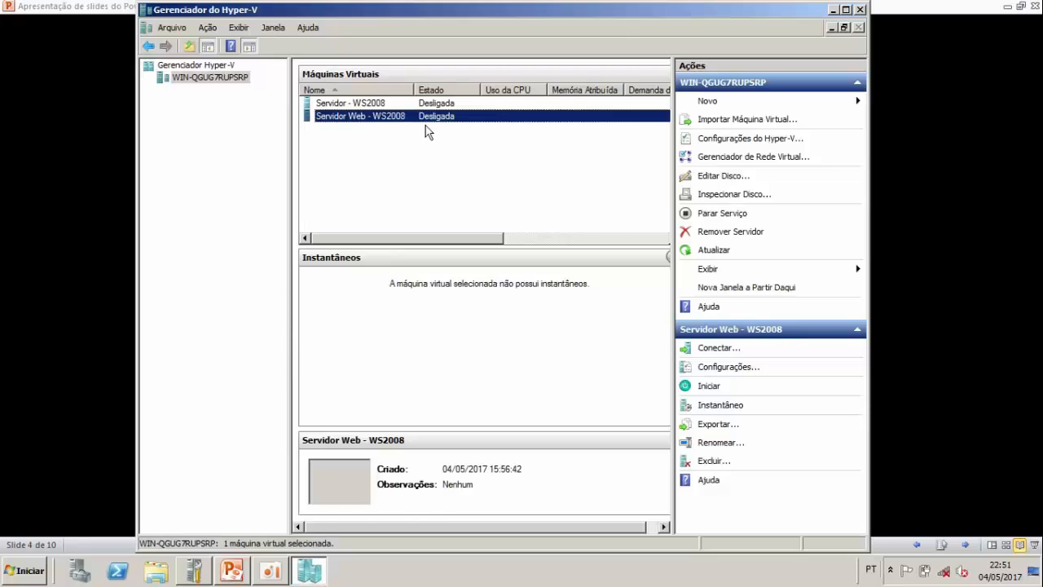
Step: Review the External, Internal and Private network types on the PowerPoint slide alongside the two virtual machines in Hyper-V Manager
{"action": "left_click", "coordinate": [17, 574]}
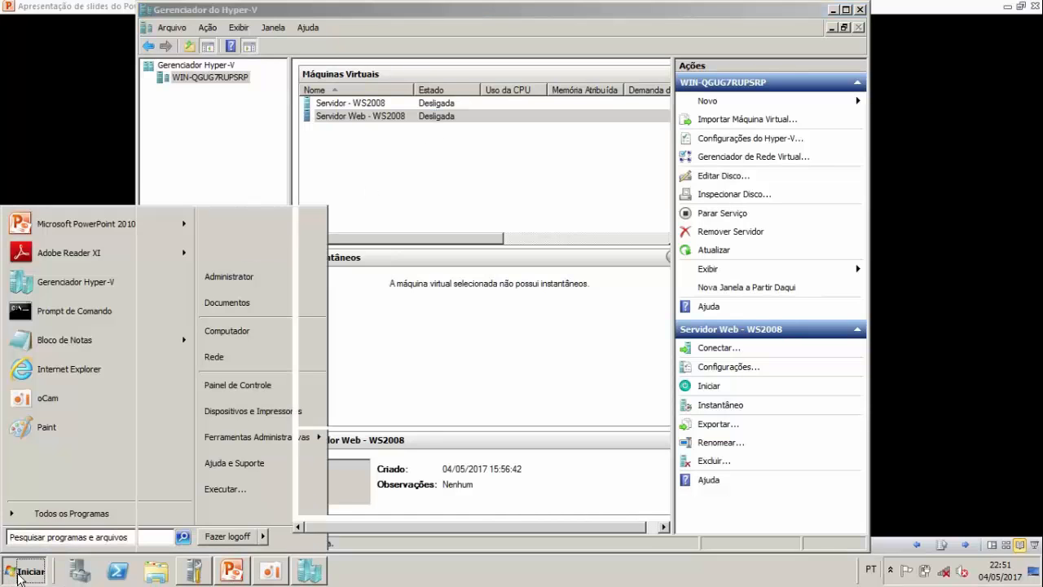
{"action": "left_click", "coordinate": [365, 324]}
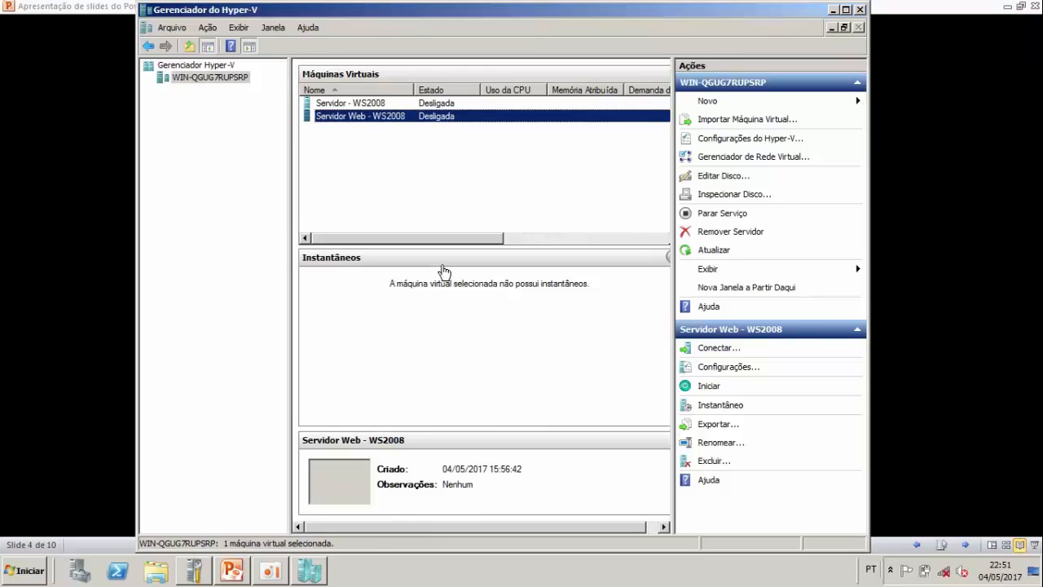
{"action": "left_click", "coordinate": [247, 574]}
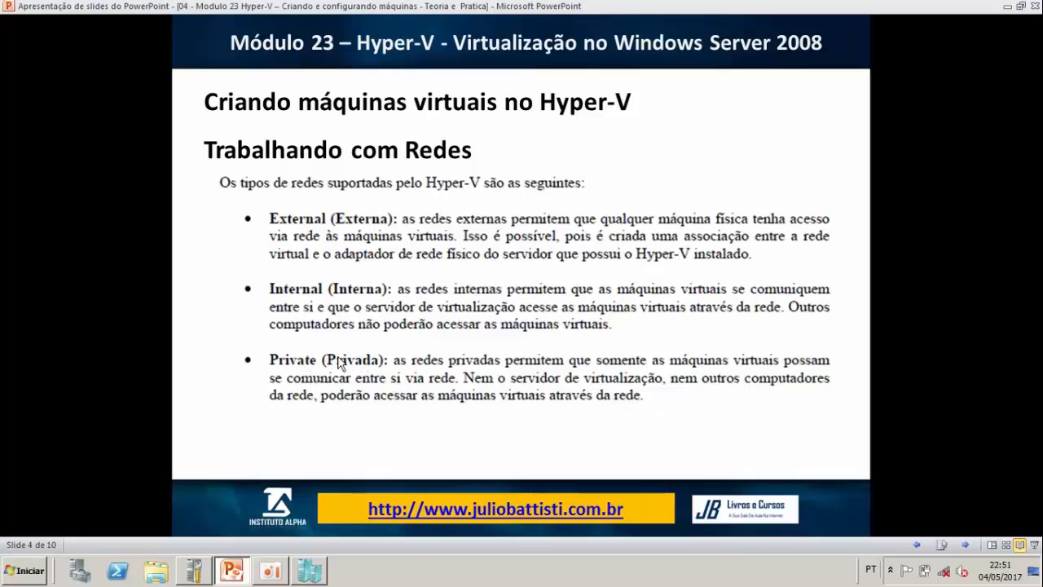
{"action": "left_click", "coordinate": [323, 564]}
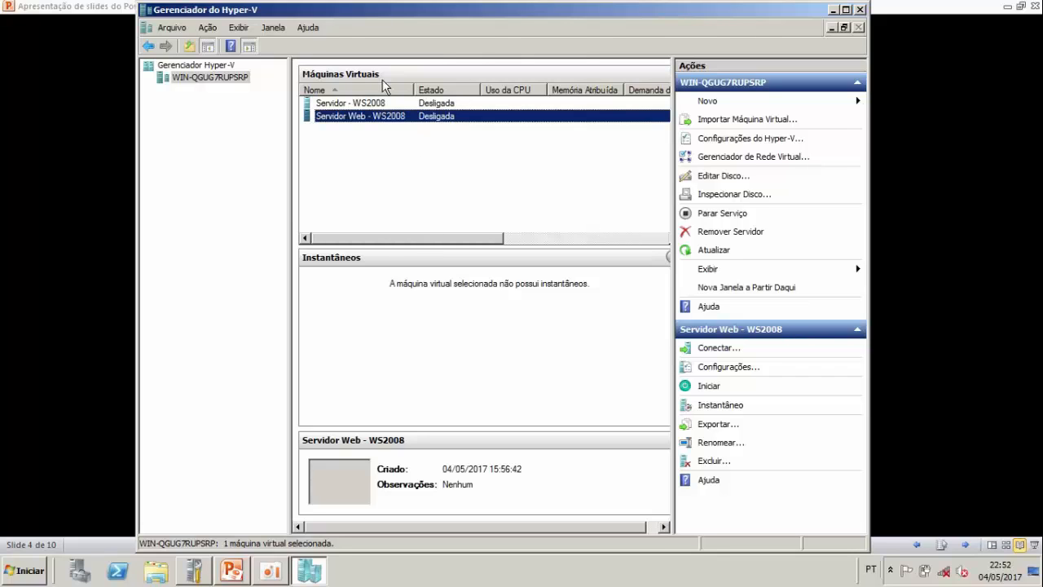
{"action": "left_click", "coordinate": [6, 570]}
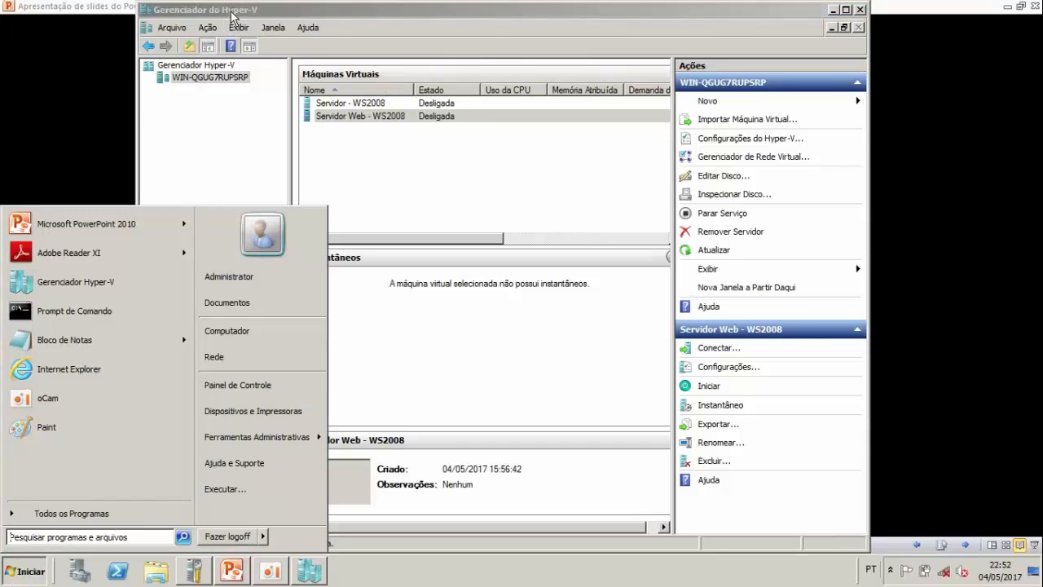
{"action": "left_click", "coordinate": [365, 164]}
{"action": "left_click_drag", "start_coordinate": [517, 158], "coordinate": [364, 108]}
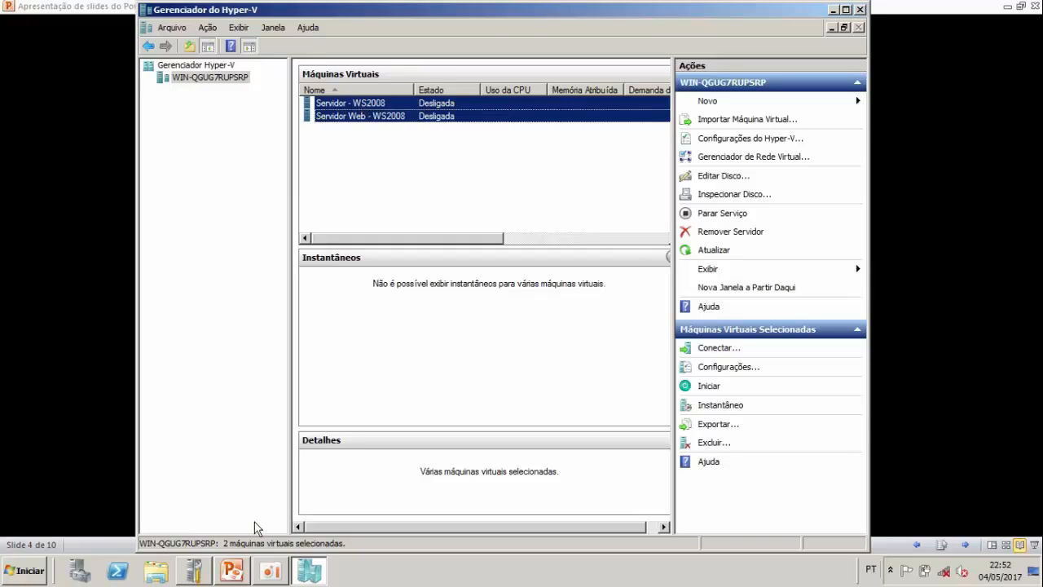
{"action": "left_click", "coordinate": [267, 573]}
{"action": "left_click", "coordinate": [237, 568]}
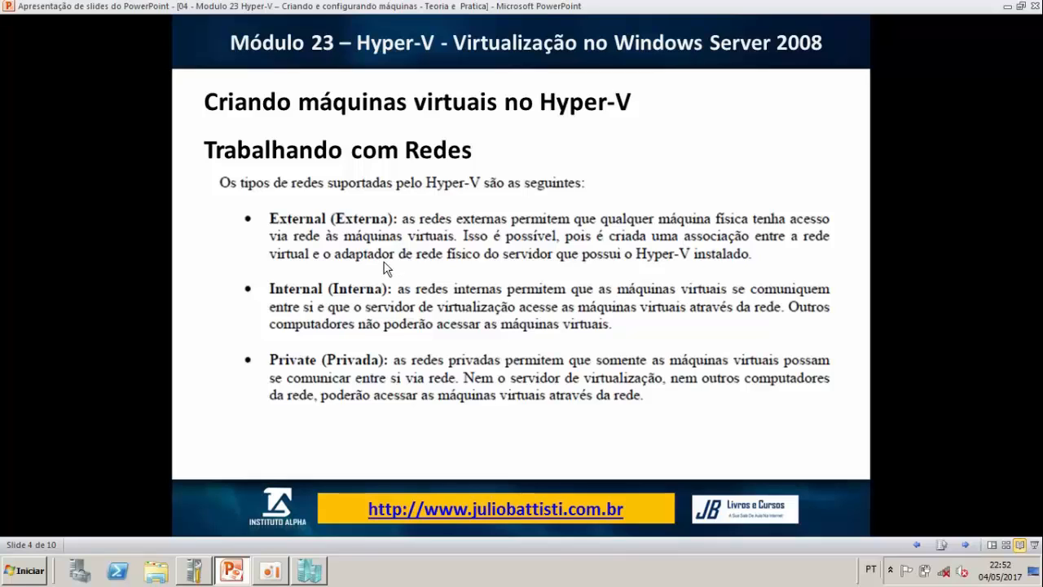
{"action": "left_click", "coordinate": [309, 570]}
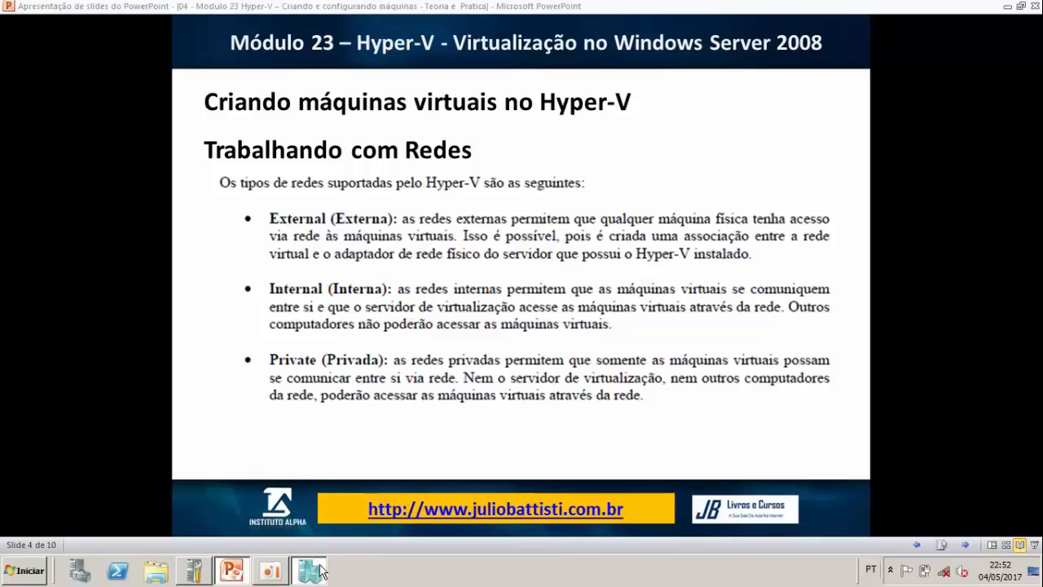
{"action": "left_click", "coordinate": [323, 139]}
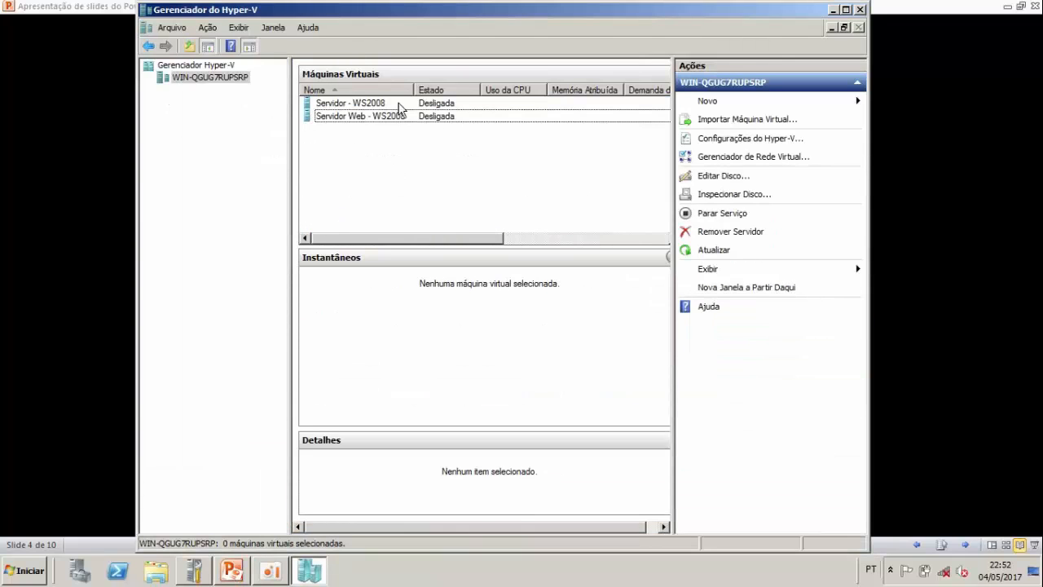
{"action": "left_click", "coordinate": [11, 577]}
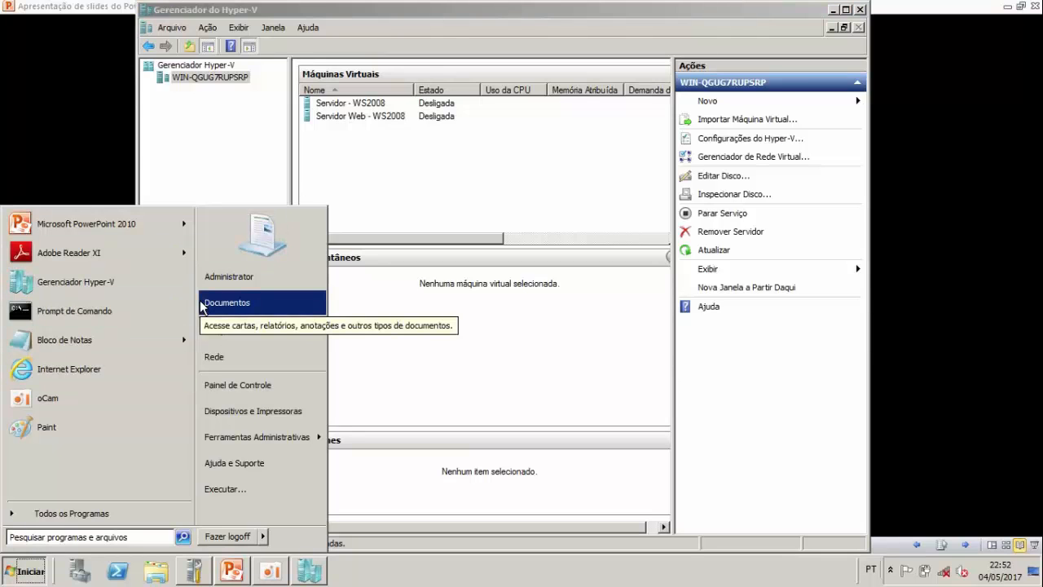
{"action": "left_click", "coordinate": [402, 141]}
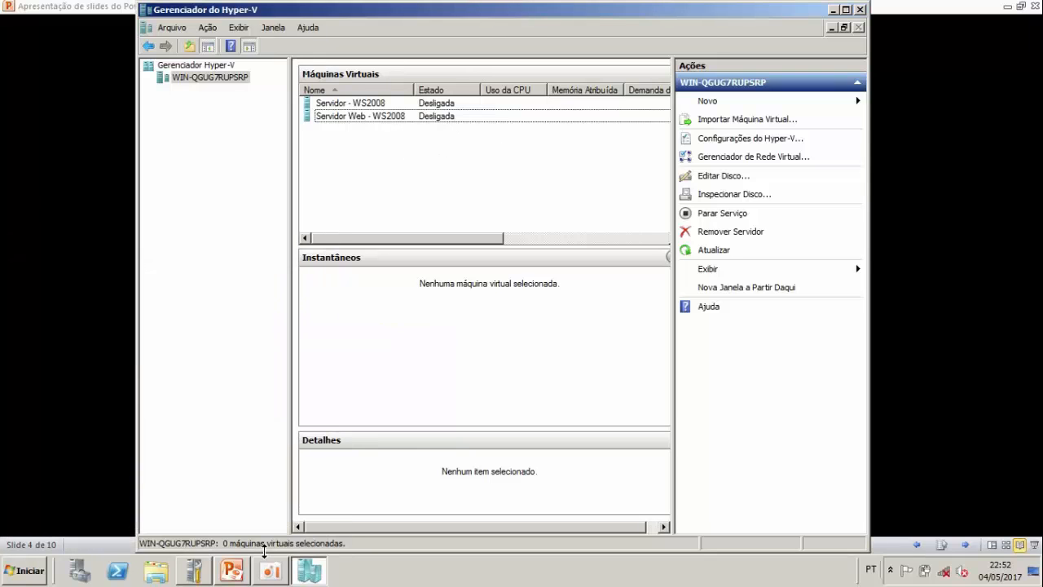
{"action": "left_click", "coordinate": [238, 568]}
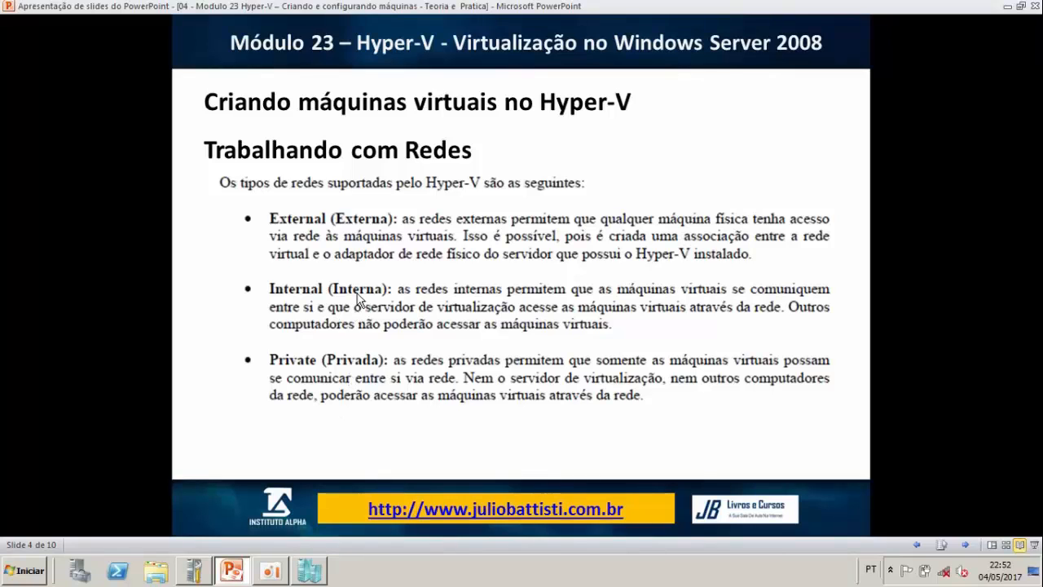
{"action": "left_click", "coordinate": [33, 572]}
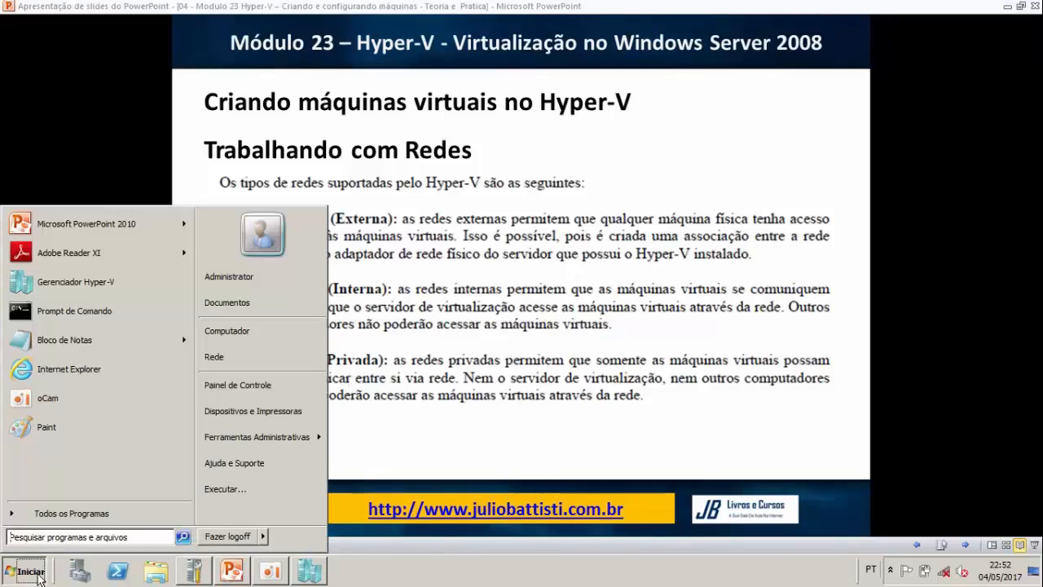
{"action": "left_click", "coordinate": [33, 572]}
{"action": "left_click", "coordinate": [309, 570]}
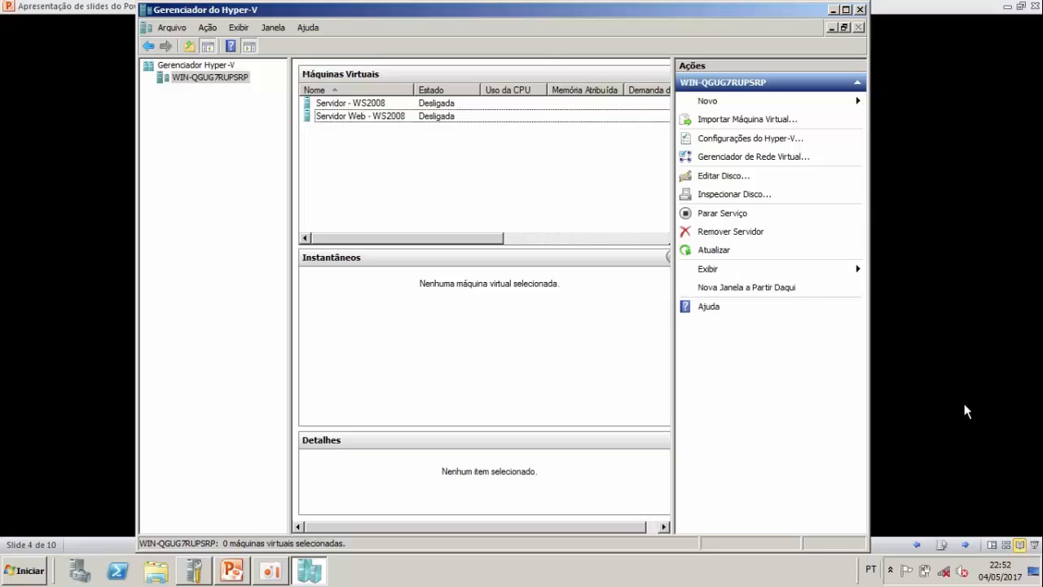
{"action": "left_click", "coordinate": [105, 316]}
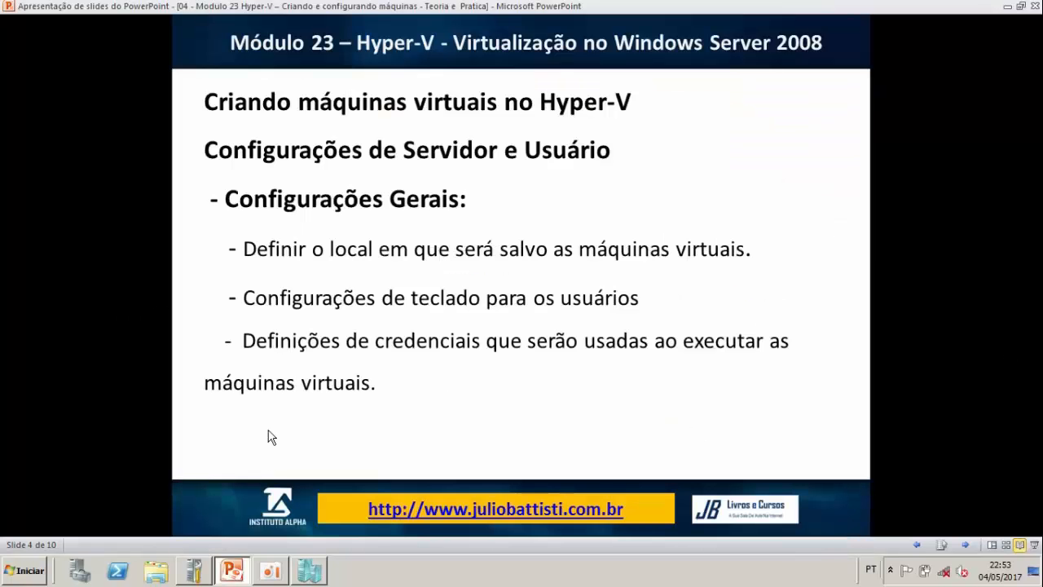
{"action": "left_click", "coordinate": [328, 388]}
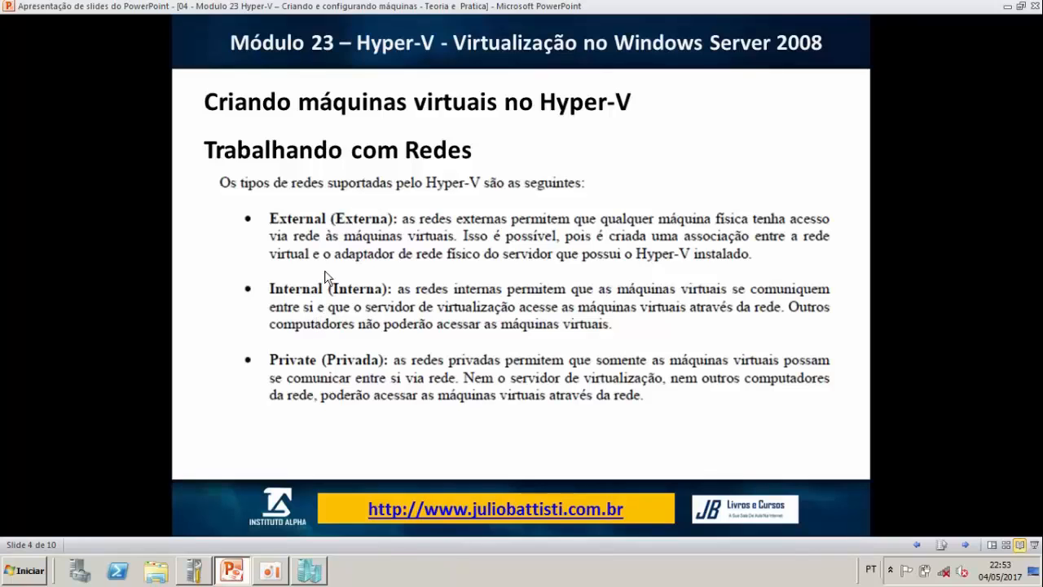
{"action": "left_click", "coordinate": [31, 580]}
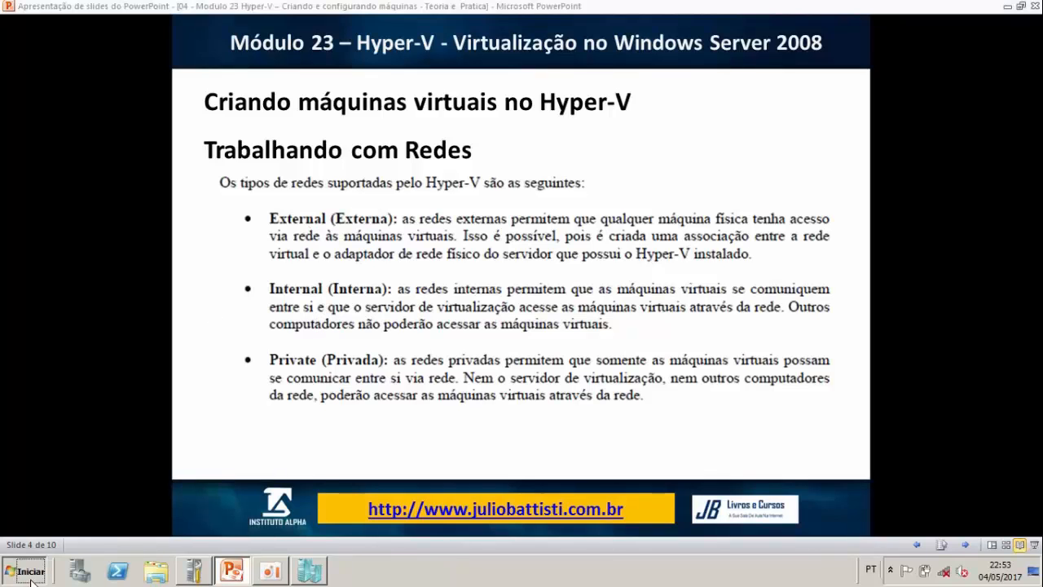
{"action": "left_click", "coordinate": [318, 575]}
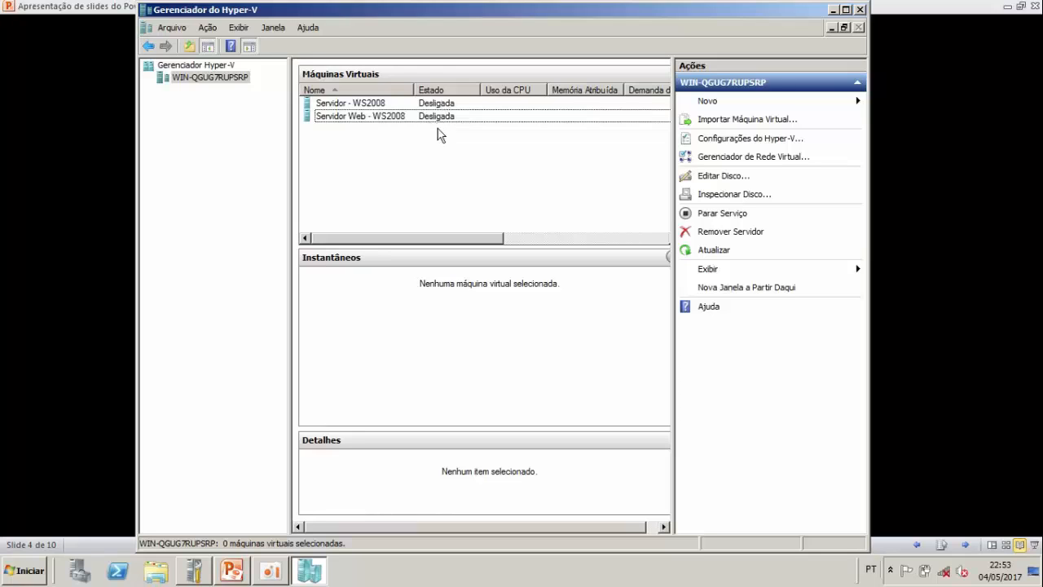
{"action": "left_click", "coordinate": [26, 573]}
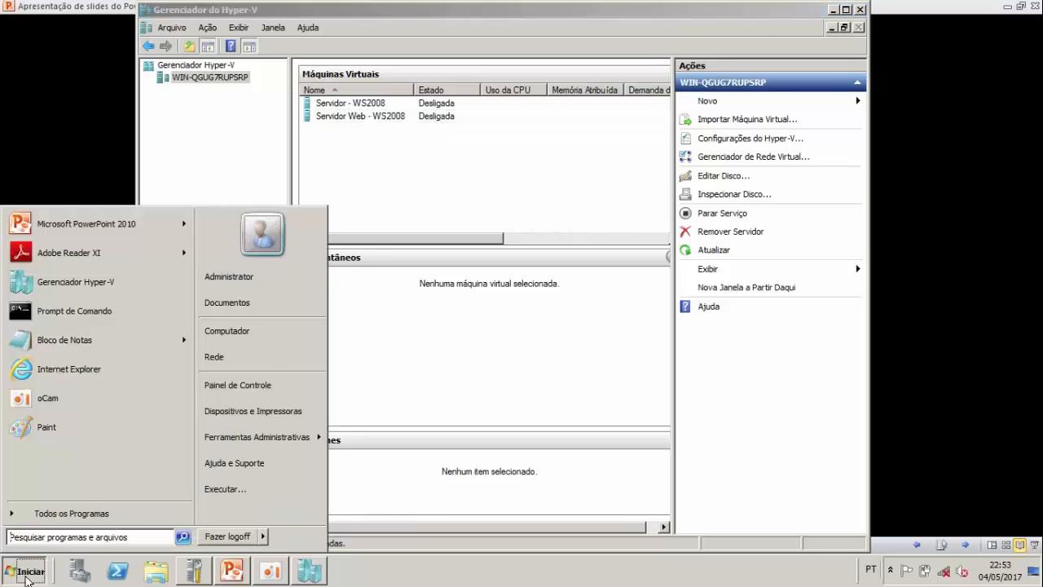
{"action": "left_click", "coordinate": [478, 203]}
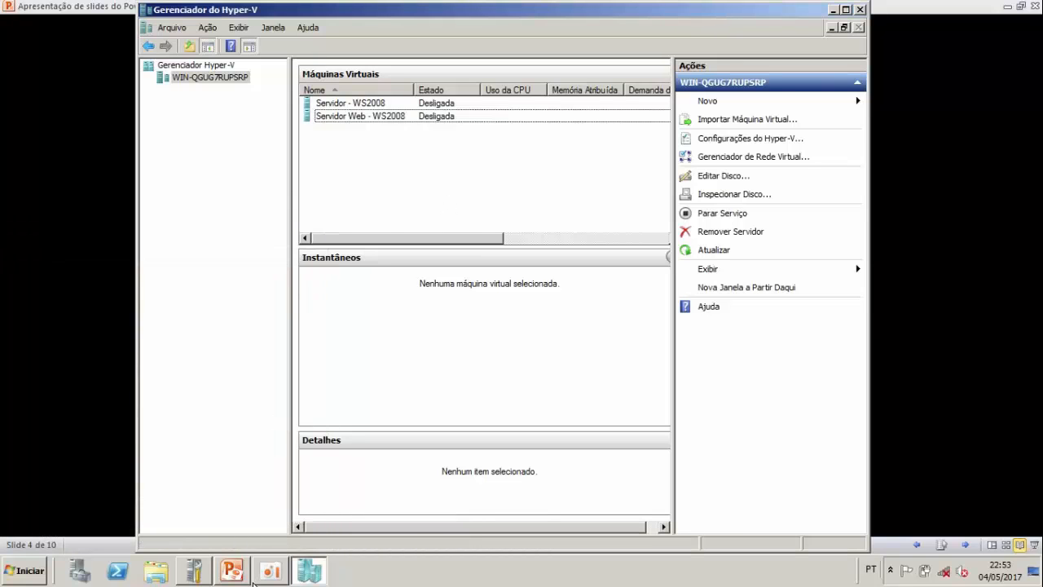
{"action": "left_click", "coordinate": [236, 572]}
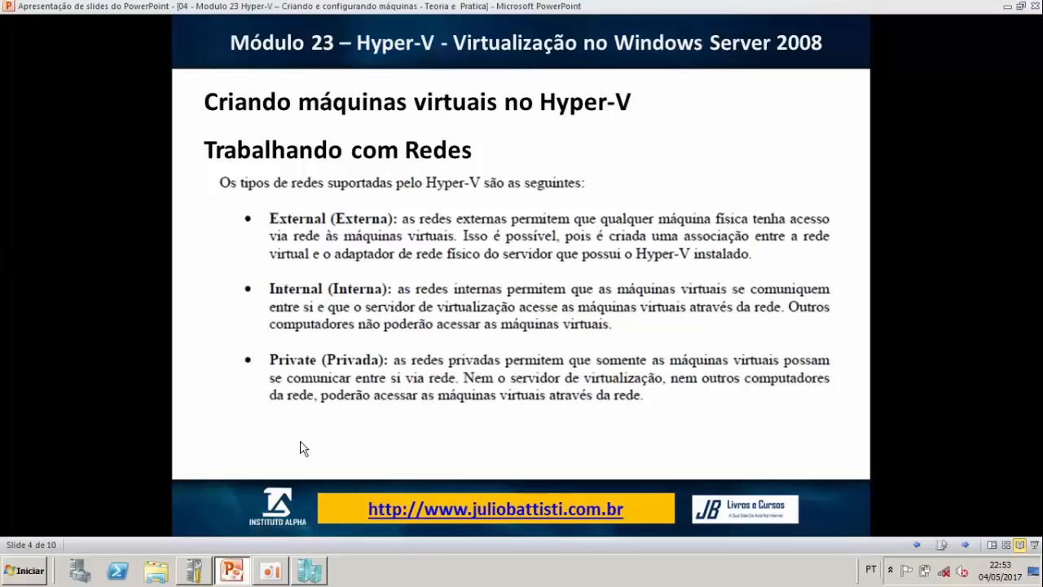
Step: Switch to Hyper-V Manager, open the Virtual Network Manager and reposition its window
{"action": "left_click", "coordinate": [316, 574]}
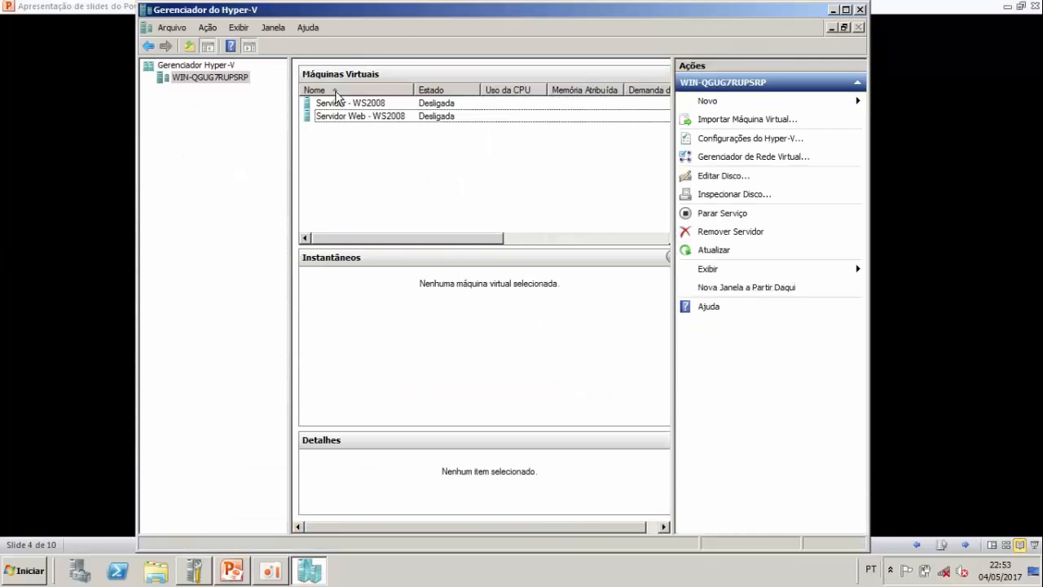
{"action": "left_click", "coordinate": [766, 163]}
{"action": "left_click_drag", "start_coordinate": [525, 81], "coordinate": [684, 48]}
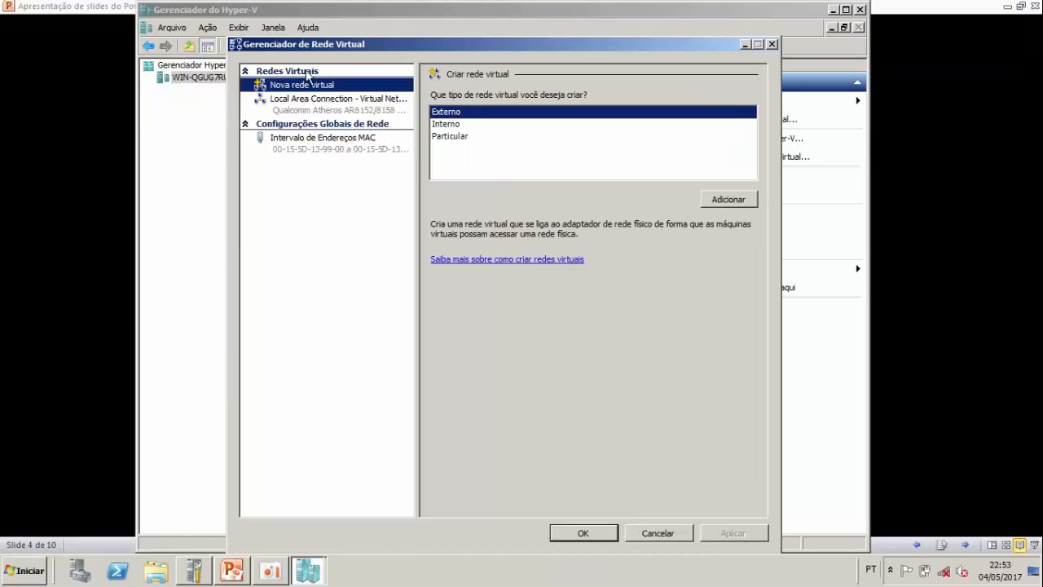
Step: Compare the descriptions of the Externo, Interno and Particular types offered for a new virtual network
{"action": "left_click", "coordinate": [471, 124]}
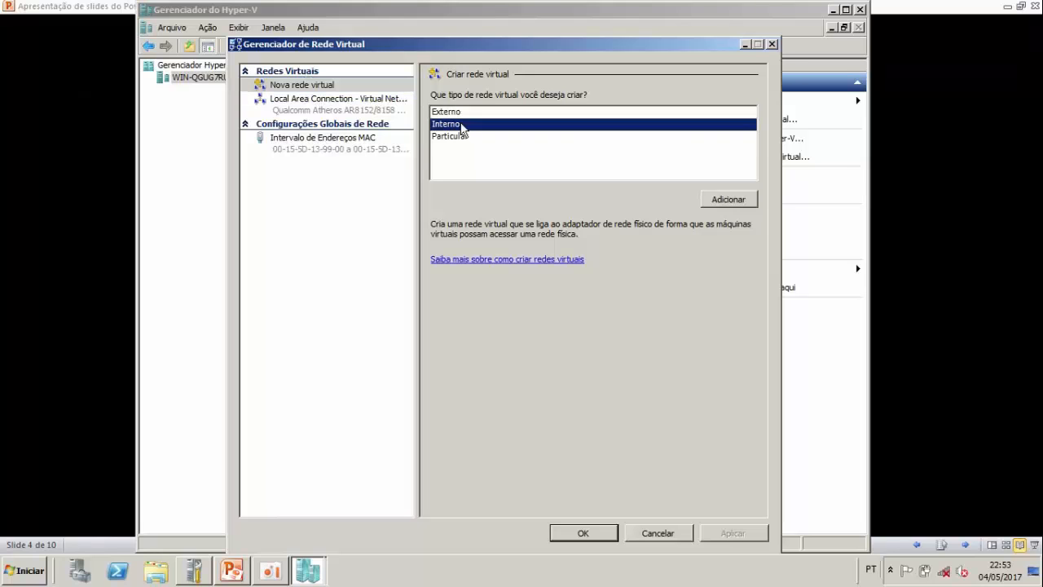
{"action": "left_click", "coordinate": [463, 136]}
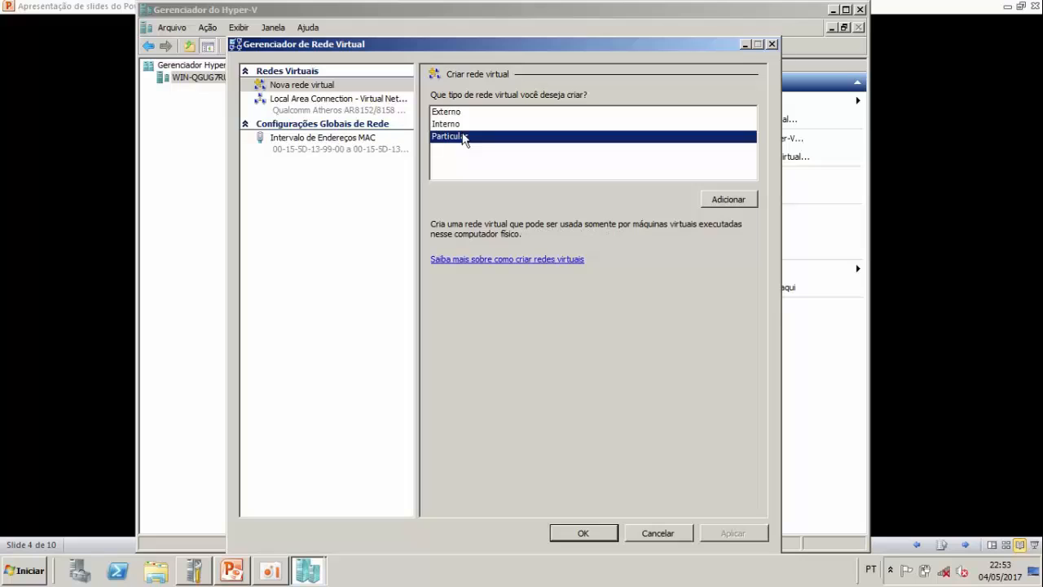
{"action": "left_click", "coordinate": [470, 122]}
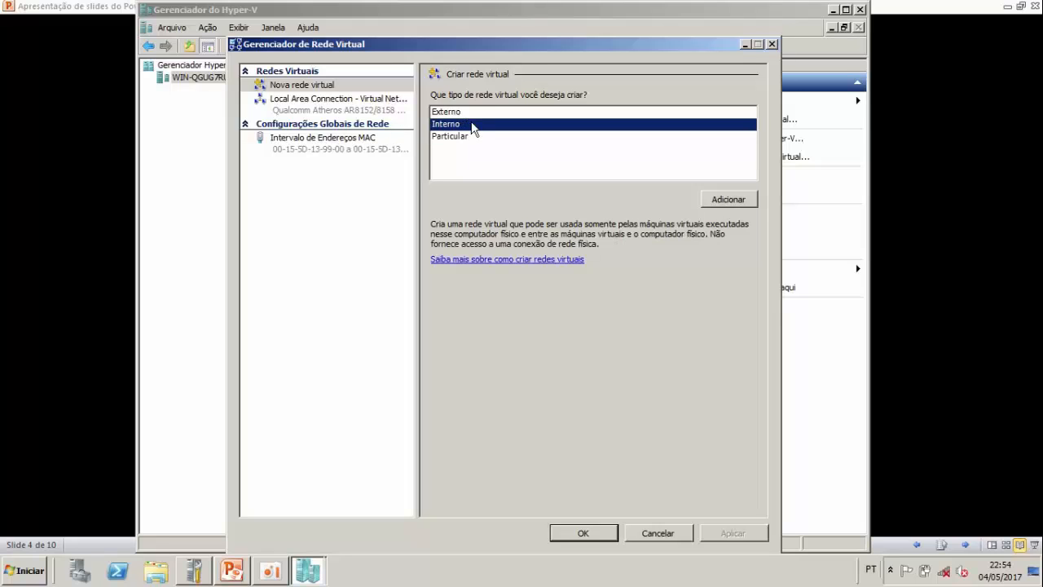
{"action": "left_click", "coordinate": [471, 115]}
{"action": "left_click", "coordinate": [470, 123]}
{"action": "left_click", "coordinate": [469, 137]}
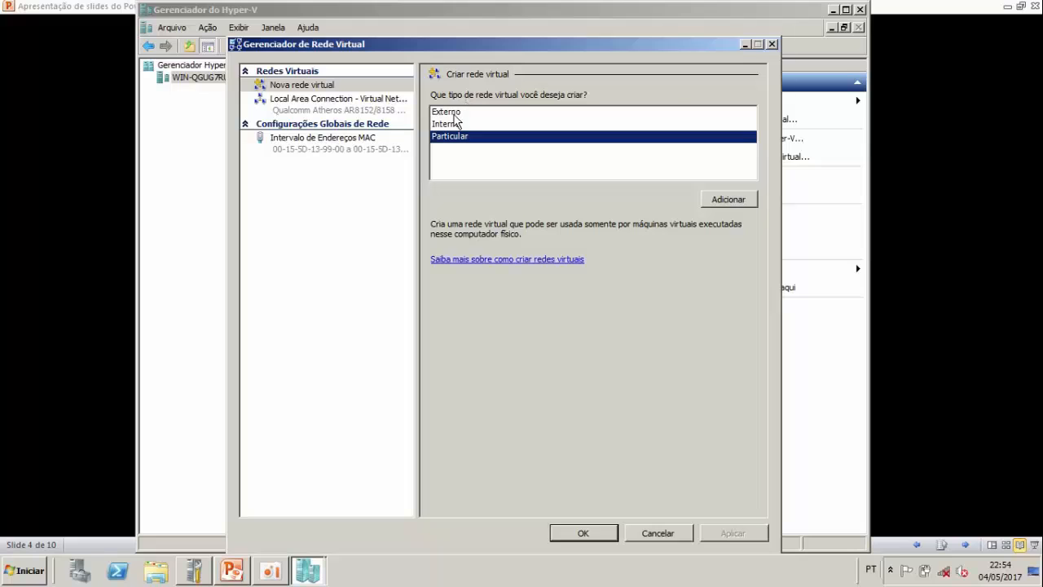
{"action": "left_click", "coordinate": [455, 113]}
Step: Add a new virtual network of type Interno
{"action": "left_click", "coordinate": [452, 128]}
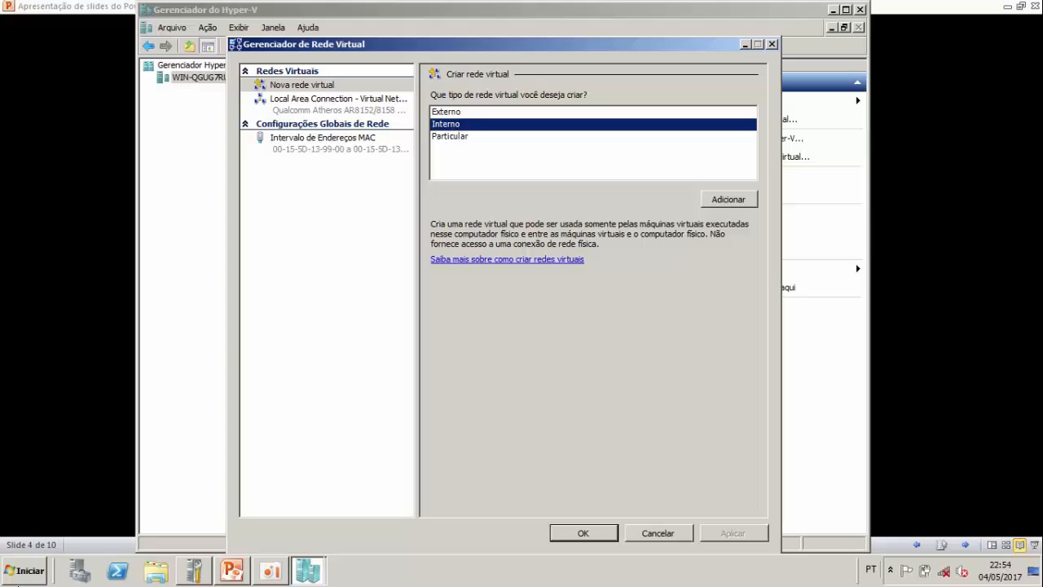
{"action": "left_click", "coordinate": [24, 570]}
{"action": "left_click", "coordinate": [22, 579]}
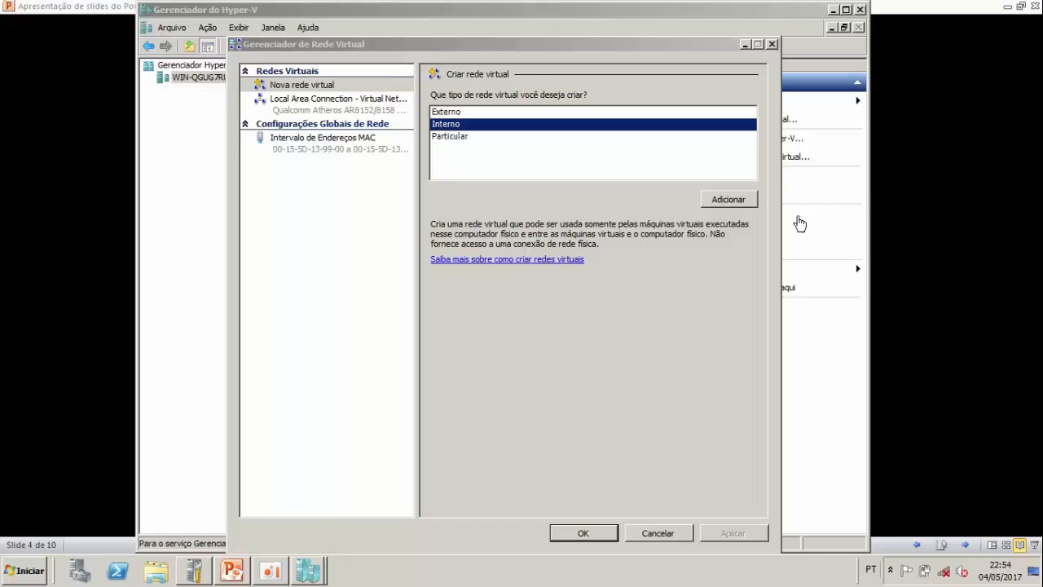
{"action": "left_click", "coordinate": [732, 201]}
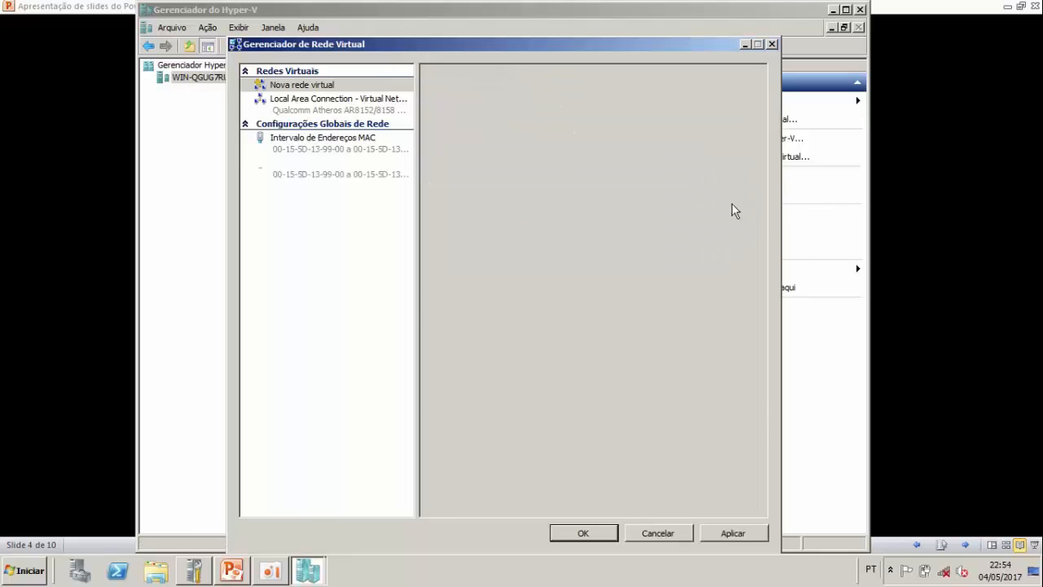
Step: Name the new virtual network "Rede Interna"
{"action": "left_click_drag", "start_coordinate": [545, 98], "coordinate": [434, 98]}
{"action": "type", "text": "Rde"}
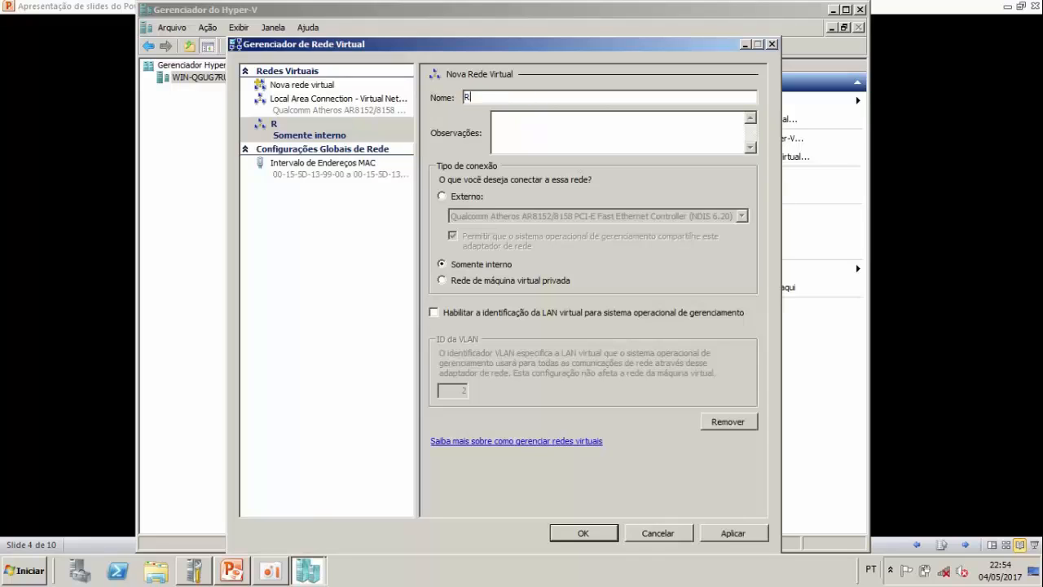
{"action": "key", "text": "BackSpace"}
{"action": "type", "text": "e"}
{"action": "key", "text": "BackSpace"}
{"action": "key", "text": "BackSpace"}
{"action": "key", "text": "BackSpace"}
{"action": "type", "text": "ede Ine"}
{"action": "key", "text": "BackSpace"}
{"action": "type", "text": "terna"}
Step: Enter the observation "Configuração de rede permite que a comunicação de rede entre o servidor que está instalado o Hyper-V e as máquinas virtualizadas." for Rede Interna
{"action": "left_click", "coordinate": [529, 124]}
{"action": "type", "text": "Conf"}
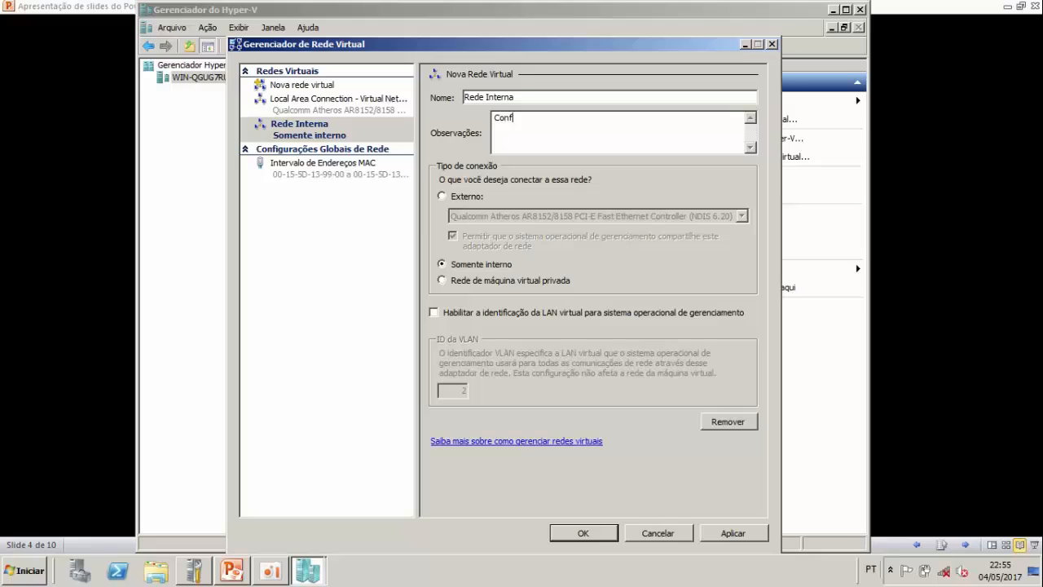
{"action": "type", "text": "iguração de rede permite que o meu S"}
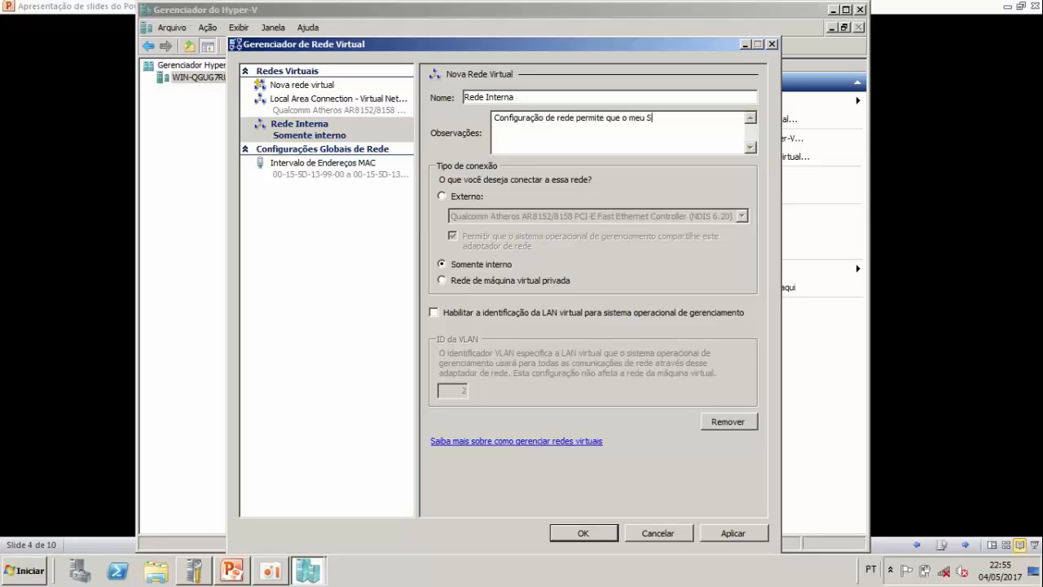
{"action": "type", "text": "erividor F"}
{"action": "key", "text": "BackSpace"}
{"action": "key", "text": "BackSpace"}
{"action": "key", "text": "BackSpace"}
{"action": "key", "text": "BackSpace"}
{"action": "key", "text": "BackSpace"}
{"action": "key", "text": "BackSpace"}
{"action": "key", "text": "BackSpace"}
{"action": "key", "text": "BackSpace"}
{"action": "key", "text": "BackSpace"}
{"action": "key", "text": "BackSpace"}
{"action": "key", "text": "BackSpace"}
{"action": "key", "text": "BackSpace"}
{"action": "key", "text": "BackSpace"}
{"action": "key", "text": "BackSpace"}
{"action": "key", "text": "BackSpace"}
{"action": "key", "text": "BackSpace"}
{"action": "type", "text": "a com"}
{"action": "type", "text": "unicação "}
{"action": "type", "text": "do Ser"}
{"action": "key", "text": "BackSpace"}
{"action": "key", "text": "BackSpace"}
{"action": "key", "text": "BackSpace"}
{"action": "key", "text": "BackSpace"}
{"action": "key", "text": "BackSpace"}
{"action": "type", "text": "e dent"}
{"action": "key", "text": "BackSpace"}
{"action": "key", "text": "BackSpace"}
{"action": "key", "text": "BackSpace"}
{"action": "key", "text": "BackSpace"}
{"action": "type", "text": "rede entre "}
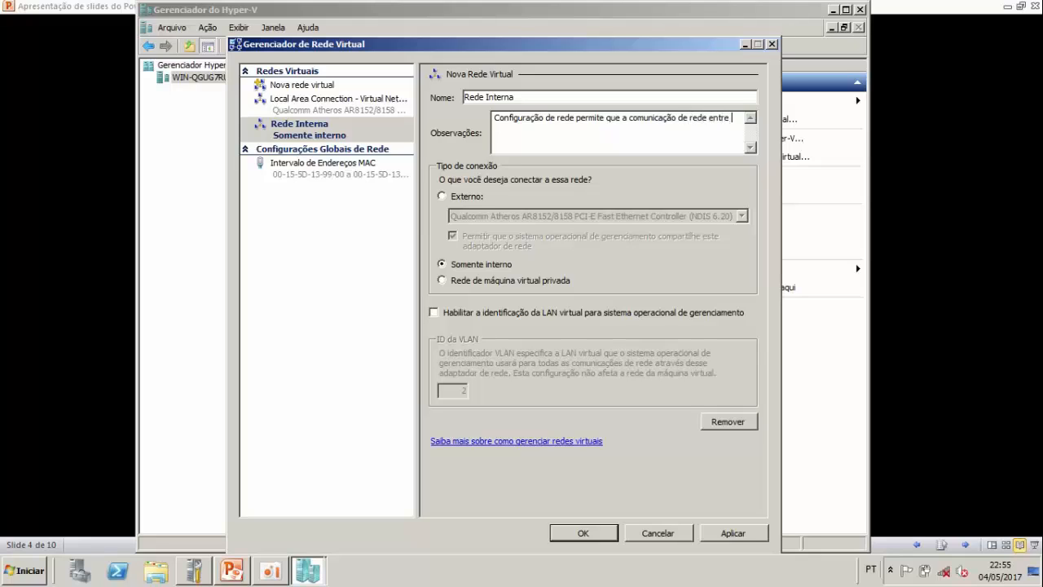
{"action": "type", "text": "o servidor que está instalado o Hyper-V "}
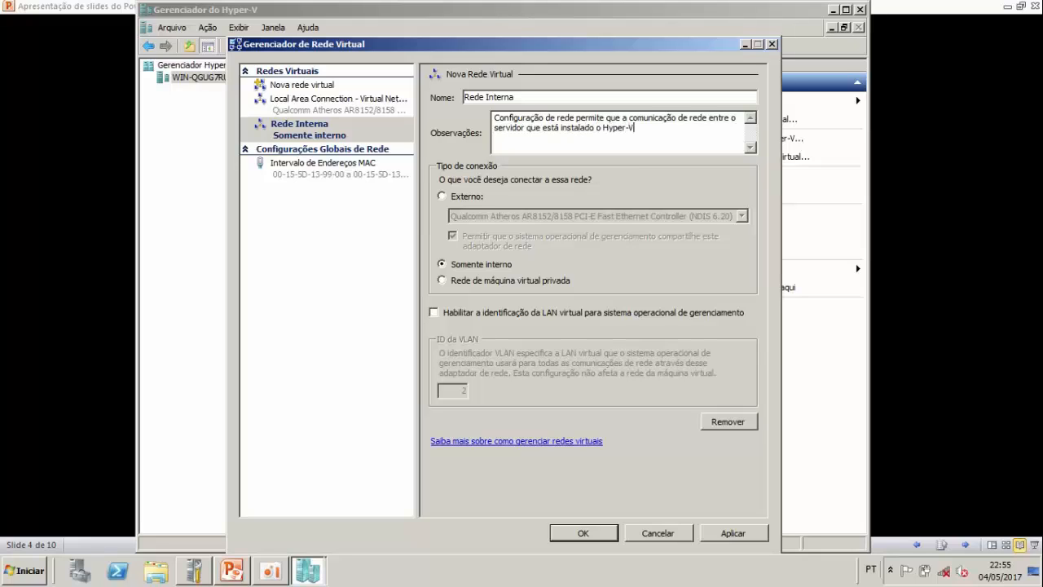
{"action": "type", "text": "e as máquinas virtualizadas."}
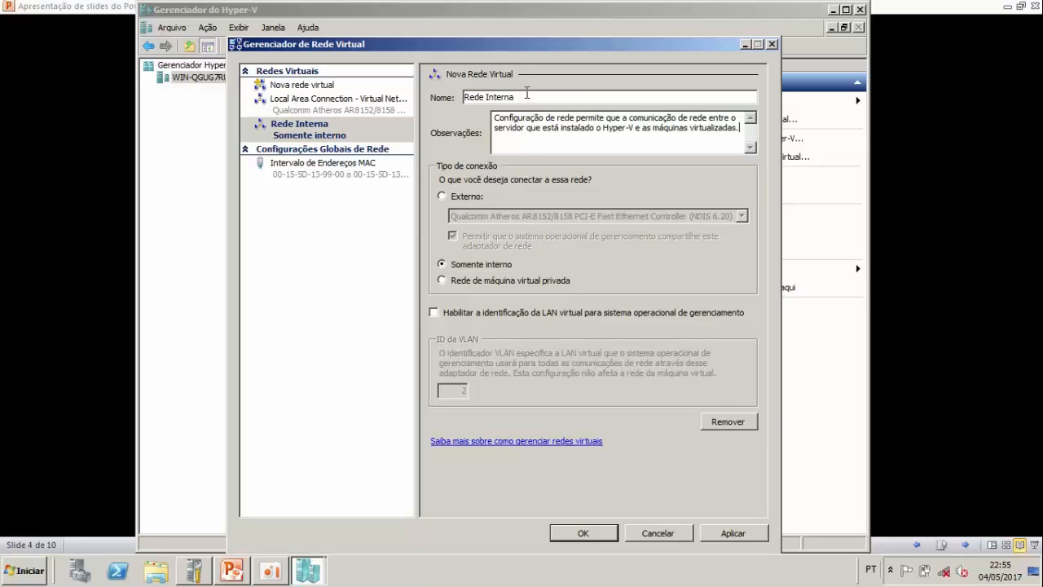
Step: Apply the new Rede Interna virtual network with its name, observation and Somente interno connection type
{"action": "left_click_drag", "start_coordinate": [527, 94], "coordinate": [453, 95]}
{"action": "left_click_drag", "start_coordinate": [649, 140], "coordinate": [463, 98]}
{"action": "left_click_drag", "start_coordinate": [532, 98], "coordinate": [460, 98]}
{"action": "left_click", "coordinate": [719, 531]}
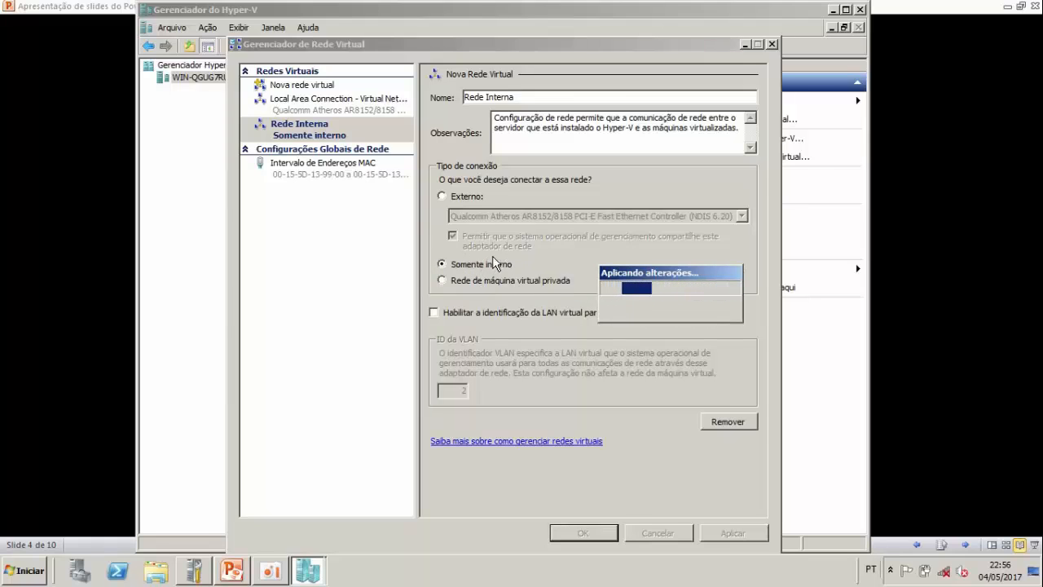
{"action": "left_click", "coordinate": [24, 571]}
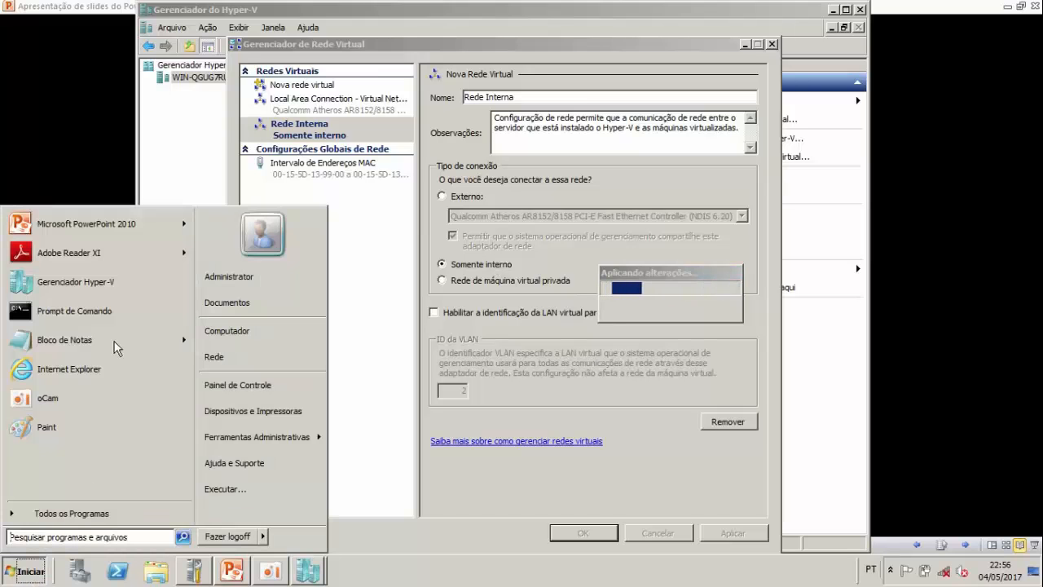
{"action": "left_click", "coordinate": [515, 268]}
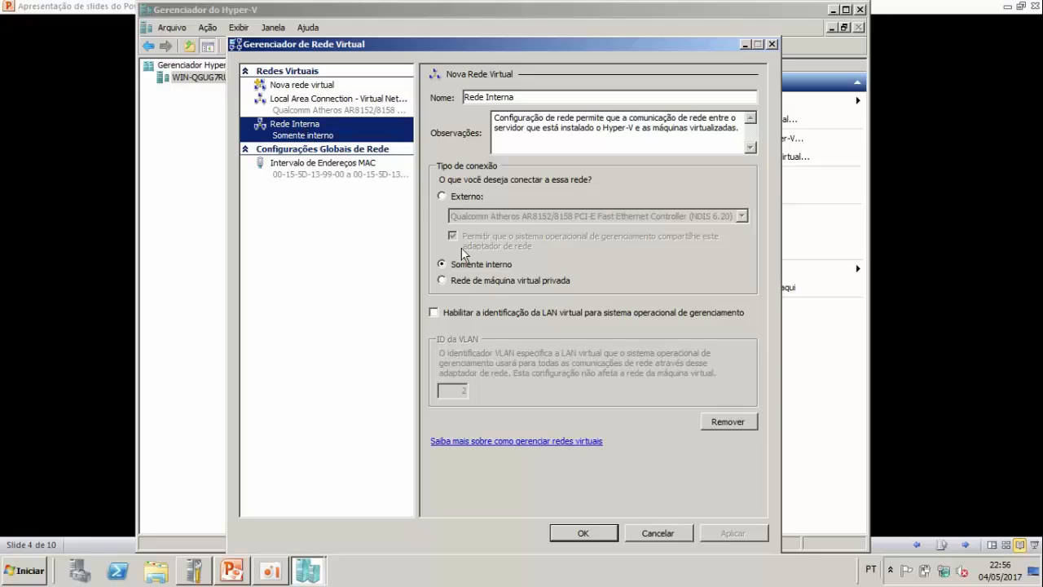
Step: Add a new virtual network of type Externo and name it "Rede Externa"
{"action": "left_click", "coordinate": [325, 85]}
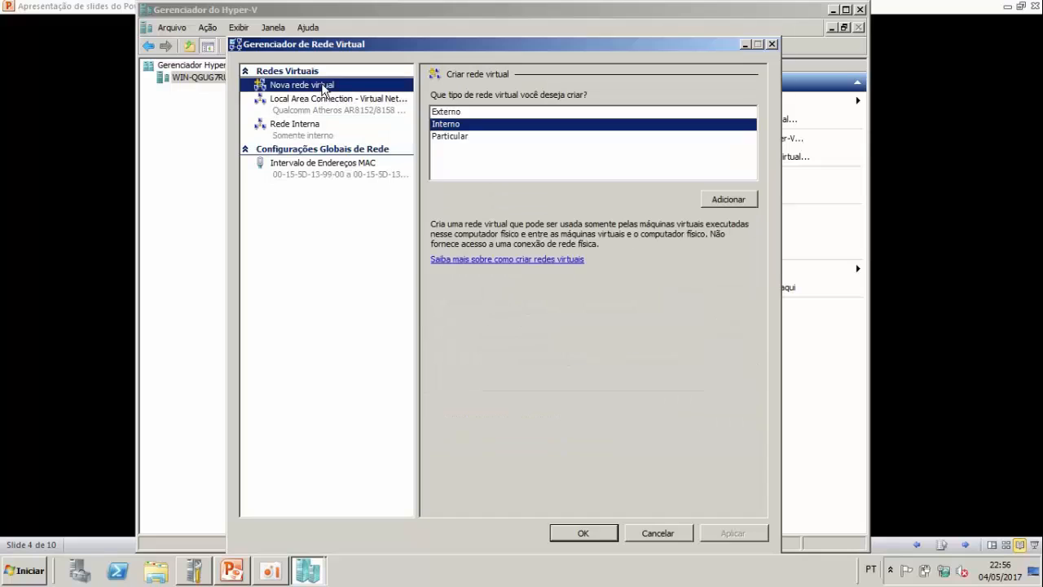
{"action": "left_click", "coordinate": [461, 113]}
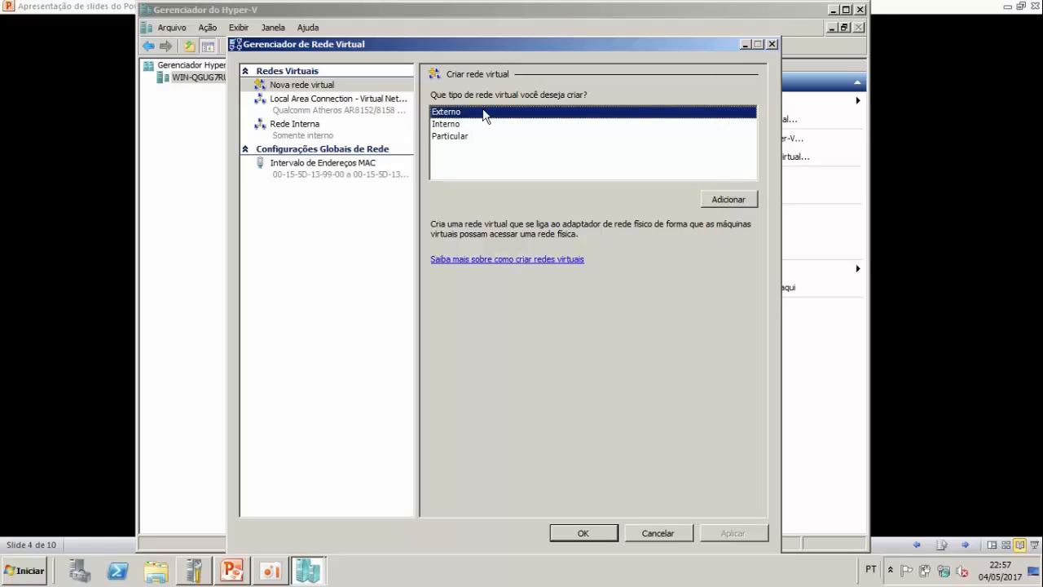
{"action": "left_click", "coordinate": [729, 199]}
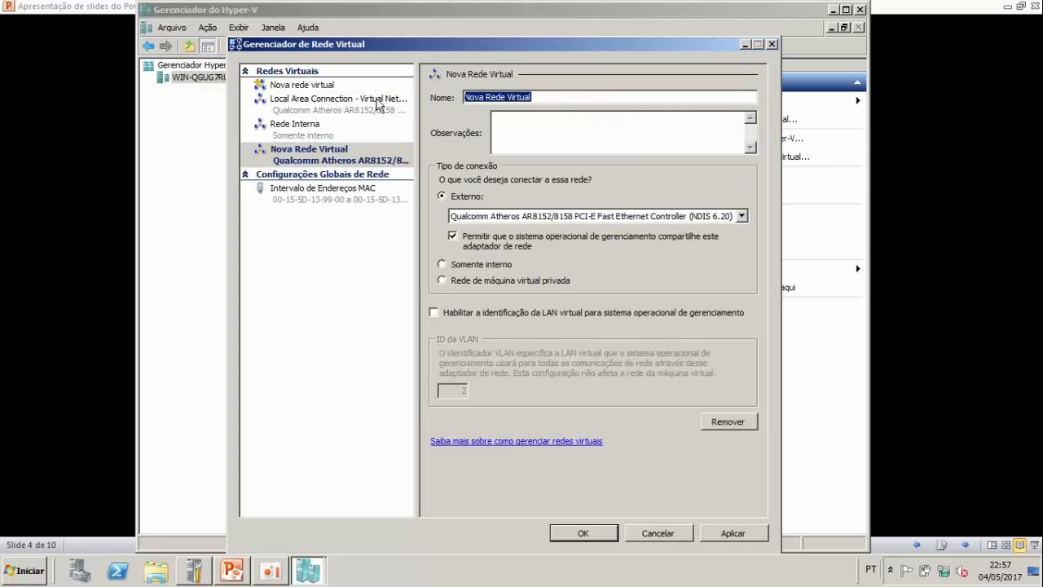
{"action": "type", "text": "Rede"}
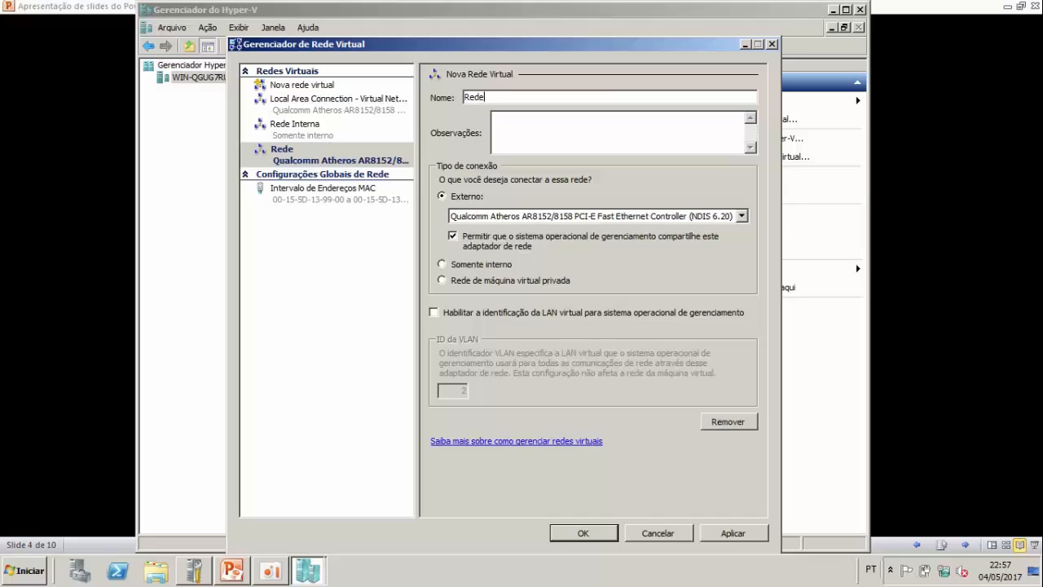
{"action": "type", "text": " Externa"}
Step: Enter the observation "Comunicação entre rede externas e servidores virtualizados." for the Rede Externa network
{"action": "key", "text": "Tab"}
{"action": "type", "text": "Com"}
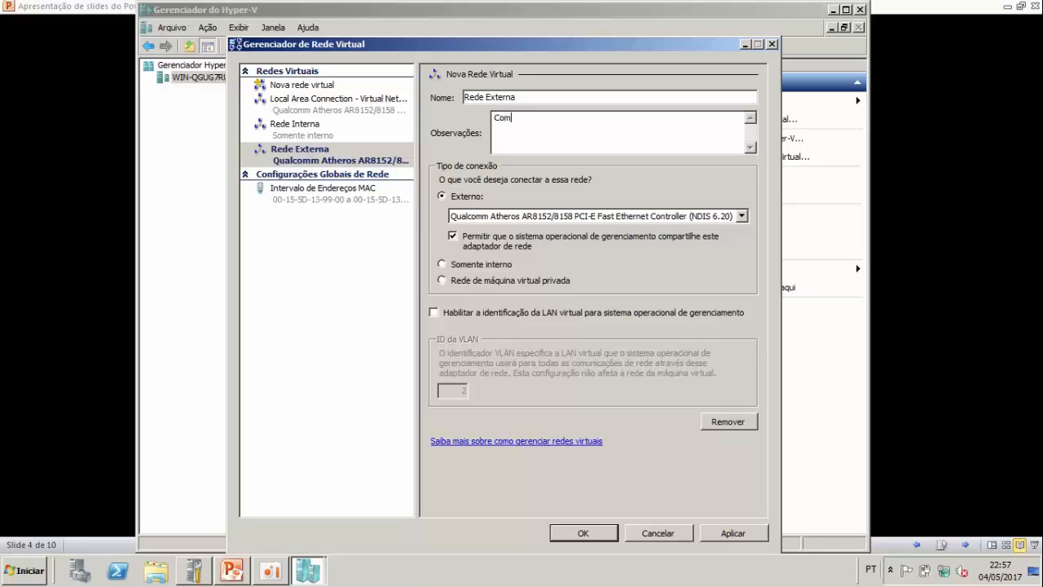
{"action": "type", "text": "unicação et"}
{"action": "key", "text": "BackSpace"}
{"action": "type", "text": "nte"}
{"action": "key", "text": "BackSpace"}
{"action": "type", "text": "re rede externas e"}
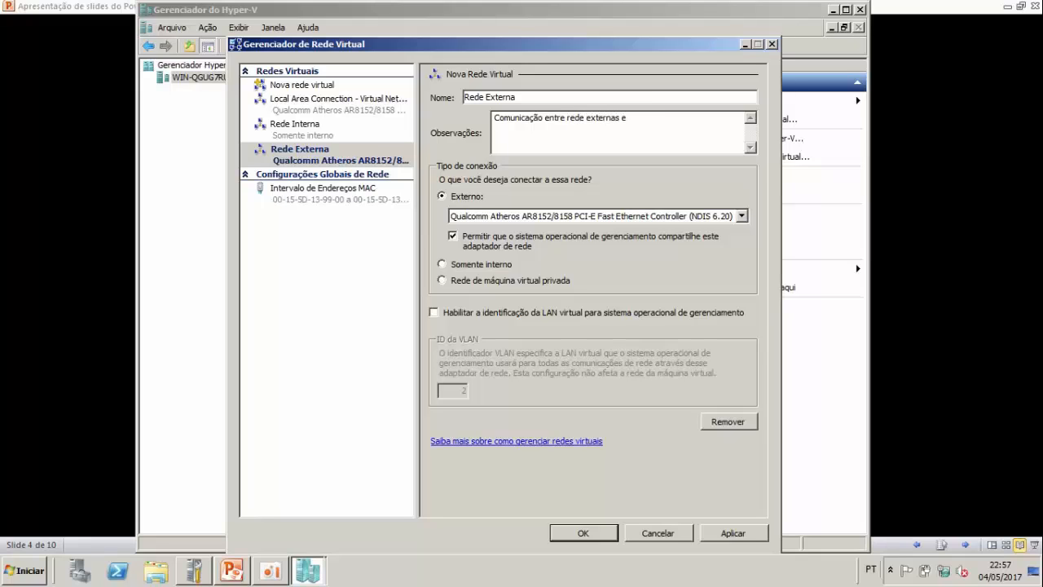
{"action": "type", "text": " i"}
{"action": "key", "text": "BackSpace"}
{"action": "type", "text": "servidores virtualuz"}
{"action": "key", "text": "BackSpace"}
{"action": "key", "text": "BackSpace"}
{"action": "type", "text": "izados."}
Step: Try to apply the Rede Externa network, accepting the possible connectivity interruption, and remove that network from the virtual networks
{"action": "left_click_drag", "start_coordinate": [530, 97], "coordinate": [437, 98]}
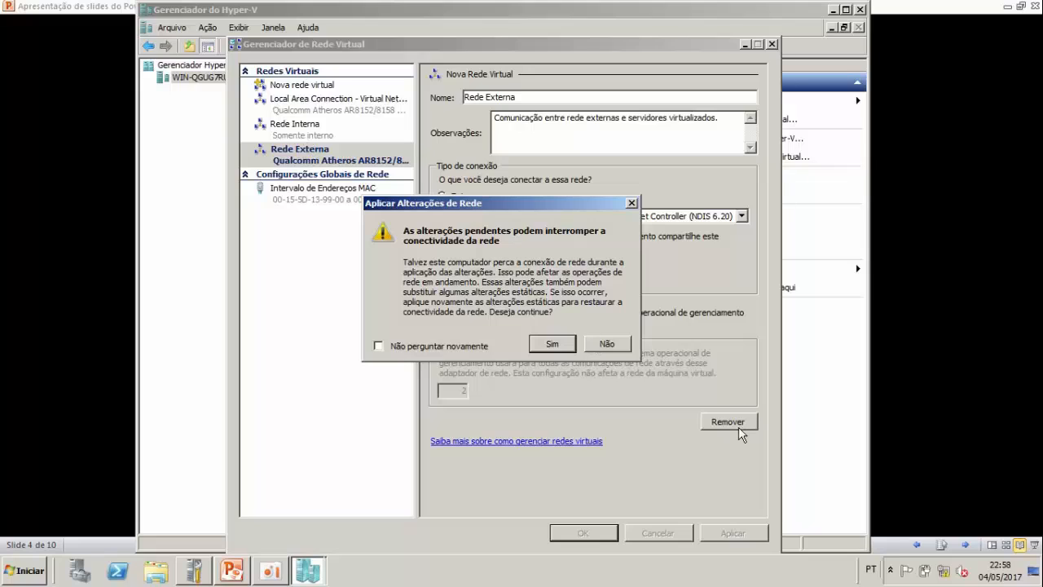
{"action": "left_click", "coordinate": [565, 346]}
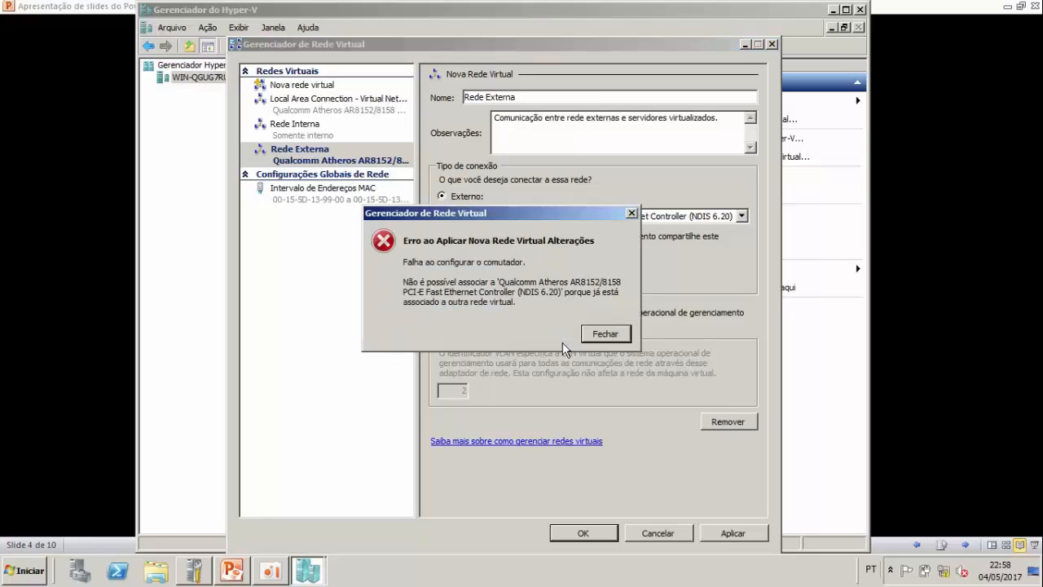
{"action": "left_click", "coordinate": [603, 335]}
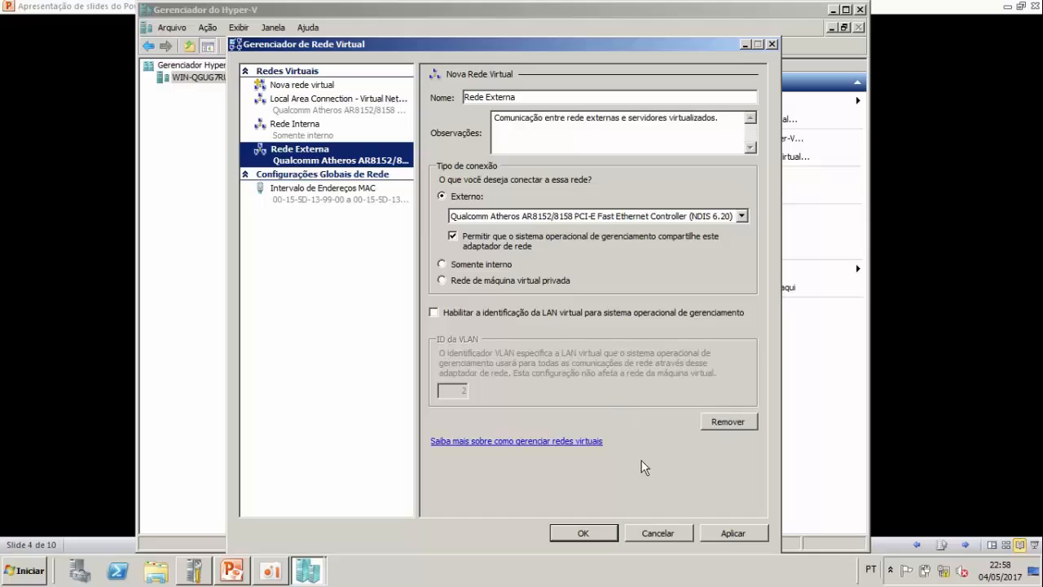
{"action": "left_click", "coordinate": [594, 534]}
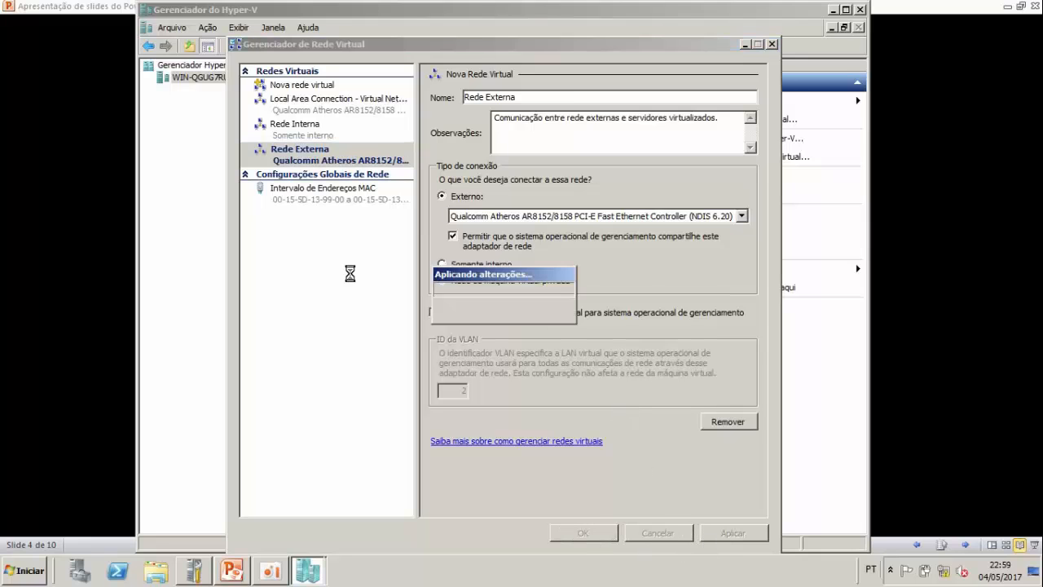
{"action": "left_click", "coordinate": [596, 345]}
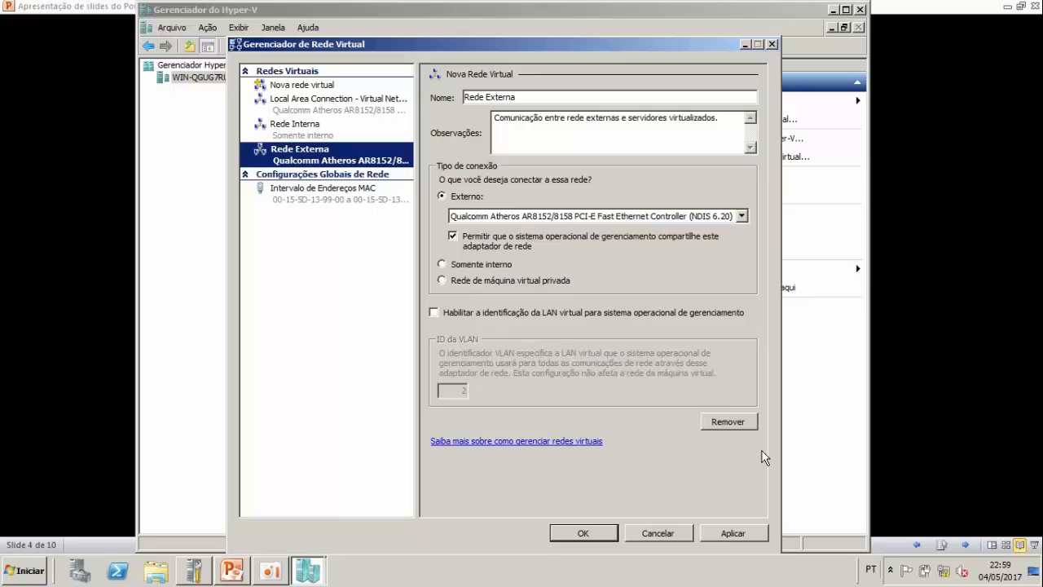
{"action": "left_click", "coordinate": [746, 428]}
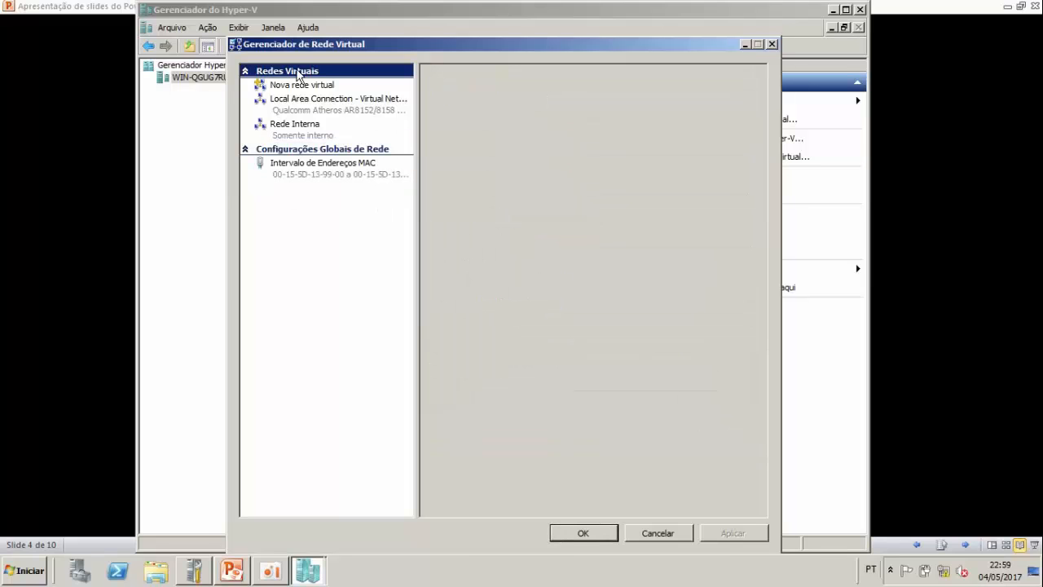
Step: Review the Rede Interna network's settings and close the Virtual Network Manager, accepting its configuration
{"action": "left_click", "coordinate": [331, 138]}
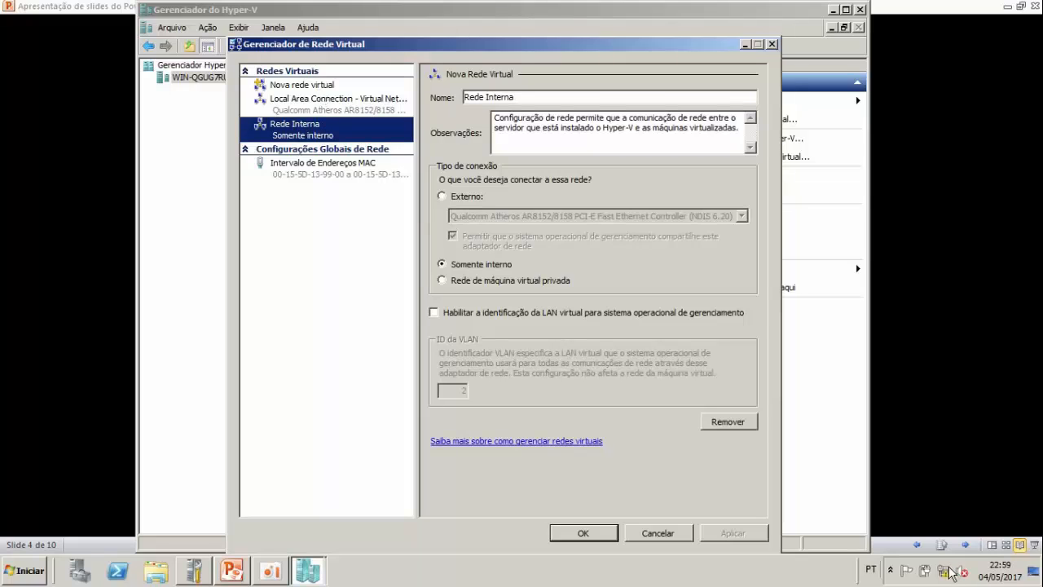
{"action": "mouse_move", "coordinate": [947, 571]}
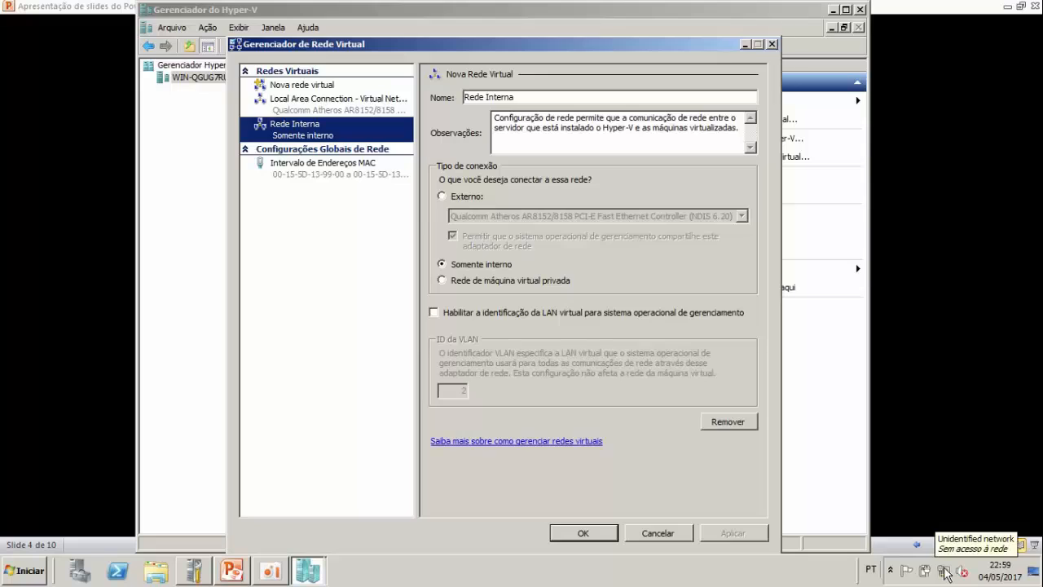
{"action": "left_click", "coordinate": [330, 88]}
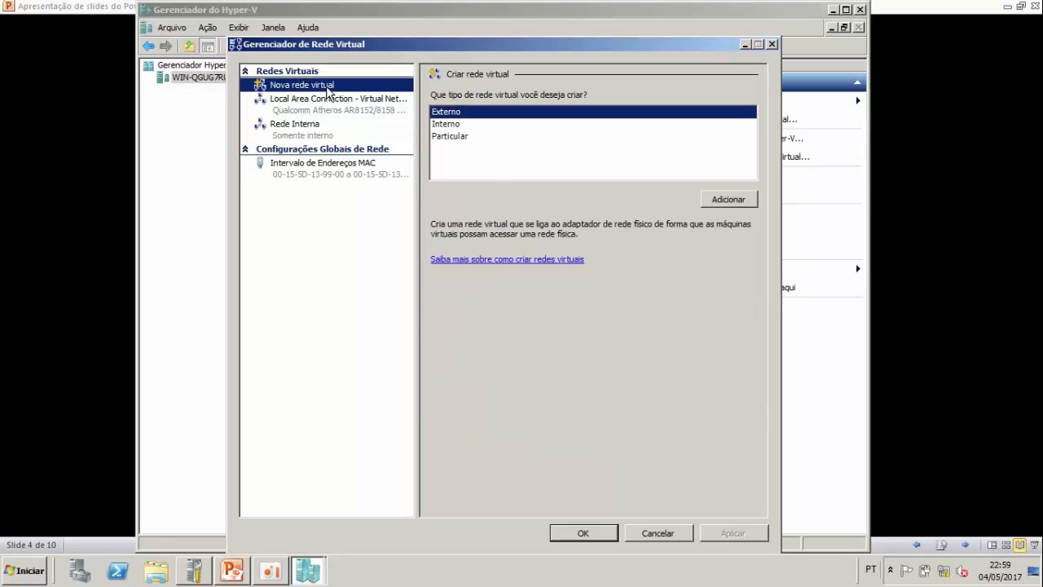
{"action": "left_click", "coordinate": [330, 127]}
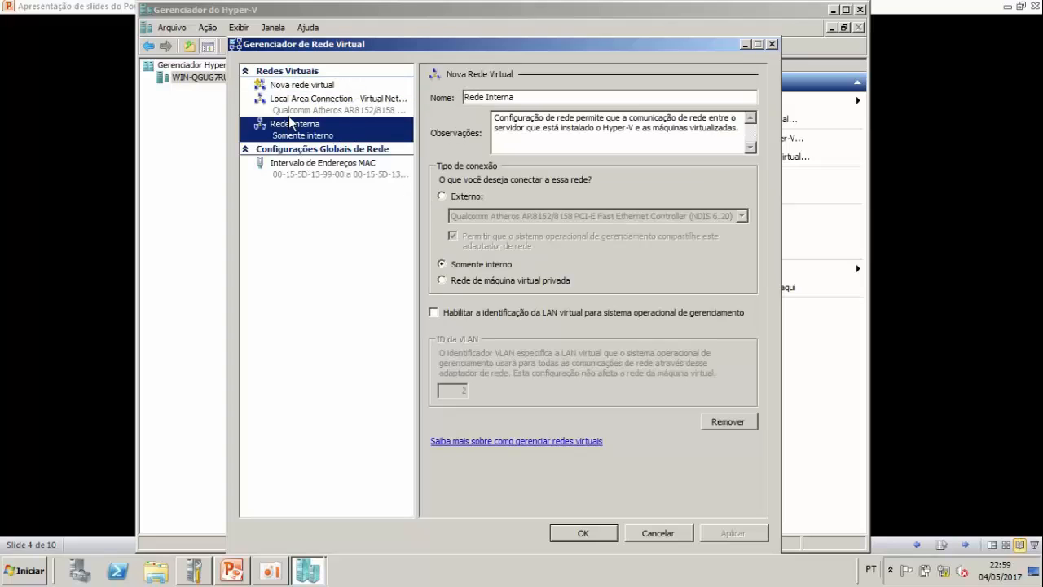
{"action": "left_click", "coordinate": [591, 533]}
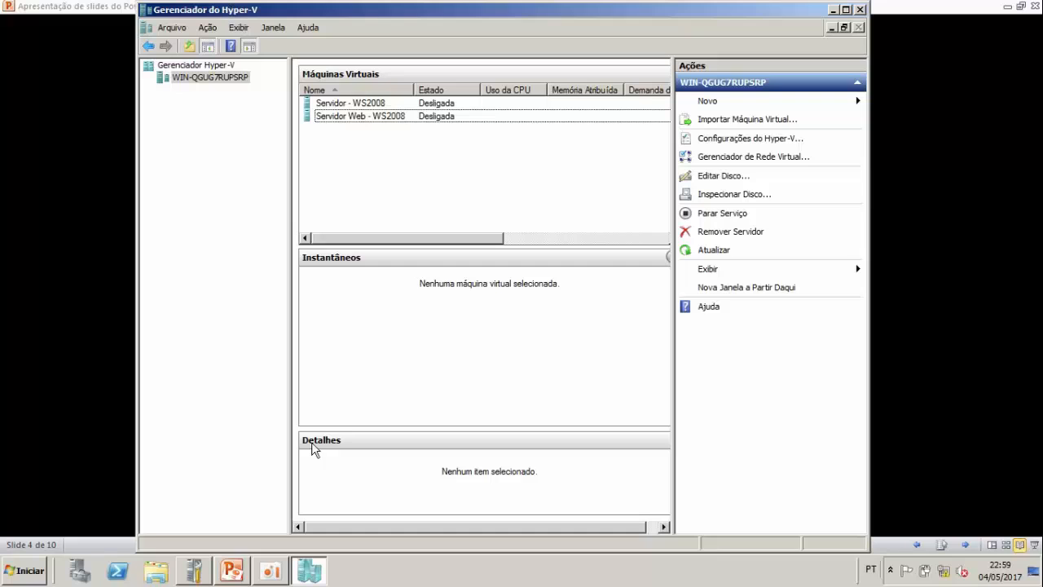
Step: Switch to the PowerPoint presentation and advance to the "Configurações de Servidor e Usuário" slide
{"action": "left_click", "coordinate": [247, 571]}
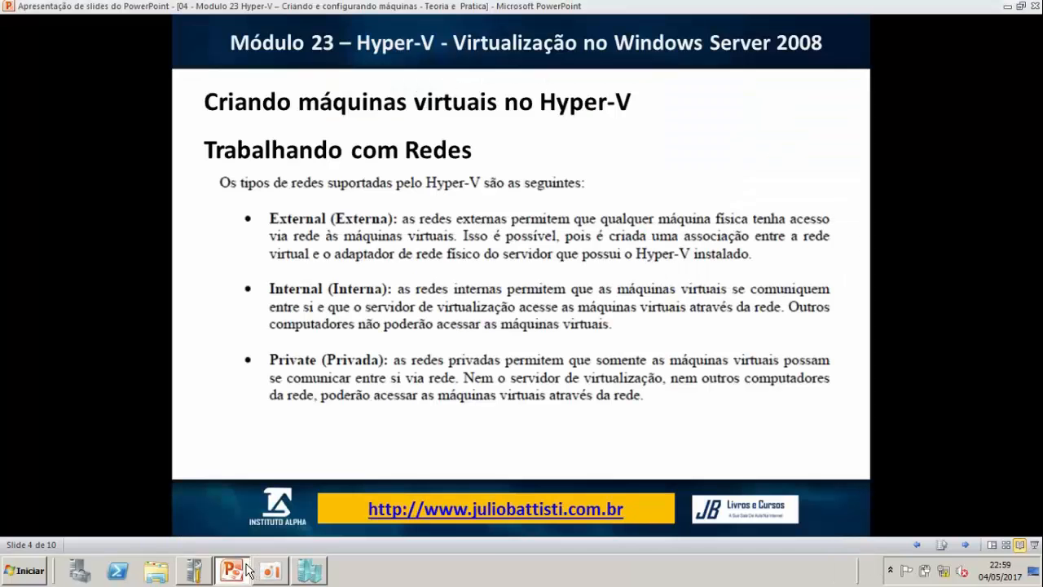
{"action": "left_click", "coordinate": [463, 188]}
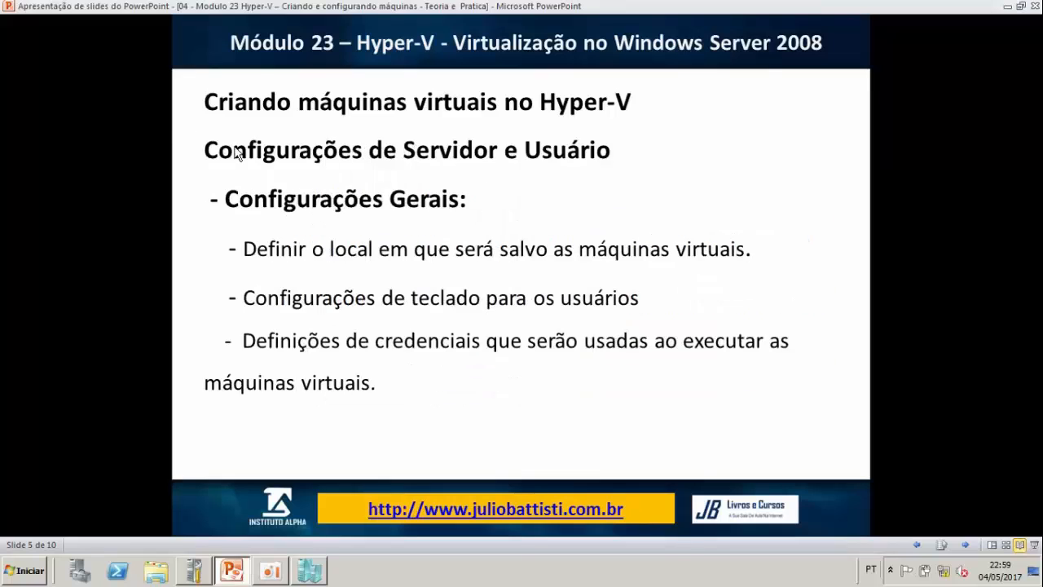
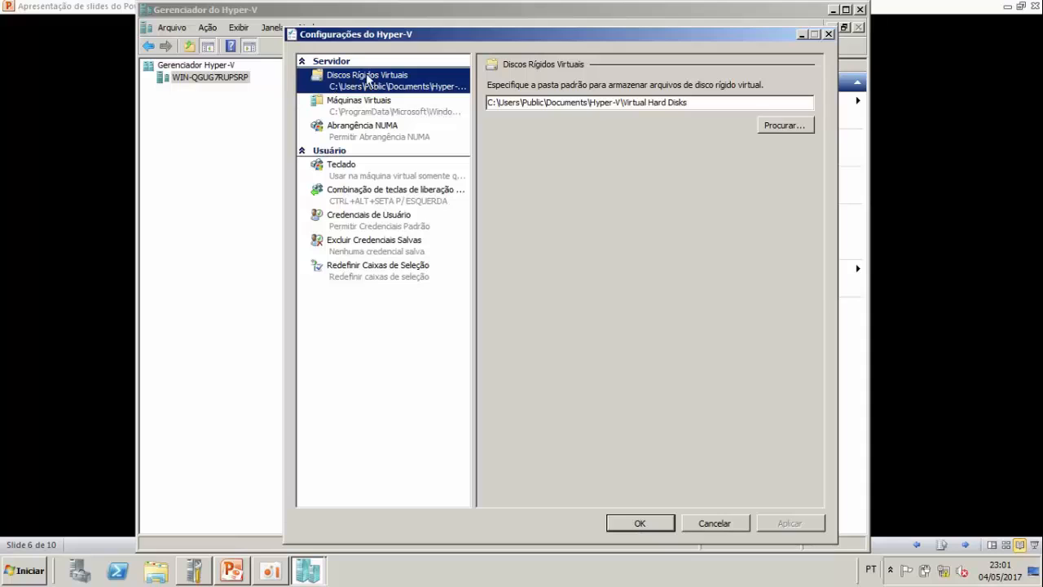
Step: Compare the default storage folders for Discos Rígidos Virtuais and Máquinas Virtuais in the Hyper-V settings, examining the virtual hard disk path
{"action": "left_click", "coordinate": [366, 114]}
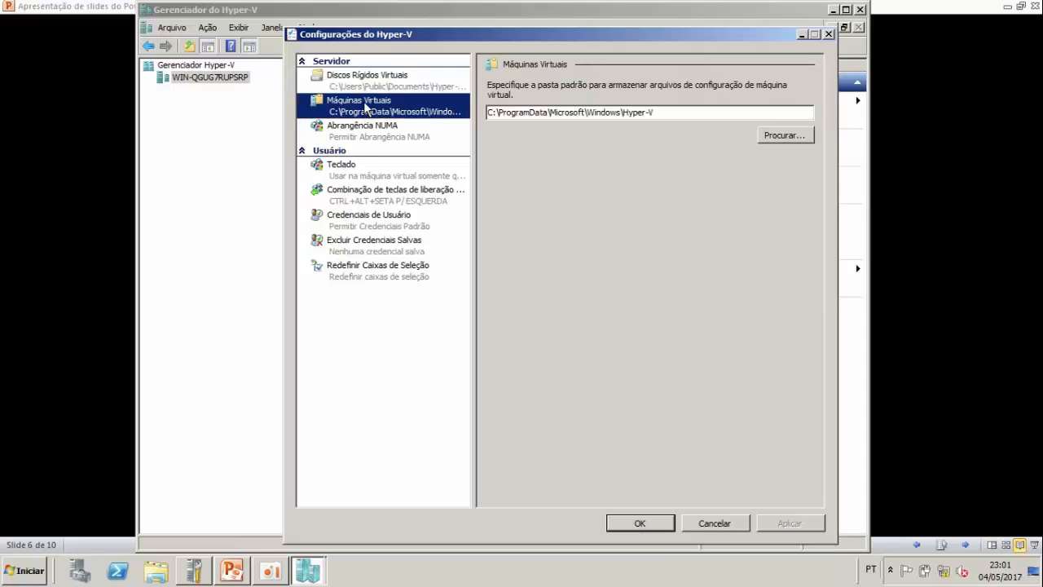
{"action": "left_click", "coordinate": [380, 88]}
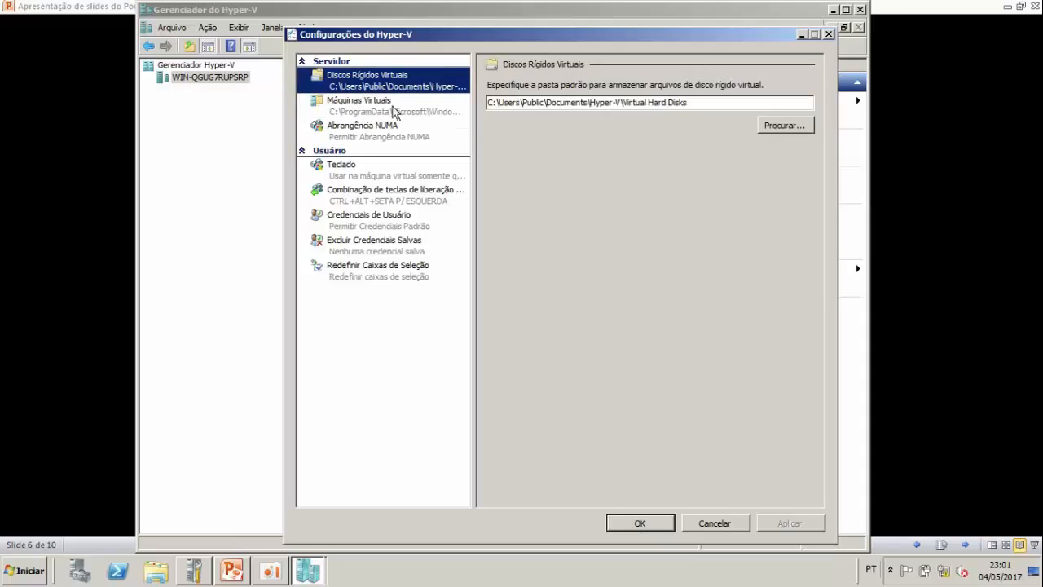
{"action": "left_click", "coordinate": [395, 104]}
{"action": "left_click", "coordinate": [391, 81]}
{"action": "left_click", "coordinate": [402, 113]}
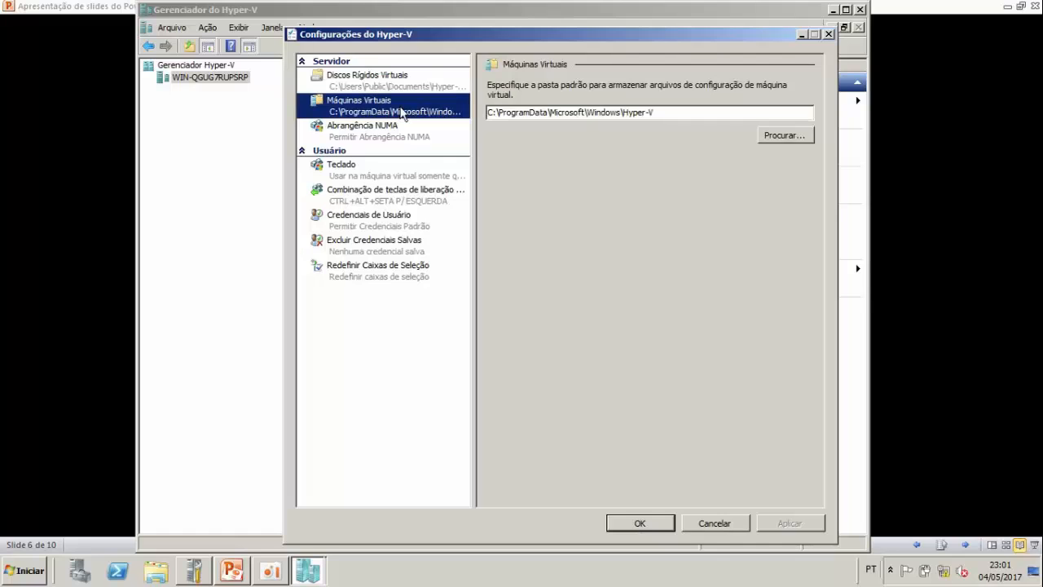
{"action": "left_click", "coordinate": [401, 86]}
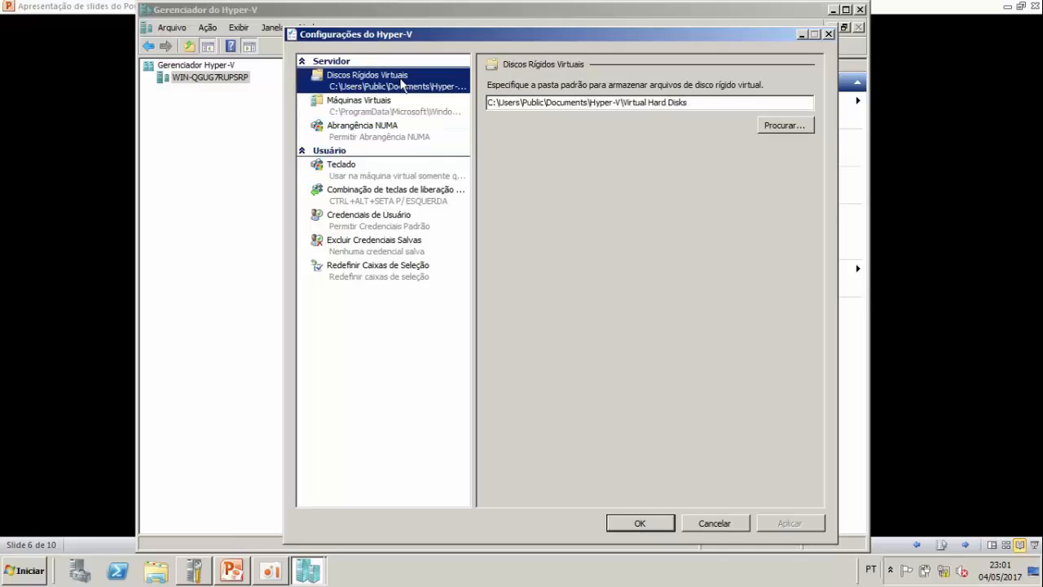
{"action": "left_click_drag", "start_coordinate": [746, 100], "coordinate": [469, 101]}
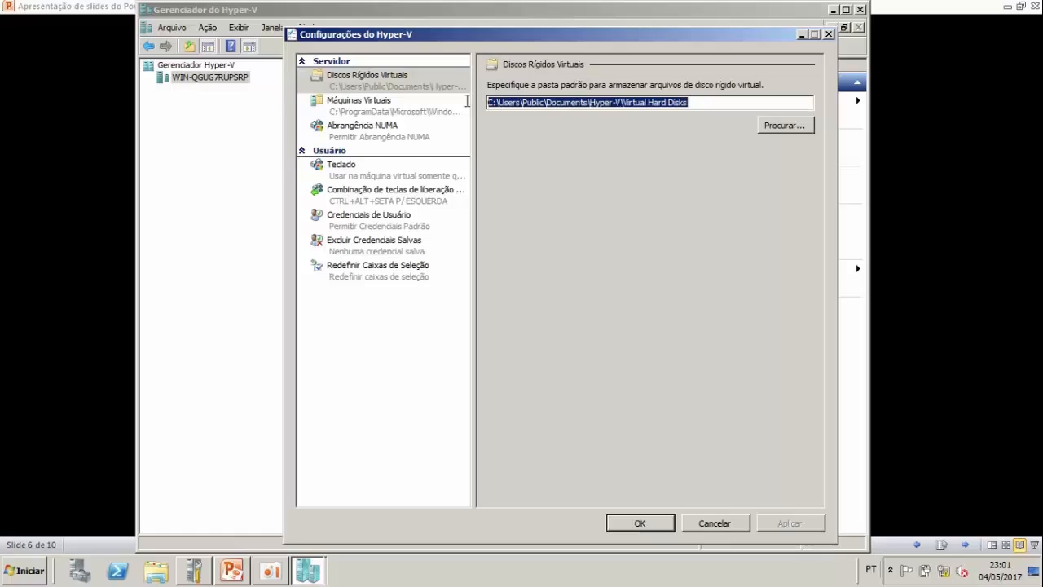
{"action": "left_click", "coordinate": [515, 101]}
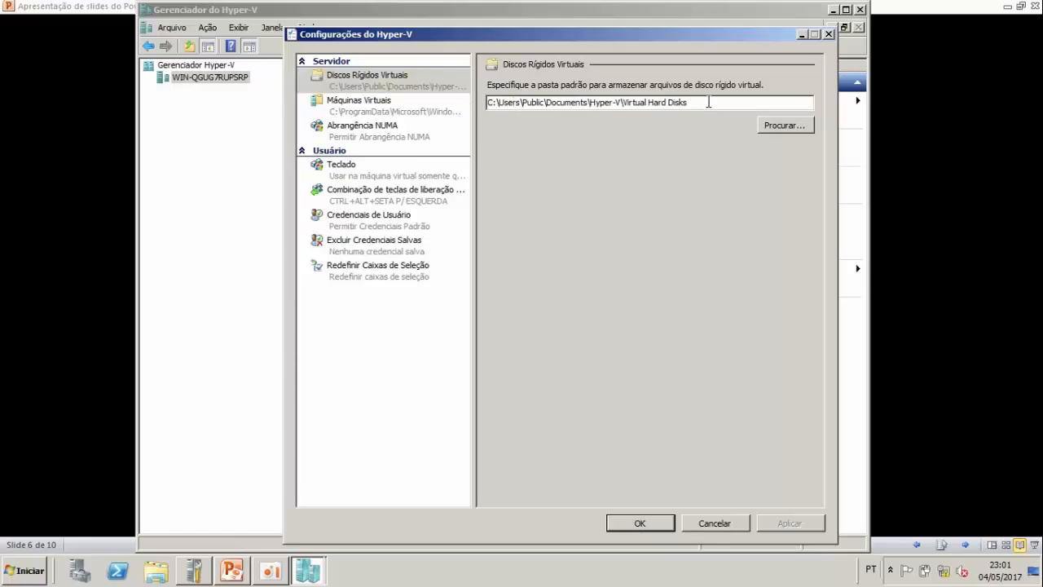
{"action": "left_click_drag", "start_coordinate": [709, 102], "coordinate": [458, 111]}
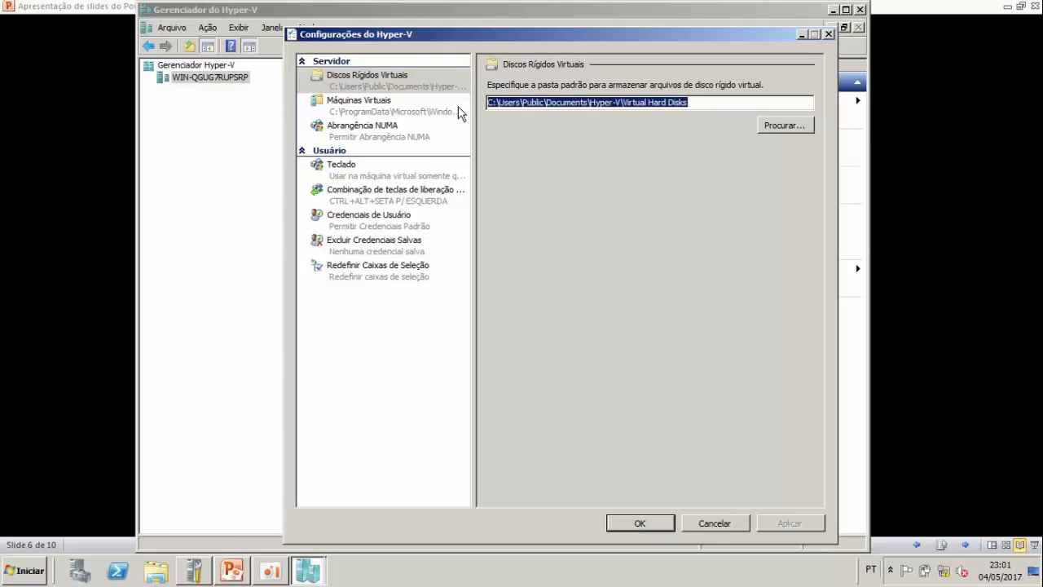
Step: Examine the drive letter and end folder of the default virtual hard disk path, comparing it with the Máquinas Virtuais storage folder
{"action": "left_click", "coordinate": [491, 101]}
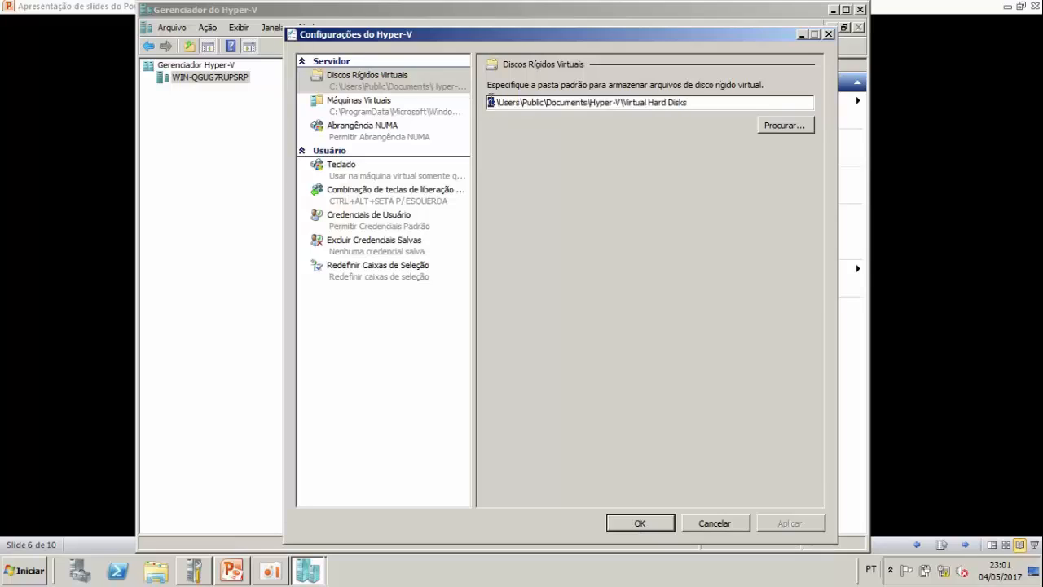
{"action": "left_click_drag", "start_coordinate": [498, 102], "coordinate": [439, 110]}
{"action": "left_click", "coordinate": [699, 102]}
{"action": "left_click", "coordinate": [706, 103]}
{"action": "left_click_drag", "start_coordinate": [718, 102], "coordinate": [659, 114]}
{"action": "left_click", "coordinate": [401, 96]}
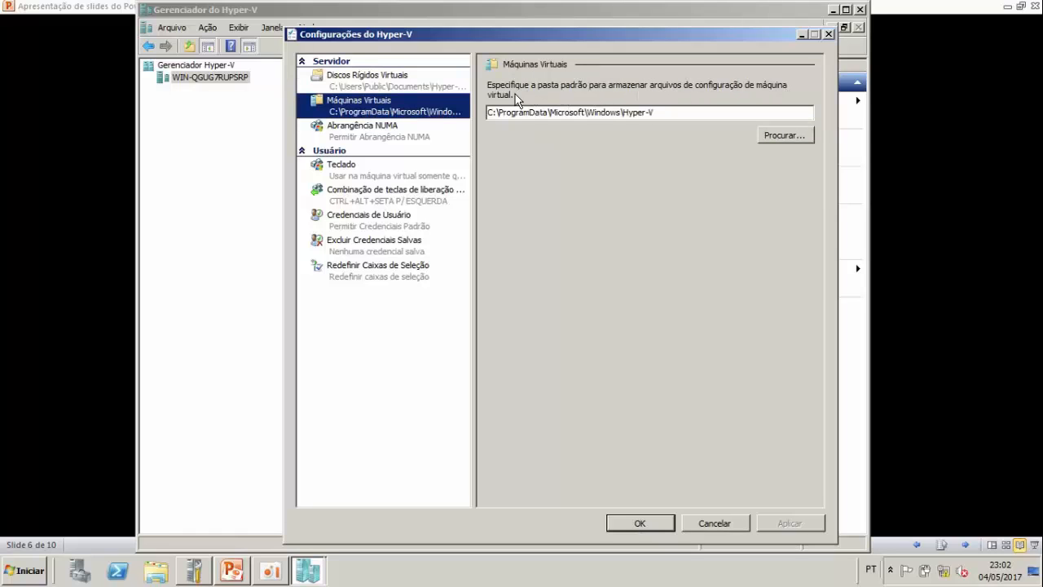
{"action": "left_click", "coordinate": [432, 86]}
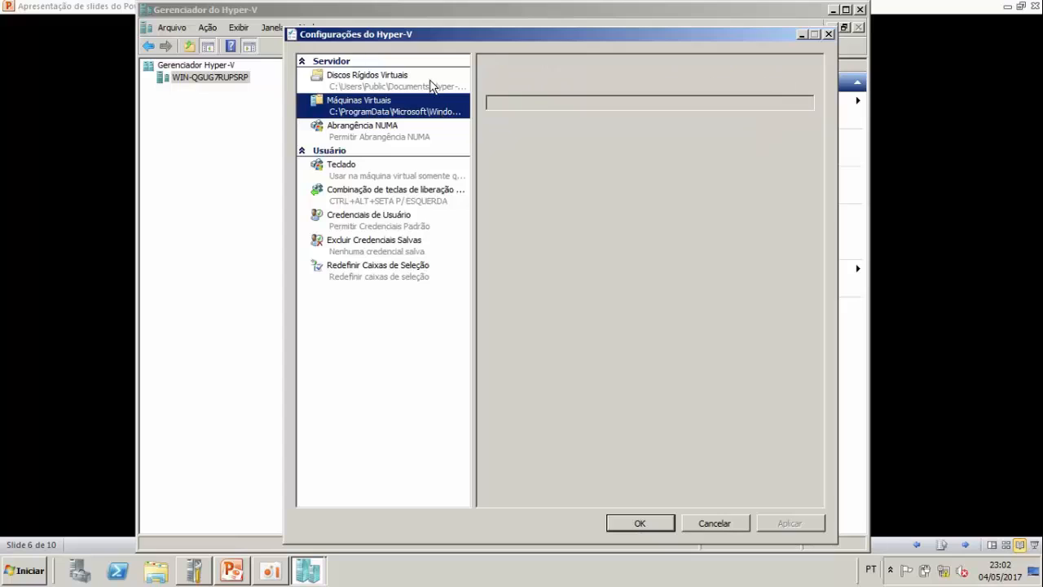
{"action": "left_click_drag", "start_coordinate": [719, 103], "coordinate": [479, 103]}
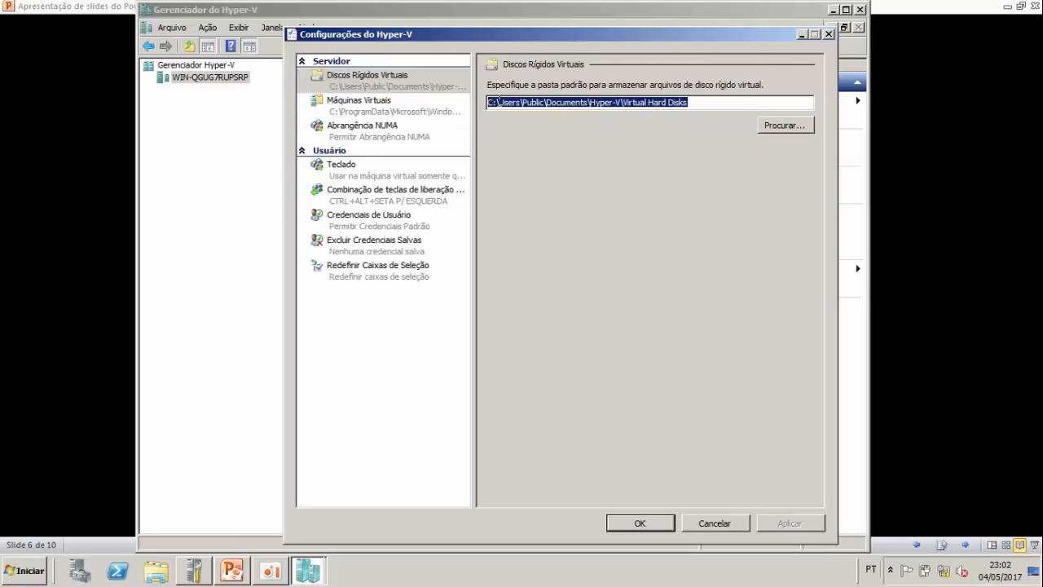
{"action": "left_click", "coordinate": [494, 102]}
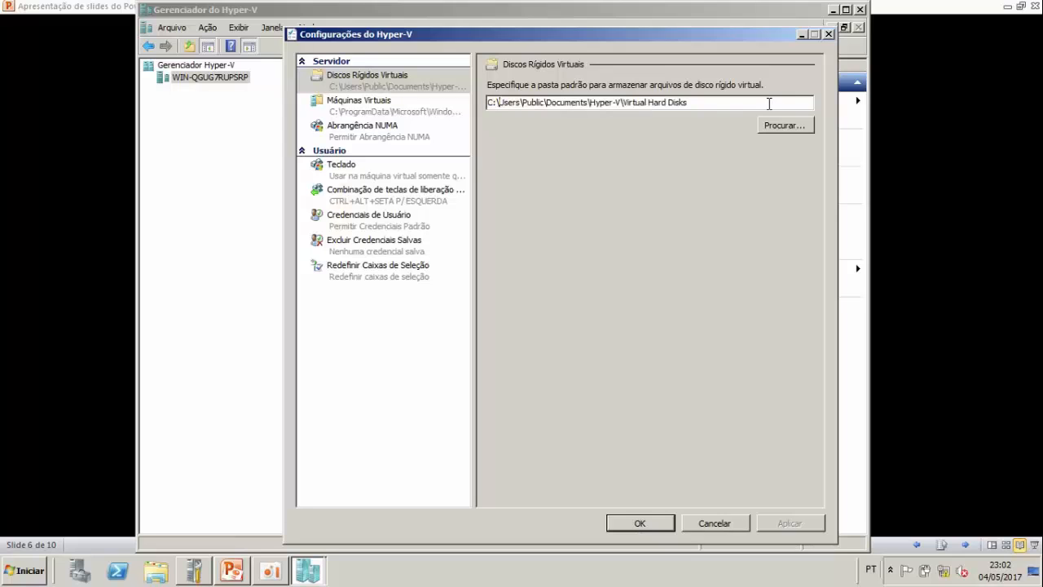
{"action": "left_click_drag", "start_coordinate": [772, 103], "coordinate": [519, 103]}
{"action": "left_click", "coordinate": [397, 110]}
{"action": "left_click", "coordinate": [400, 88]}
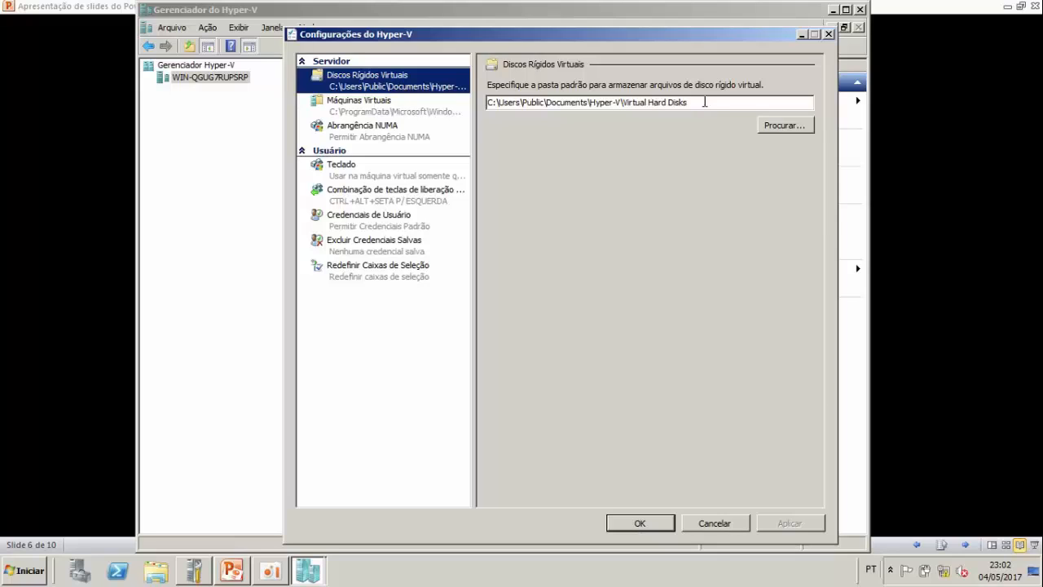
Step: Recheck the full Discos Rígidos Virtuais path, its Virtual Hard Disks folder and the drive it is stored on
{"action": "left_click_drag", "start_coordinate": [705, 102], "coordinate": [439, 103]}
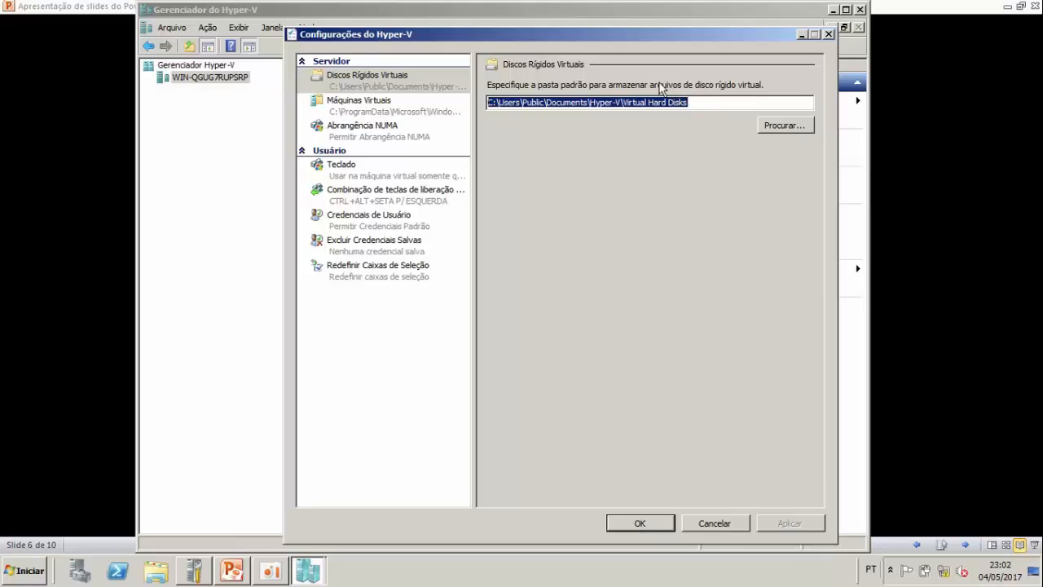
{"action": "left_click", "coordinate": [562, 103]}
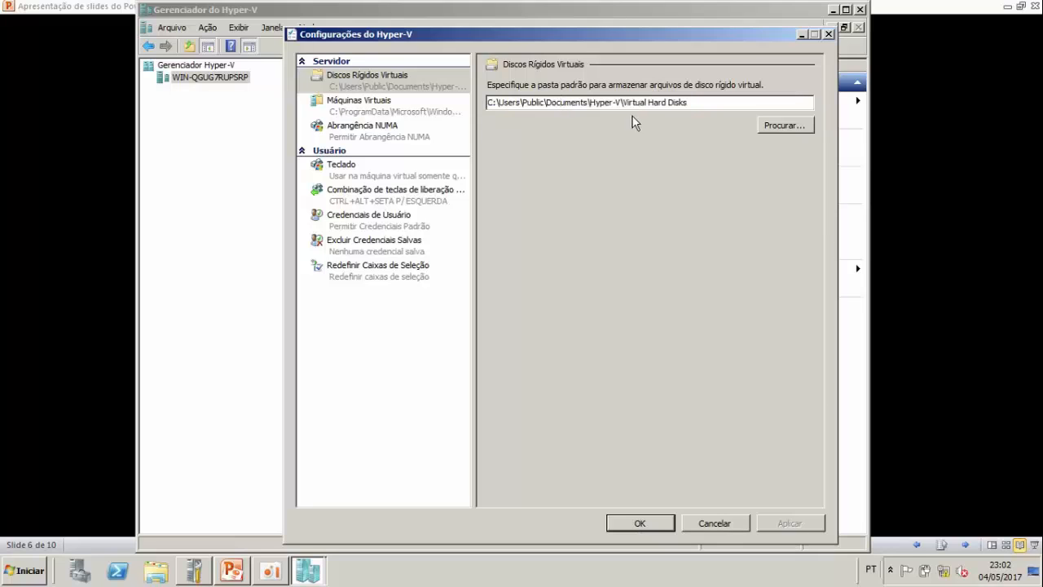
{"action": "left_click_drag", "start_coordinate": [710, 99], "coordinate": [455, 99]}
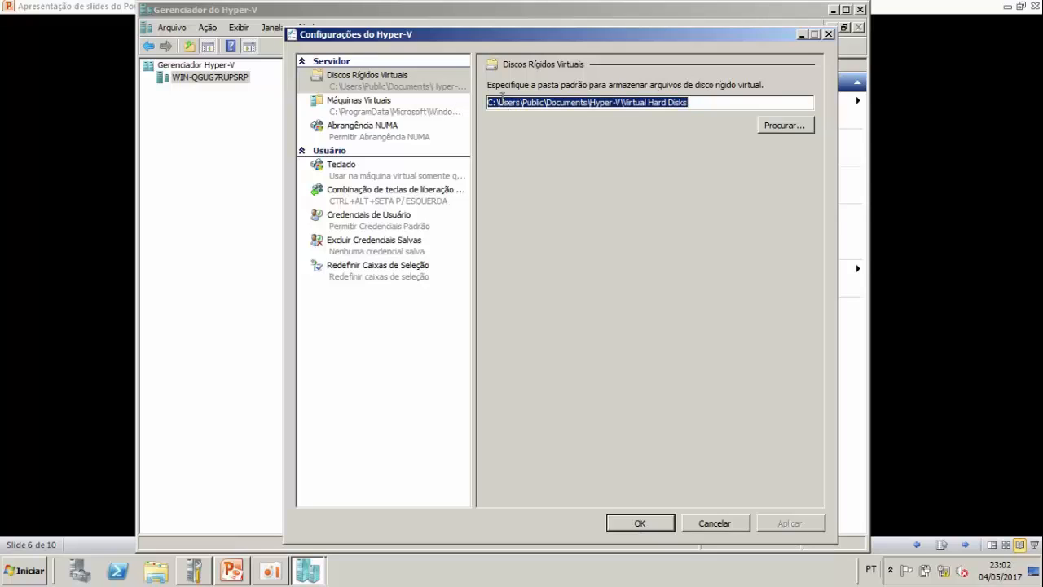
{"action": "left_click_drag", "start_coordinate": [697, 101], "coordinate": [625, 103]}
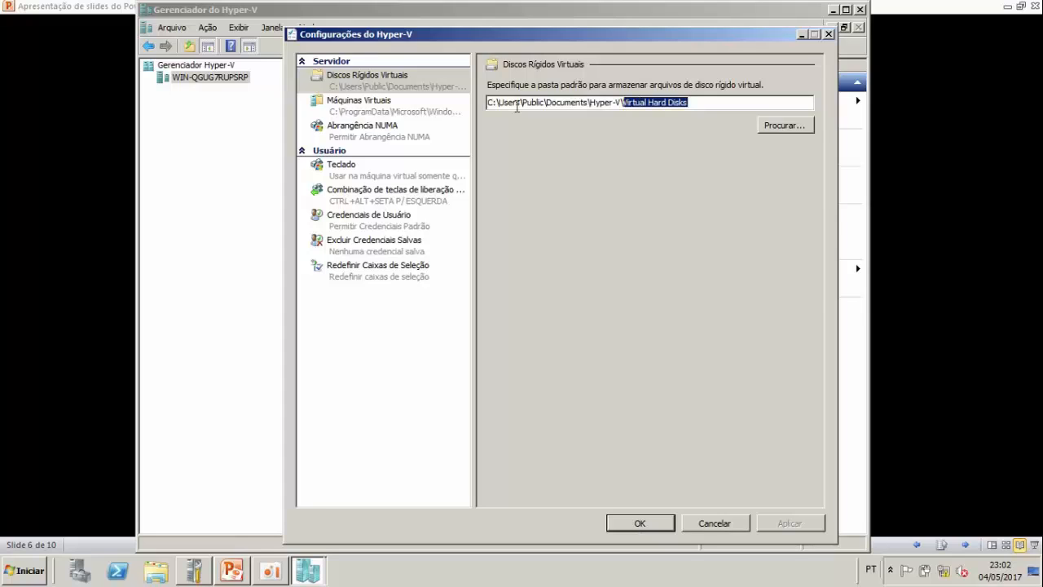
{"action": "left_click_drag", "start_coordinate": [501, 105], "coordinate": [488, 108]}
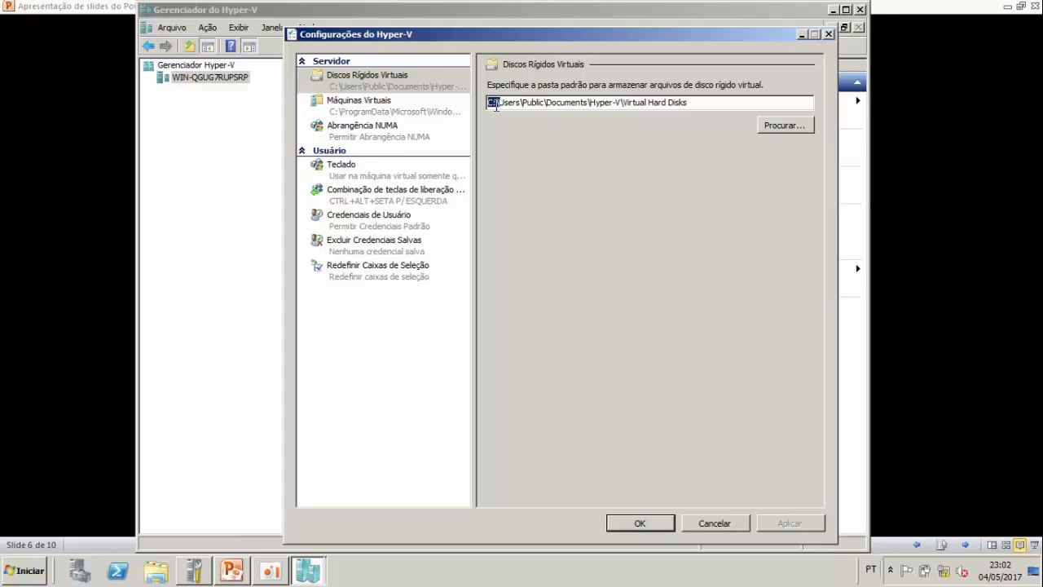
{"action": "left_click", "coordinate": [414, 105]}
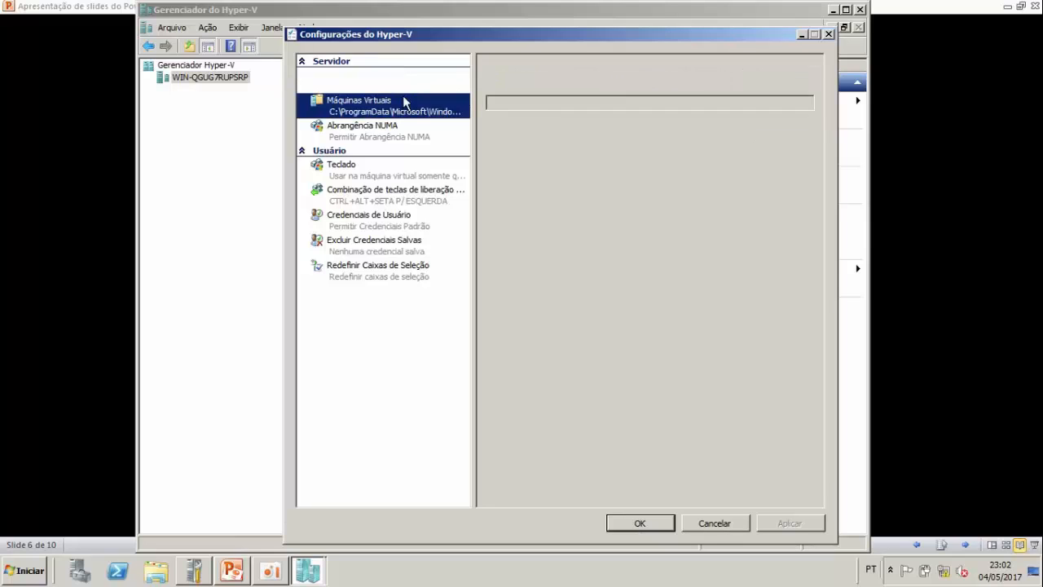
{"action": "left_click", "coordinate": [403, 82]}
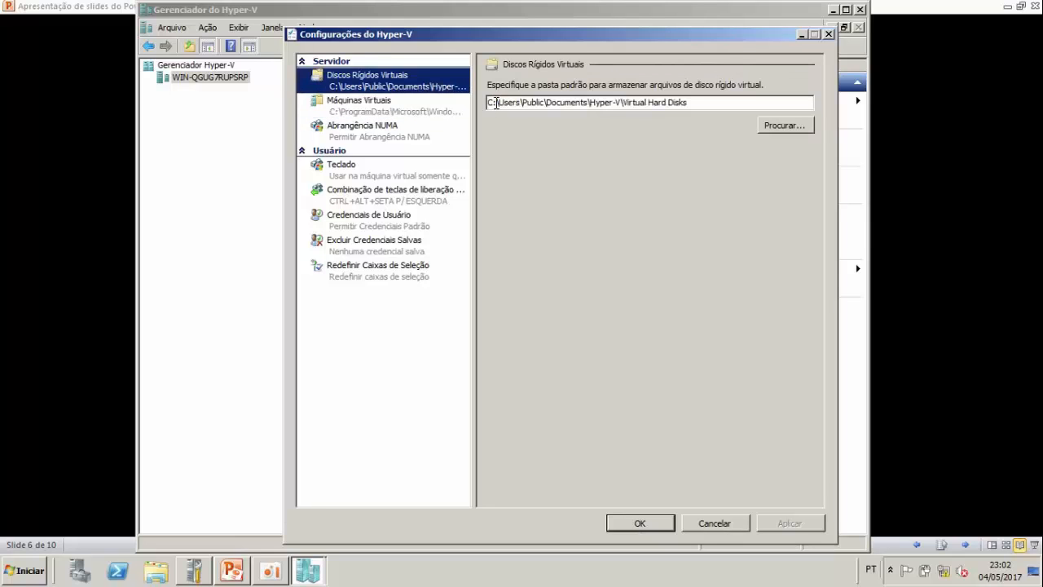
{"action": "double_click", "coordinate": [496, 103]}
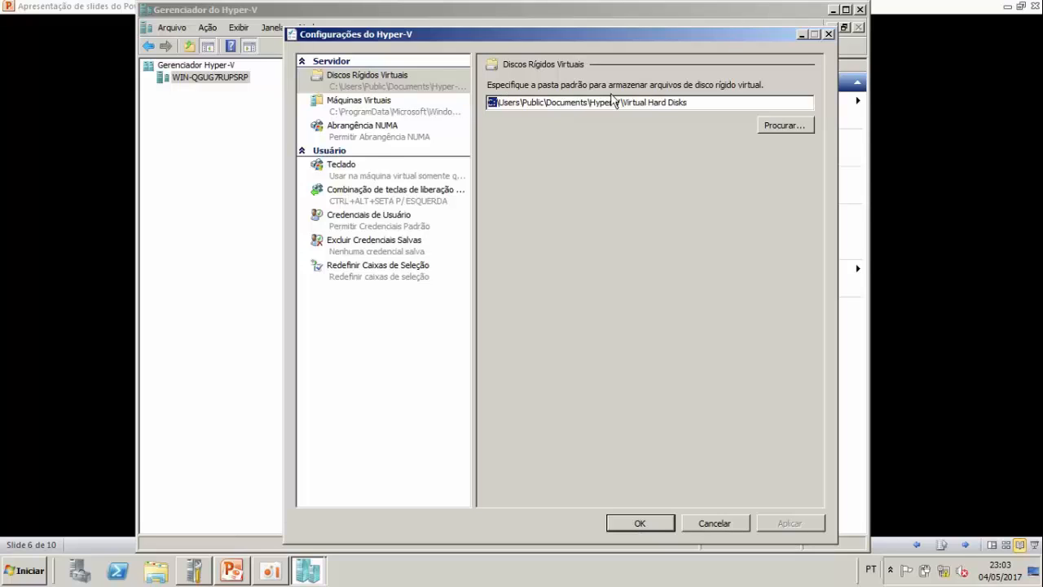
Step: Create a folder named Backup Servidores Hyper-V on Disco Local (D:) and choose it as the default virtual hard disk folder
{"action": "left_click", "coordinate": [769, 125]}
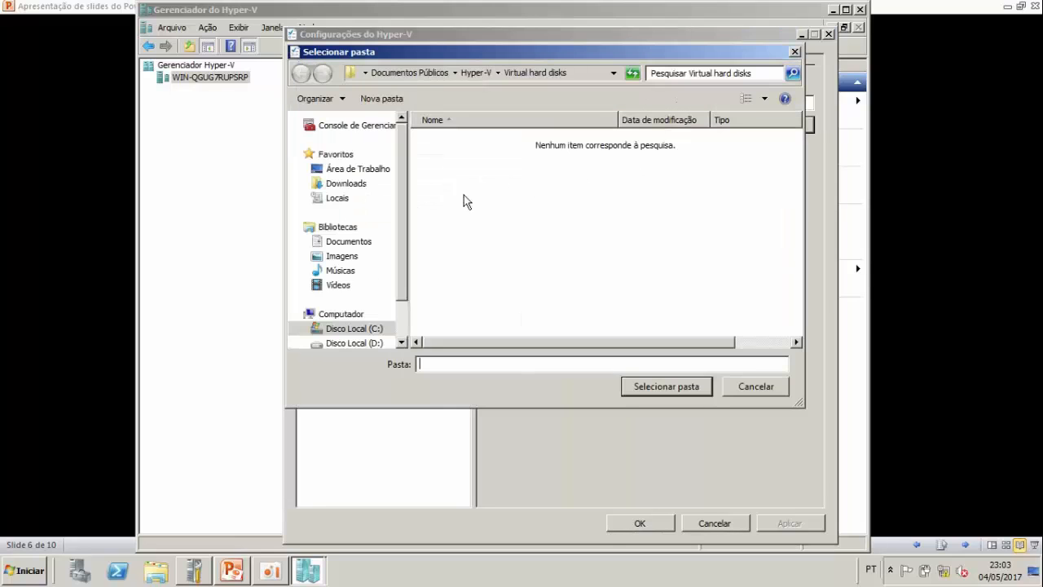
{"action": "left_click", "coordinate": [373, 342]}
{"action": "left_click", "coordinate": [377, 322]}
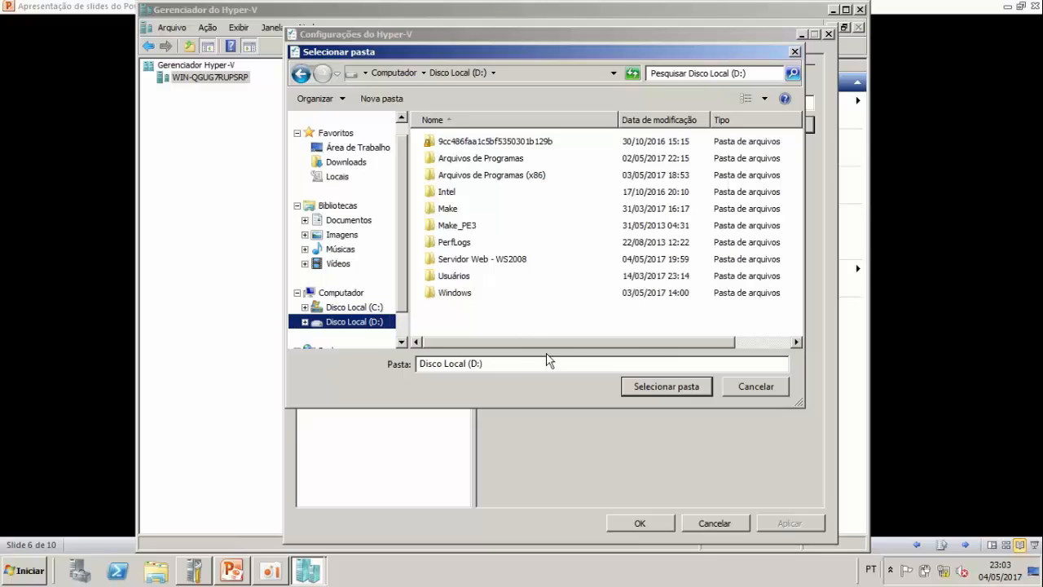
{"action": "left_click", "coordinate": [477, 320]}
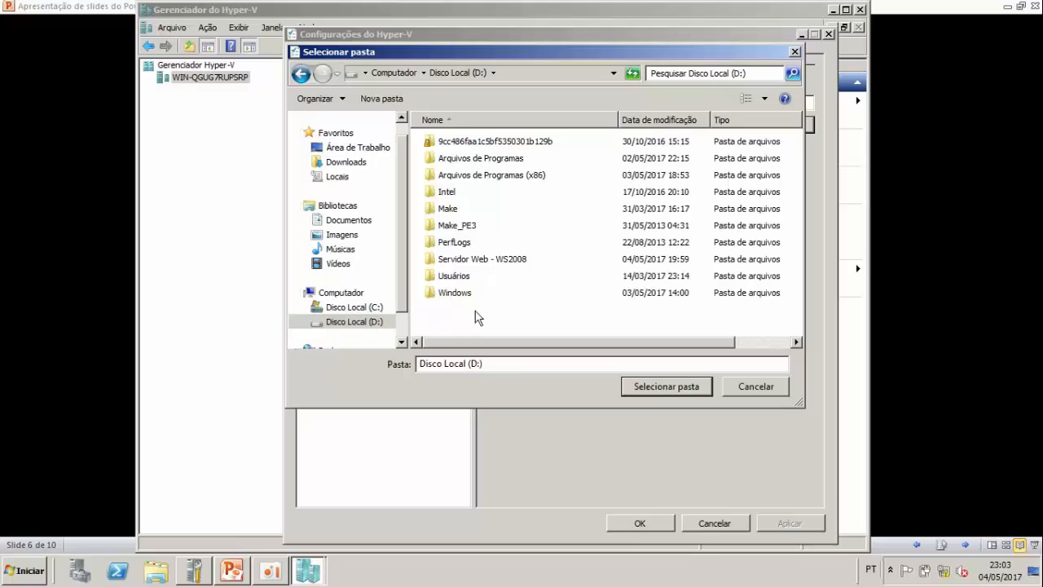
{"action": "right_click", "coordinate": [476, 310]}
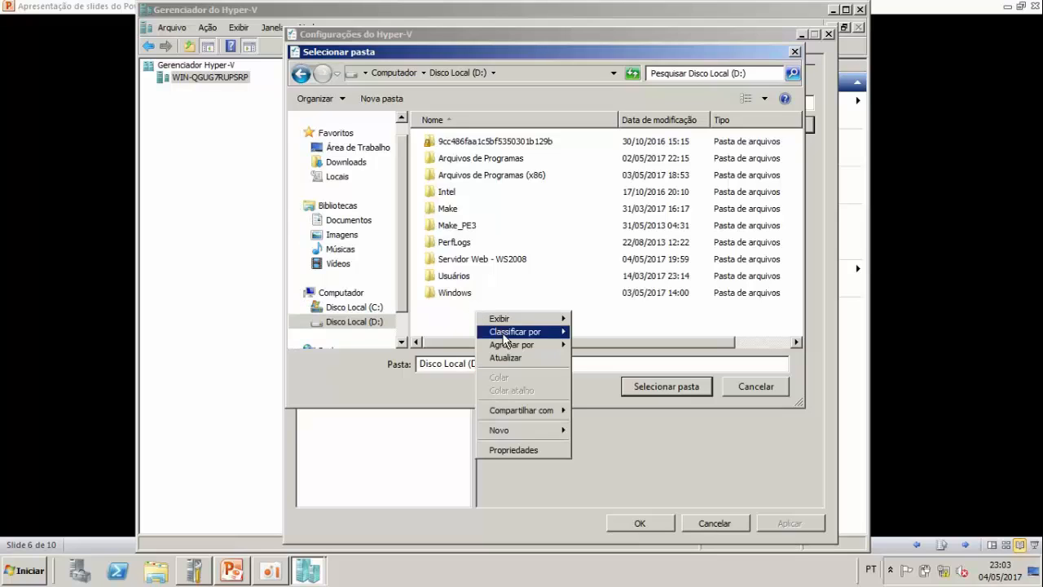
{"action": "mouse_move", "coordinate": [546, 432]}
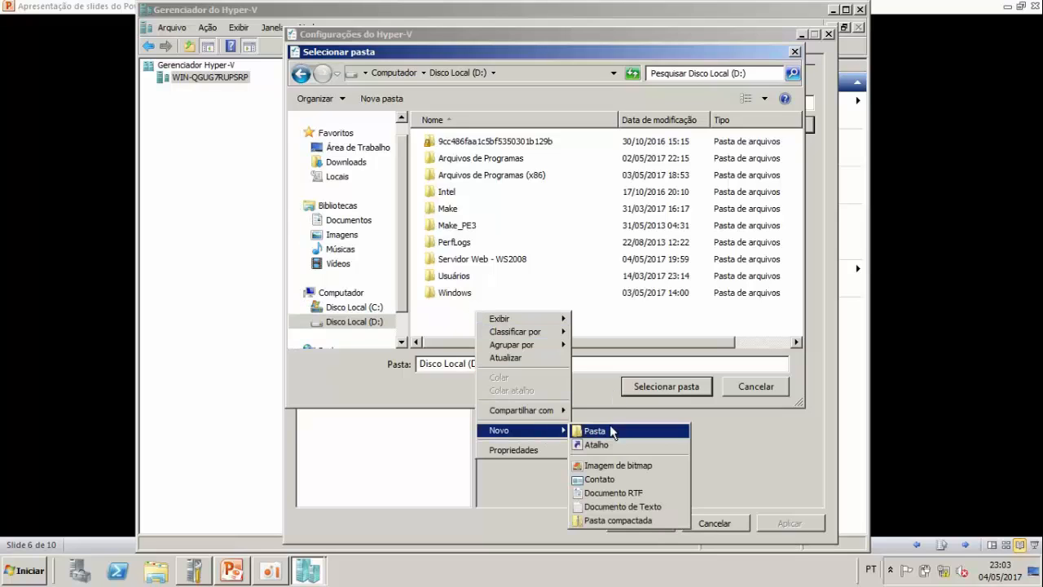
{"action": "left_click", "coordinate": [608, 430]}
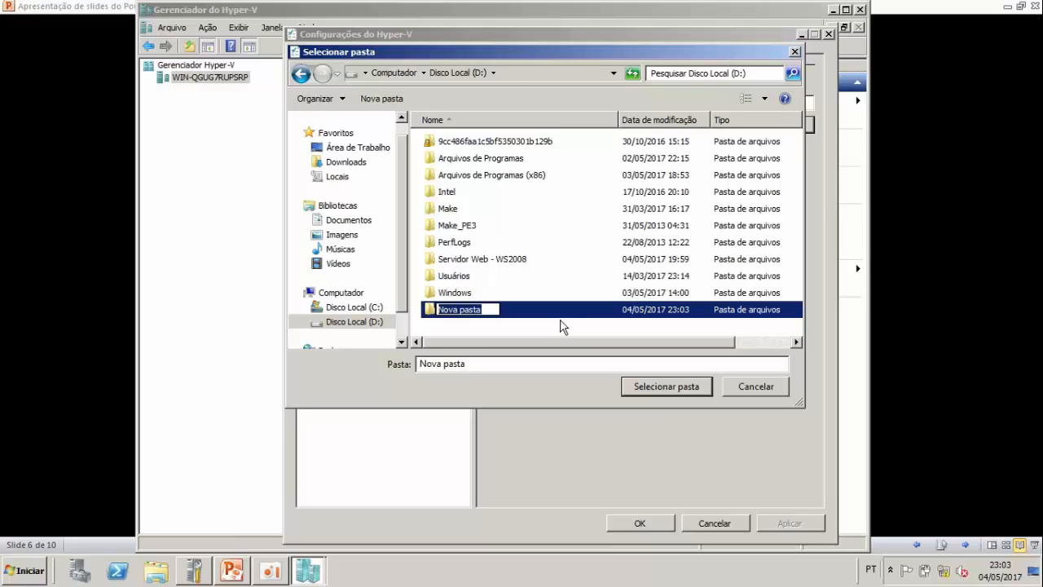
{"action": "type", "text": "B"}
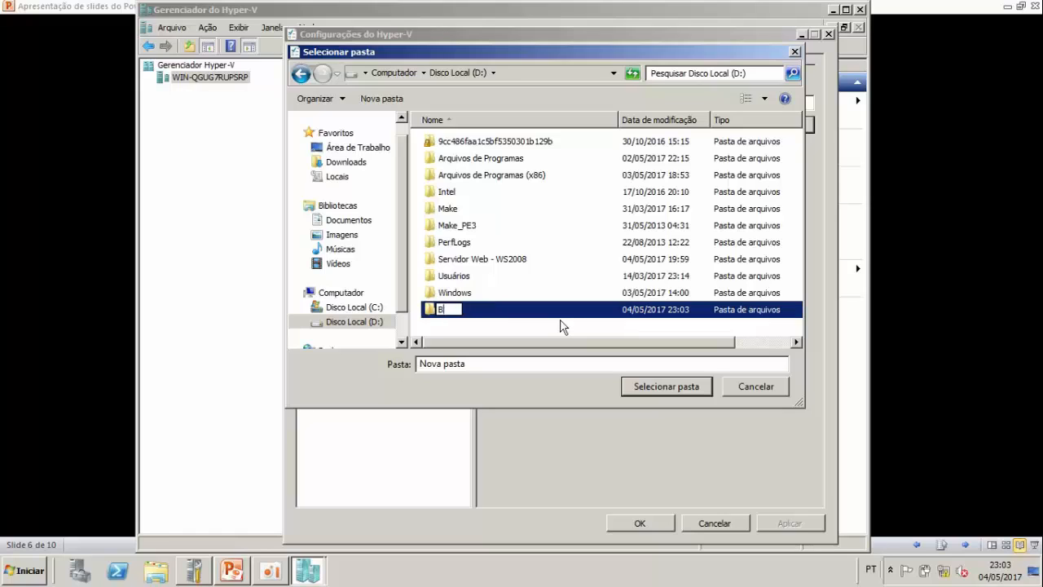
{"action": "type", "text": "ackup Ser"}
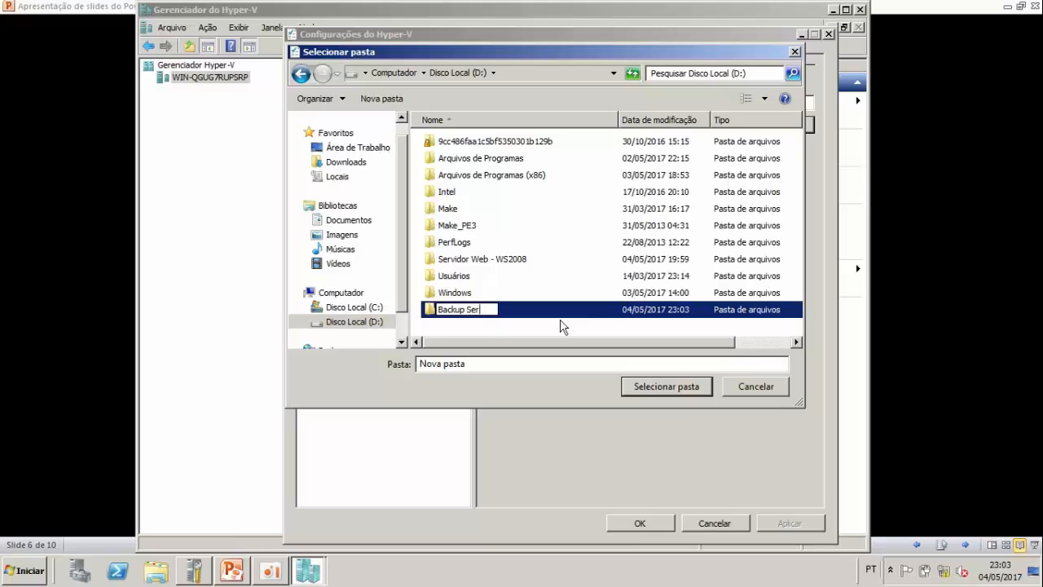
{"action": "type", "text": "vidores Hyper-V"}
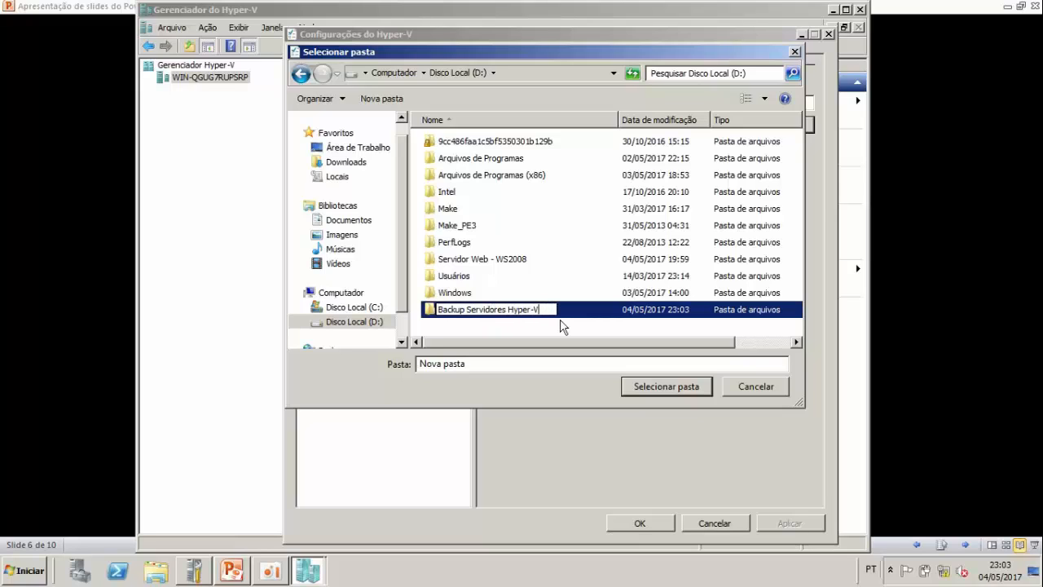
{"action": "left_click", "coordinate": [636, 312]}
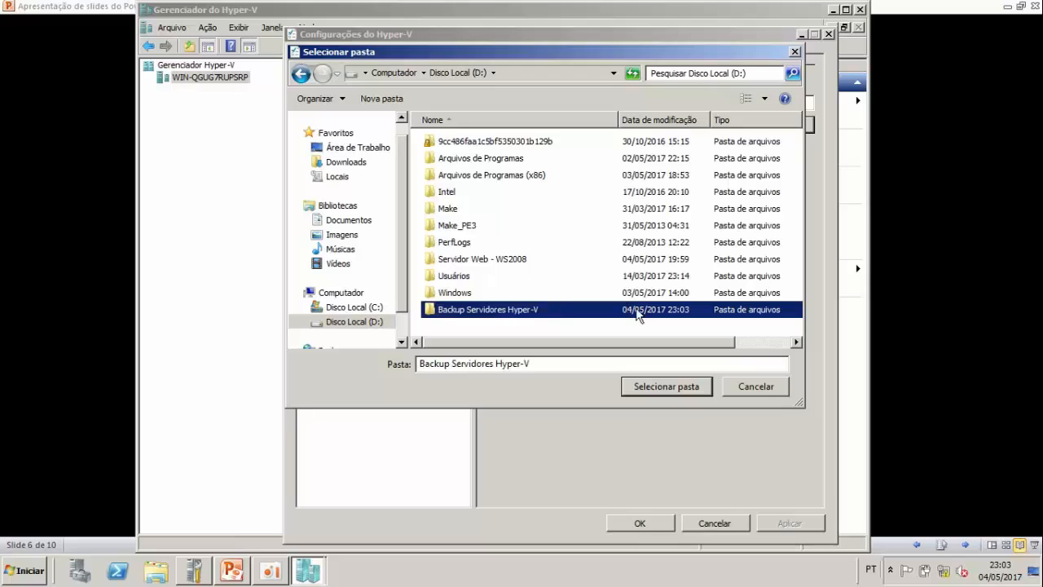
{"action": "left_click", "coordinate": [672, 393]}
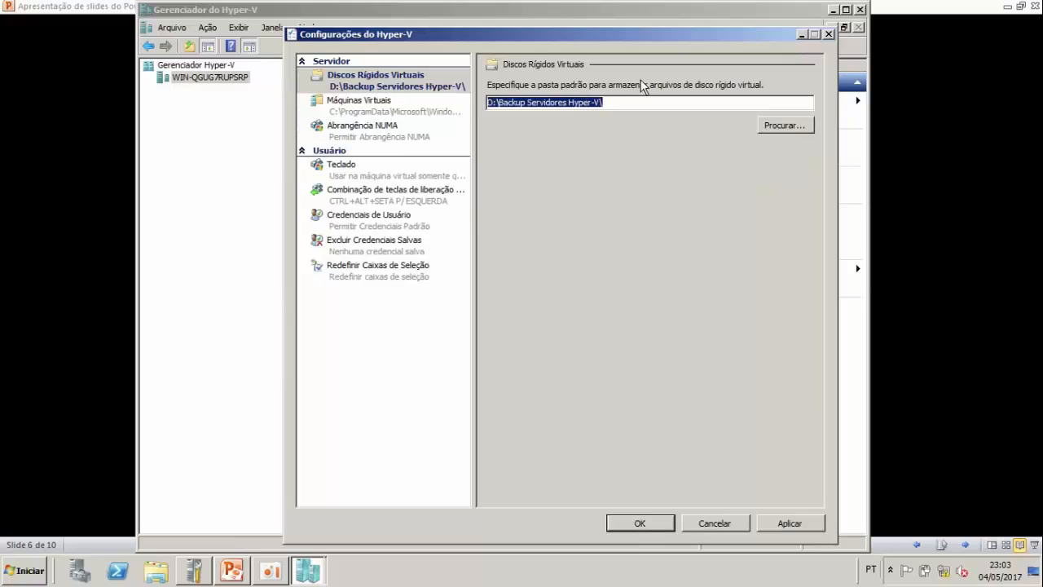
{"action": "left_click_drag", "start_coordinate": [498, 106], "coordinate": [483, 103]}
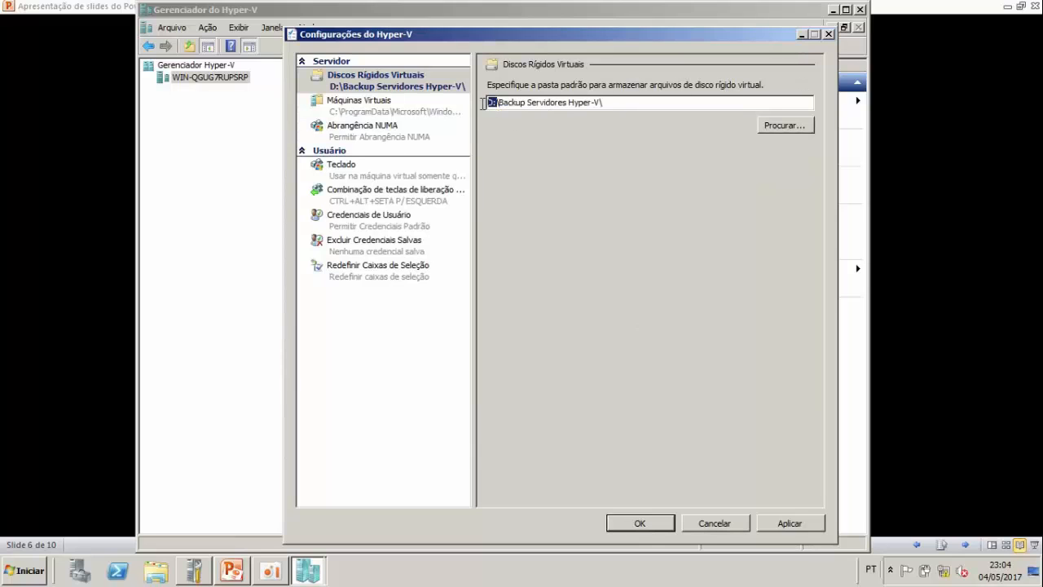
Step: Set the Máquinas Virtuais default folder to D:\Backup Servidores Hyper-V\ and apply the storage folder changes
{"action": "left_click", "coordinate": [433, 108]}
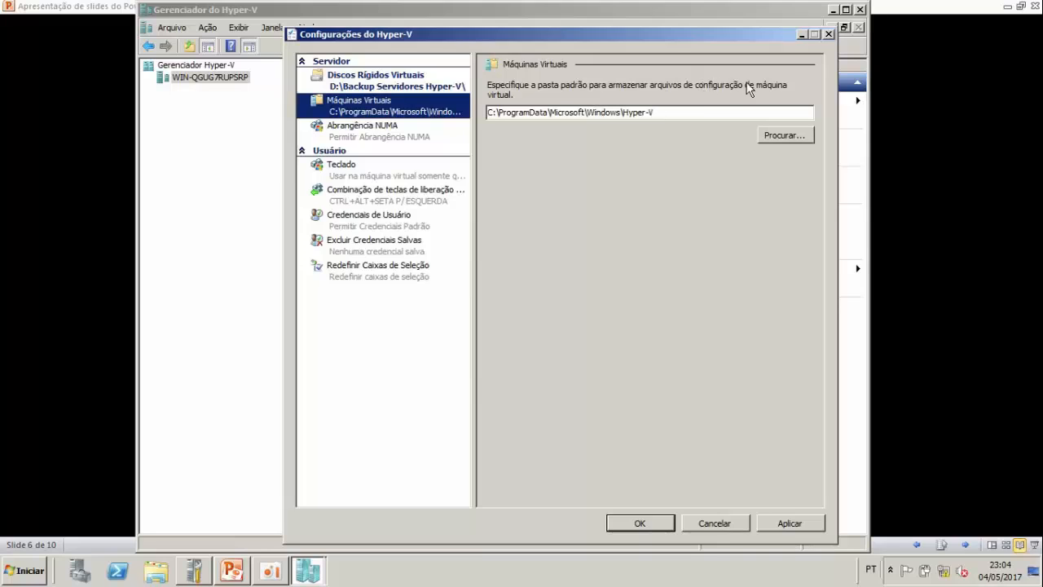
{"action": "left_click", "coordinate": [772, 137]}
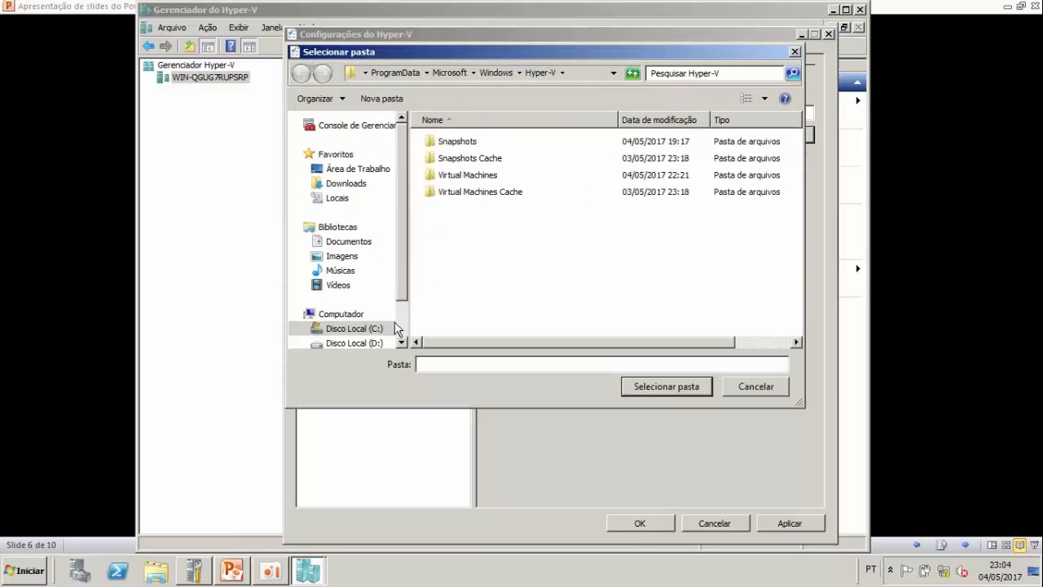
{"action": "left_click", "coordinate": [380, 344]}
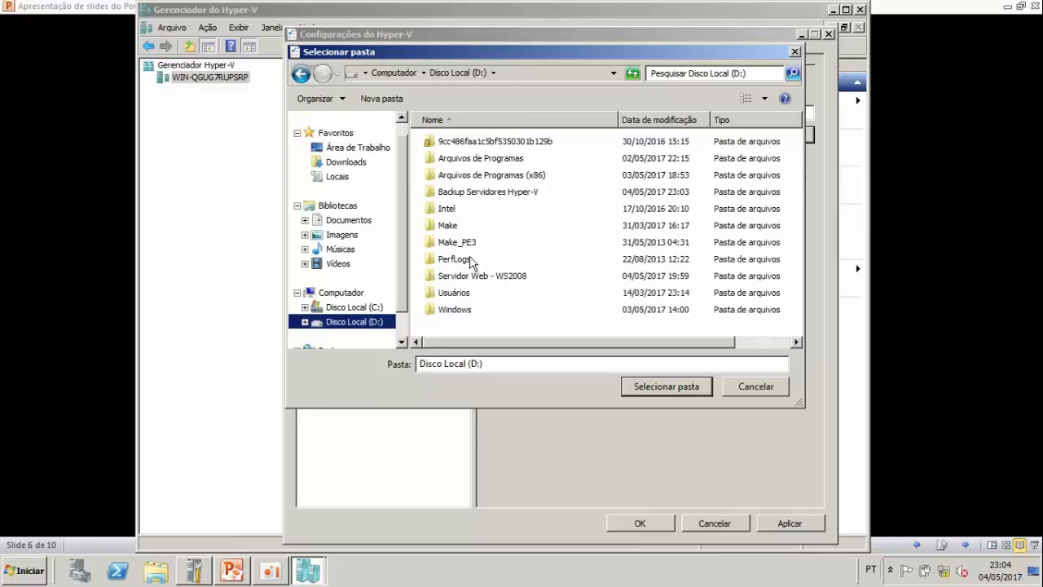
{"action": "left_click", "coordinate": [375, 311]}
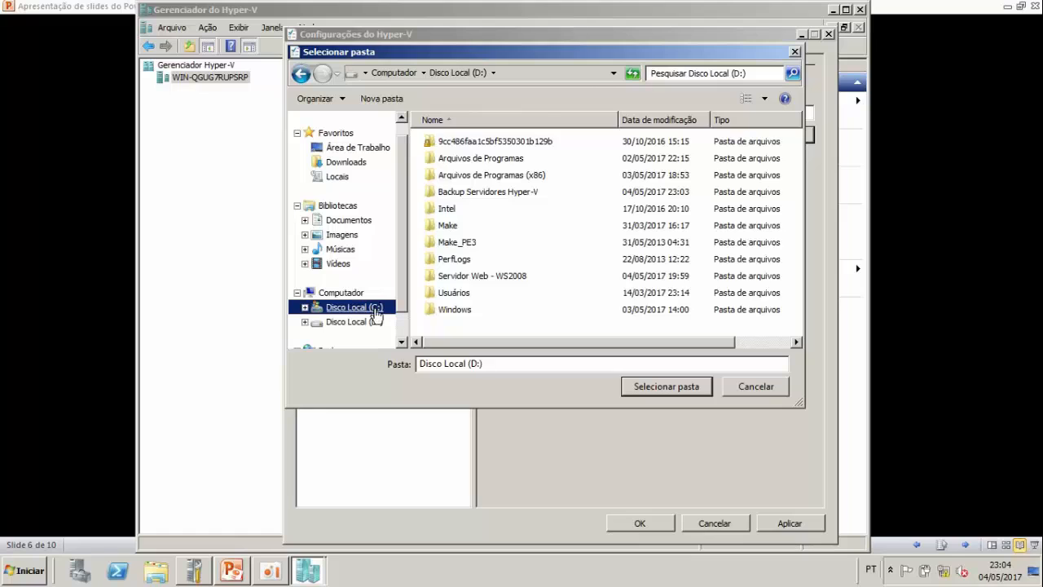
{"action": "left_click", "coordinate": [376, 322]}
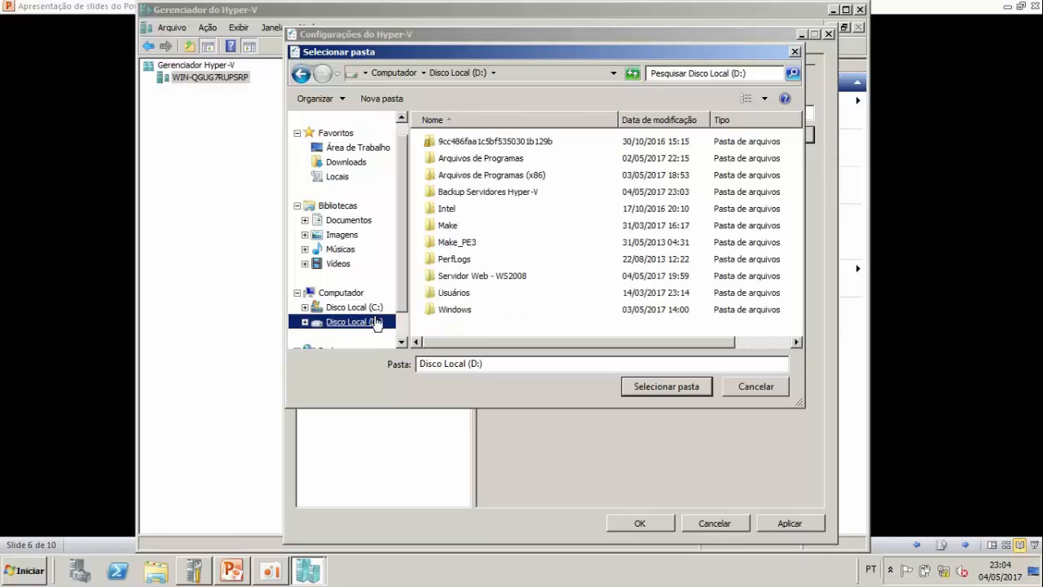
{"action": "left_click", "coordinate": [495, 197]}
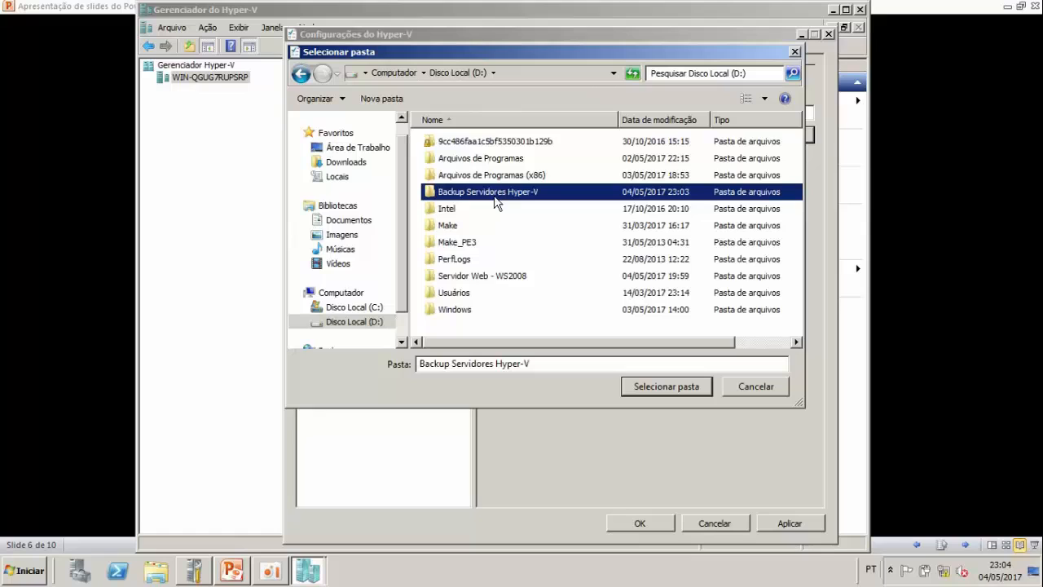
{"action": "left_click", "coordinate": [662, 386]}
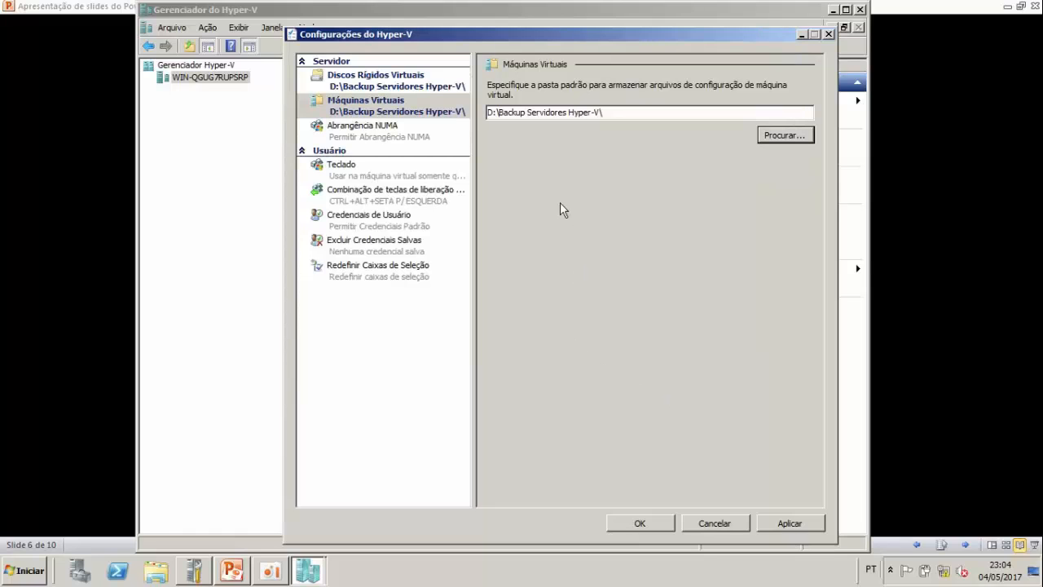
{"action": "left_click", "coordinate": [799, 525]}
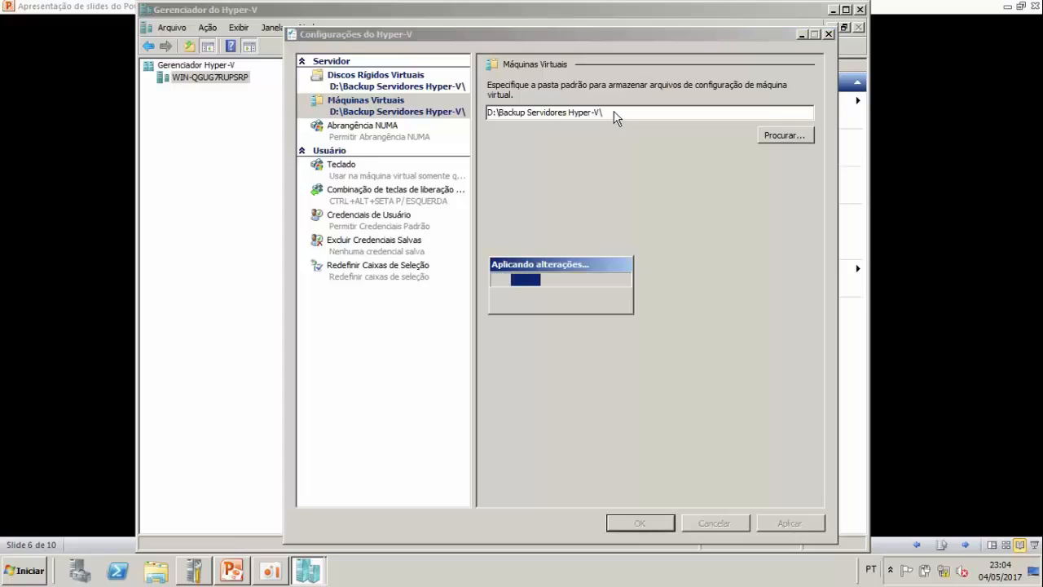
Step: Review the NUMA spanning, keyboard shortcut and mouse release key settings of Hyper-V
{"action": "left_click", "coordinate": [408, 142]}
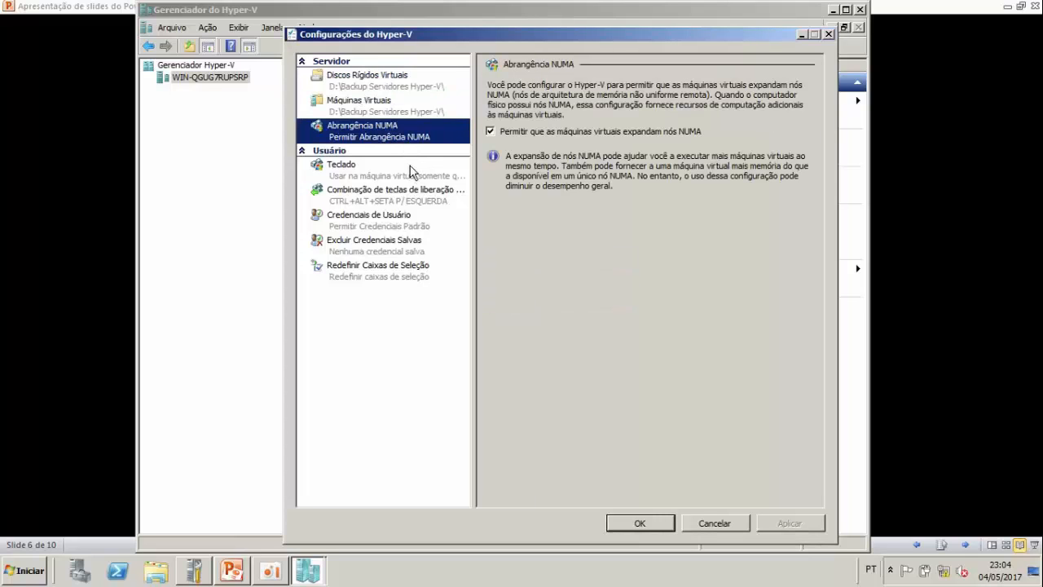
{"action": "left_click", "coordinate": [410, 171]}
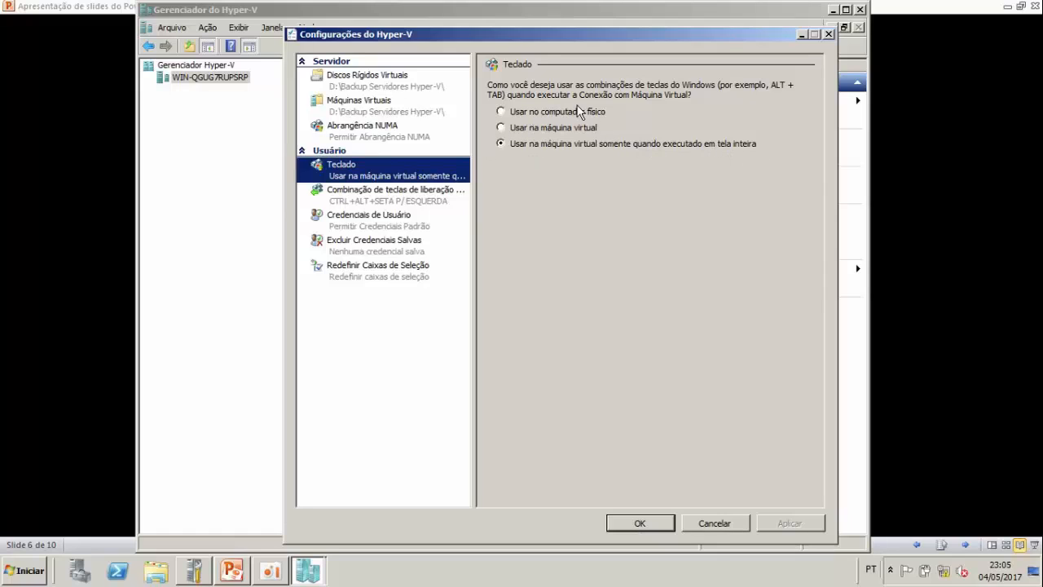
{"action": "left_click", "coordinate": [415, 202]}
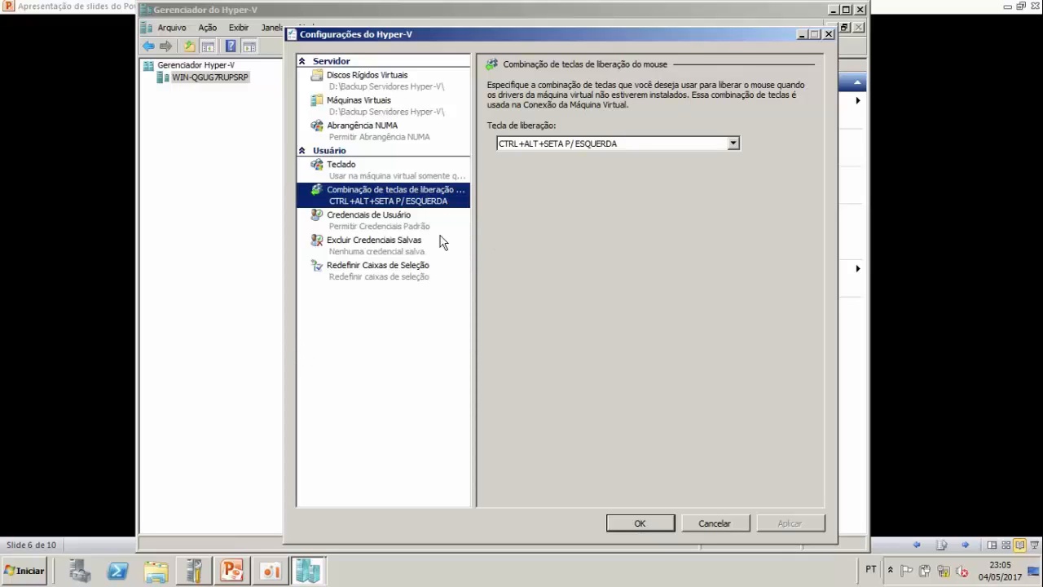
{"action": "left_click", "coordinate": [26, 570]}
{"action": "left_click", "coordinate": [539, 177]}
{"action": "key", "text": "super"}
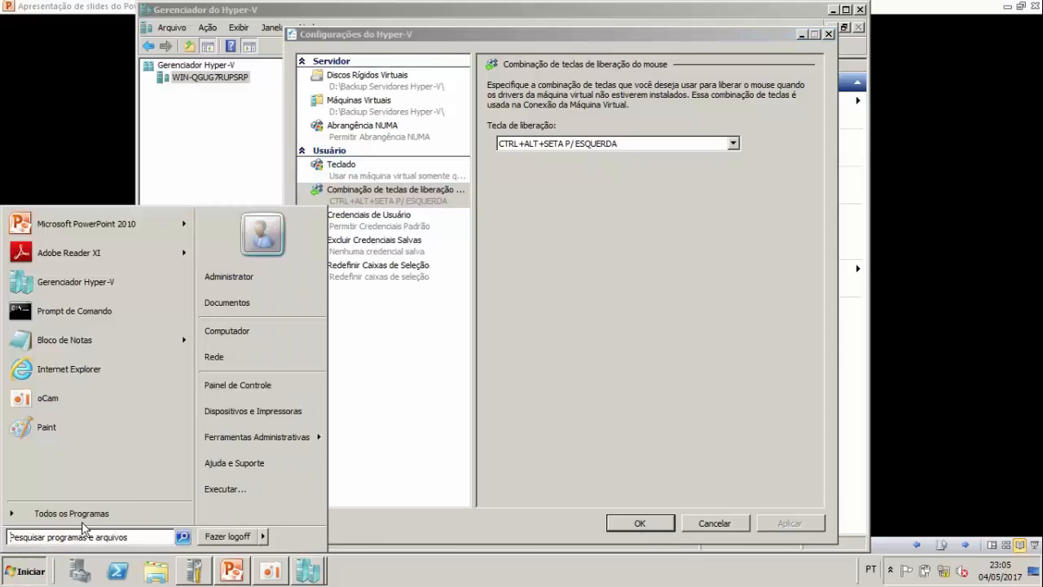
{"action": "left_click", "coordinate": [363, 350]}
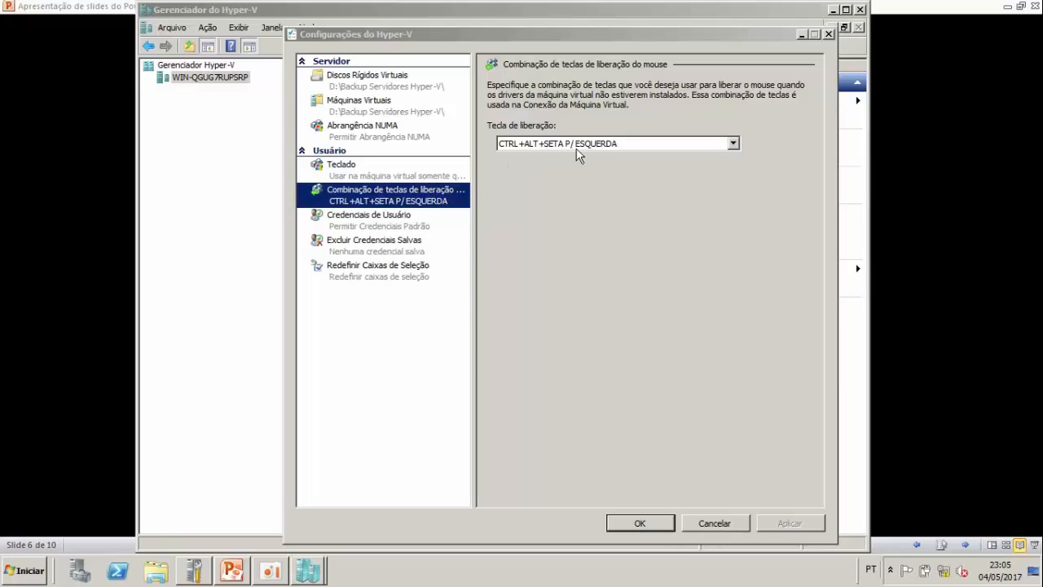
Step: Review the user credentials, saved credentials deletion and check box reset settings, and close the Hyper-V settings
{"action": "left_click", "coordinate": [408, 214]}
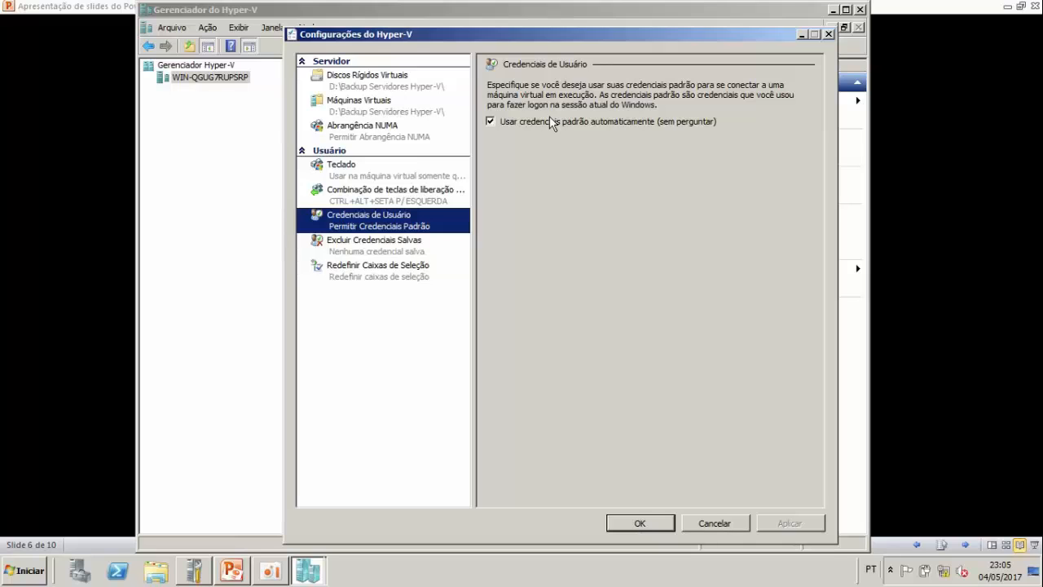
{"action": "left_click", "coordinate": [3, 577]}
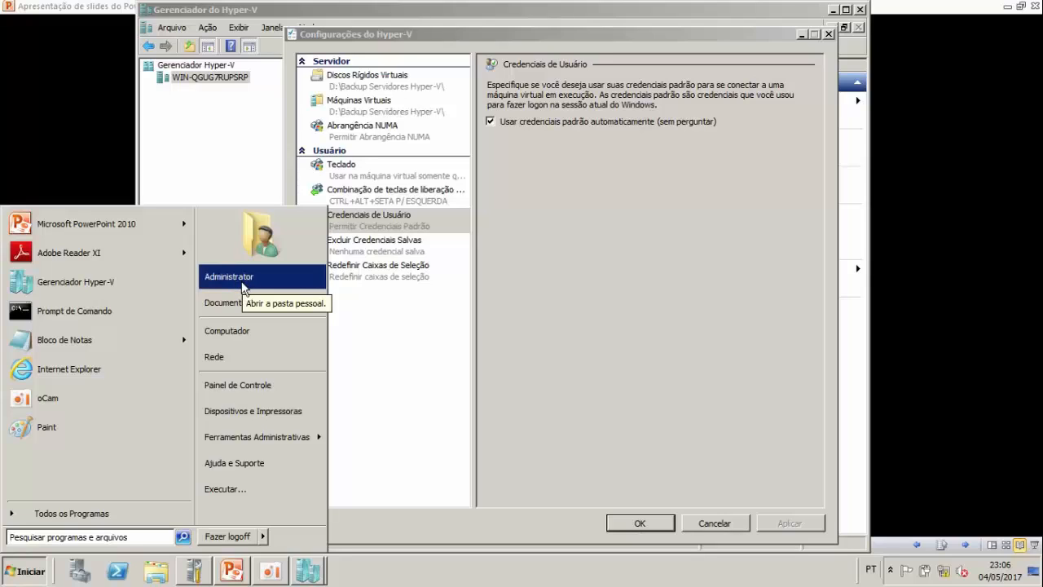
{"action": "left_click", "coordinate": [419, 255]}
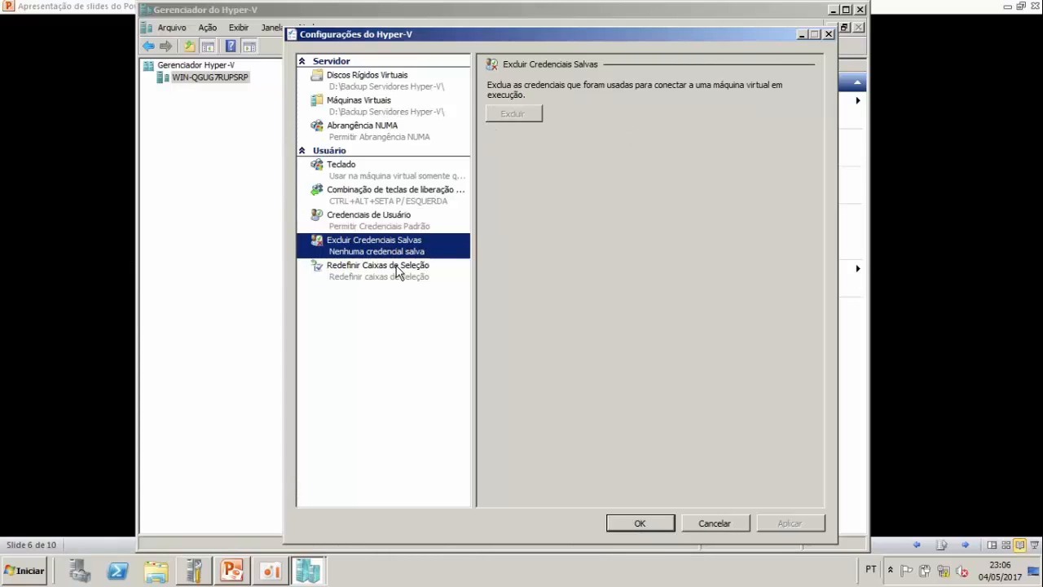
{"action": "left_click", "coordinate": [396, 266]}
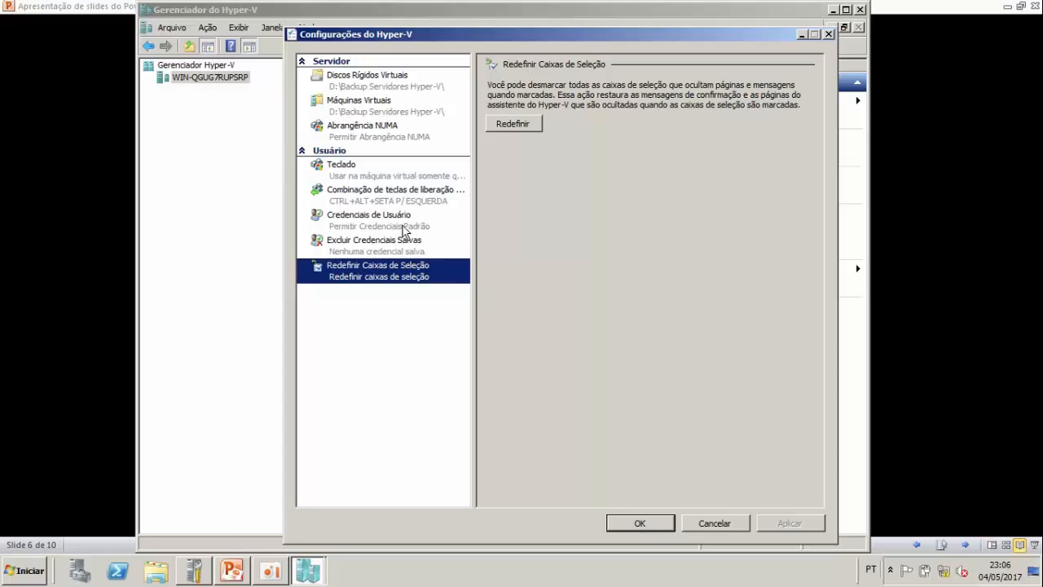
{"action": "left_click", "coordinate": [662, 522]}
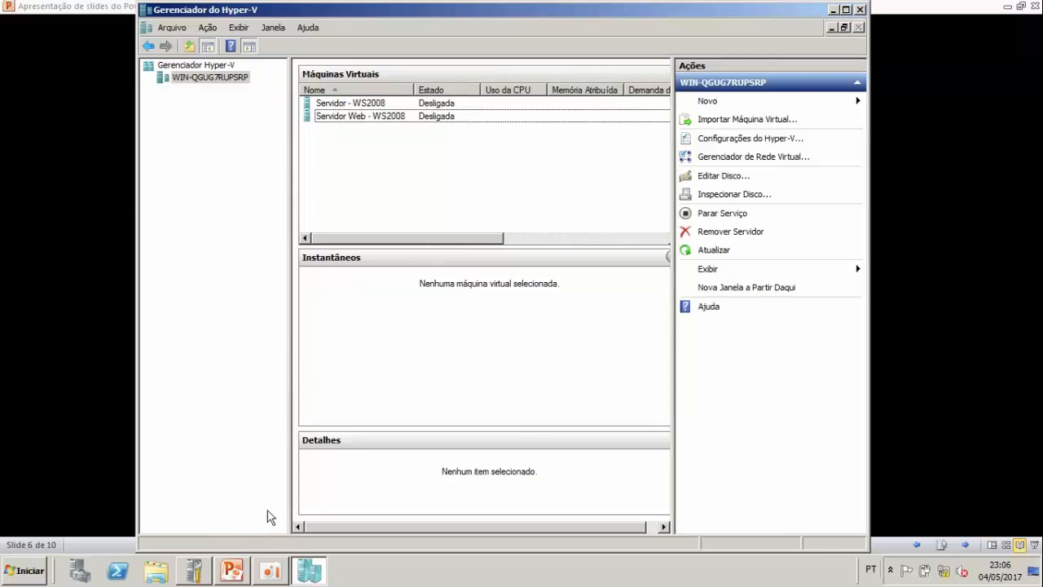
Step: Switch to the PowerPoint presentation and read the slide Criando máquinas virtuais no Hyper-V
{"action": "left_click", "coordinate": [233, 571]}
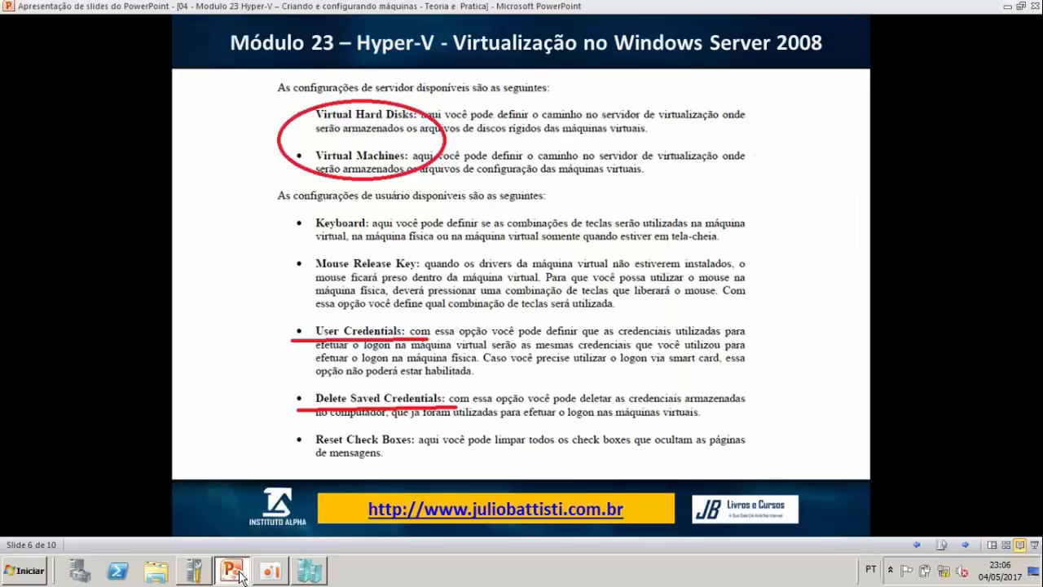
{"action": "left_click", "coordinate": [410, 242]}
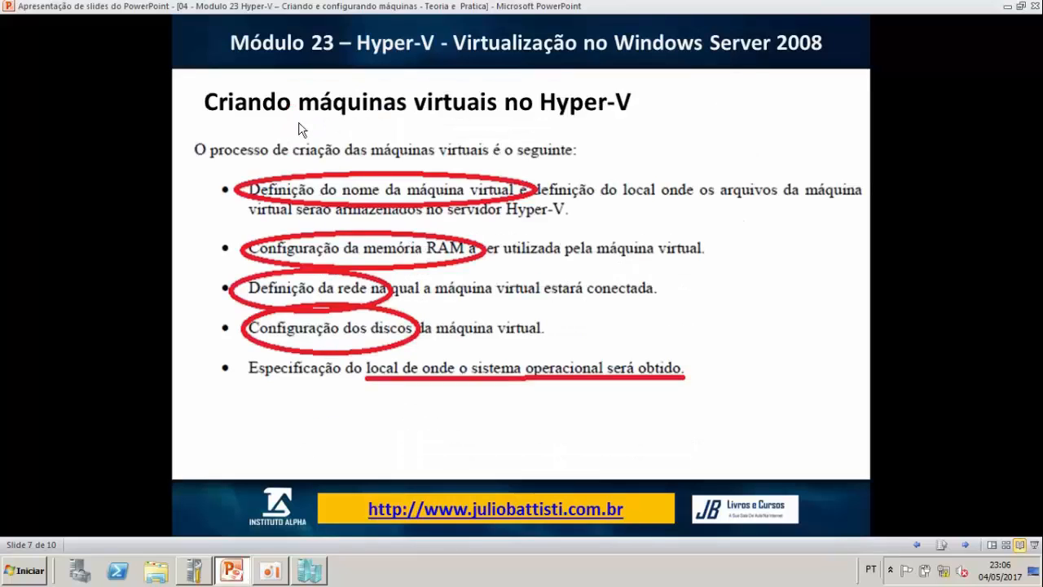
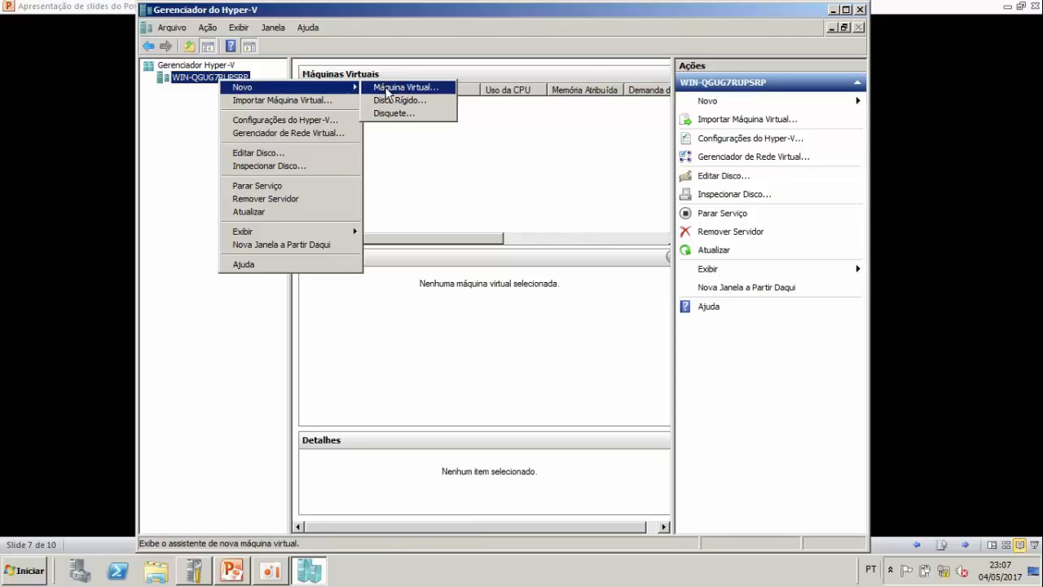
Step: Start a new virtual machine on the Hyper-V server and name it Servidor de Aplicação - WS2008
{"action": "left_click", "coordinate": [410, 96]}
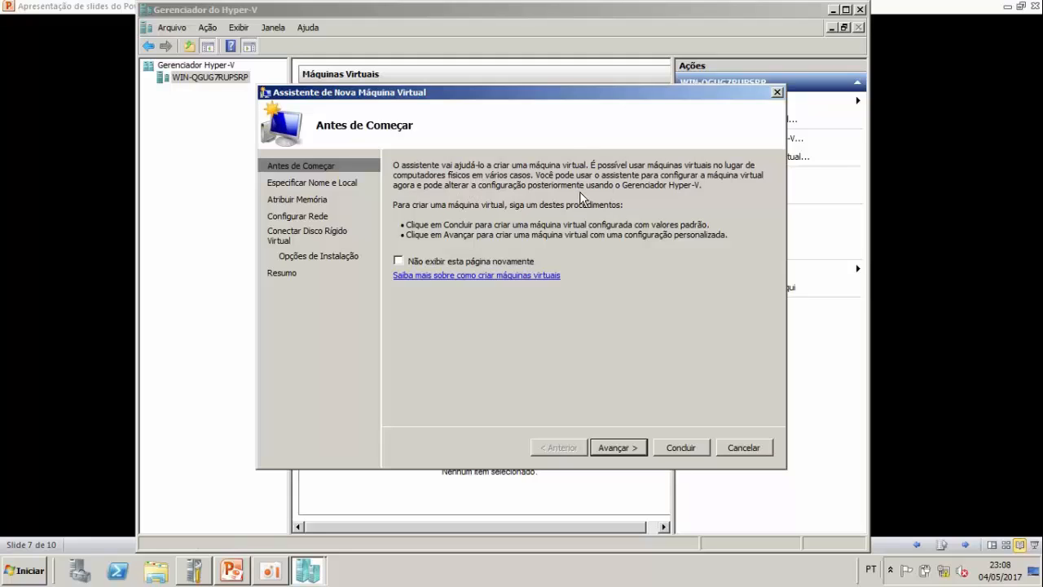
{"action": "left_click", "coordinate": [633, 445]}
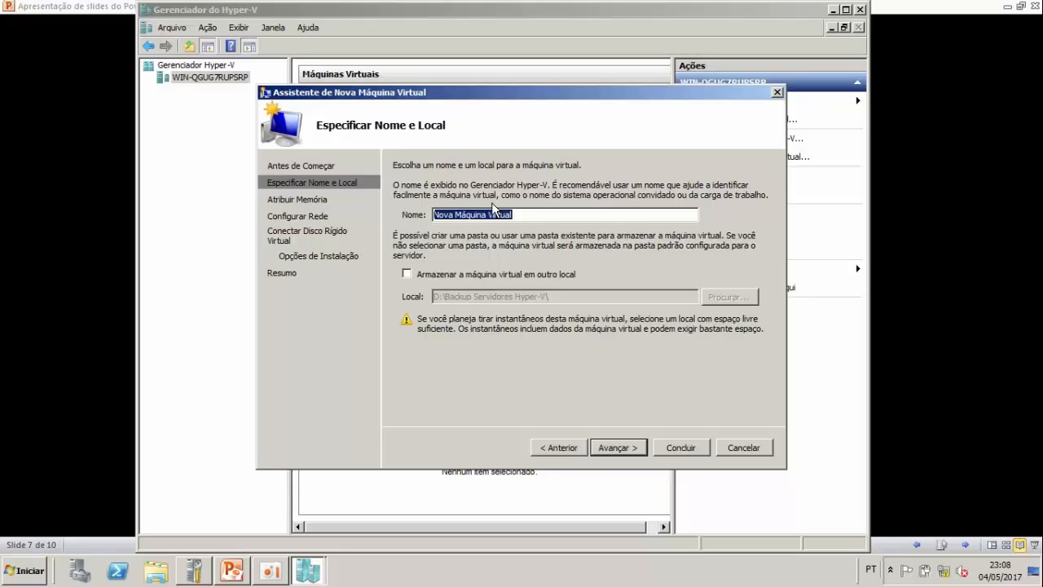
{"action": "type", "text": "Servido"}
{"action": "type", "text": "r de A"}
{"action": "type", "text": "plicação"}
{"action": "type", "text": "Windows"}
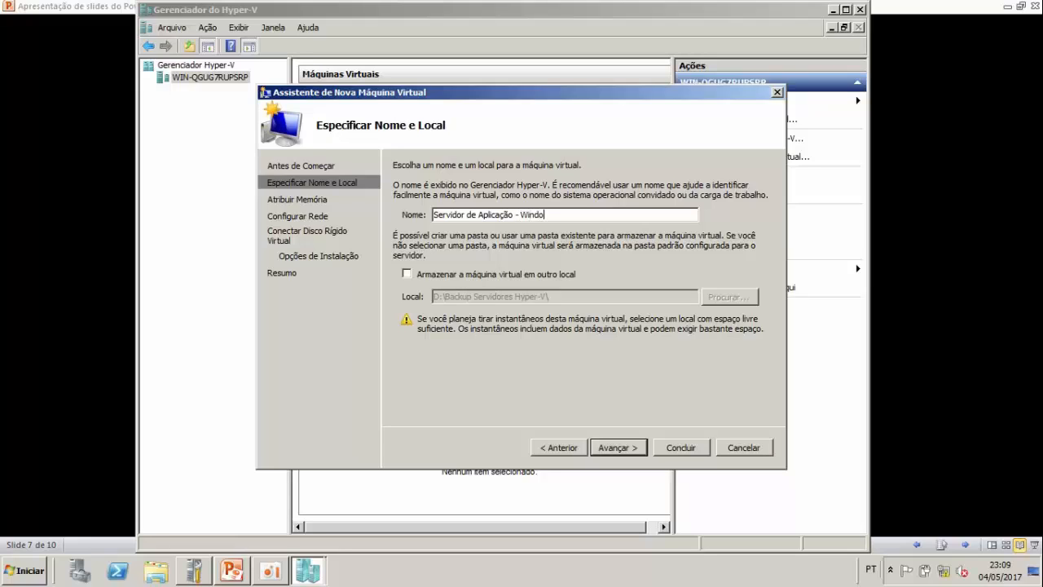
{"action": "key", "text": "BackSpace"}
{"action": "key", "text": "BackSpace"}
{"action": "key", "text": "BackSpace"}
{"action": "key", "text": "BackSpace"}
{"action": "key", "text": "BackSpace"}
{"action": "key", "text": "BackSpace"}
{"action": "type", "text": "S2008"}
{"action": "left_click_drag", "start_coordinate": [559, 216], "coordinate": [339, 222]}
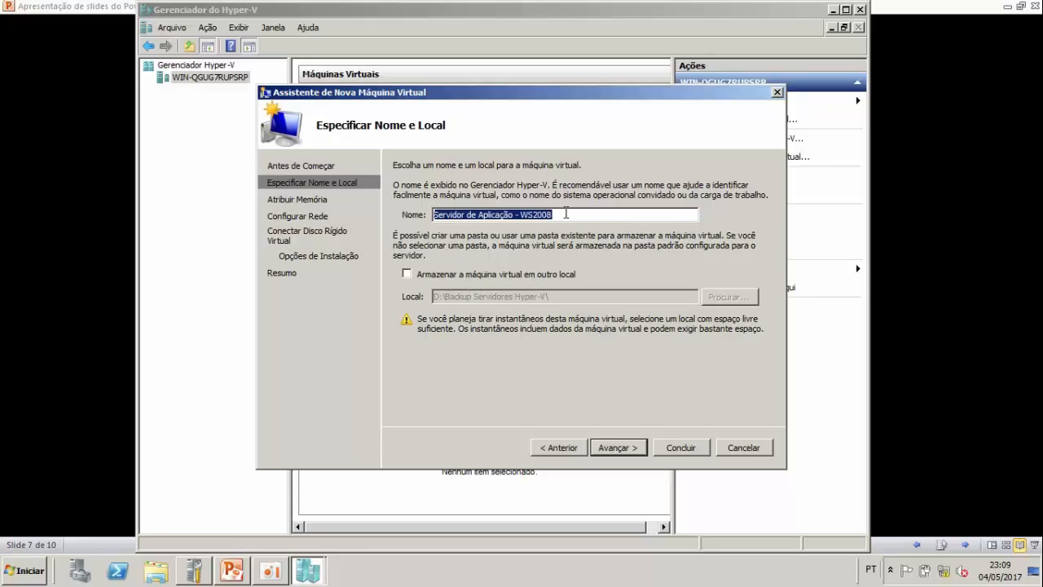
{"action": "left_click", "coordinate": [472, 272]}
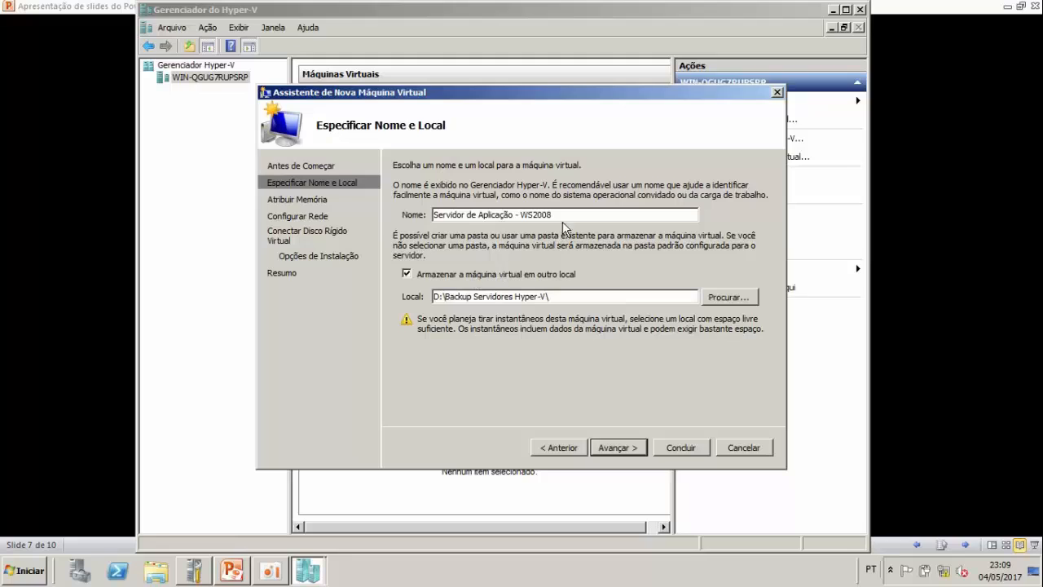
{"action": "left_click_drag", "start_coordinate": [569, 212], "coordinate": [297, 209]}
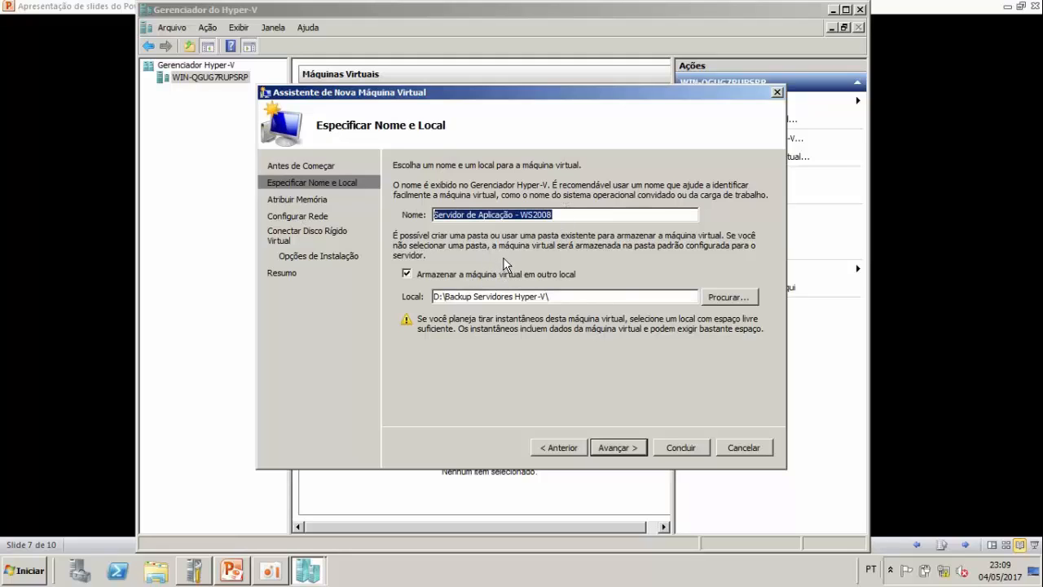
{"action": "left_click_drag", "start_coordinate": [565, 294], "coordinate": [412, 297]}
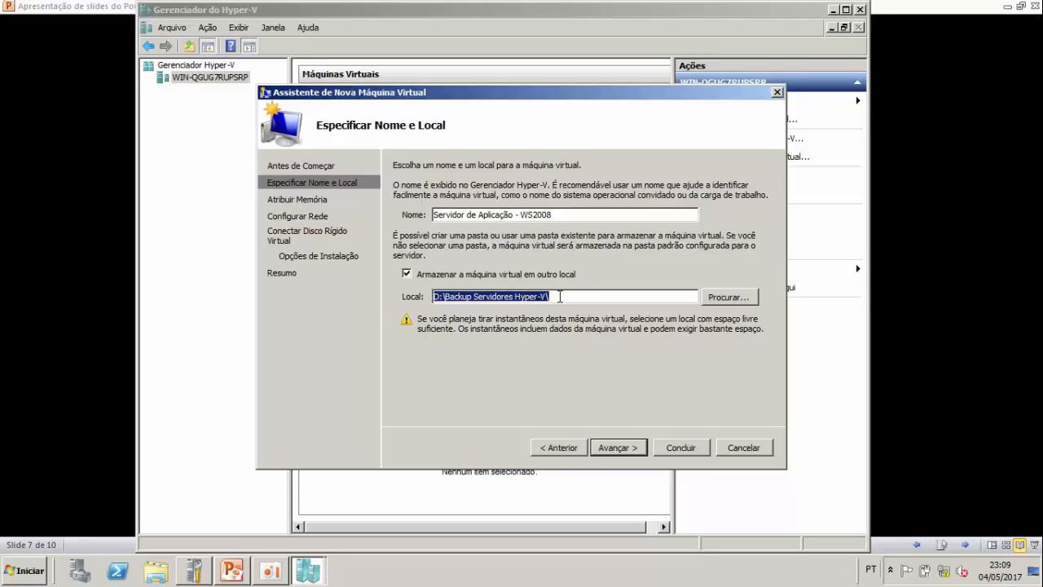
{"action": "left_click_drag", "start_coordinate": [444, 297], "coordinate": [427, 303]}
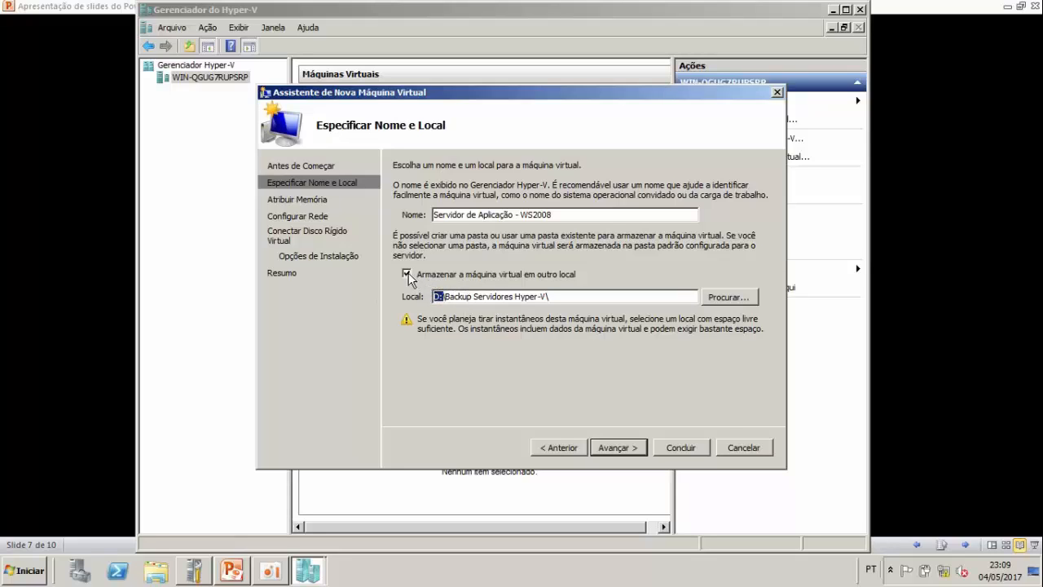
{"action": "left_click", "coordinate": [408, 274]}
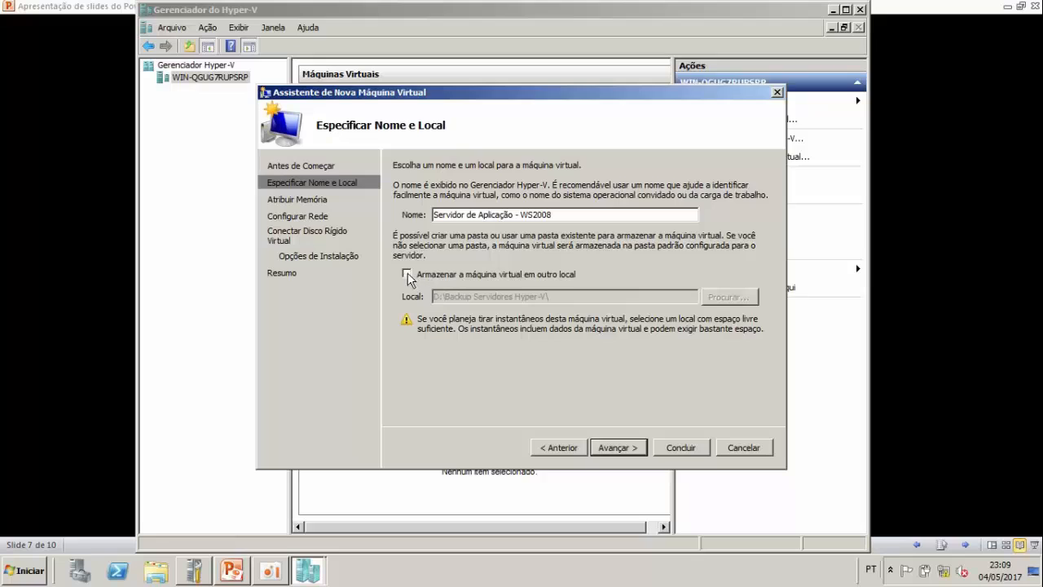
Step: Accept the virtual machine's name and default storage location, and set its memory to 512 MB
{"action": "left_click", "coordinate": [631, 446]}
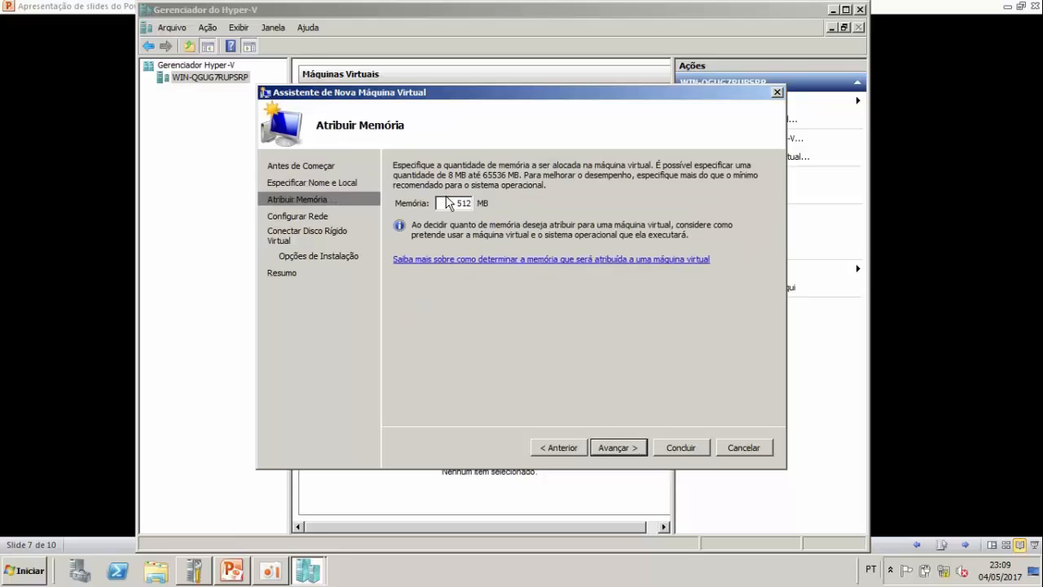
{"action": "left_click_drag", "start_coordinate": [457, 203], "coordinate": [484, 203]}
{"action": "type", "text": "2048"}
{"action": "key", "text": "BackSpace"}
{"action": "key", "text": "BackSpace"}
{"action": "key", "text": "BackSpace"}
{"action": "key", "text": "BackSpace"}
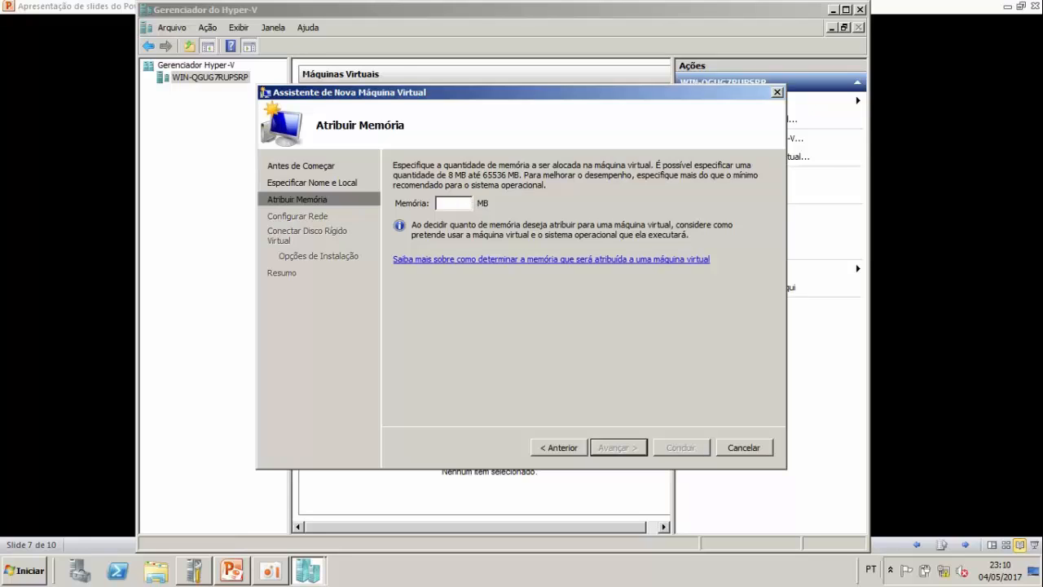
{"action": "type", "text": "521"}
{"action": "key", "text": "BackSpace"}
{"action": "key", "text": "BackSpace"}
{"action": "type", "text": "12"}
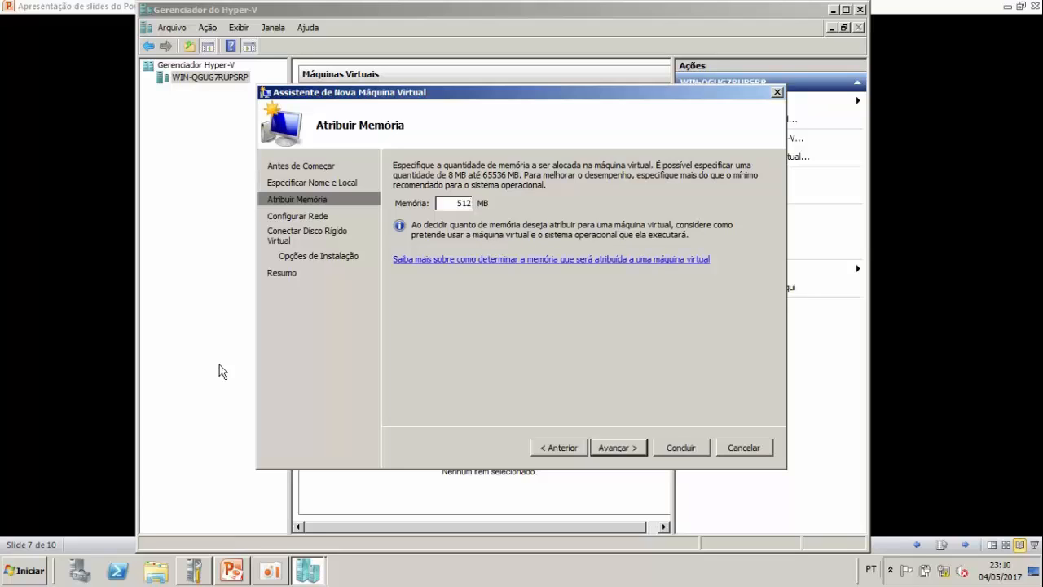
Step: Check the host computer's installed RAM in its system properties and close them
{"action": "left_click", "coordinate": [24, 569]}
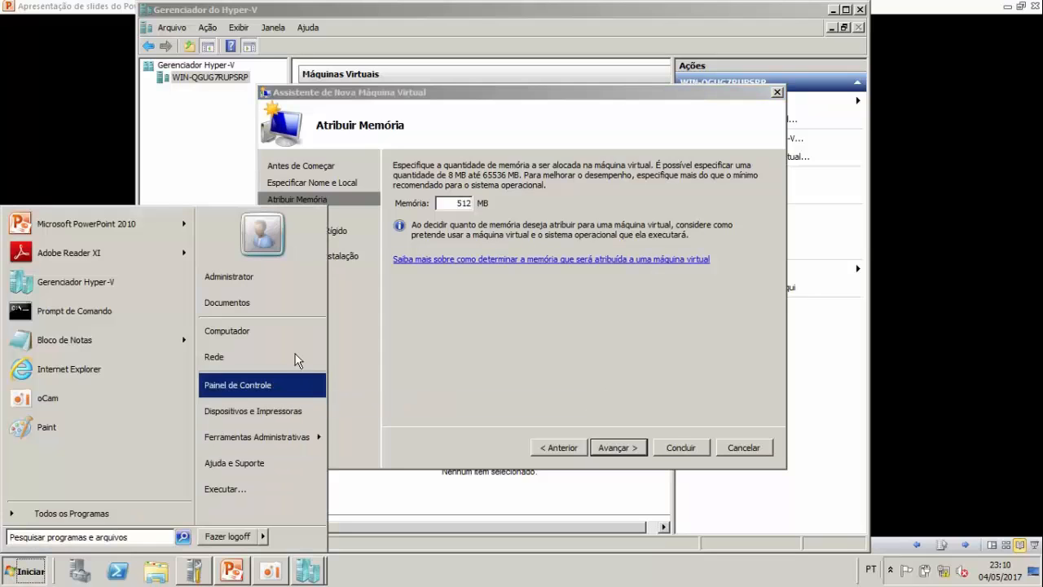
{"action": "right_click", "coordinate": [285, 334]}
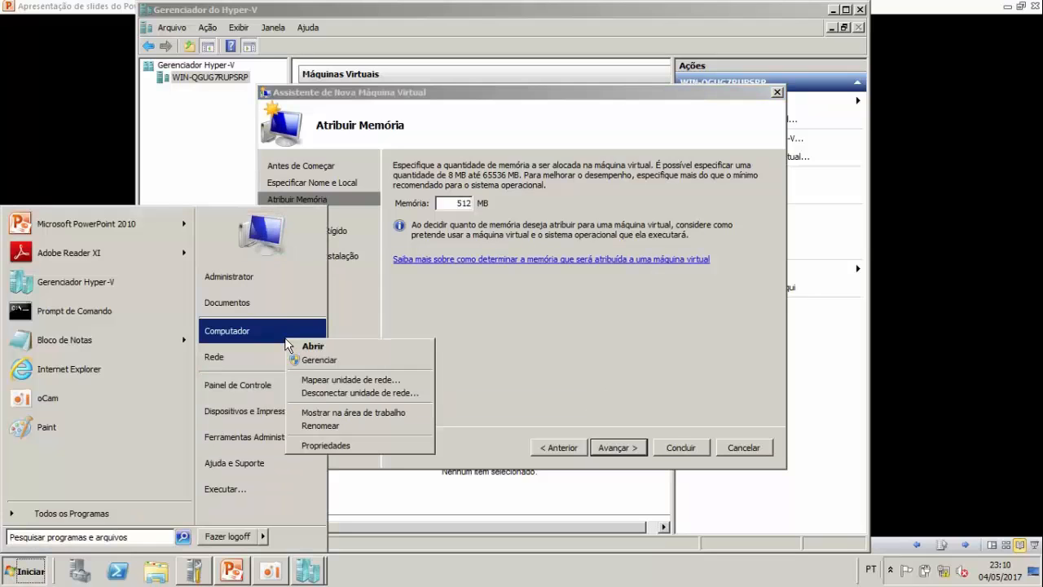
{"action": "left_click", "coordinate": [339, 447]}
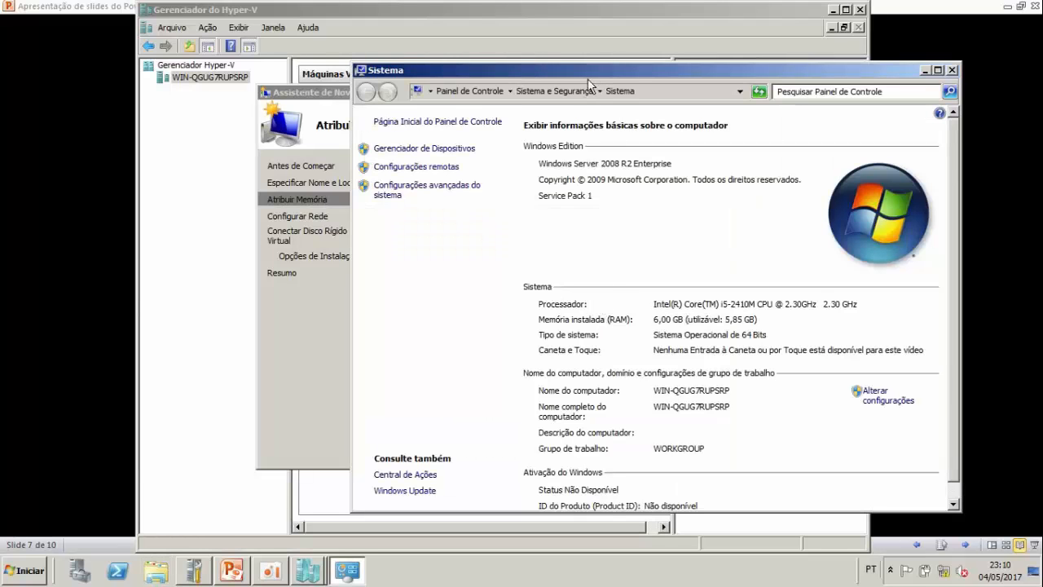
{"action": "left_click_drag", "start_coordinate": [593, 82], "coordinate": [709, 85]}
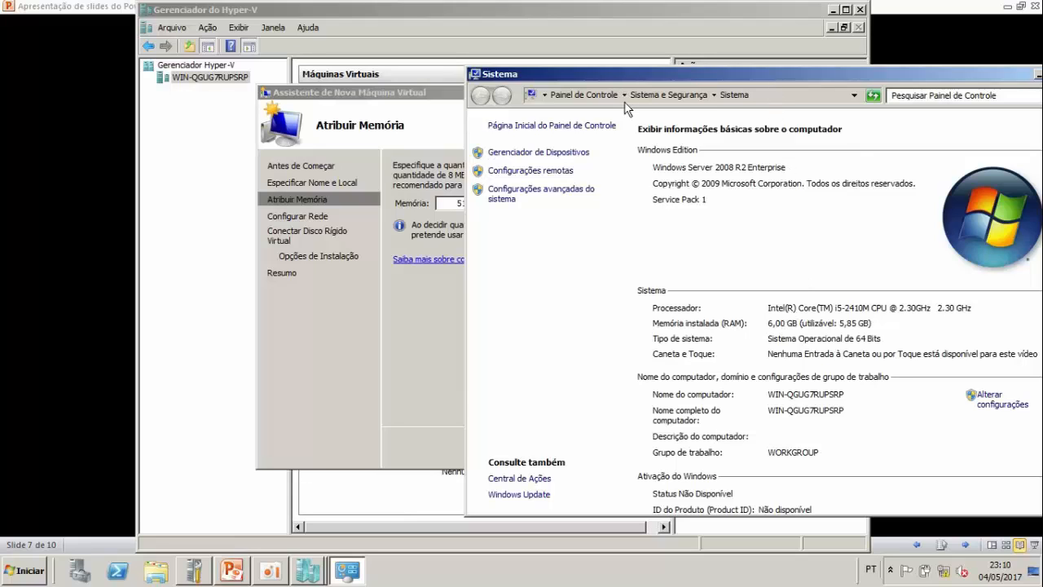
{"action": "left_click_drag", "start_coordinate": [714, 75], "coordinate": [567, 84]}
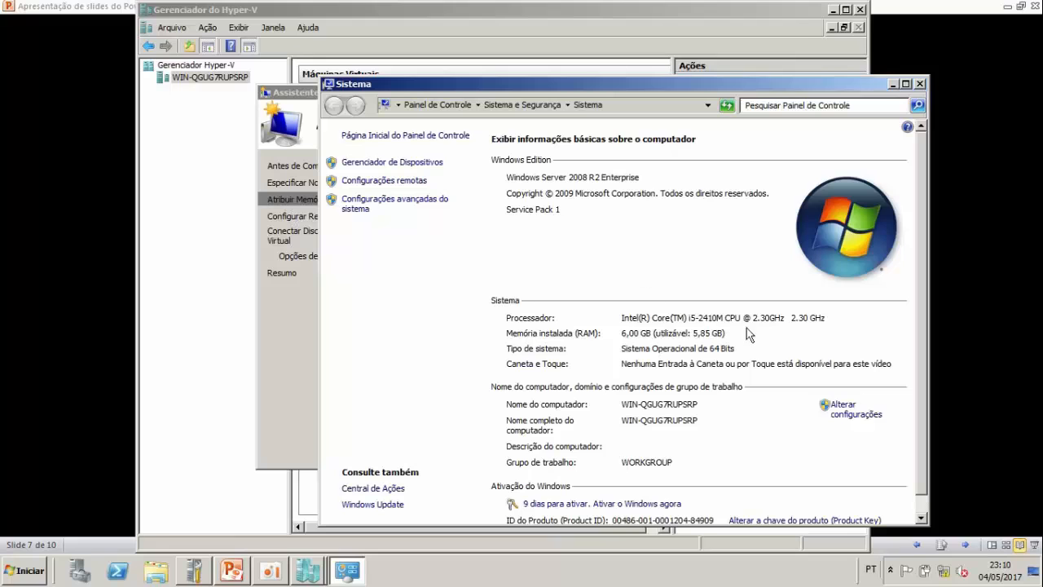
{"action": "left_click", "coordinate": [920, 83]}
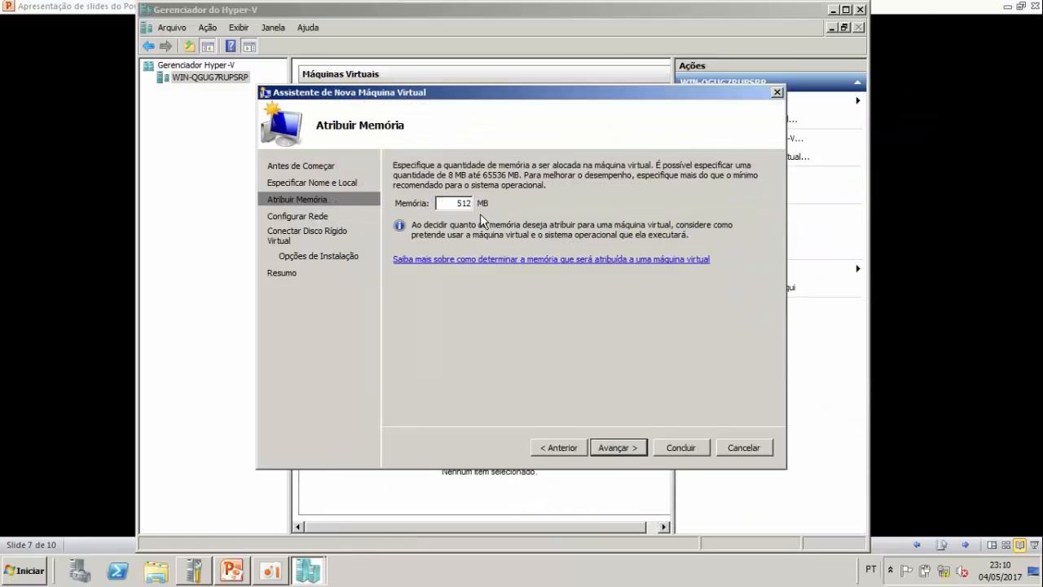
Step: Accept the memory allocation, connect the virtual machine's network adapter to Rede Interna and continue to the virtual hard disk settings
{"action": "double_click", "coordinate": [458, 202]}
{"action": "left_click", "coordinate": [640, 453]}
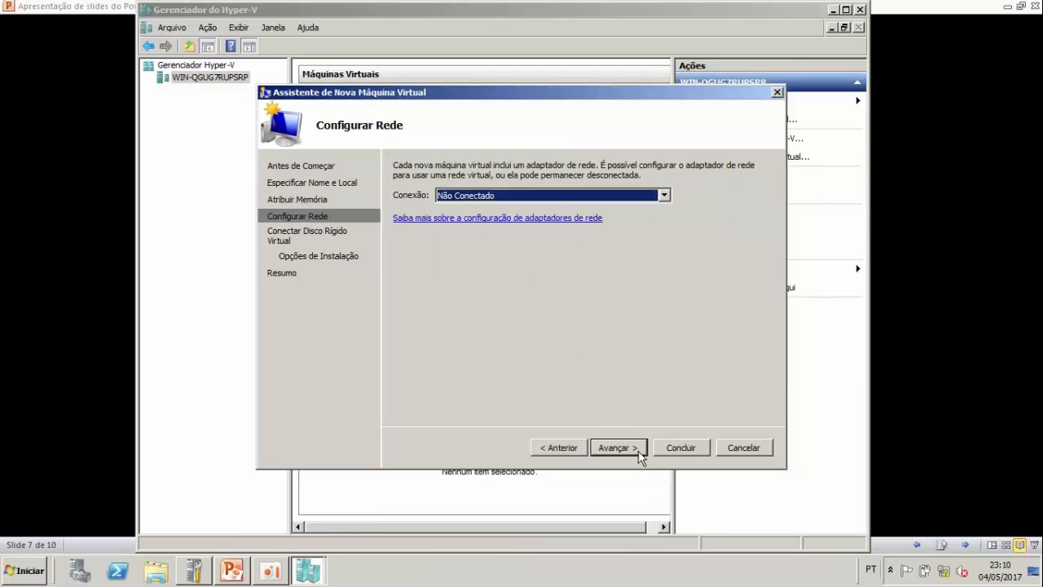
{"action": "left_click", "coordinate": [622, 196]}
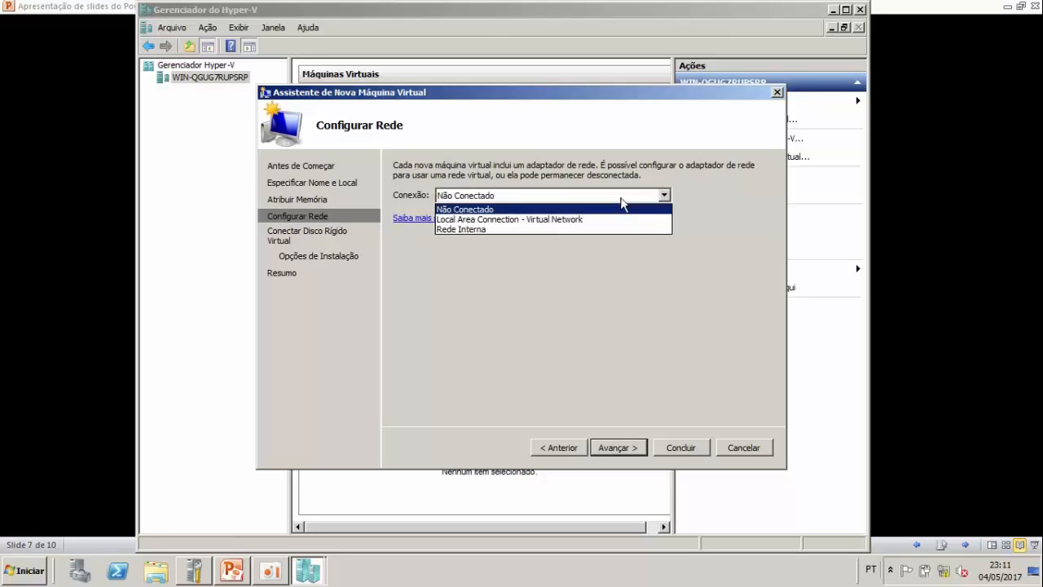
{"action": "left_click", "coordinate": [454, 229]}
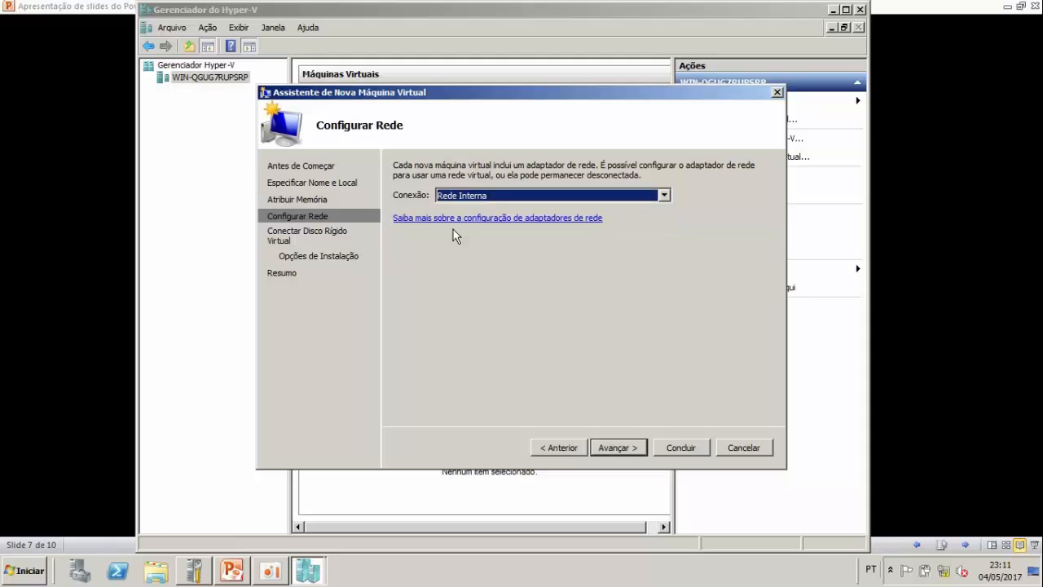
{"action": "left_click", "coordinate": [632, 457]}
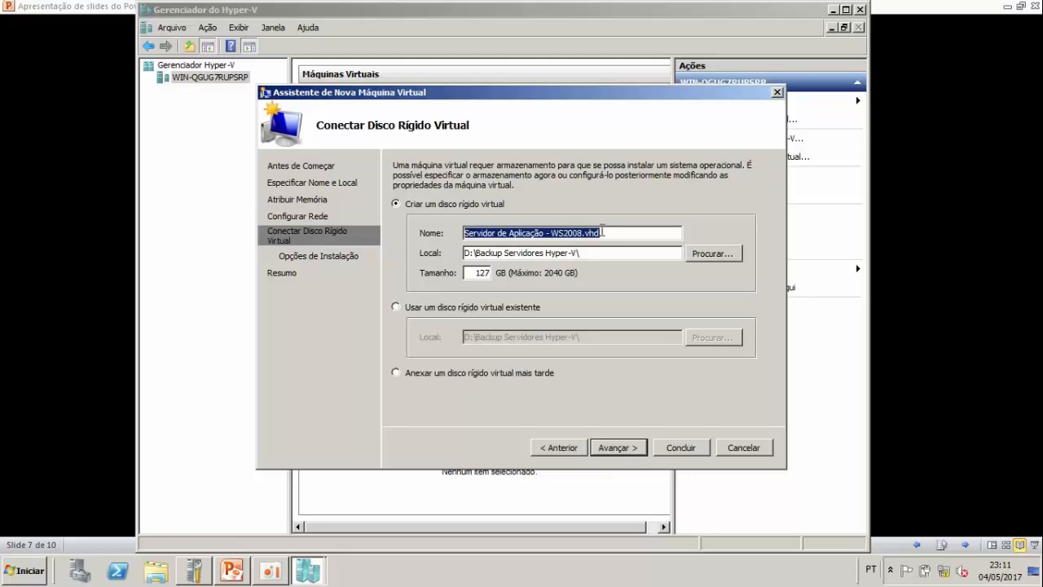
Step: Review the proposed file name and storage location of the new virtual hard disk
{"action": "left_click_drag", "start_coordinate": [615, 233], "coordinate": [458, 242]}
{"action": "left_click", "coordinate": [525, 235]}
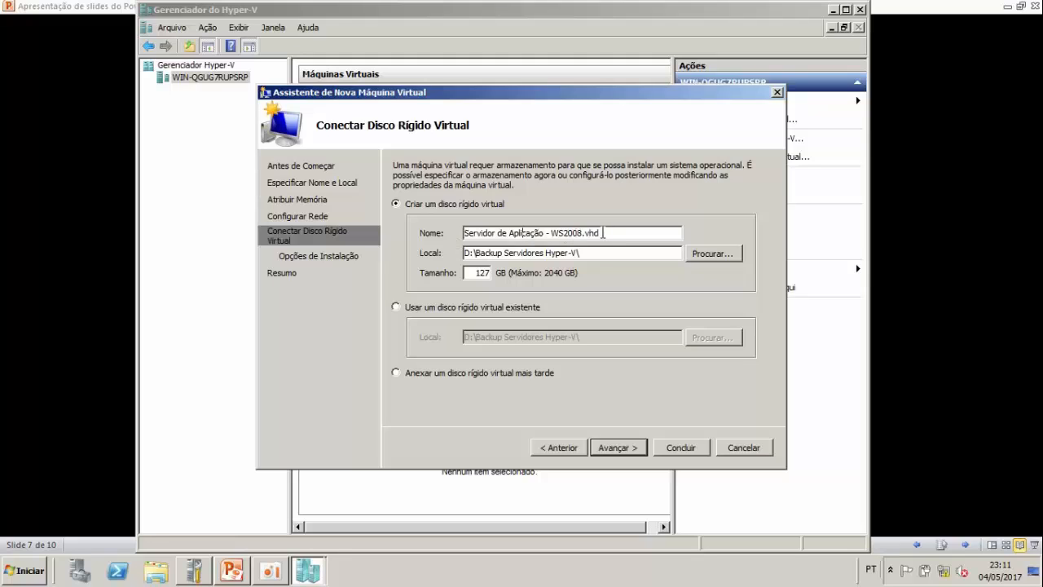
{"action": "left_click_drag", "start_coordinate": [585, 233], "coordinate": [461, 255]}
{"action": "left_click", "coordinate": [485, 237]}
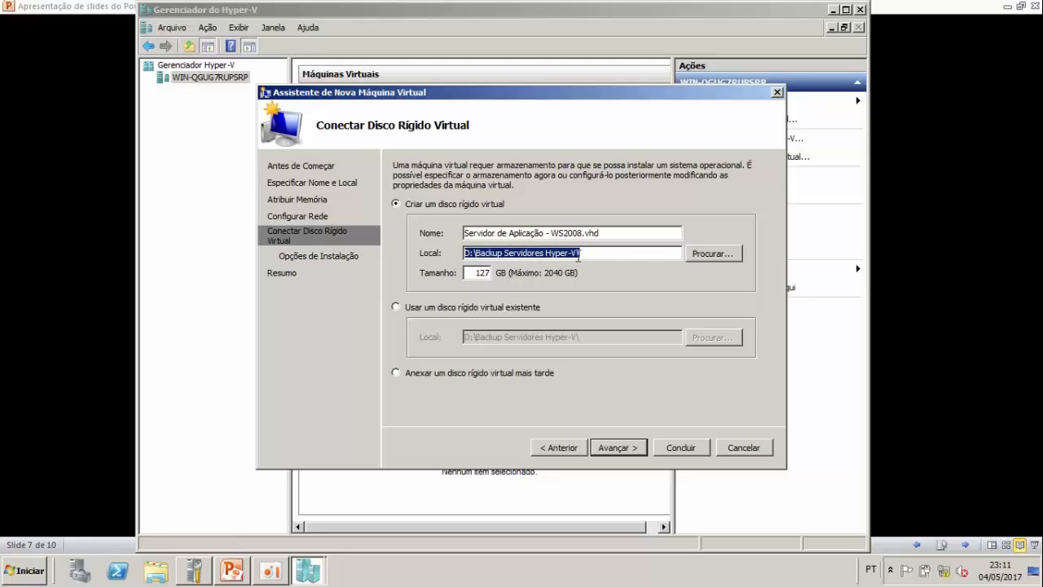
{"action": "mouse_move", "coordinate": [593, 253]}
{"action": "left_mouse_down"}
{"action": "mouse_move", "coordinate": [455, 252]}
{"action": "mouse_move", "coordinate": [606, 253]}
{"action": "left_mouse_up"}
Step: Set the new virtual hard disk's size to 20 GB and continue to the installation options
{"action": "left_click_drag", "start_coordinate": [474, 274], "coordinate": [494, 275]}
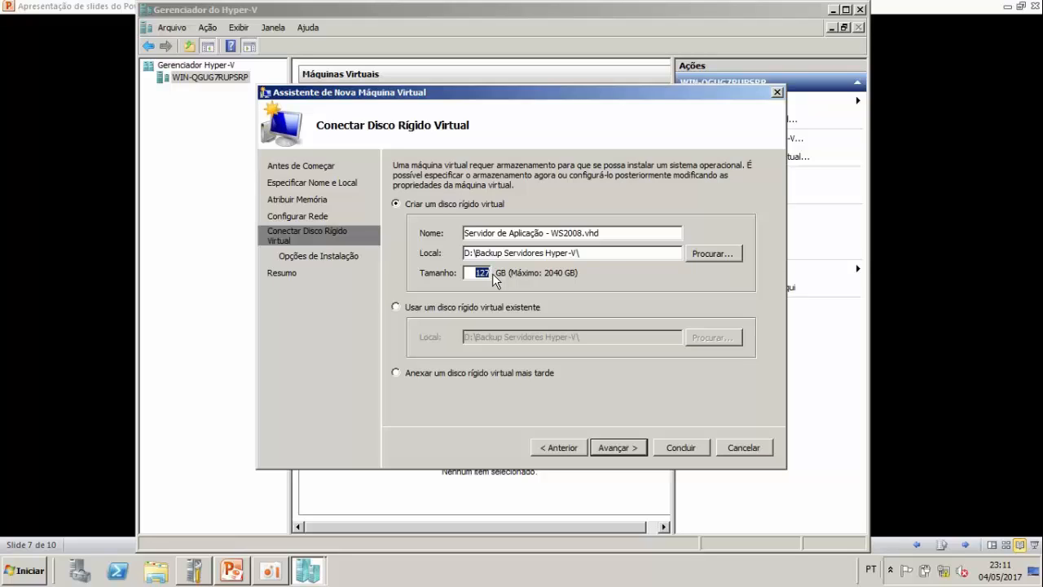
{"action": "key", "text": "BackSpace"}
{"action": "type", "text": "5"}
{"action": "key", "text": "BackSpace"}
{"action": "type", "text": "20"}
{"action": "left_click_drag", "start_coordinate": [473, 273], "coordinate": [489, 274]}
{"action": "left_click_drag", "start_coordinate": [602, 252], "coordinate": [505, 235]}
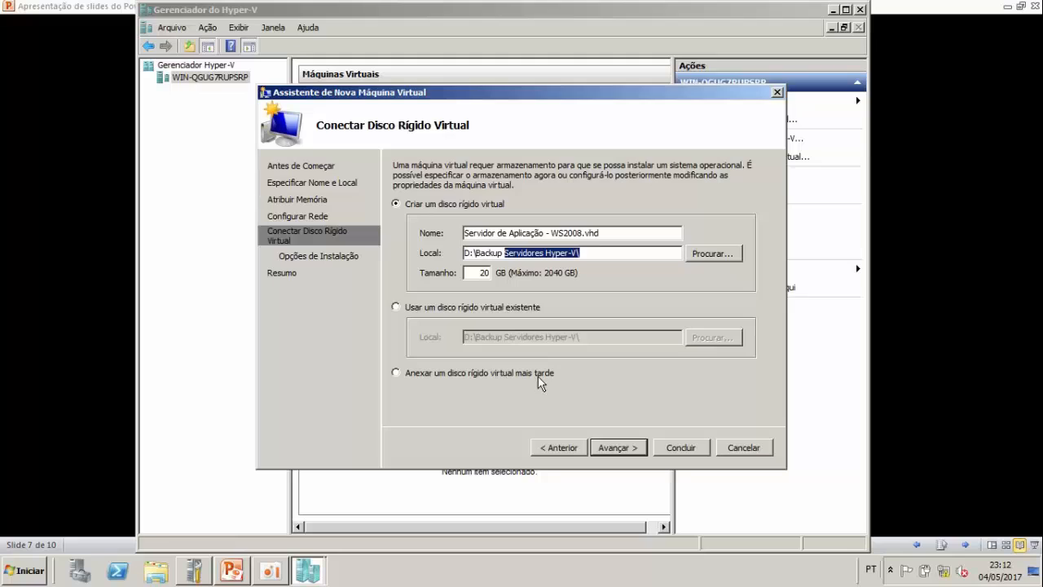
{"action": "left_click", "coordinate": [641, 255]}
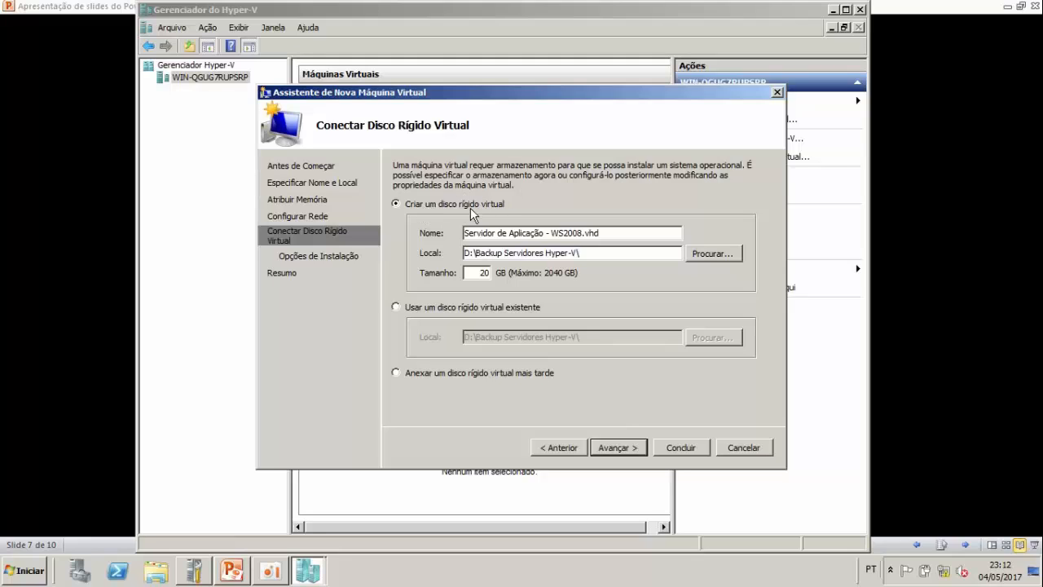
{"action": "left_click", "coordinate": [609, 448]}
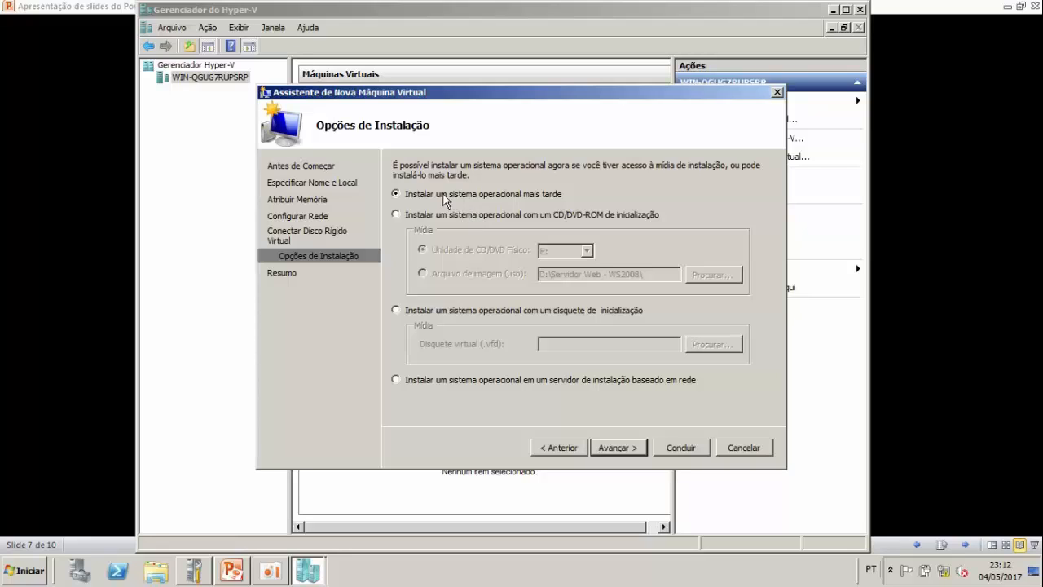
Step: Look through the operating system installation options for physical CD/DVD, image file, floppy disk and network-based installation server
{"action": "left_click", "coordinate": [518, 215]}
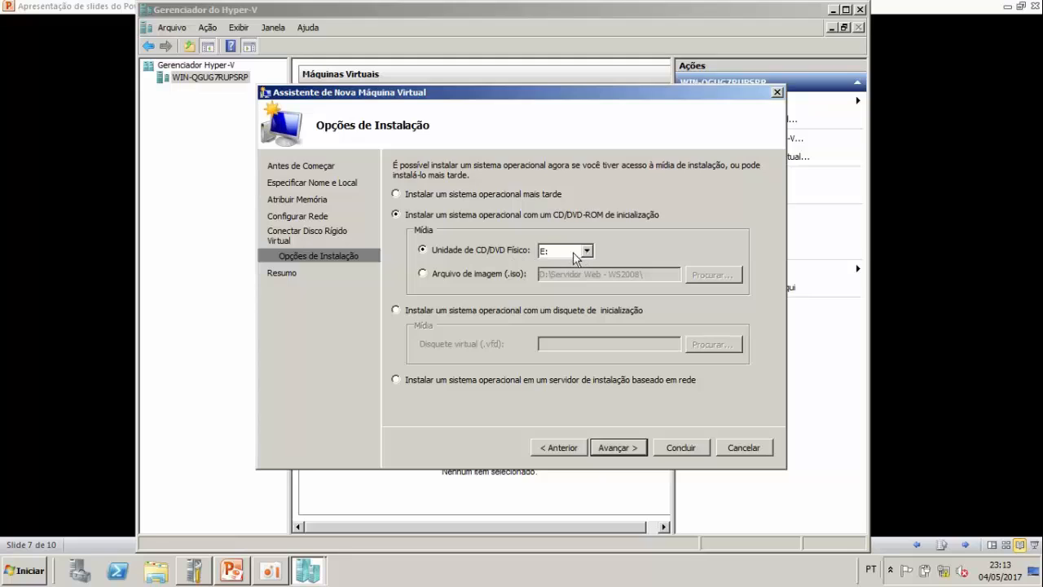
{"action": "left_click", "coordinate": [505, 275]}
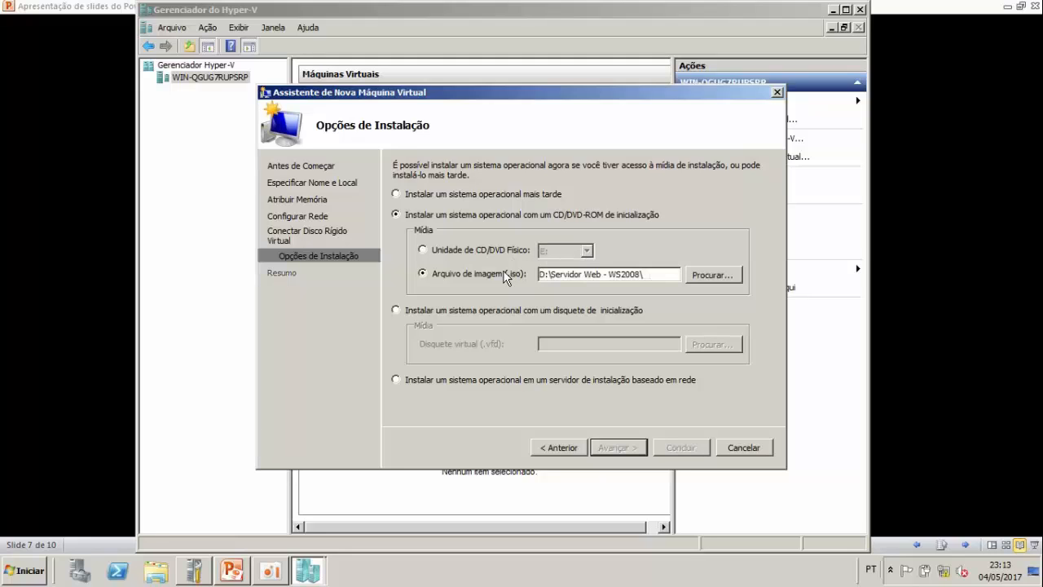
{"action": "left_click_drag", "start_coordinate": [645, 274], "coordinate": [520, 281]}
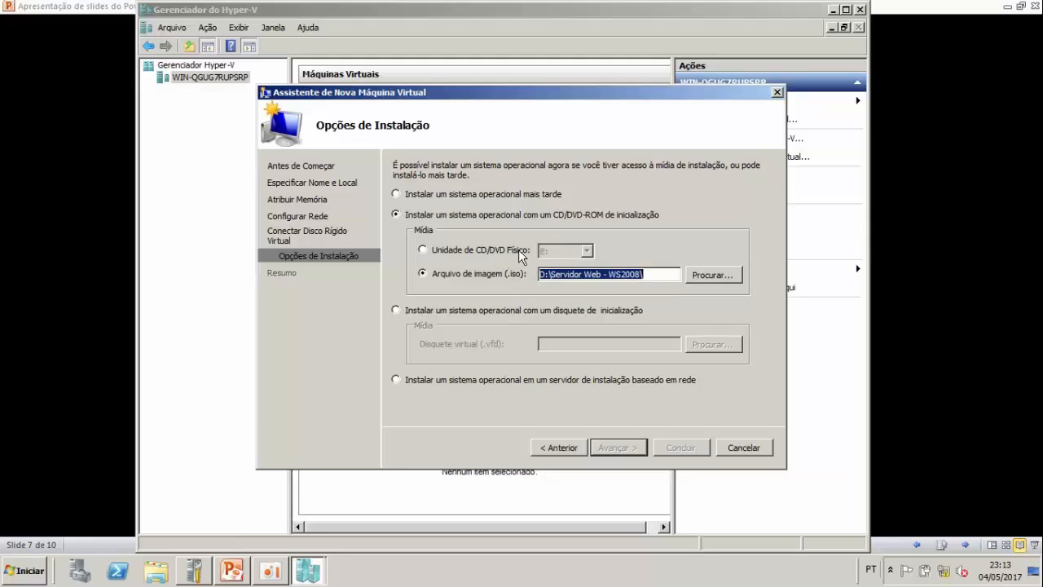
{"action": "left_click", "coordinate": [495, 309]}
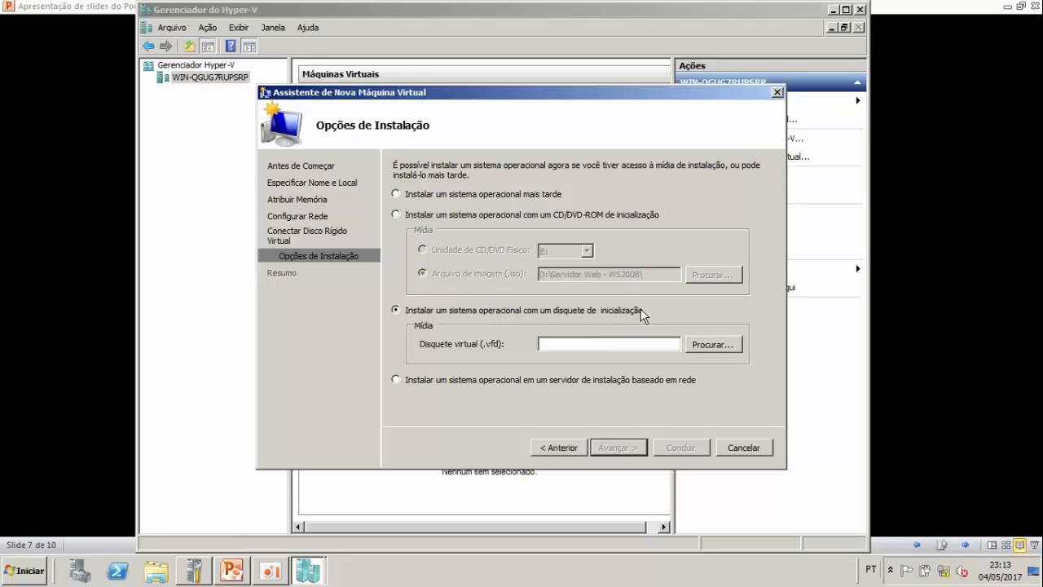
{"action": "left_click", "coordinate": [540, 379]}
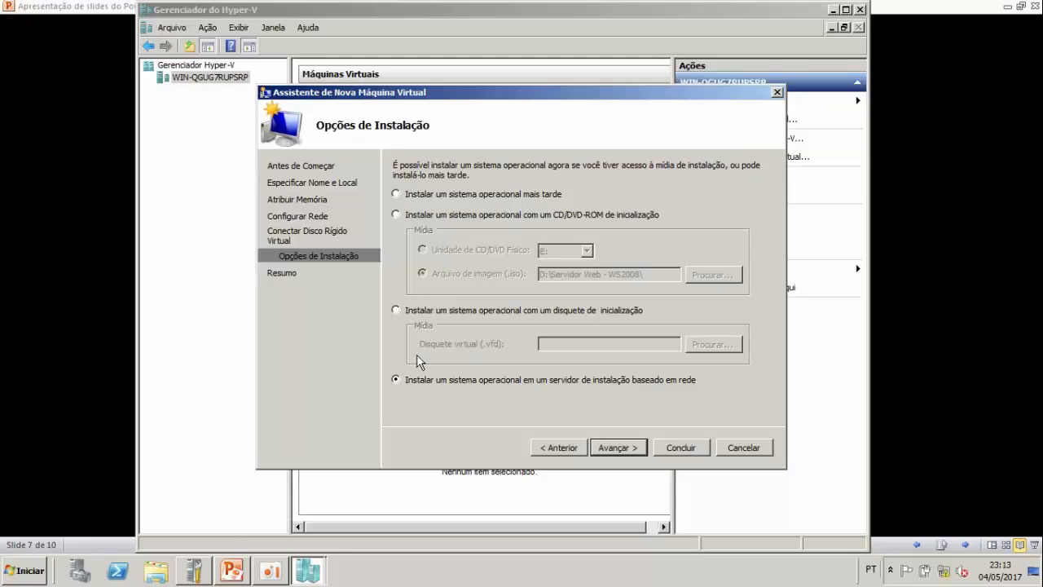
{"action": "left_click", "coordinate": [414, 217]}
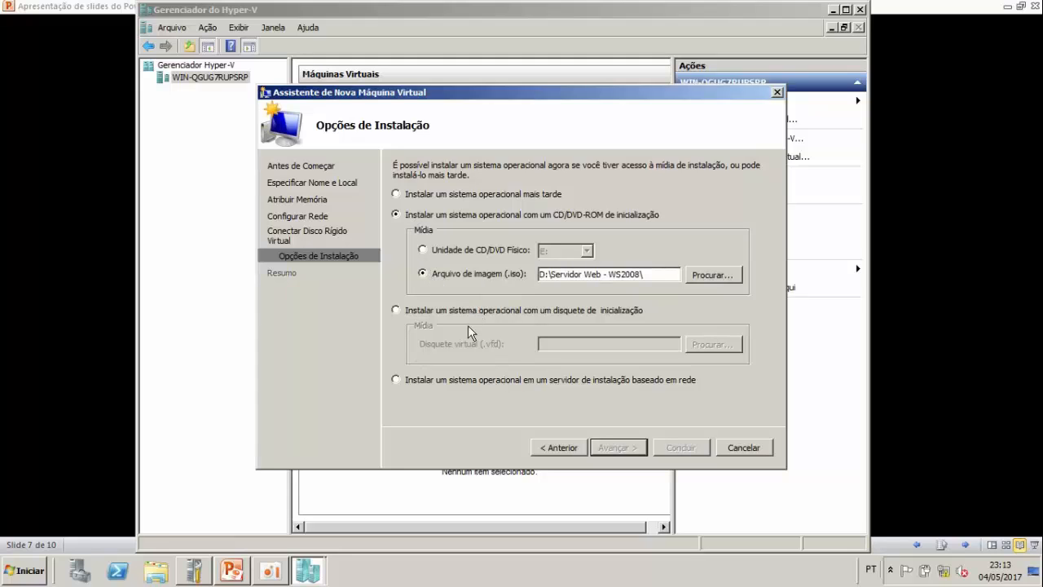
Step: Create the virtual machine with the operating system left for installation at another time, and widen the Nome column of the machine list
{"action": "left_click", "coordinate": [431, 194]}
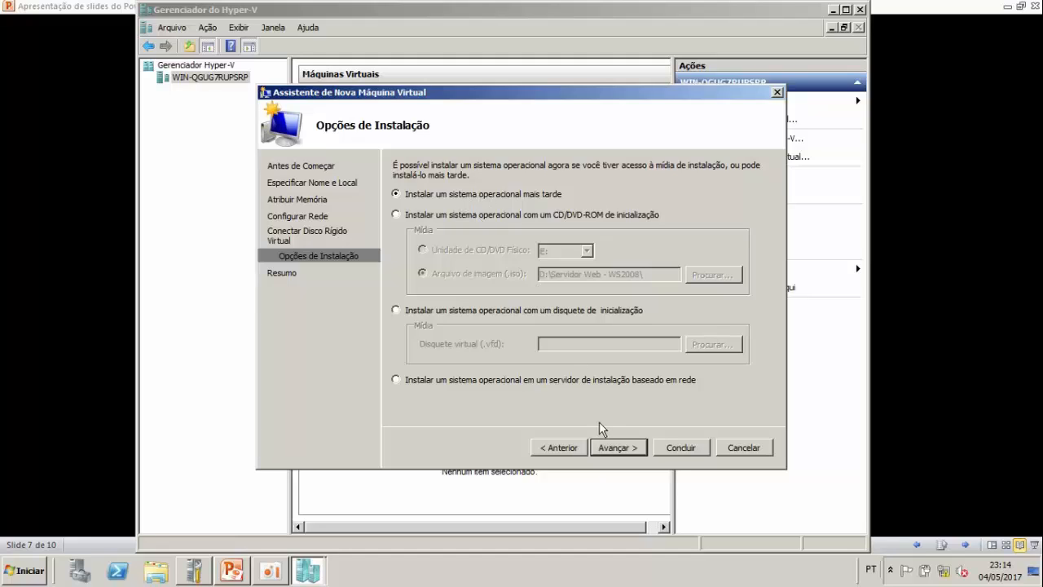
{"action": "left_click", "coordinate": [607, 442]}
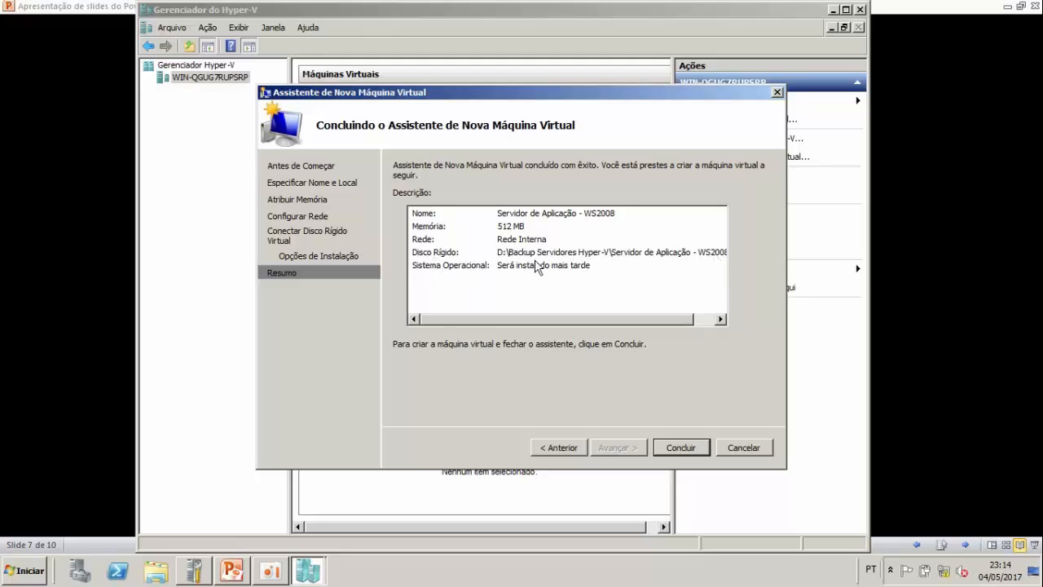
{"action": "left_click", "coordinate": [683, 448]}
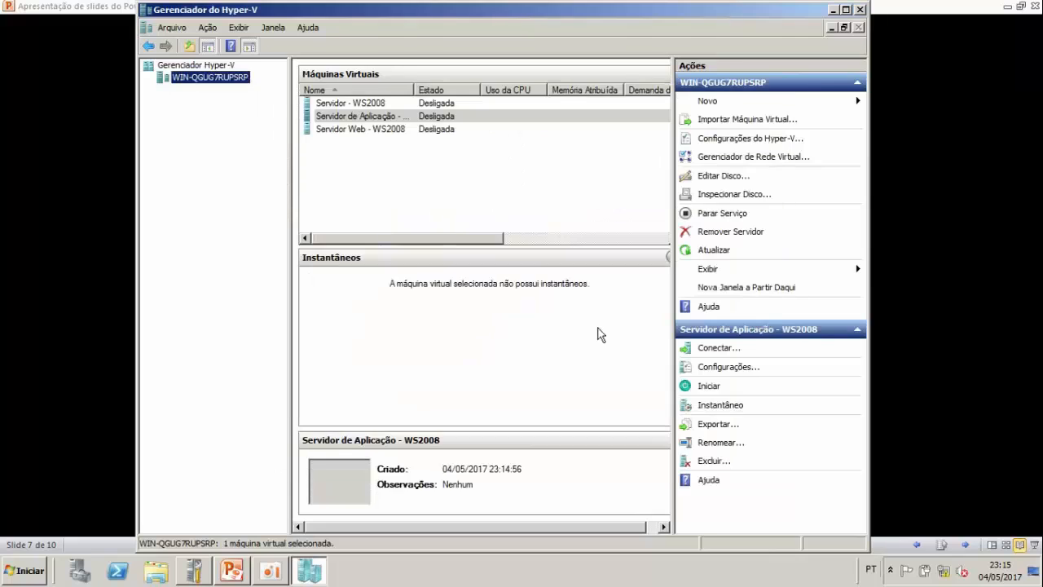
{"action": "left_click", "coordinate": [391, 123]}
{"action": "left_click_drag", "start_coordinate": [414, 89], "coordinate": [495, 94]}
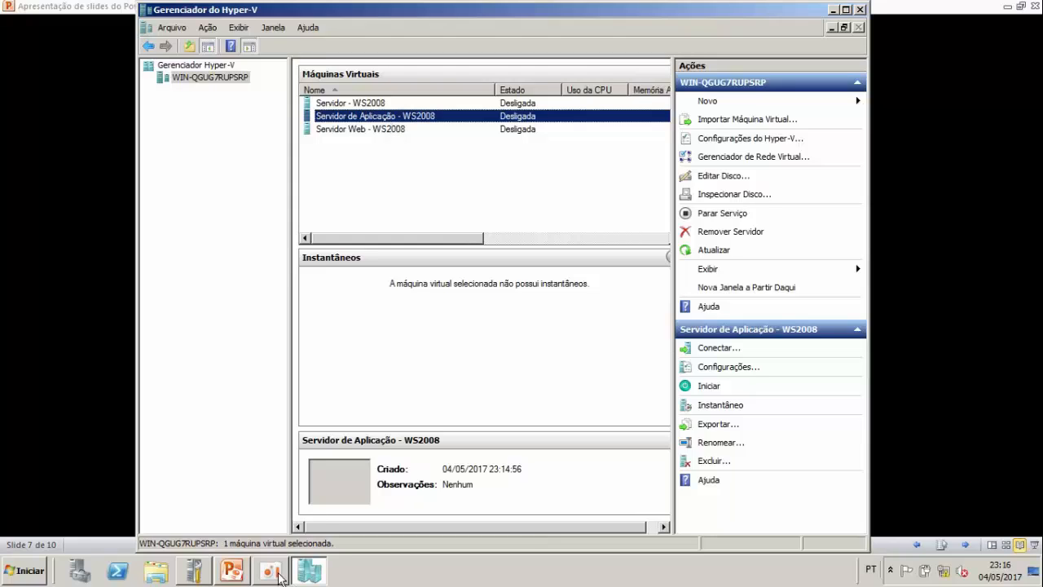
Step: Switch to the PowerPoint presentation, advance to the slide on configuring virtual machines, and return to Hyper-V Manager
{"action": "left_click", "coordinate": [238, 579]}
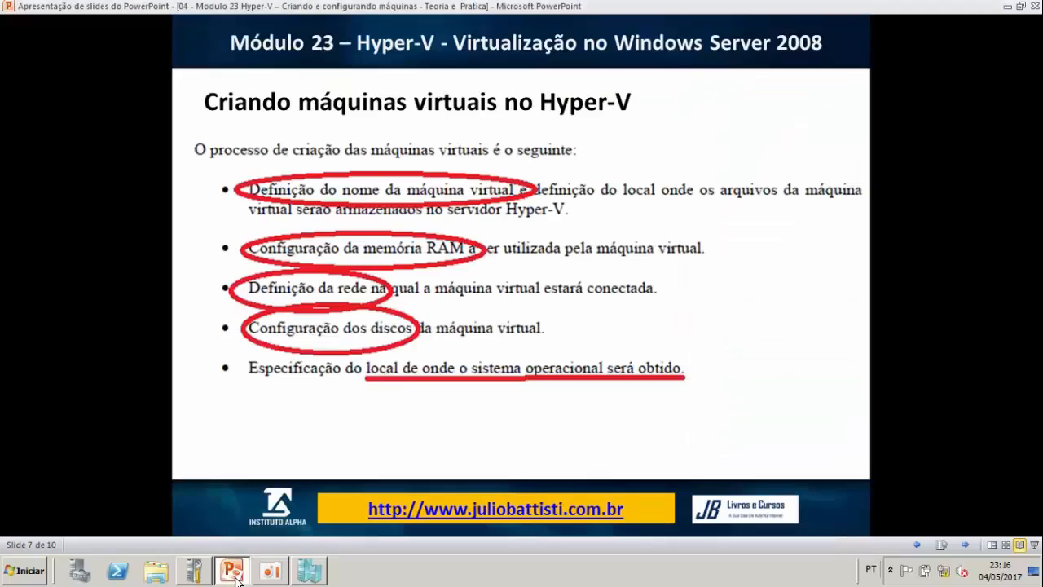
{"action": "left_click", "coordinate": [421, 302]}
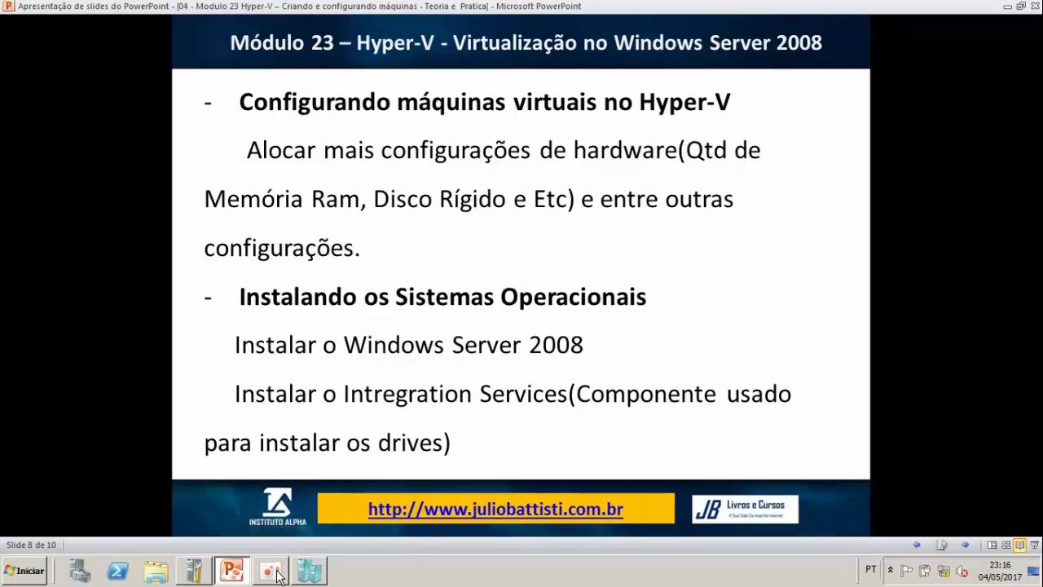
{"action": "left_click", "coordinate": [310, 570]}
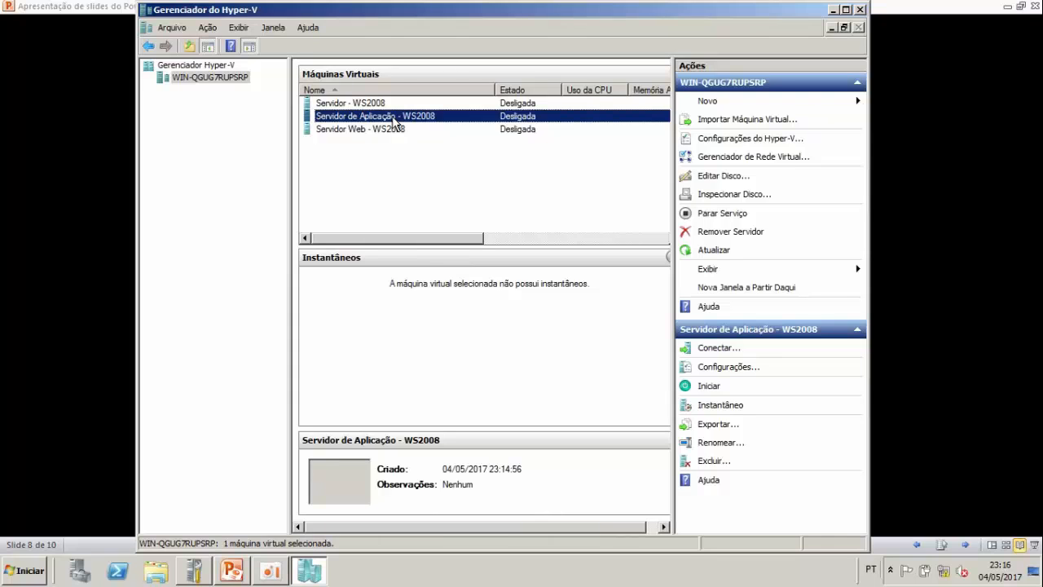
Step: Open the settings of Servidor de Aplicação - WS2008 and review its BIOS, memory and logical processor options
{"action": "right_click", "coordinate": [393, 119]}
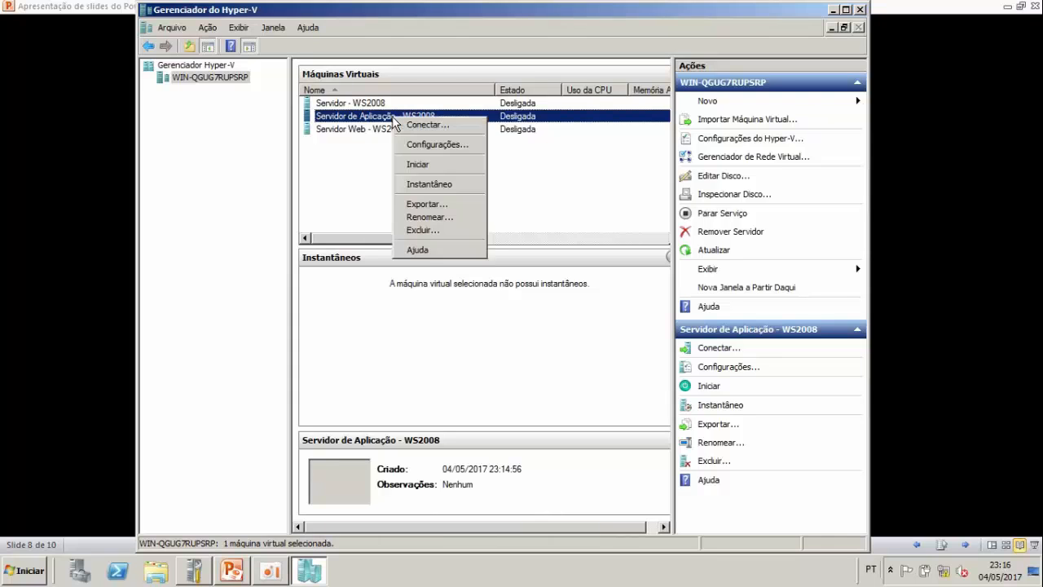
{"action": "left_click", "coordinate": [425, 146]}
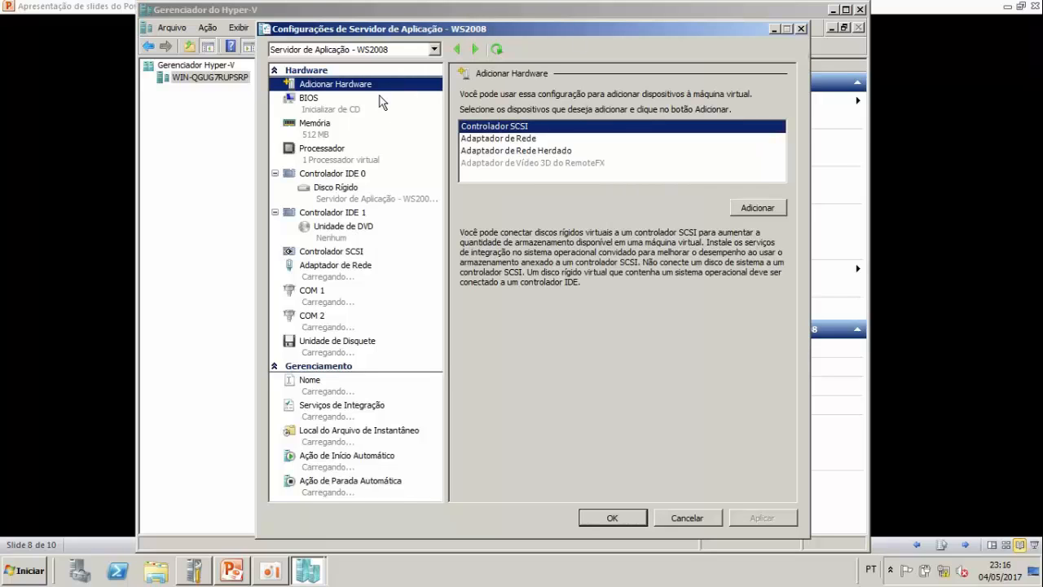
{"action": "left_click", "coordinate": [337, 112]}
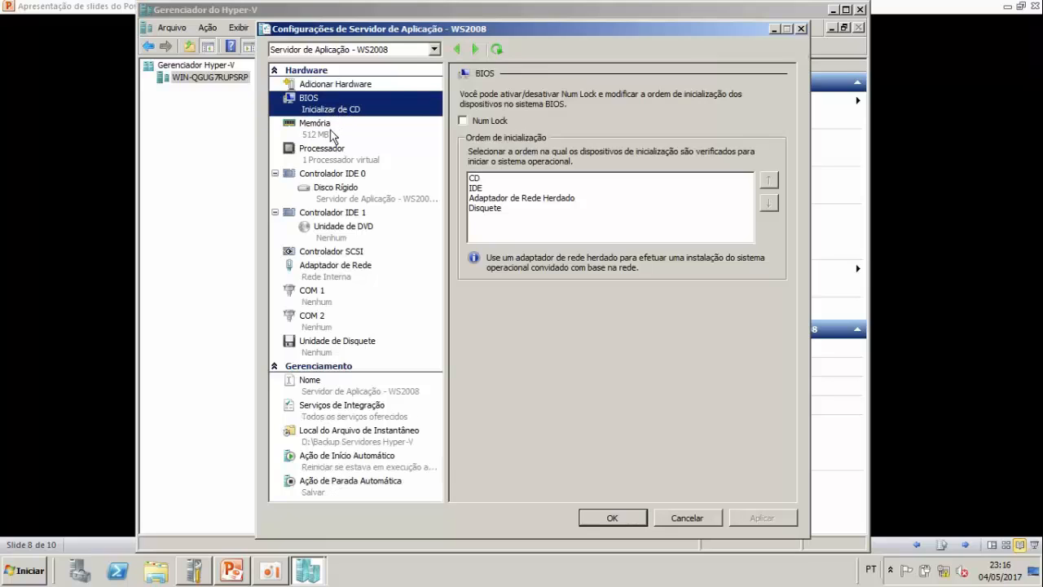
{"action": "left_click", "coordinate": [334, 124]}
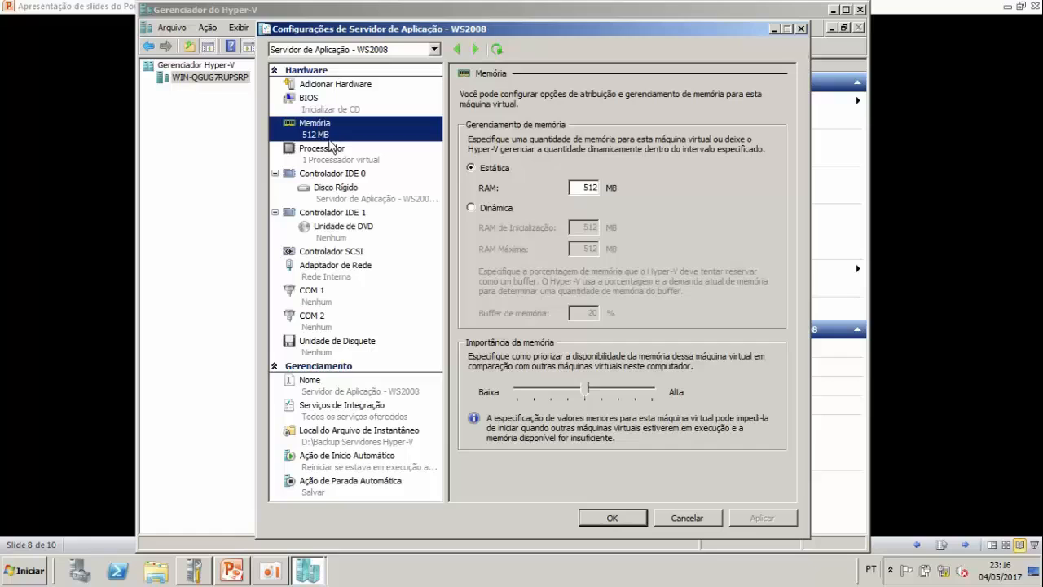
{"action": "left_click", "coordinate": [334, 152]}
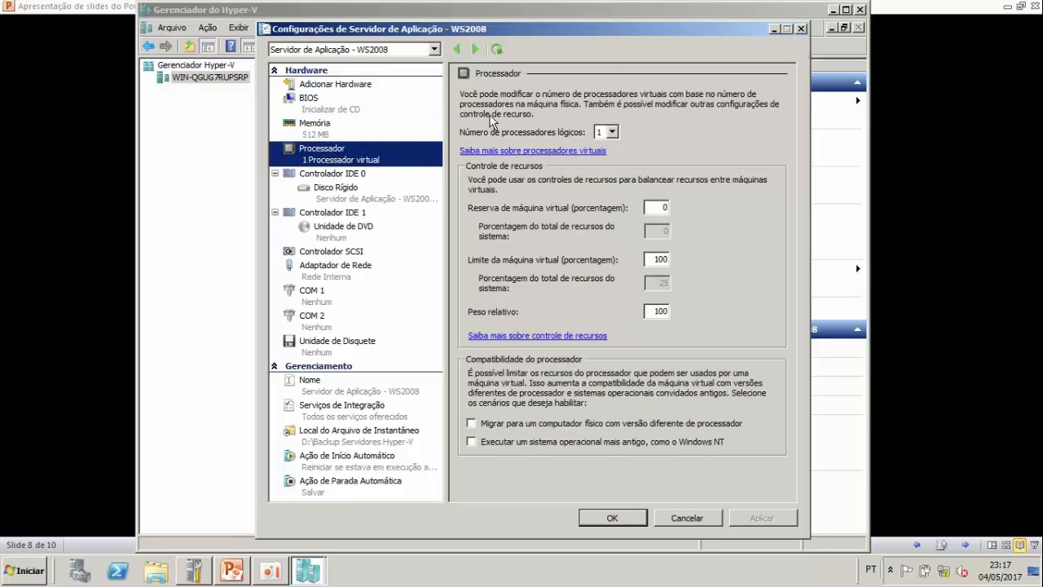
{"action": "left_click", "coordinate": [612, 132]}
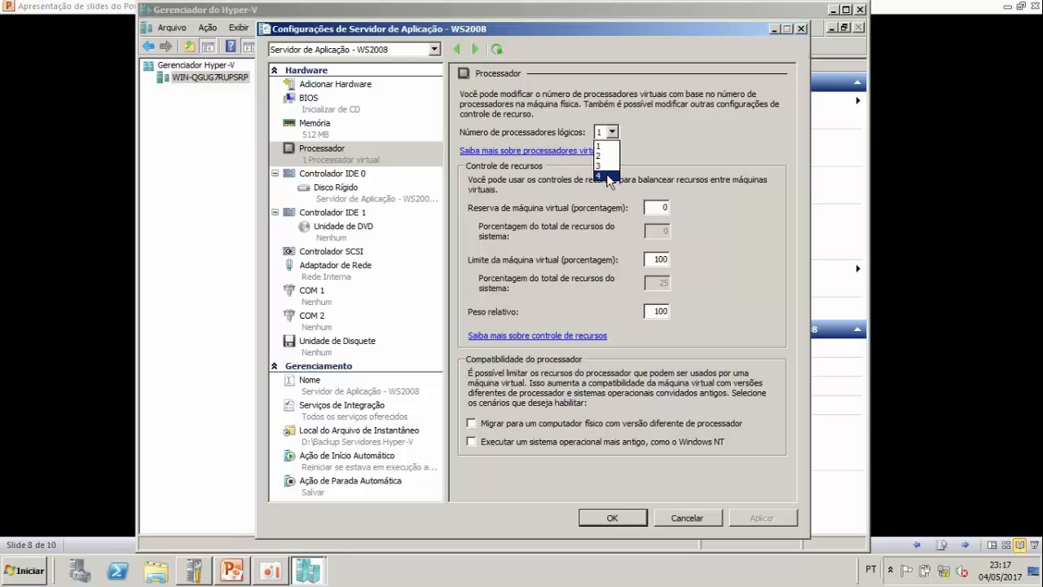
{"action": "left_click", "coordinate": [657, 128]}
Step: Try a static RAM of 1024 MB for the virtual machine and restore it to 512 MB
{"action": "left_click", "coordinate": [346, 137]}
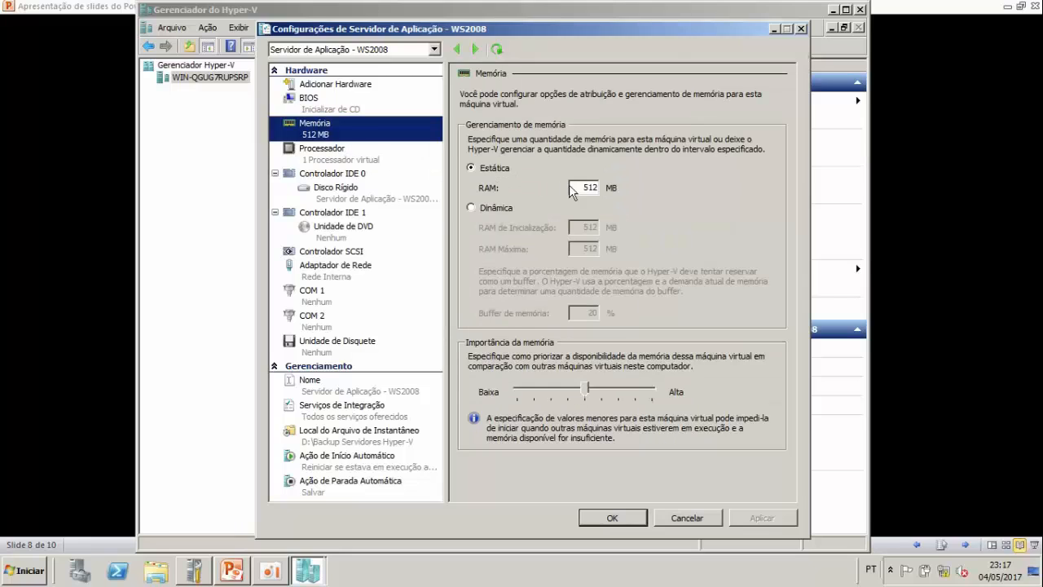
{"action": "double_click", "coordinate": [587, 188]}
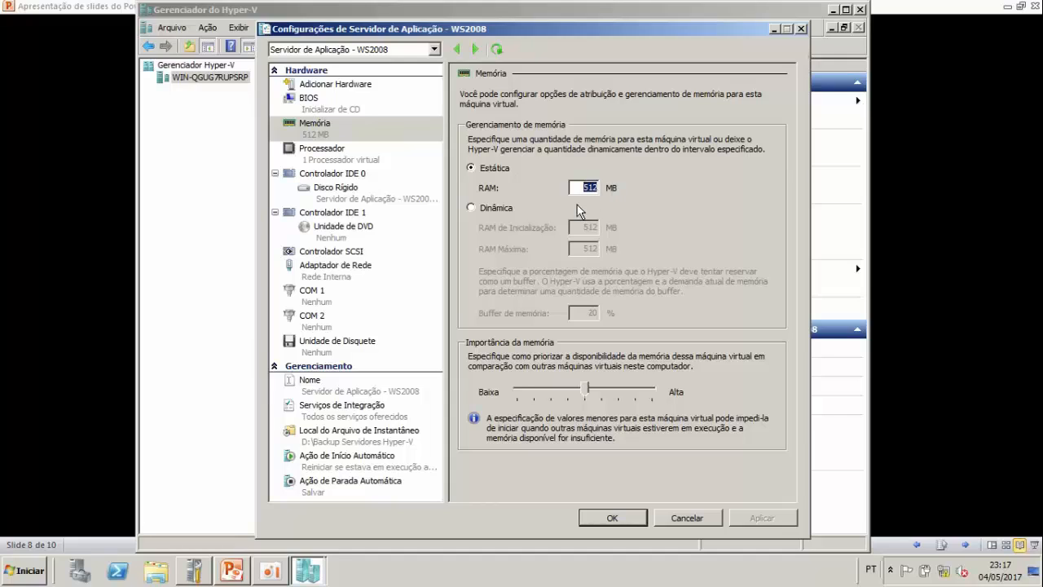
{"action": "type", "text": "202"}
{"action": "key", "text": "BackSpace"}
{"action": "type", "text": "2"}
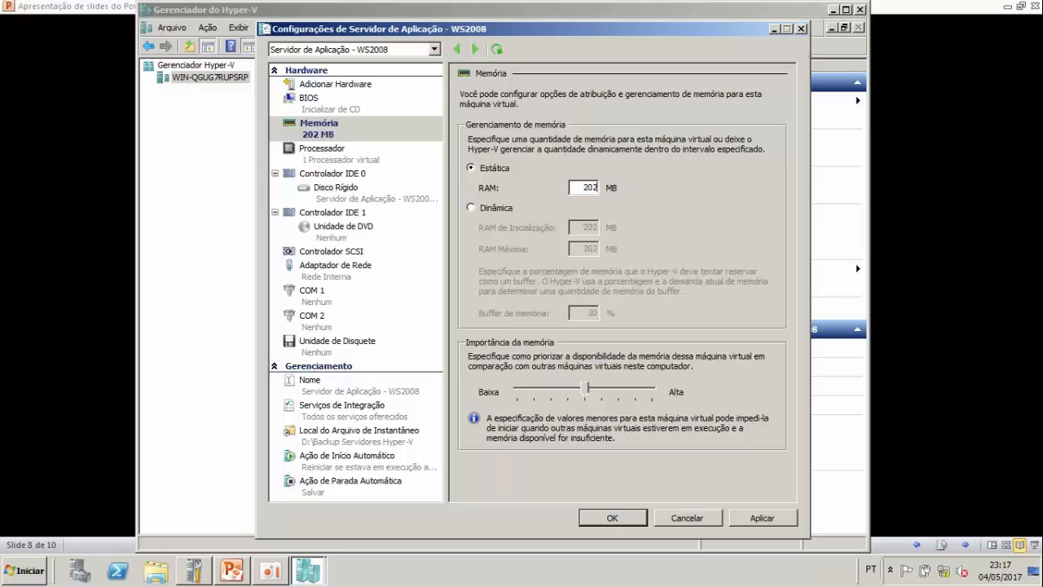
{"action": "key", "text": "BackSpace"}
{"action": "key", "text": "BackSpace"}
{"action": "key", "text": "BackSpace"}
{"action": "type", "text": "1024"}
{"action": "key", "text": "BackSpace"}
{"action": "key", "text": "BackSpace"}
{"action": "key", "text": "BackSpace"}
{"action": "key", "text": "BackSpace"}
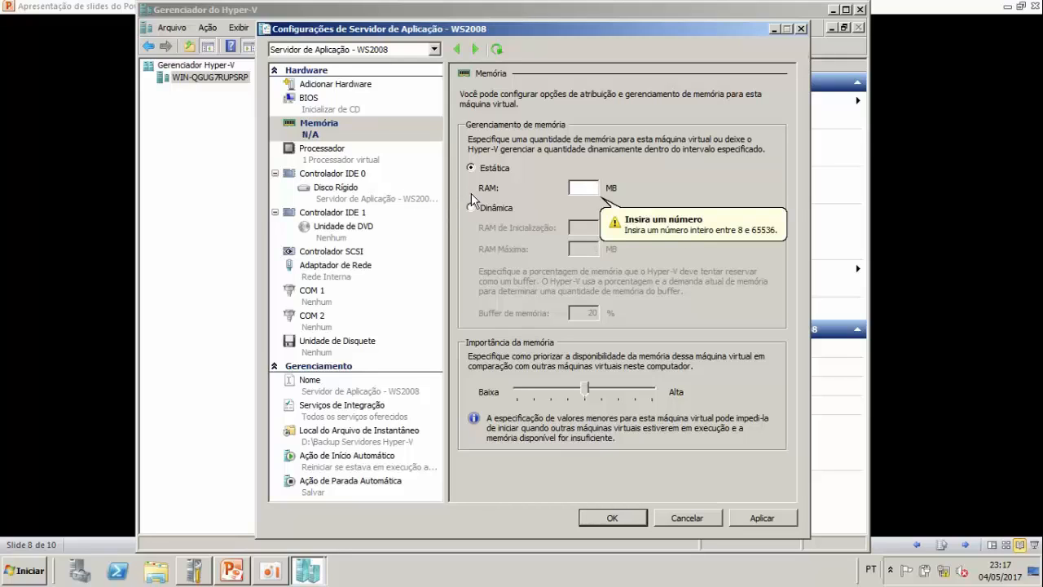
{"action": "type", "text": "512"}
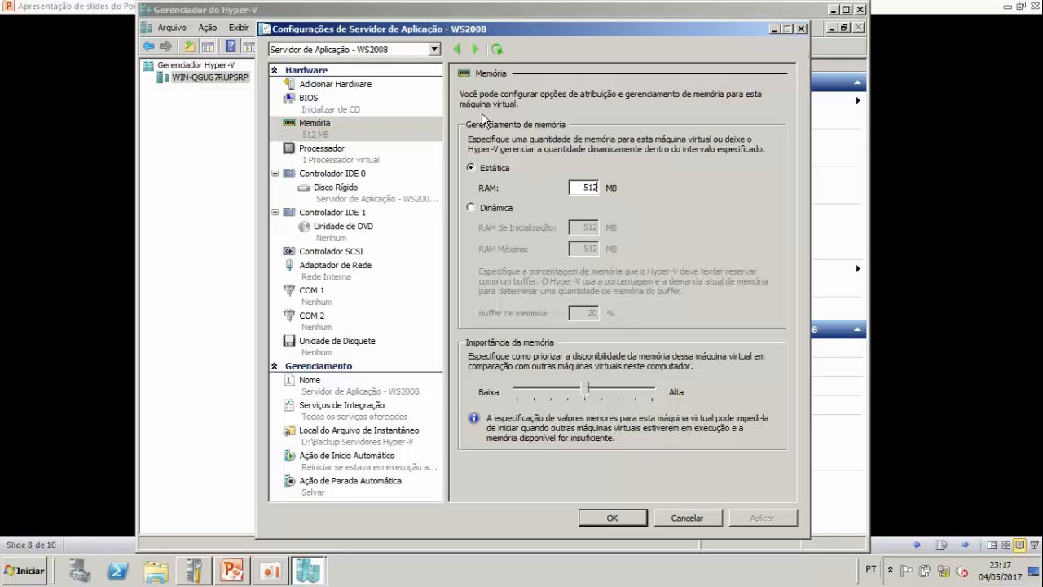
Step: Try dynamic memory management, examine its startup and maximum RAM values, and switch back to static memory
{"action": "left_click", "coordinate": [471, 208]}
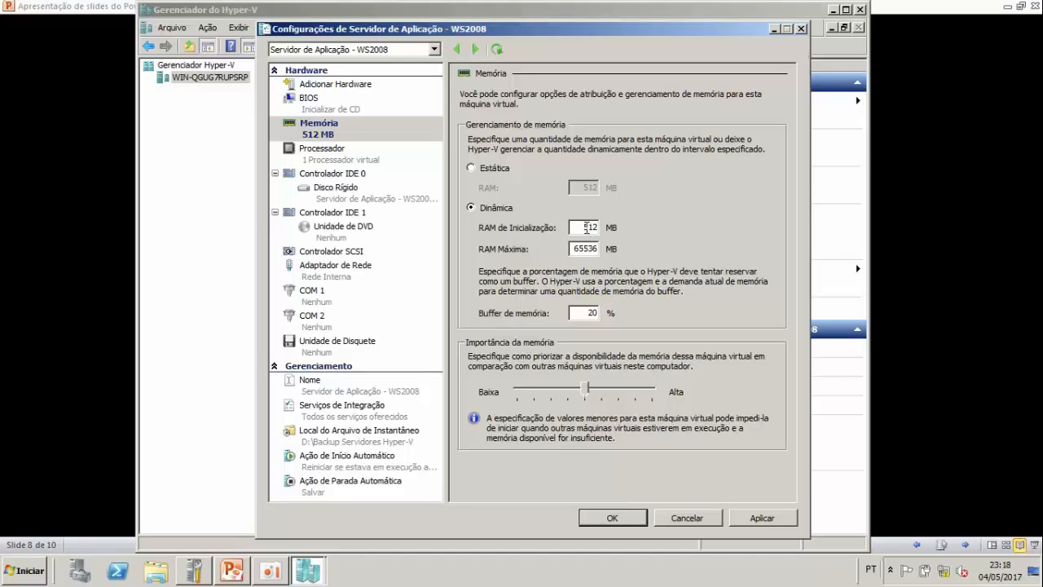
{"action": "double_click", "coordinate": [590, 228]}
{"action": "double_click", "coordinate": [583, 249]}
{"action": "double_click", "coordinate": [582, 228]}
{"action": "double_click", "coordinate": [576, 247]}
{"action": "left_click", "coordinate": [492, 170]}
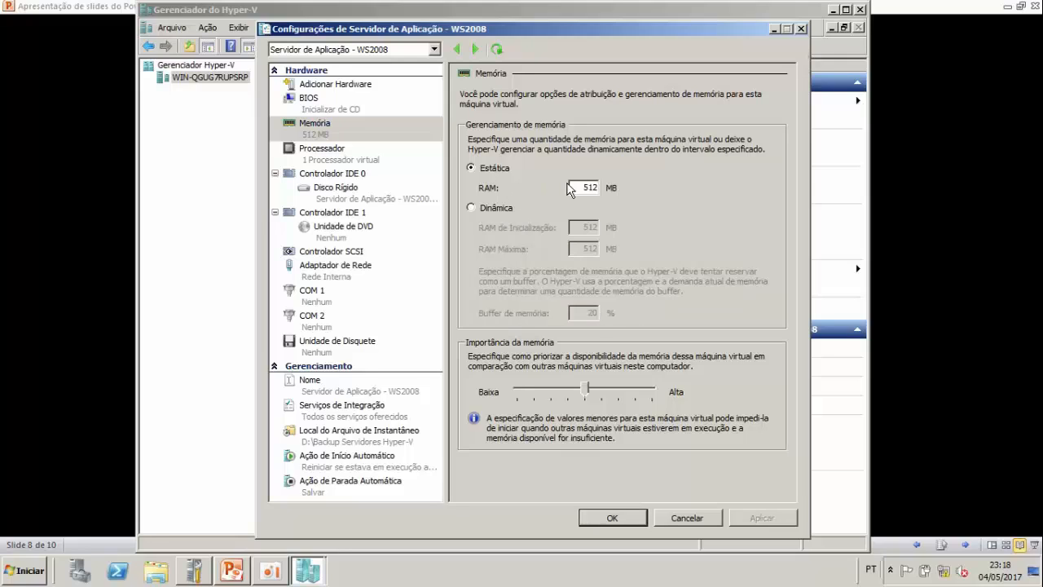
{"action": "left_click_drag", "start_coordinate": [581, 187], "coordinate": [606, 189]}
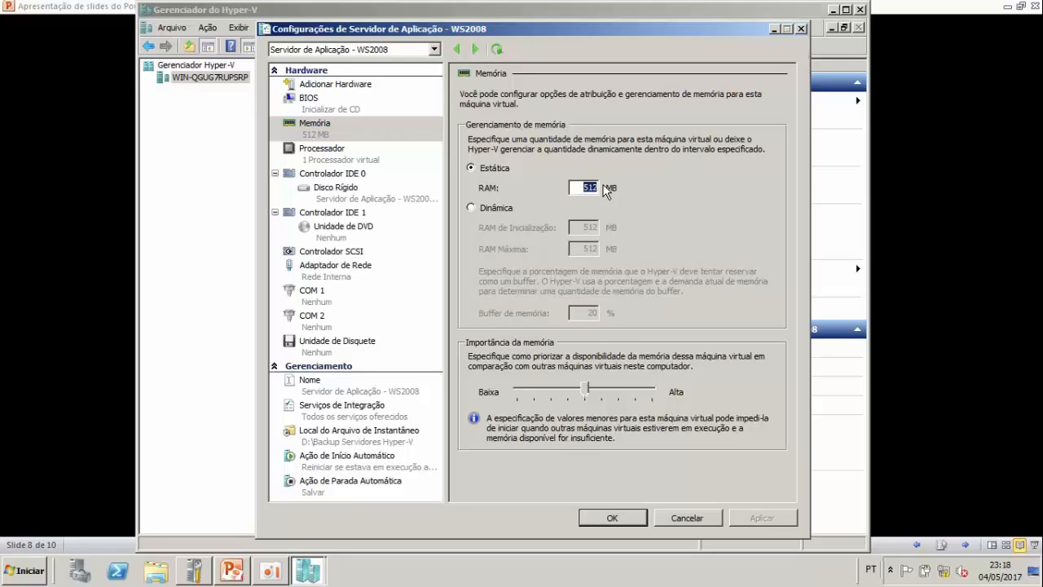
Step: Examine the hard disk and DVD drive options available for Controlador IDE 0
{"action": "left_click", "coordinate": [356, 178]}
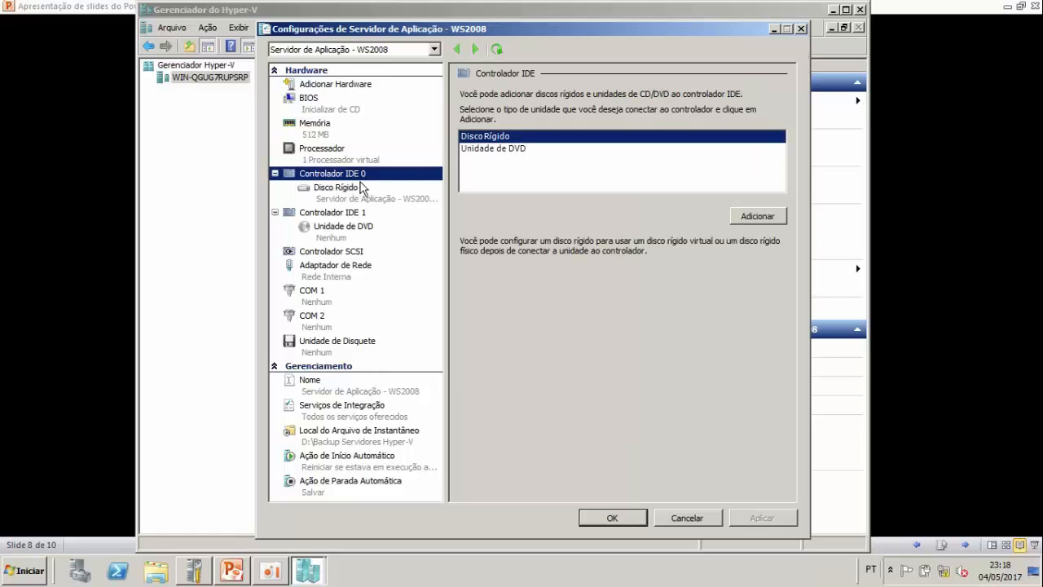
{"action": "left_click", "coordinate": [489, 150]}
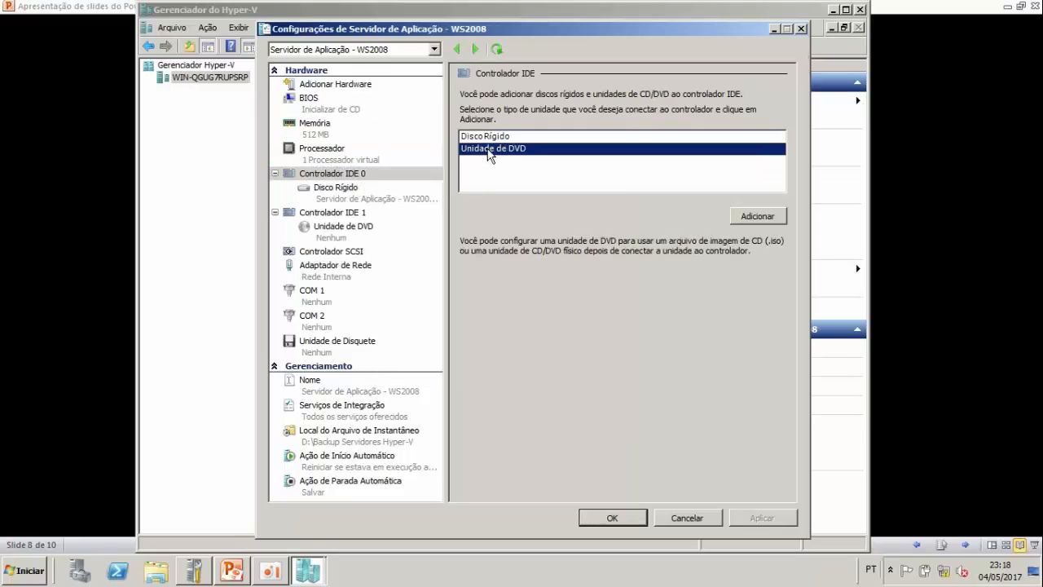
{"action": "left_click", "coordinate": [493, 139]}
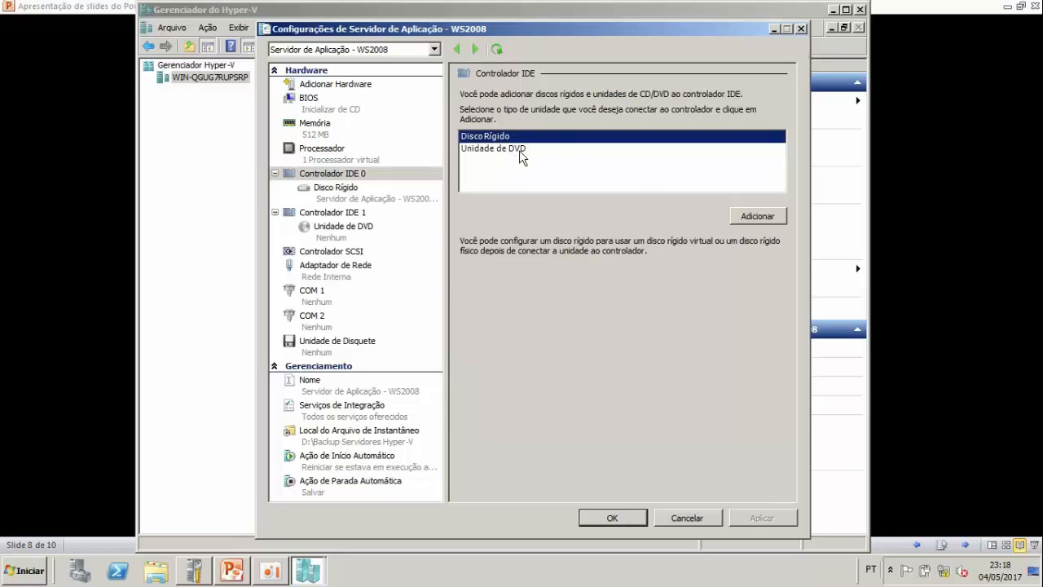
{"action": "left_click", "coordinate": [515, 150]}
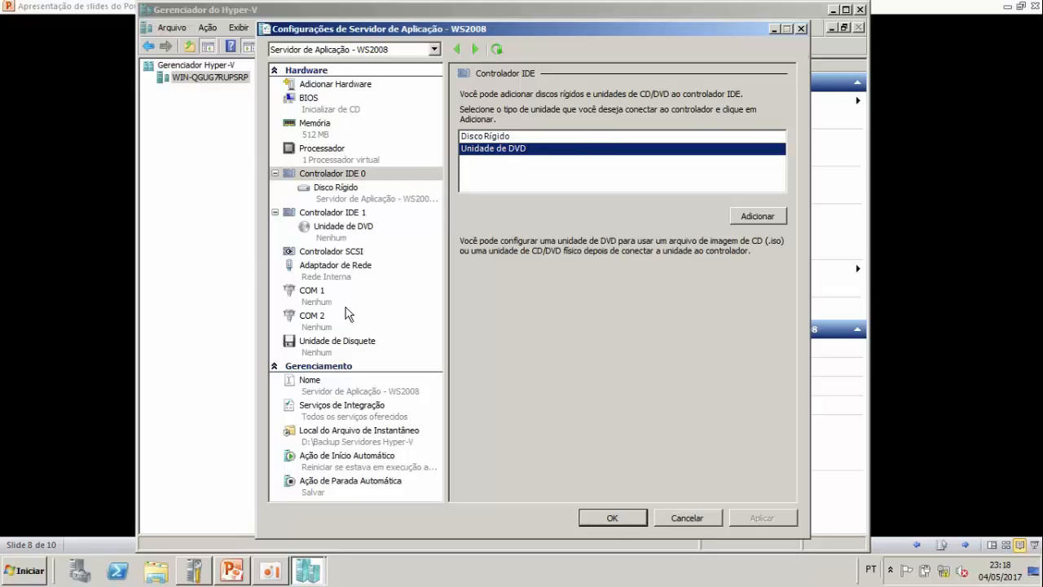
Step: Review the network choices for the virtual machine's network adapter and check the floppy drive entry
{"action": "left_click", "coordinate": [349, 268]}
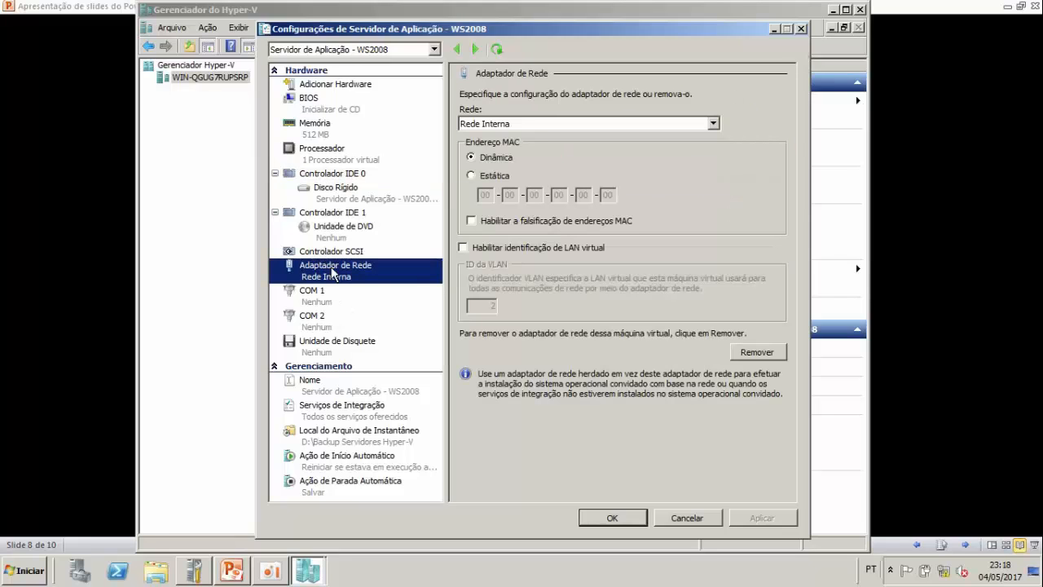
{"action": "left_click", "coordinate": [533, 126]}
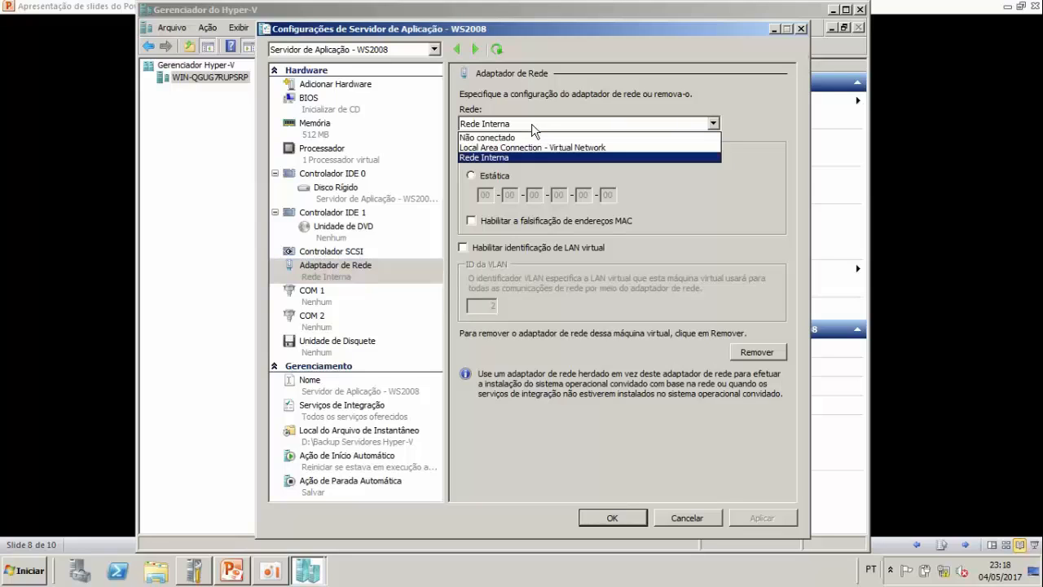
{"action": "left_click", "coordinate": [531, 124]}
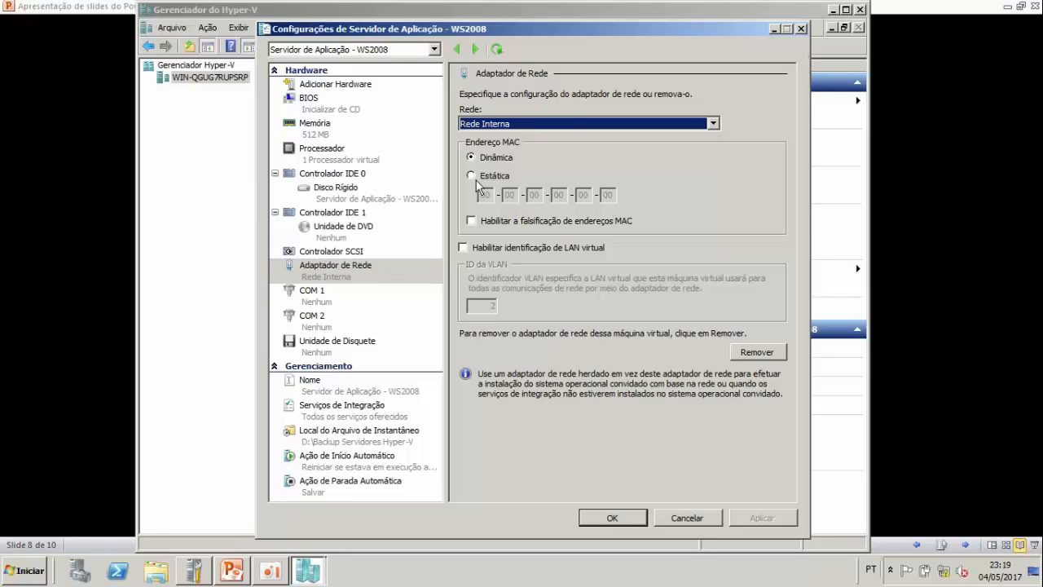
{"action": "left_click", "coordinate": [355, 346]}
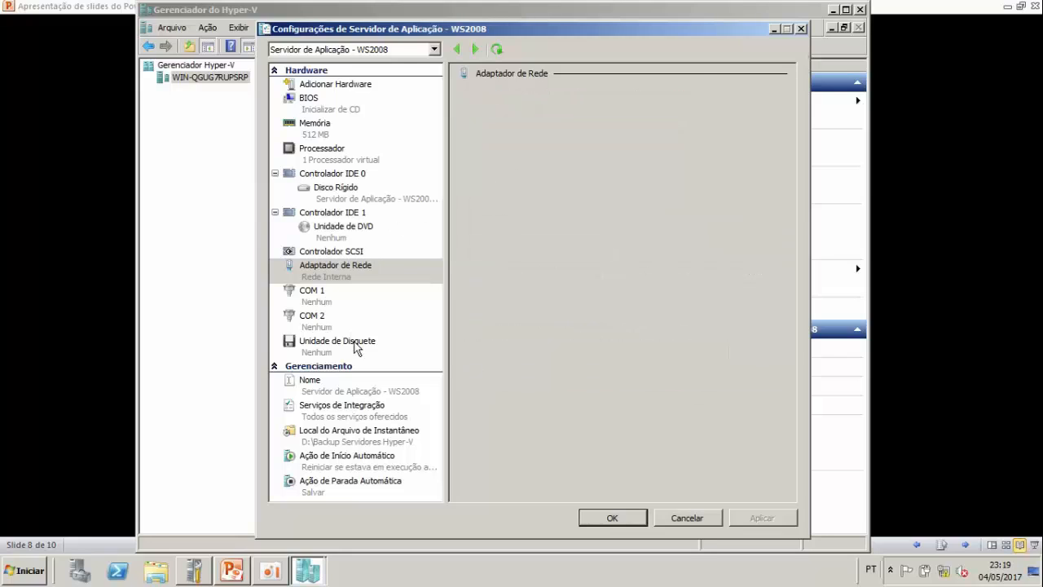
Step: Review the virtual machine's name and notes settings and its offered integration services
{"action": "left_click", "coordinate": [349, 390]}
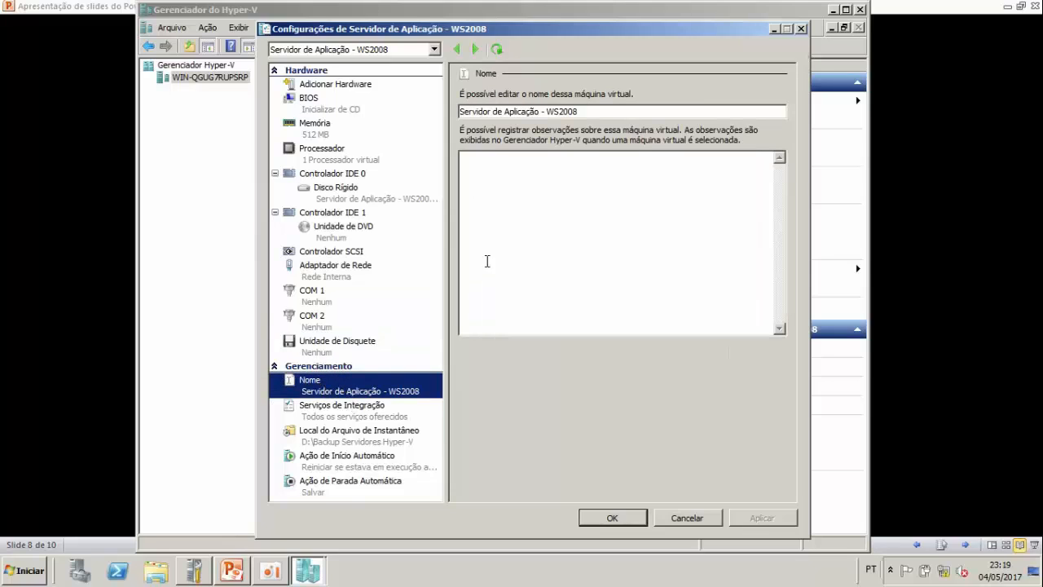
{"action": "left_click", "coordinate": [619, 112]}
{"action": "left_click_drag", "start_coordinate": [619, 115], "coordinate": [664, 112]}
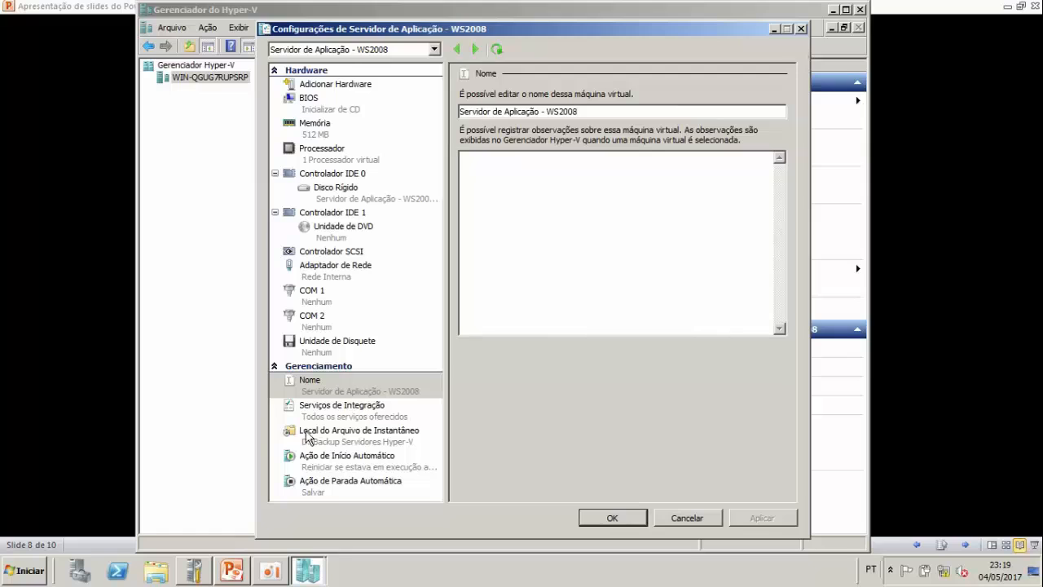
{"action": "left_click", "coordinate": [343, 404]}
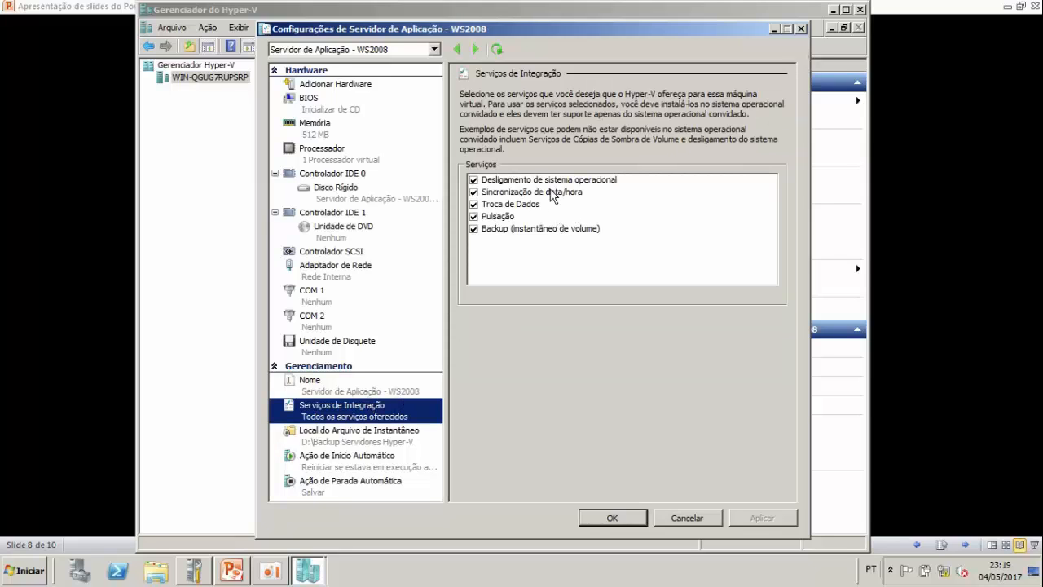
Step: Examine the folder path set for the virtual machine's snapshot files
{"action": "left_click", "coordinate": [390, 458]}
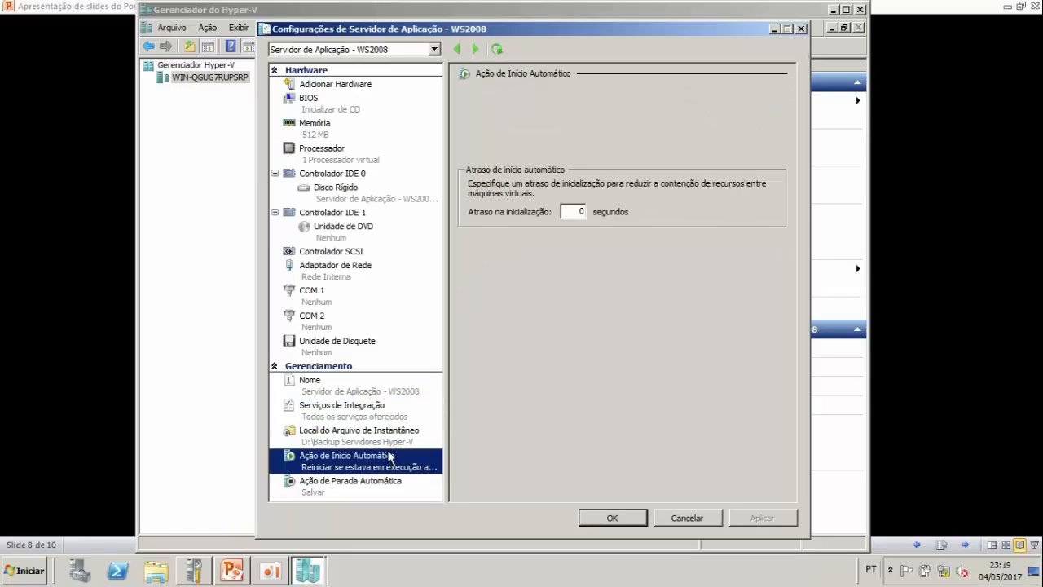
{"action": "left_click", "coordinate": [388, 443]}
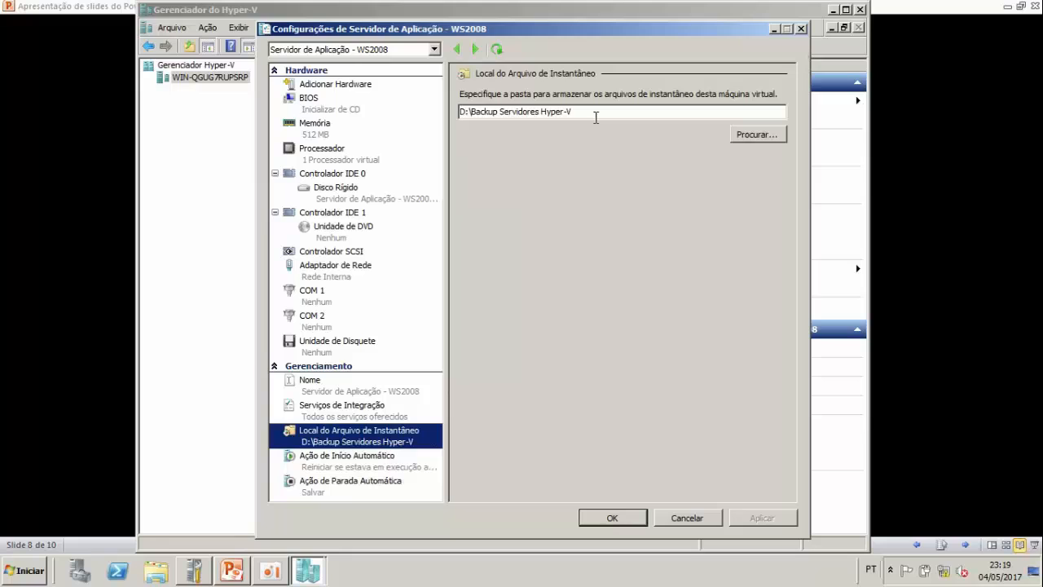
{"action": "left_click_drag", "start_coordinate": [595, 116], "coordinate": [563, 114]}
{"action": "left_click", "coordinate": [473, 116]}
{"action": "left_click", "coordinate": [554, 114]}
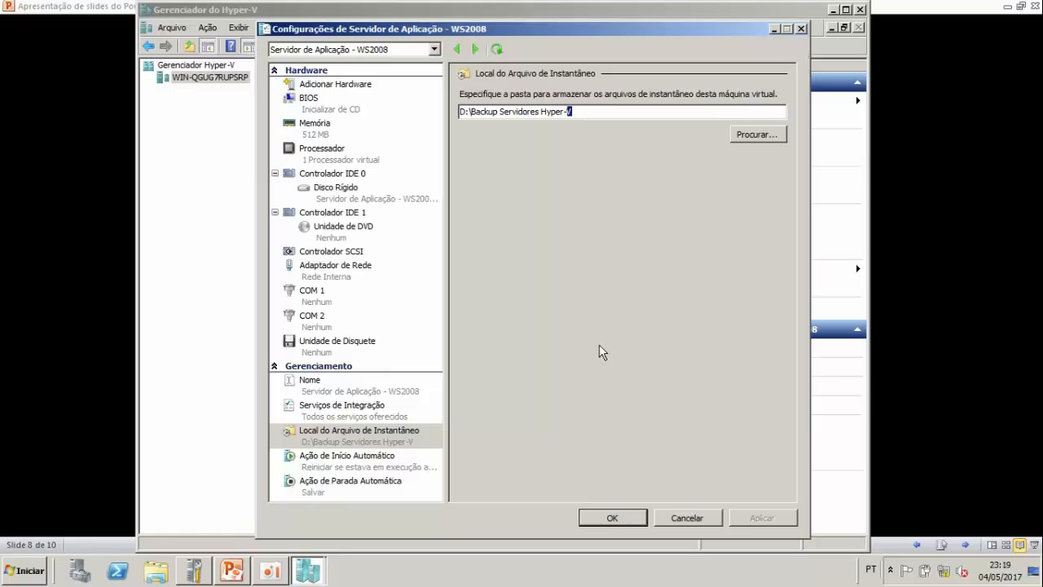
Step: Compare the virtual machine's automatic start and automatic stop action options
{"action": "left_click", "coordinate": [406, 473]}
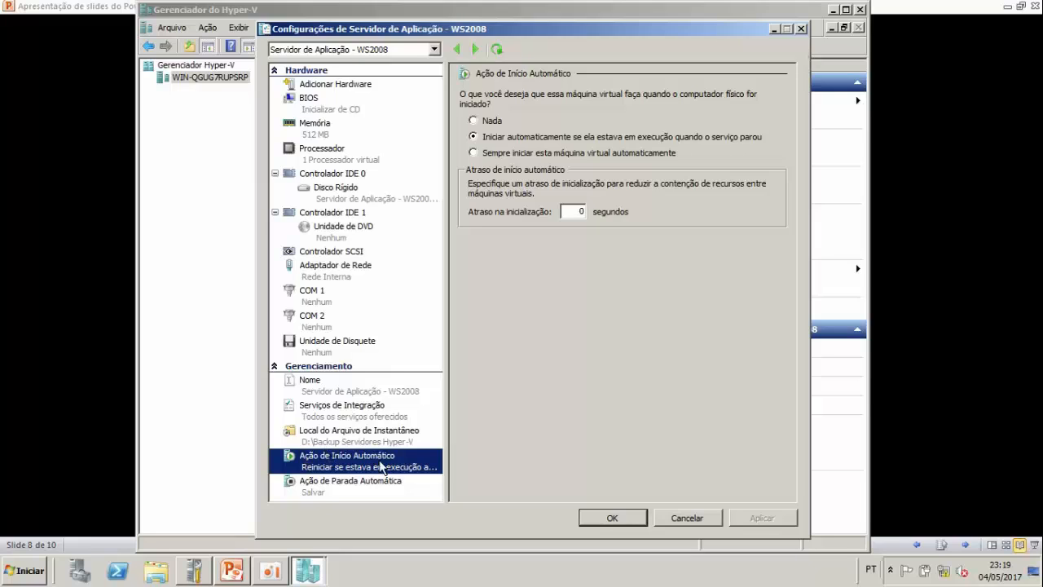
{"action": "left_click", "coordinate": [374, 495]}
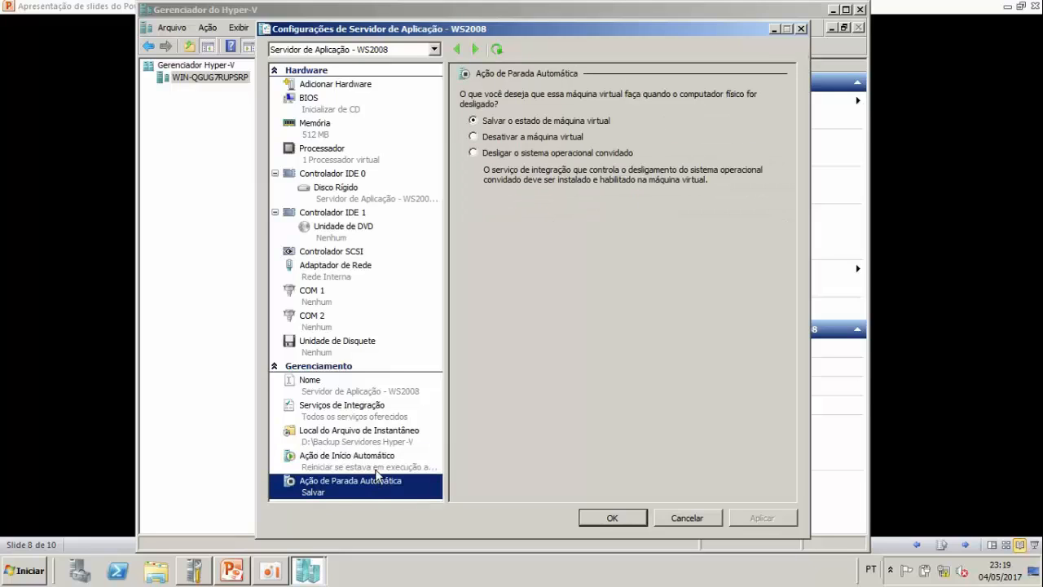
{"action": "left_click", "coordinate": [376, 469]}
{"action": "left_click", "coordinate": [383, 489]}
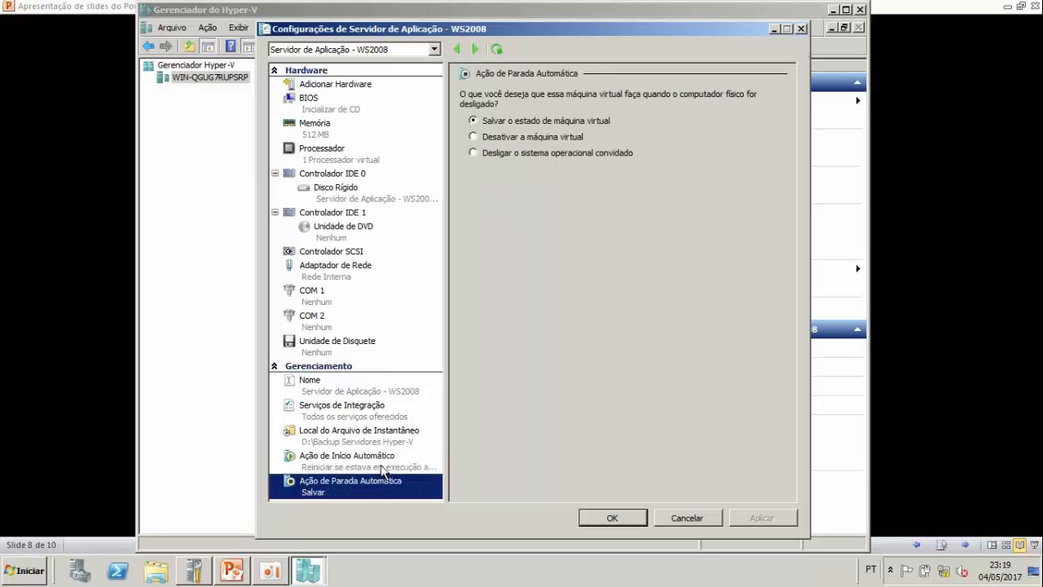
{"action": "left_click", "coordinate": [383, 472]}
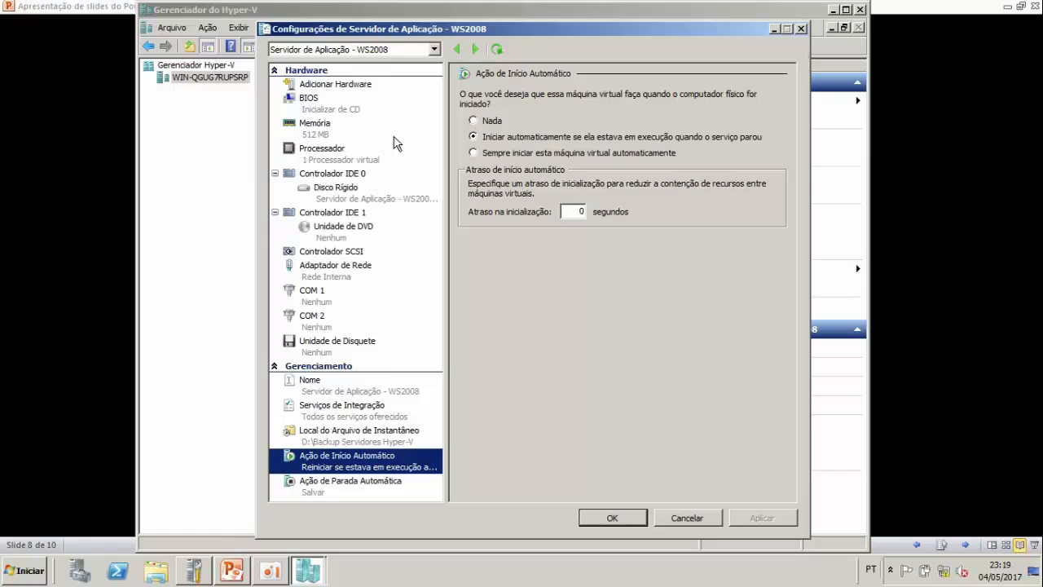
{"action": "left_click", "coordinate": [33, 569]}
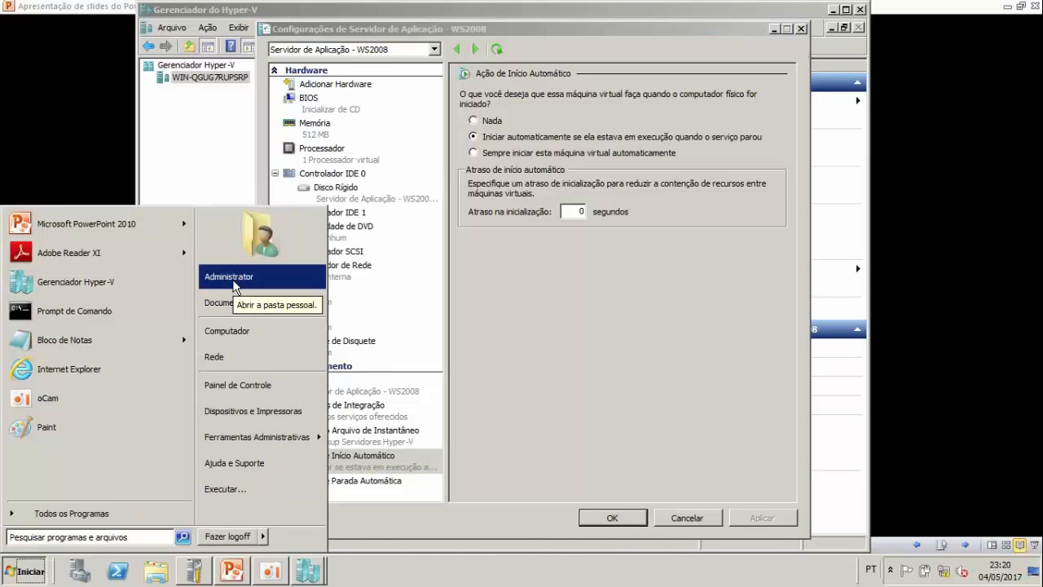
{"action": "left_click", "coordinate": [430, 455]}
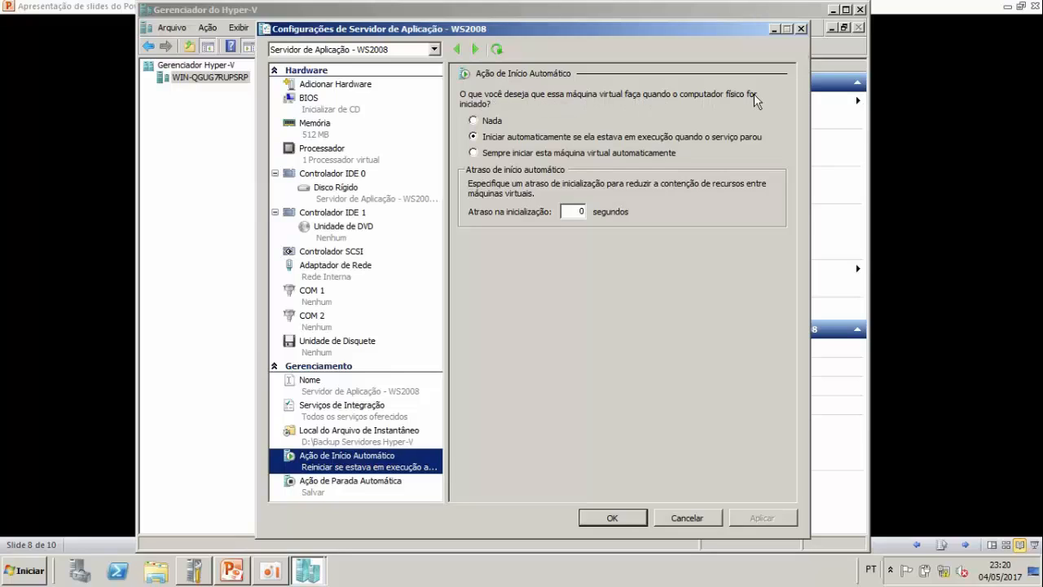
{"action": "left_click", "coordinate": [24, 571]}
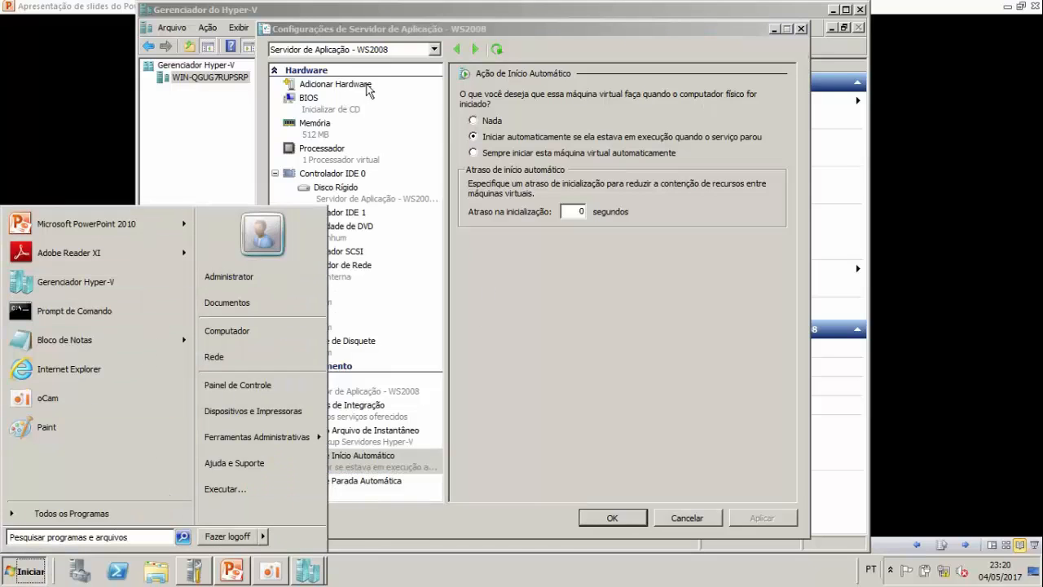
{"action": "left_click", "coordinate": [523, 120]}
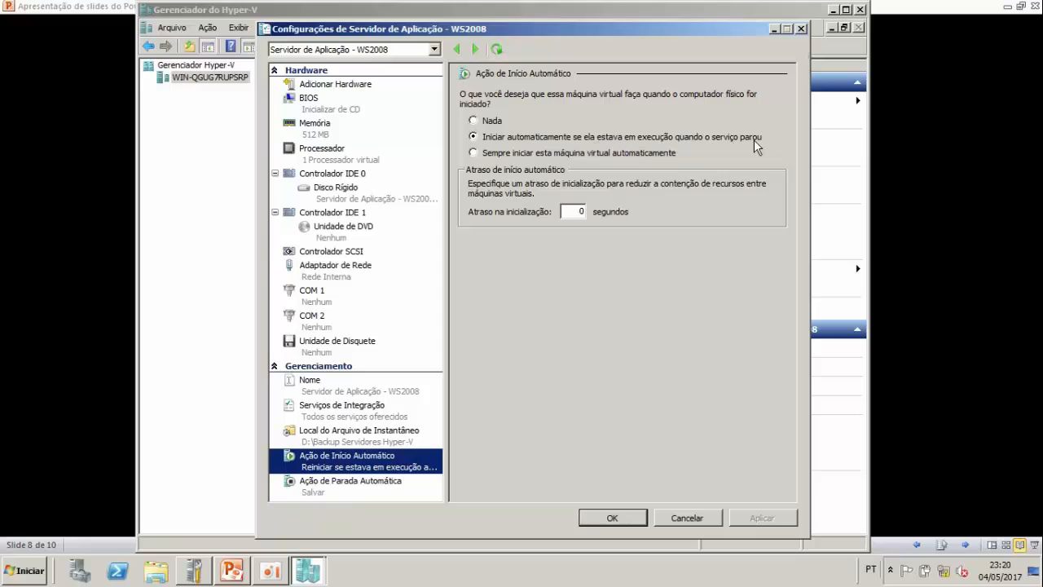
Step: Set the automatic start action to Sempre iniciar esta máquina virtual automaticamente with a startup delay of 10 seconds
{"action": "left_click", "coordinate": [511, 152]}
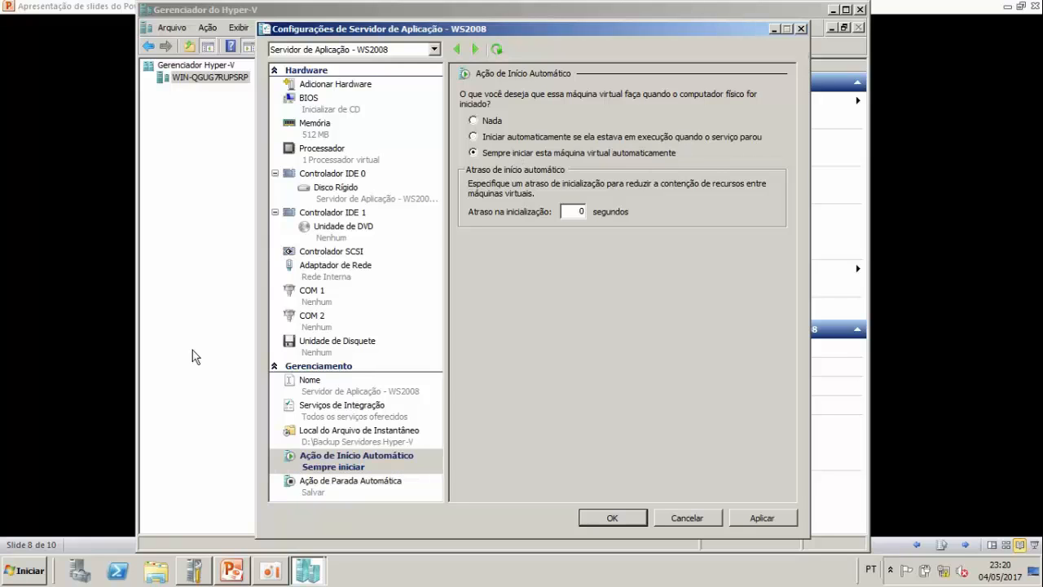
{"action": "left_click", "coordinate": [41, 569]}
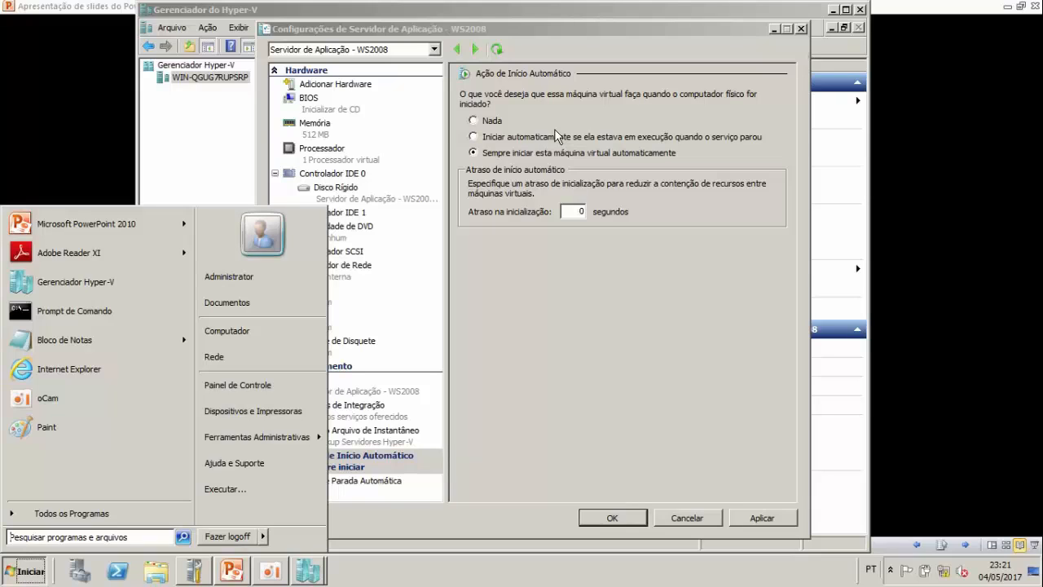
{"action": "left_click", "coordinate": [530, 28]}
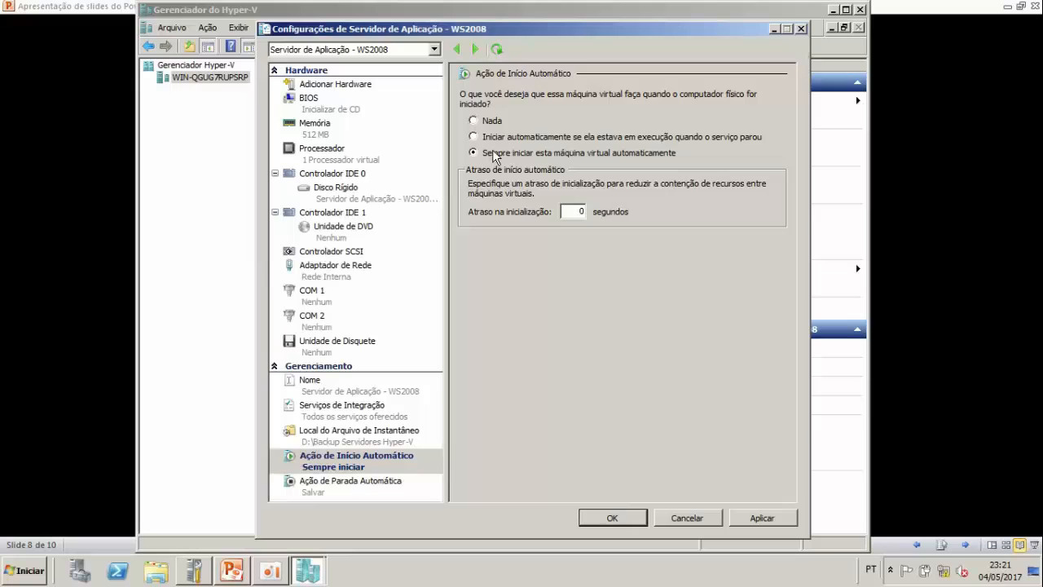
{"action": "left_click_drag", "start_coordinate": [571, 213], "coordinate": [600, 213]}
{"action": "left_click", "coordinate": [578, 208]}
{"action": "type", "text": "10"}
Step: Examine the automatic stop action options for when the physical computer is shut down
{"action": "left_click", "coordinate": [389, 492]}
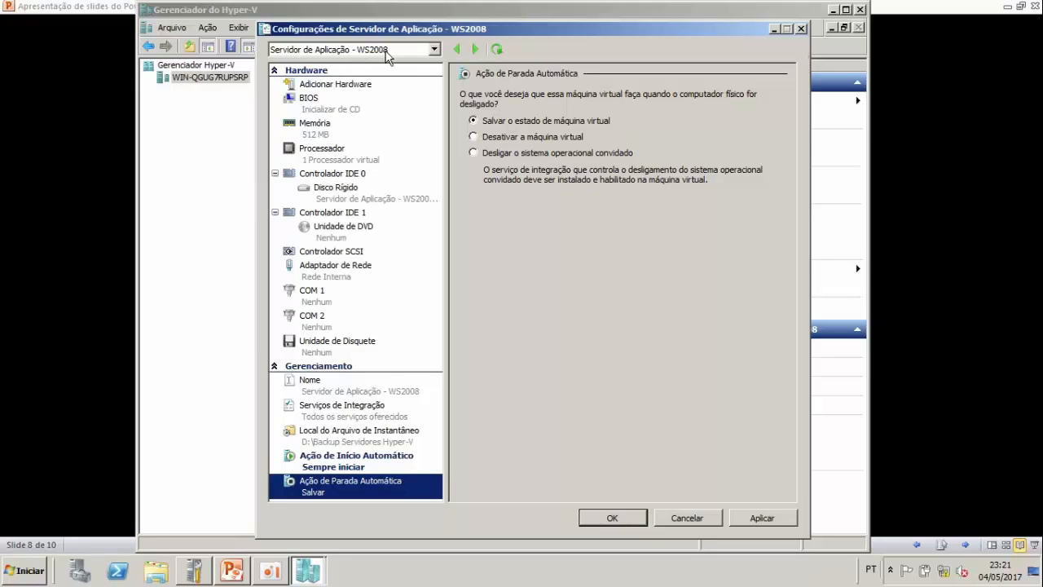
{"action": "left_click", "coordinate": [25, 571]}
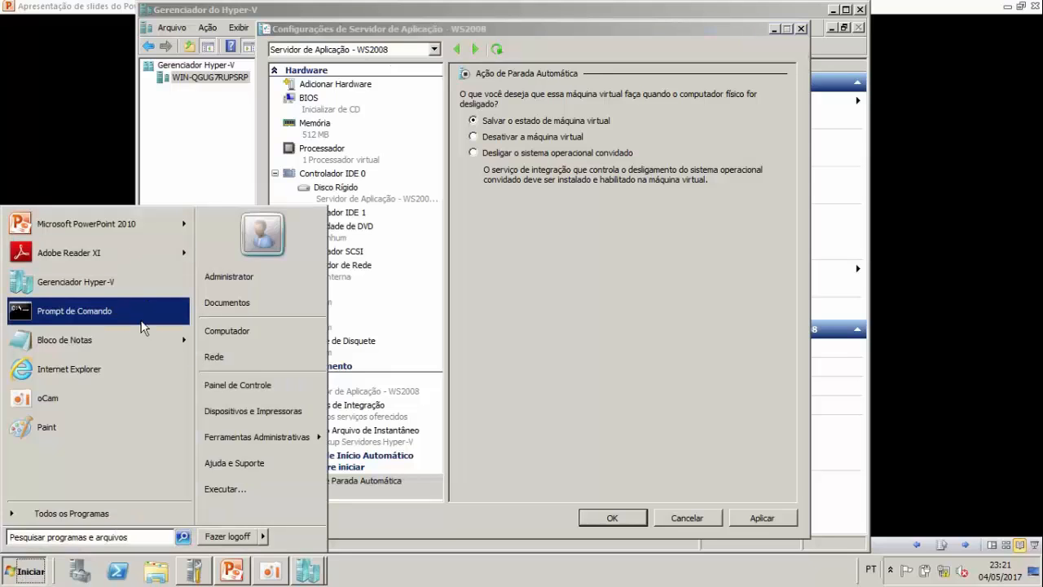
{"action": "left_click", "coordinate": [466, 356]}
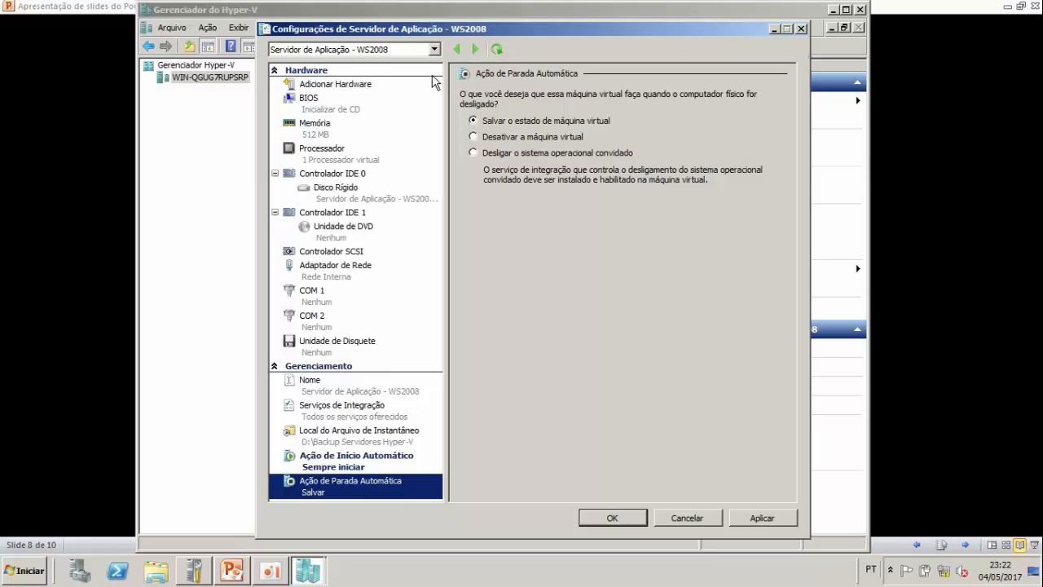
{"action": "left_click", "coordinate": [5, 575]}
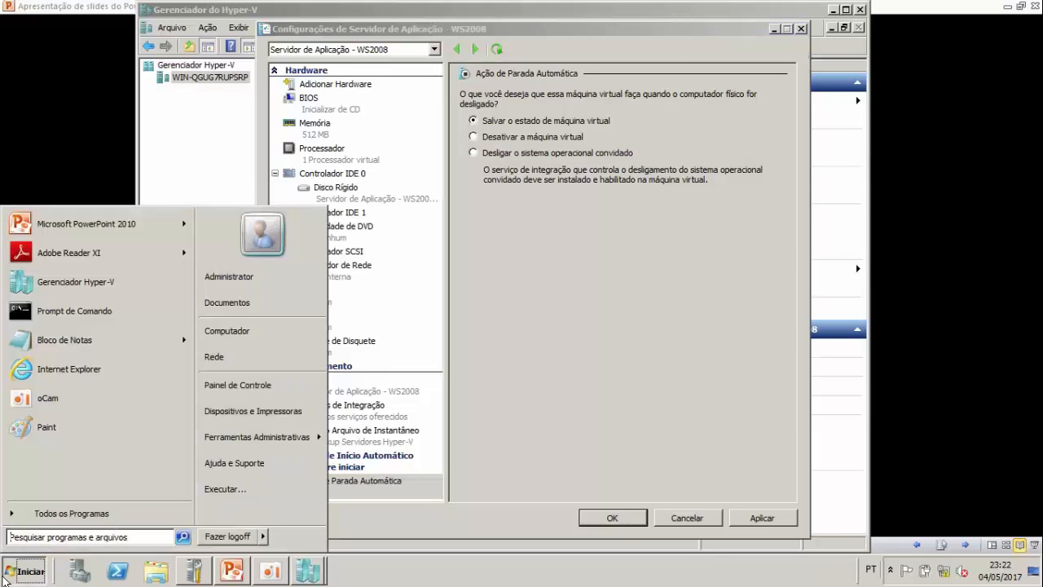
{"action": "left_click", "coordinate": [482, 236]}
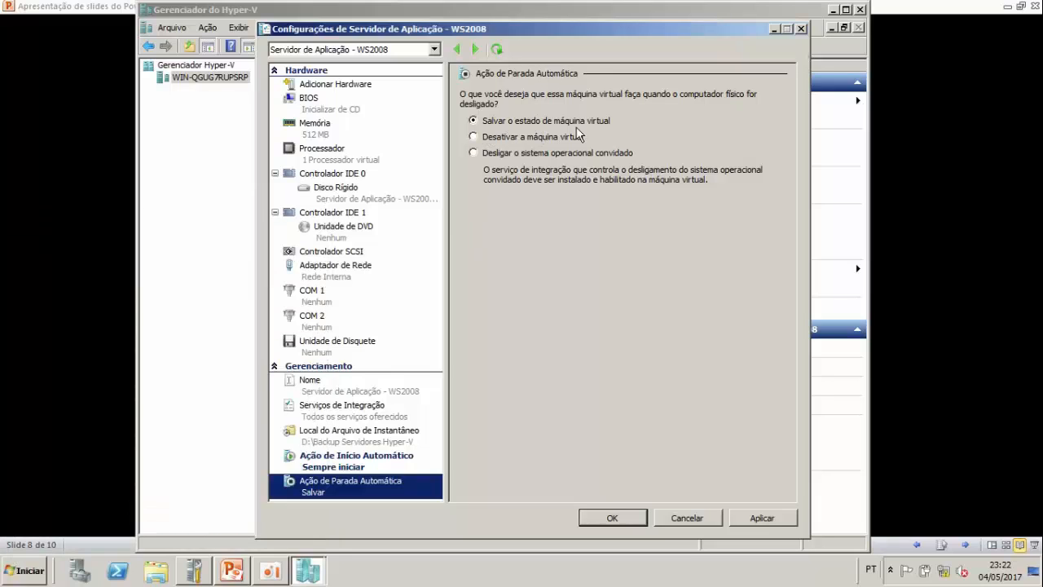
{"action": "left_click", "coordinate": [25, 571]}
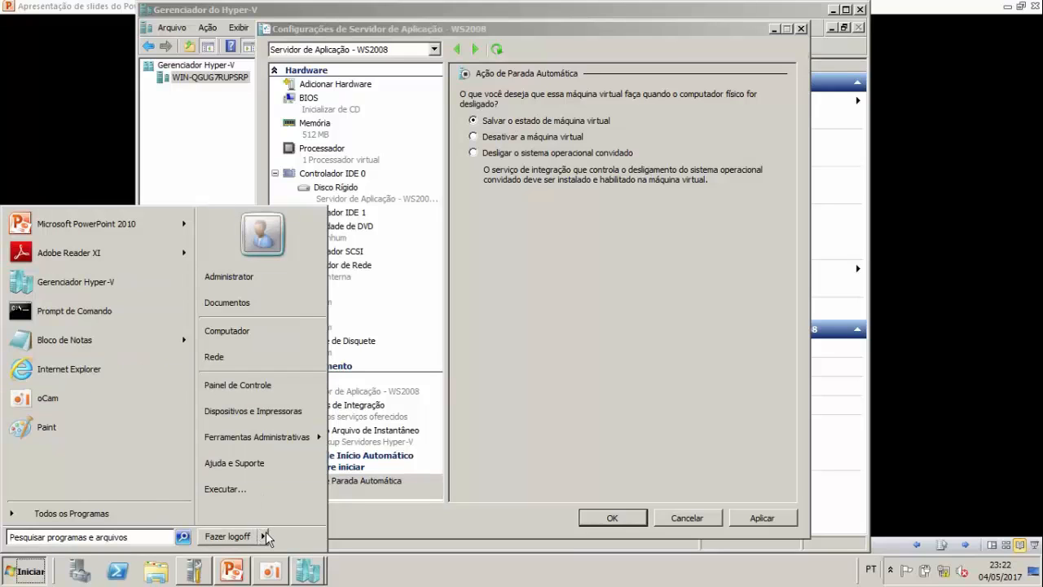
{"action": "mouse_move", "coordinate": [264, 537]}
{"action": "left_click", "coordinate": [511, 175]}
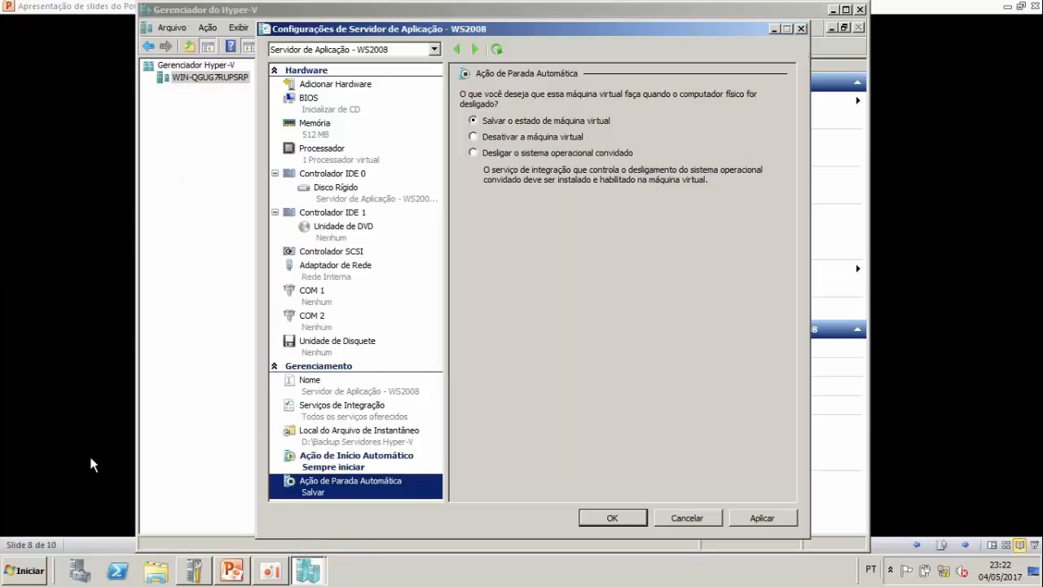
Step: Try Desativar a máquina virtual as the automatic stop action, and switch it to Desligar o sistema operacional convidado
{"action": "left_click", "coordinate": [523, 137]}
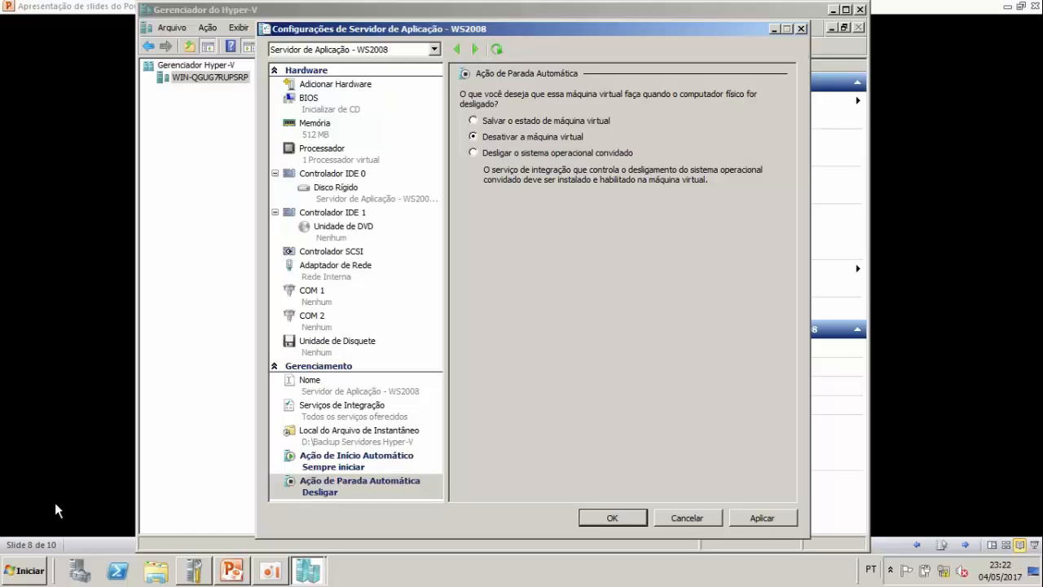
{"action": "left_click", "coordinate": [18, 566]}
{"action": "left_click", "coordinate": [18, 566]}
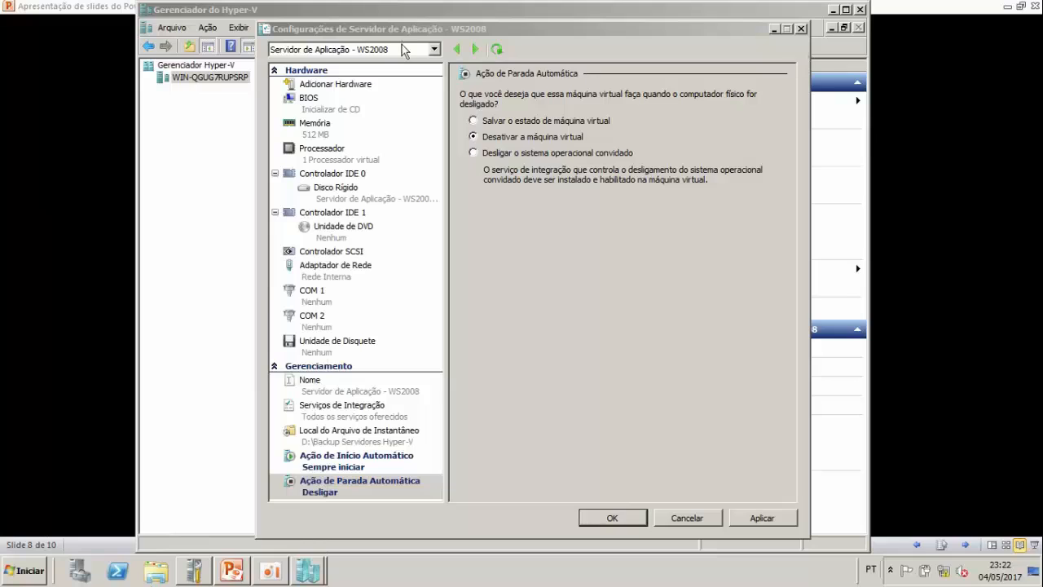
{"action": "left_click", "coordinate": [549, 154]}
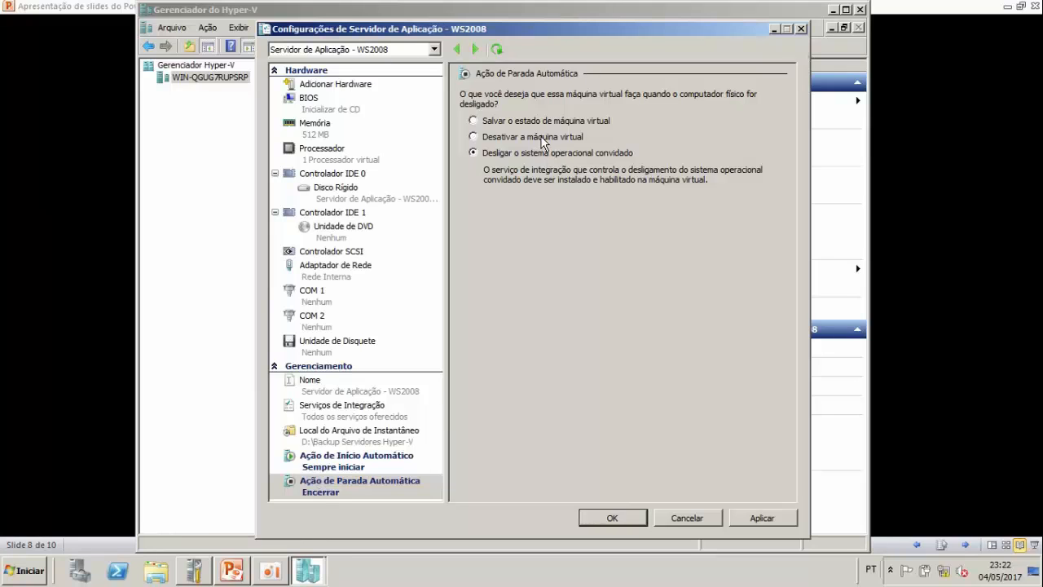
Step: Set the automatic stop action to Desativar a máquina virtual and apply the setting
{"action": "left_click", "coordinate": [543, 138]}
{"action": "left_click", "coordinate": [24, 570]}
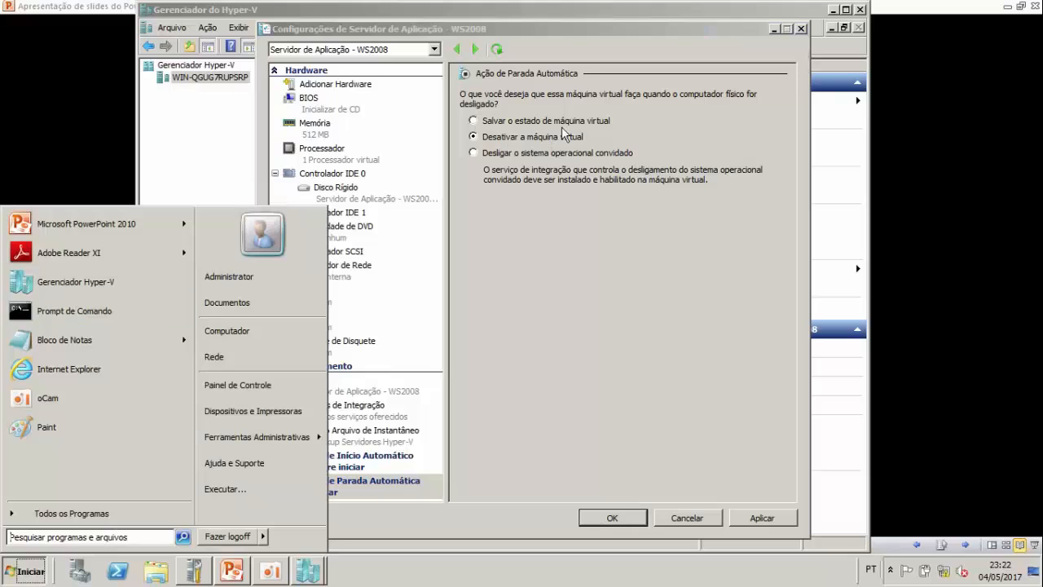
{"action": "left_click", "coordinate": [560, 137]}
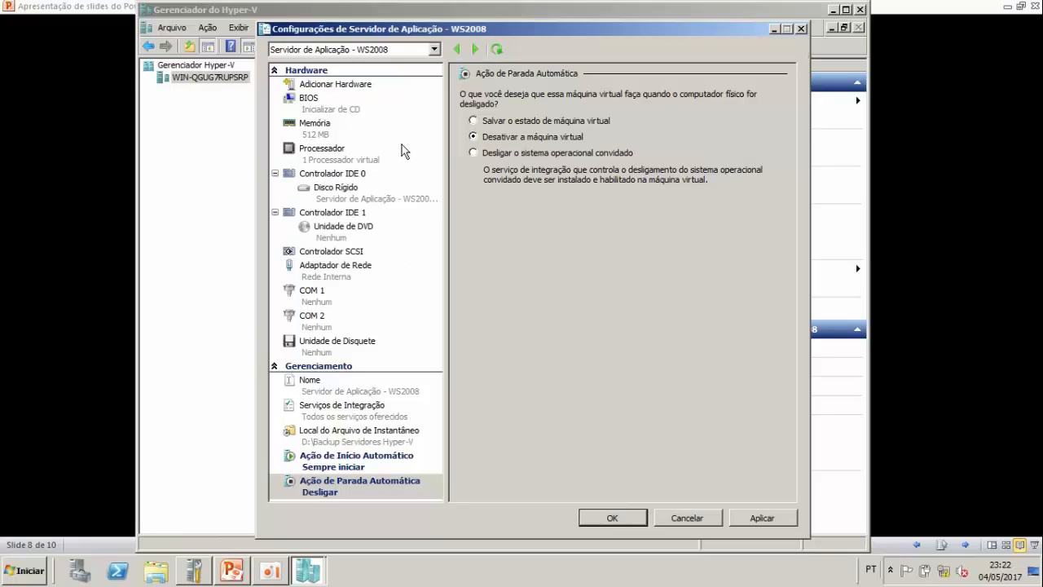
{"action": "left_click", "coordinate": [751, 515]}
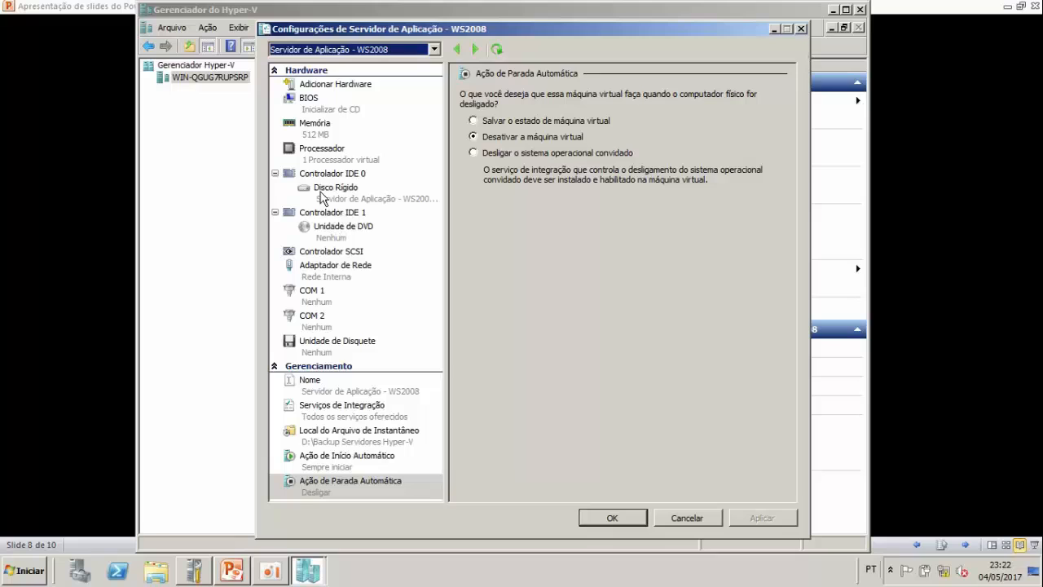
Step: Review the virtual machine's automatic start, automatic stop, memory, processor, network adapter and hard disk settings
{"action": "left_click", "coordinate": [373, 456]}
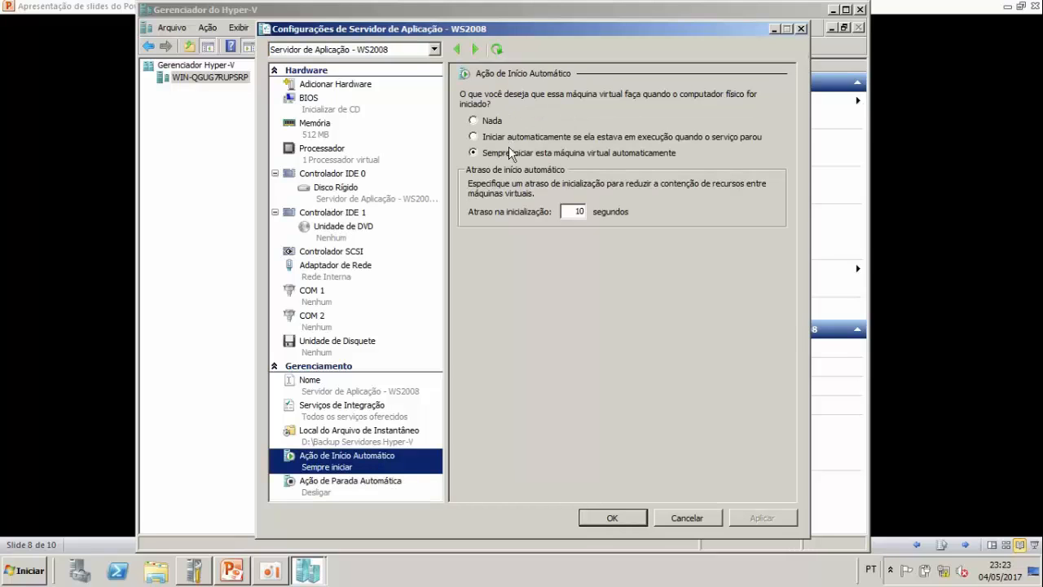
{"action": "left_click", "coordinate": [369, 483]}
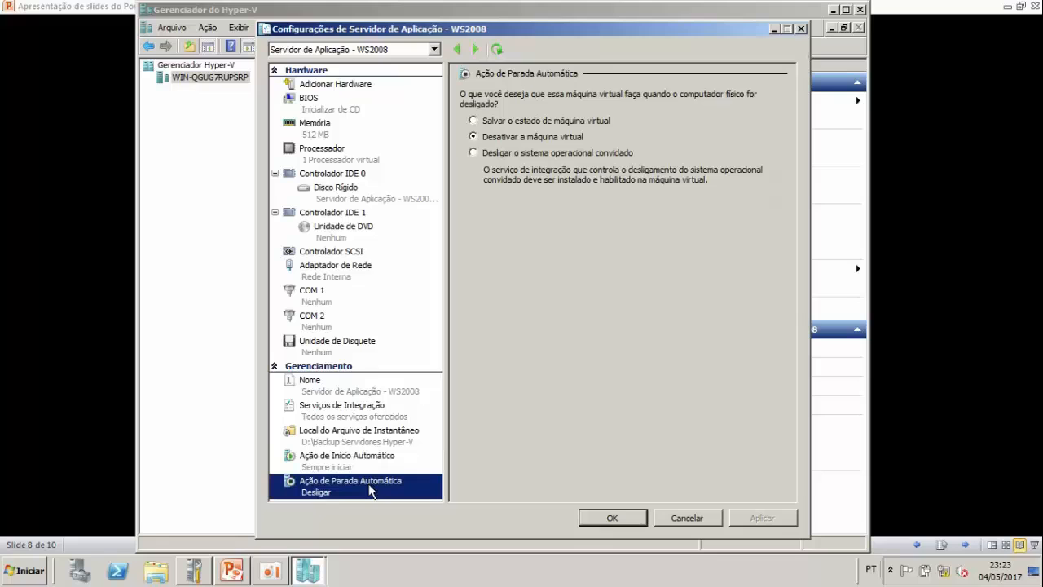
{"action": "left_click", "coordinate": [367, 124]}
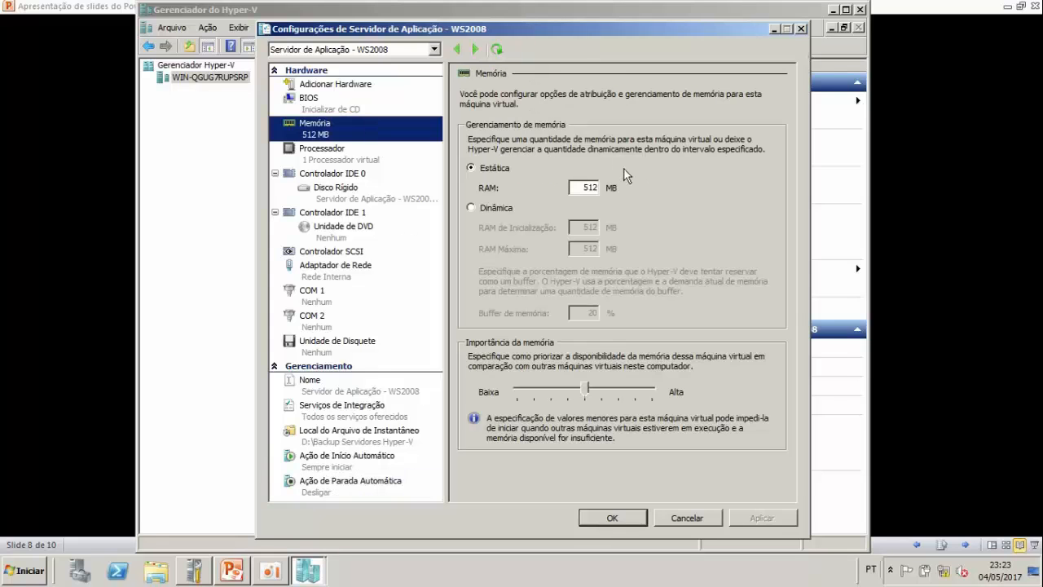
{"action": "left_click", "coordinate": [359, 155]}
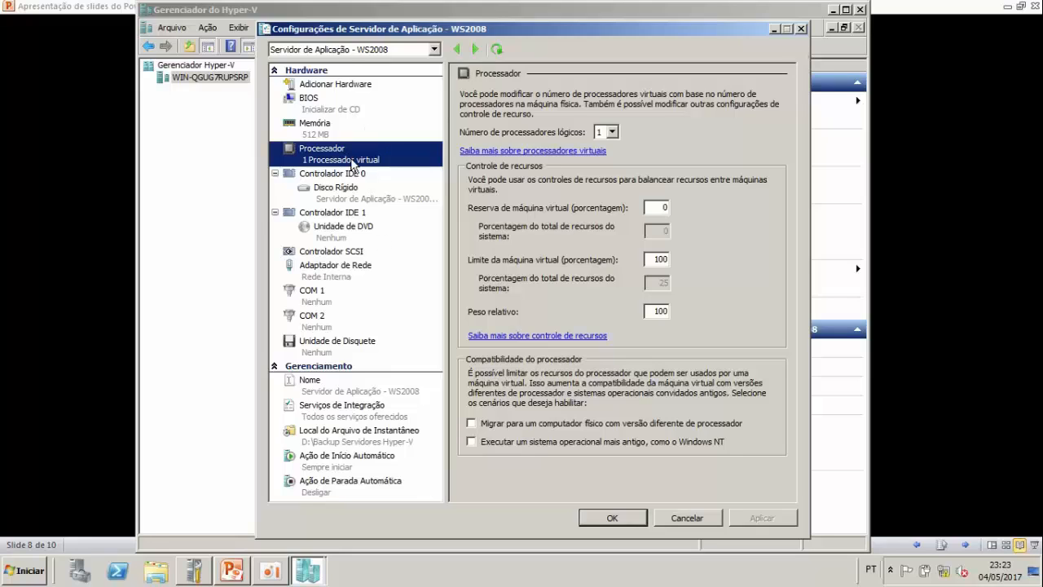
{"action": "left_click", "coordinate": [364, 272]}
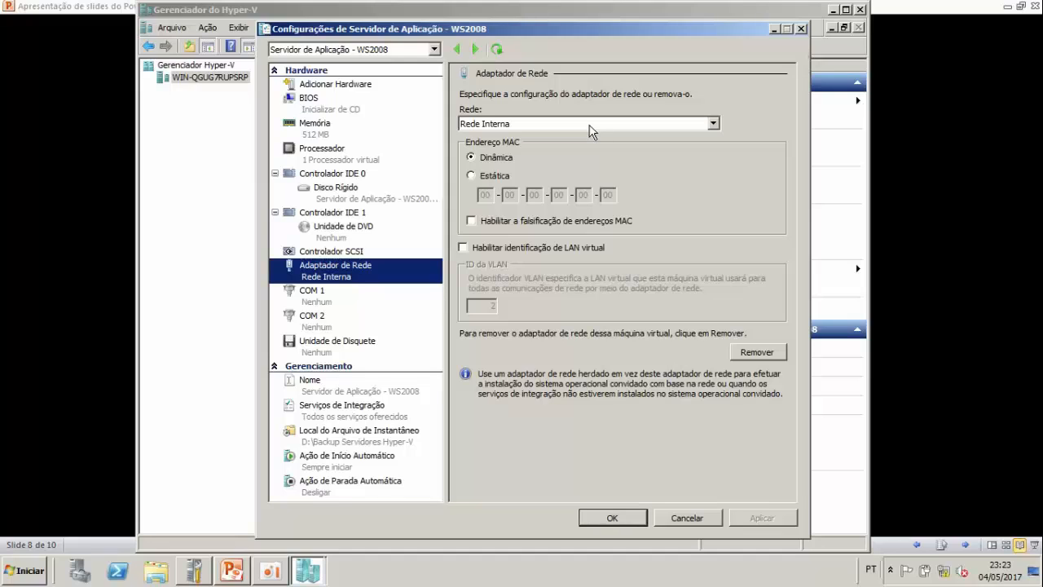
{"action": "left_click", "coordinate": [353, 204]}
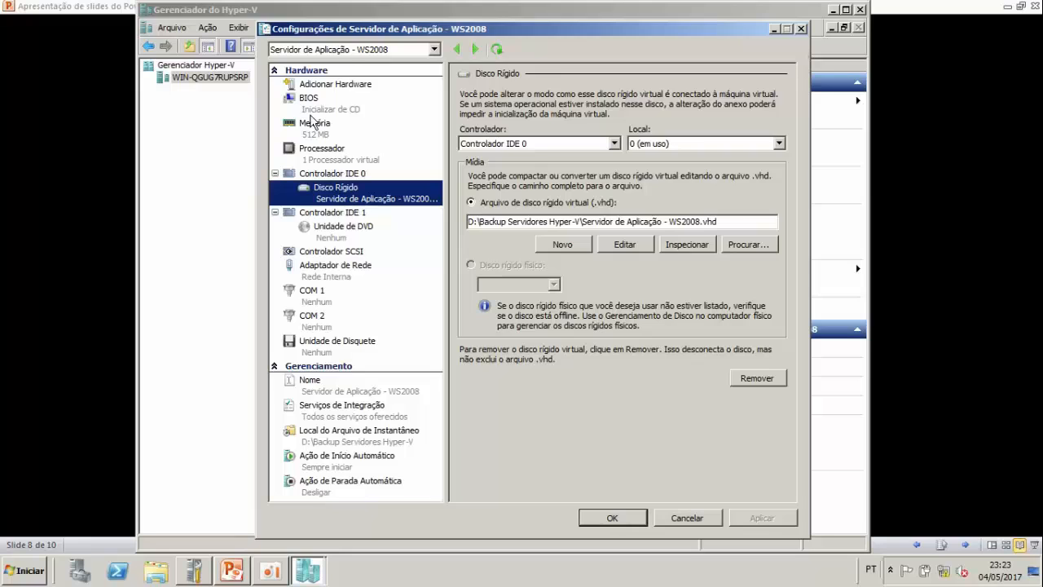
Step: Compare the hardware types that can be added and add a second Controlador SCSI to the virtual machine
{"action": "left_click", "coordinate": [332, 86]}
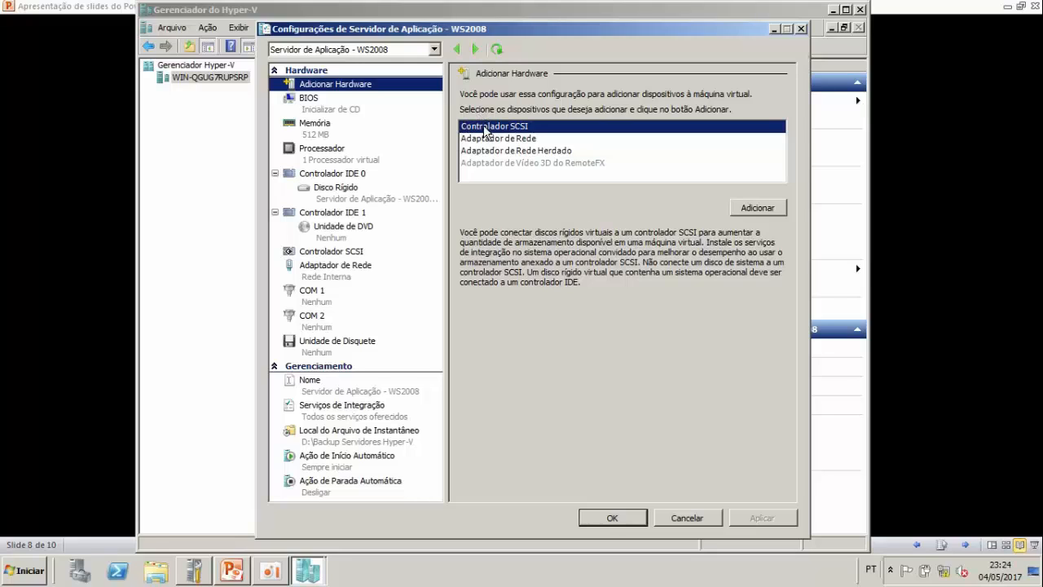
{"action": "left_click", "coordinate": [517, 140]}
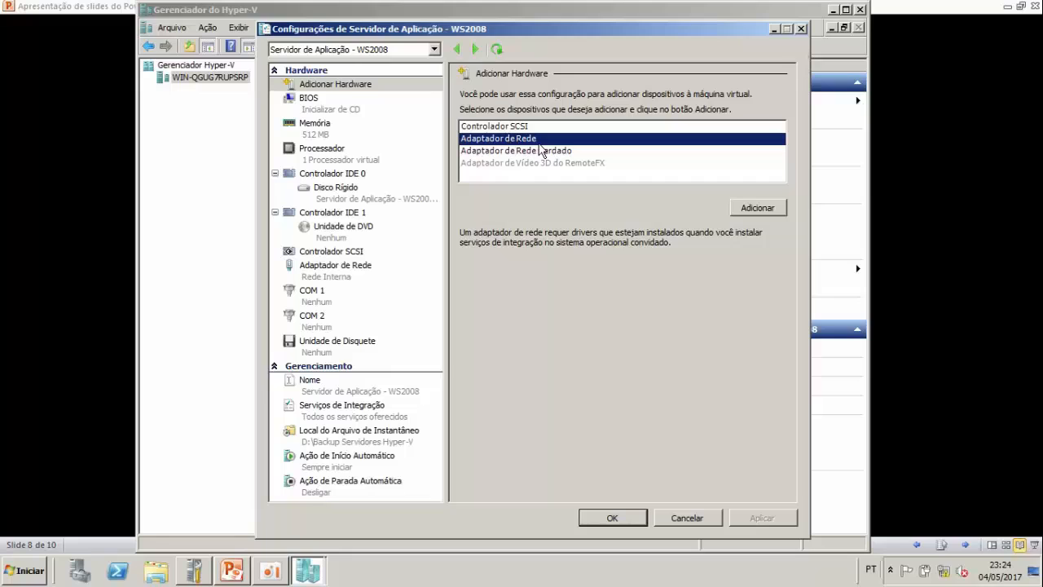
{"action": "left_click", "coordinate": [538, 155]}
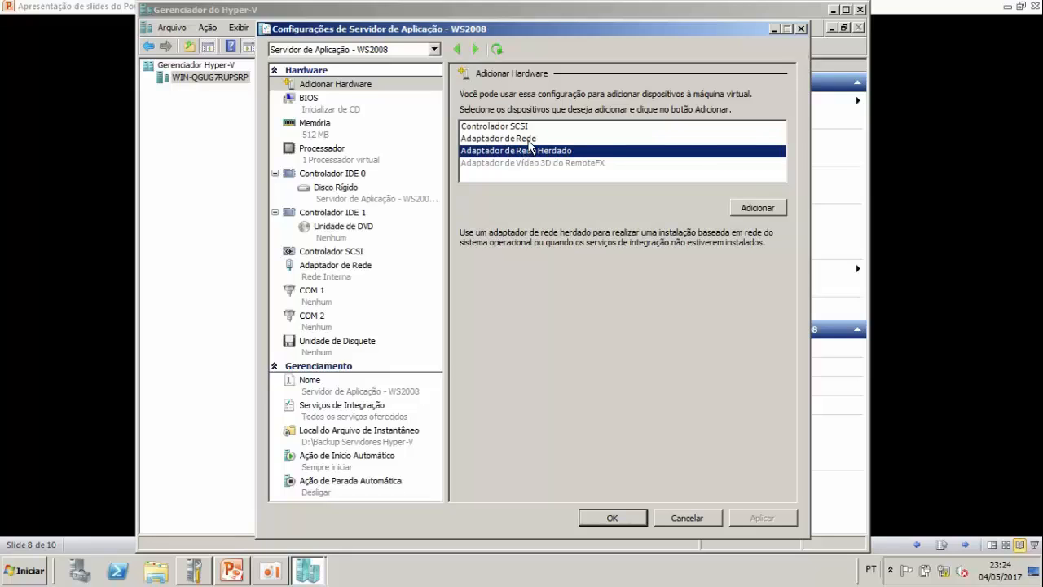
{"action": "left_click", "coordinate": [526, 136]}
{"action": "left_click", "coordinate": [526, 127]}
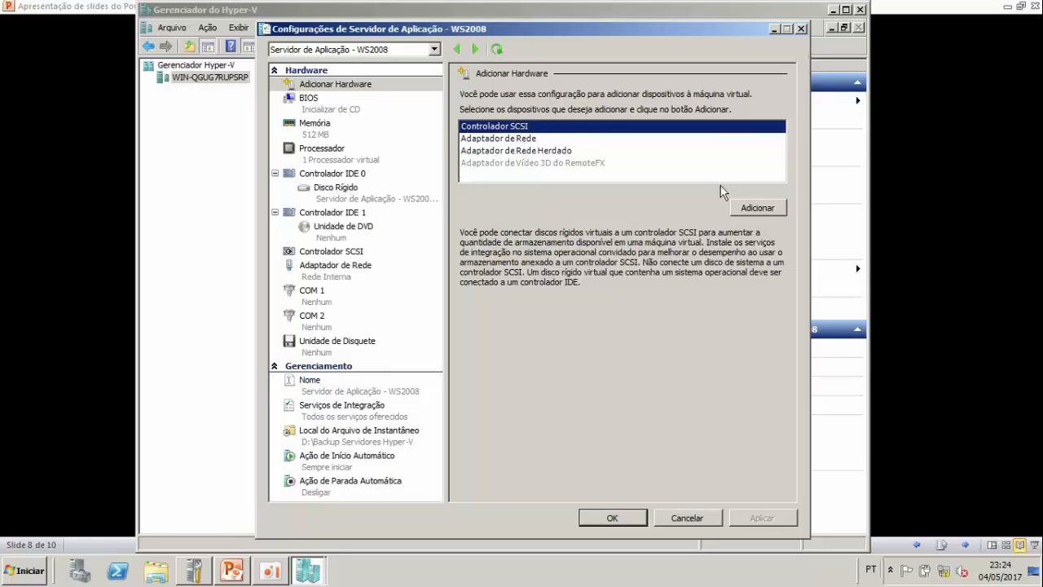
{"action": "left_click", "coordinate": [748, 209]}
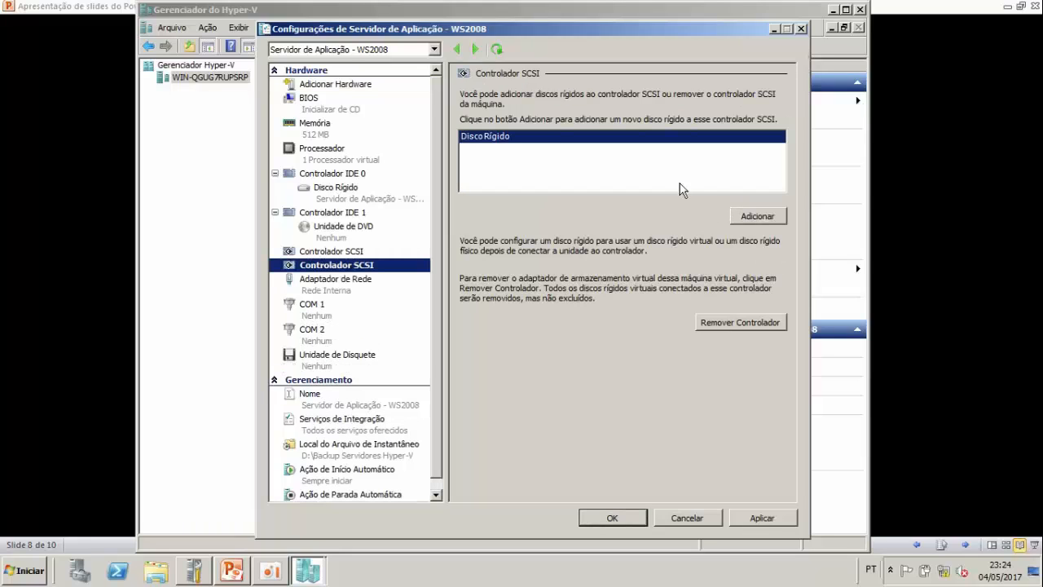
Step: Add a Disco Rígido to the new SCSI controller and check its available controller choices, keeping Controlador SCSI
{"action": "left_click", "coordinate": [486, 136]}
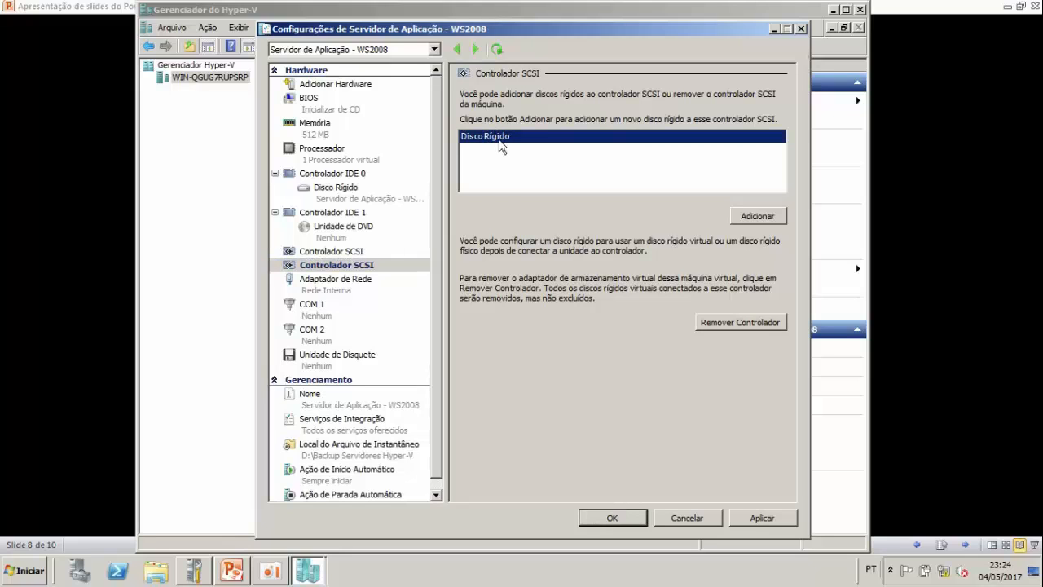
{"action": "left_click", "coordinate": [758, 216]}
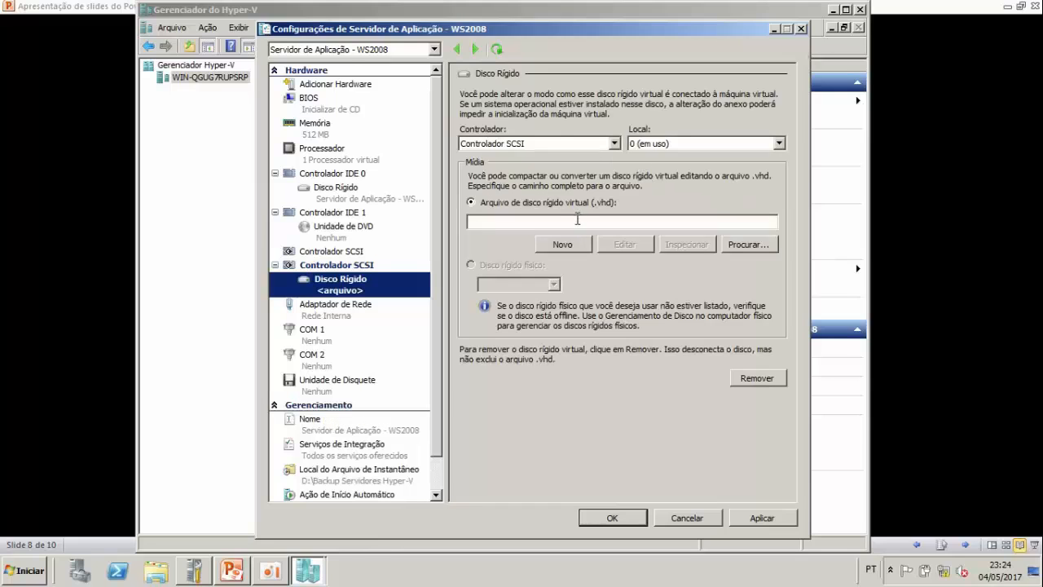
{"action": "left_click", "coordinate": [602, 147]}
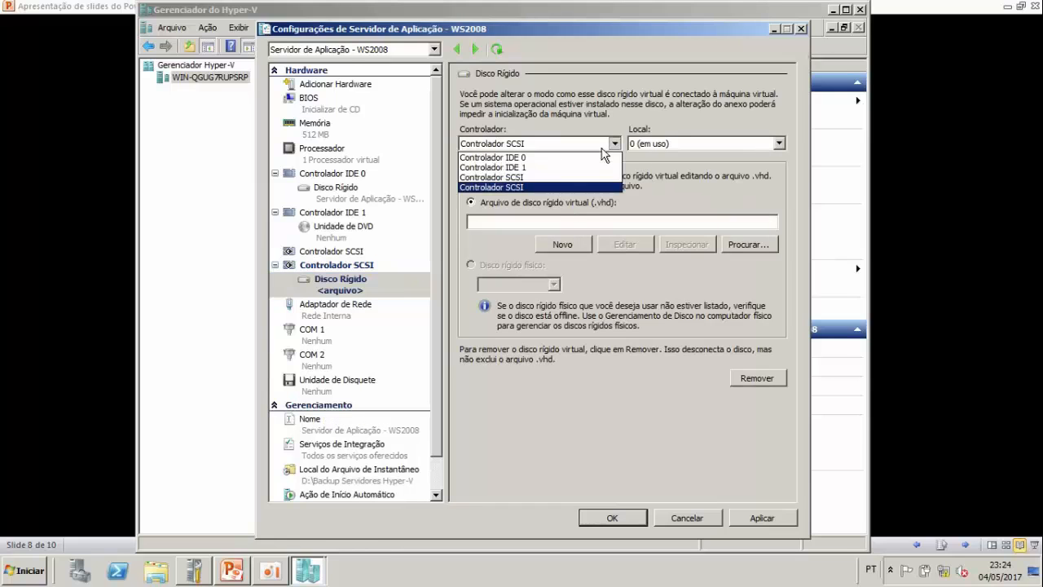
{"action": "left_click", "coordinate": [601, 148]}
{"action": "left_click", "coordinate": [601, 147]}
{"action": "left_click", "coordinate": [602, 148]}
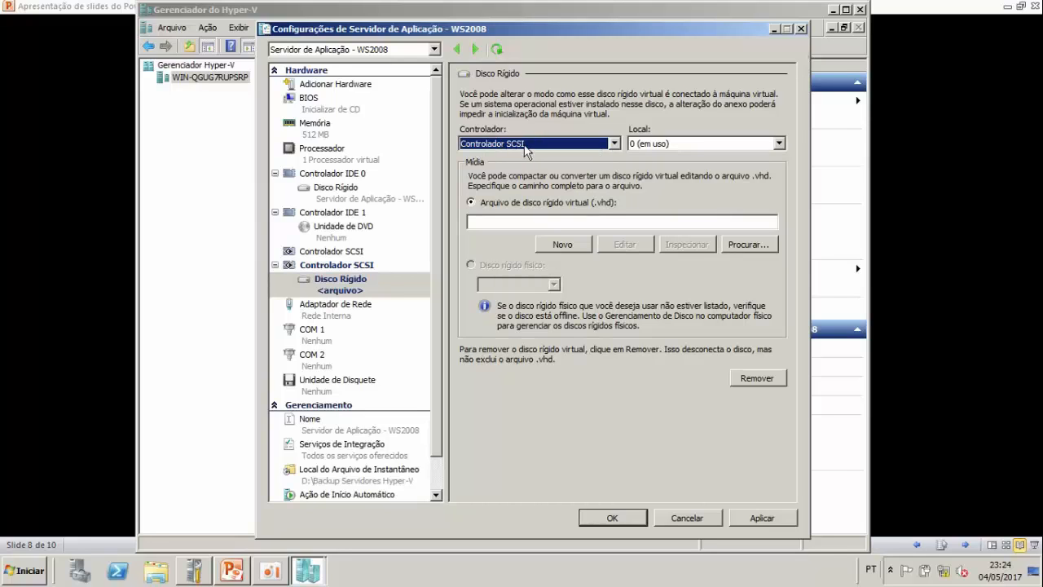
Step: Look through the controller locations and set the new hard disk's location to 1
{"action": "left_click", "coordinate": [686, 144]}
{"action": "left_click", "coordinate": [687, 148]}
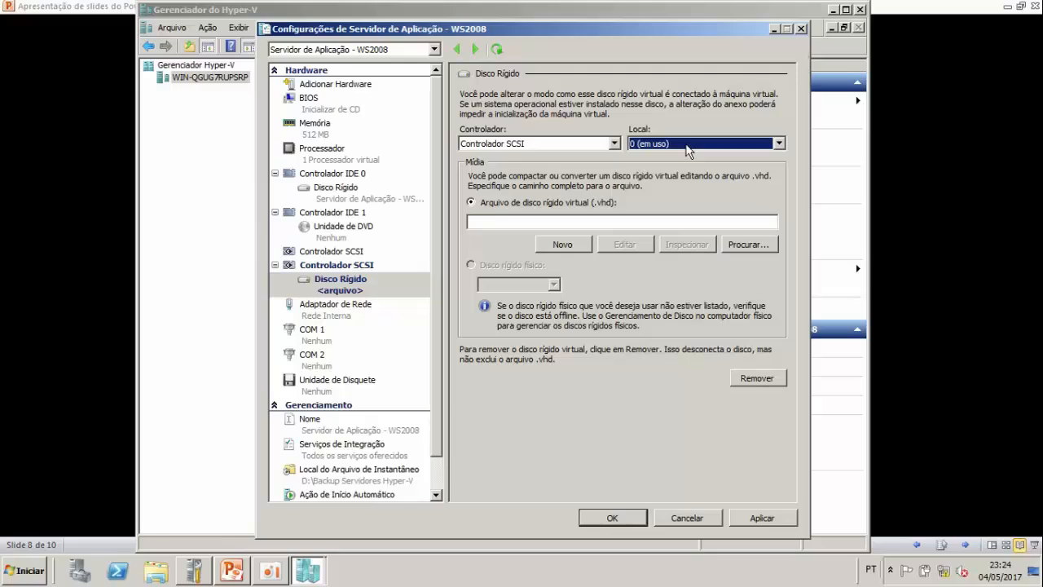
{"action": "left_click", "coordinate": [686, 146]}
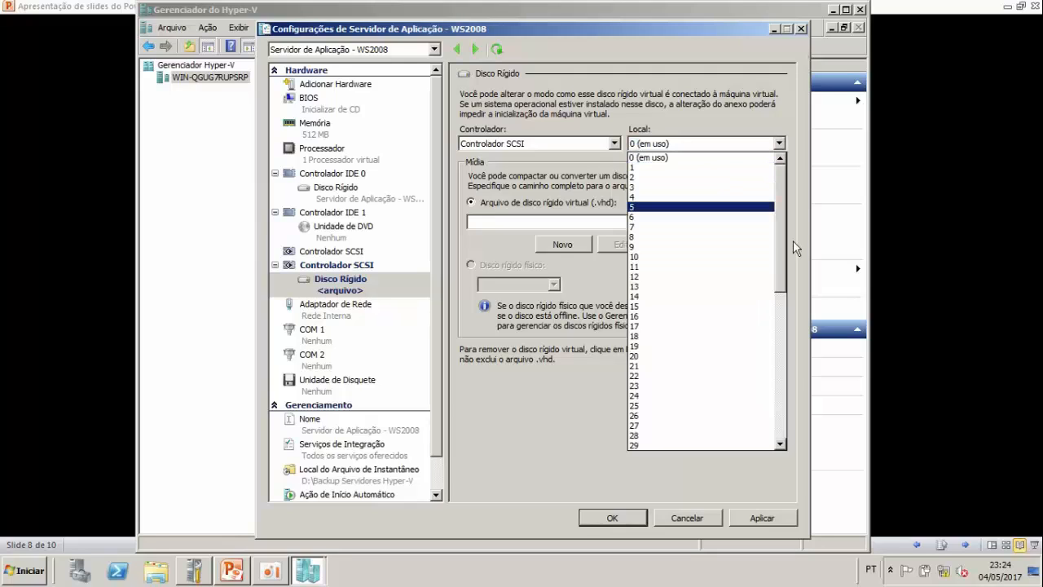
{"action": "left_click_drag", "start_coordinate": [781, 249], "coordinate": [758, 137]}
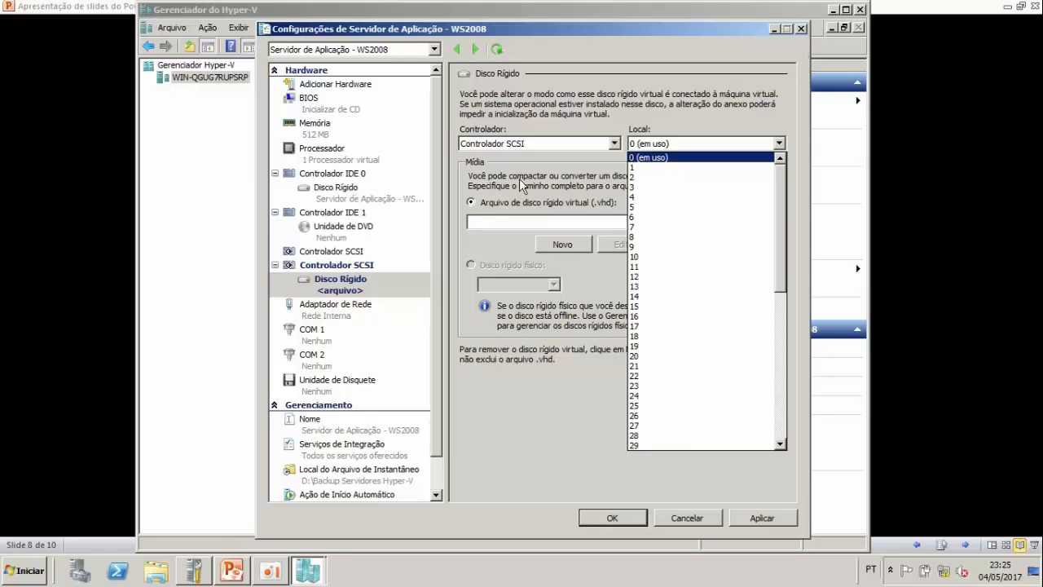
{"action": "left_click", "coordinate": [634, 167]}
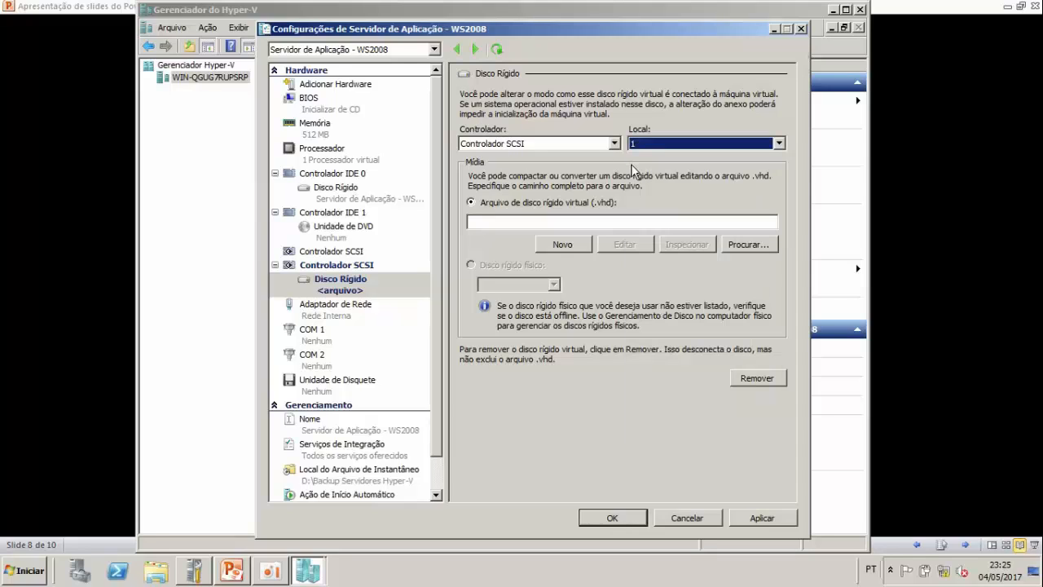
Step: Try entering a plain name, ending with Arquivos, as the new disk's virtual hard disk file
{"action": "left_click", "coordinate": [630, 221]}
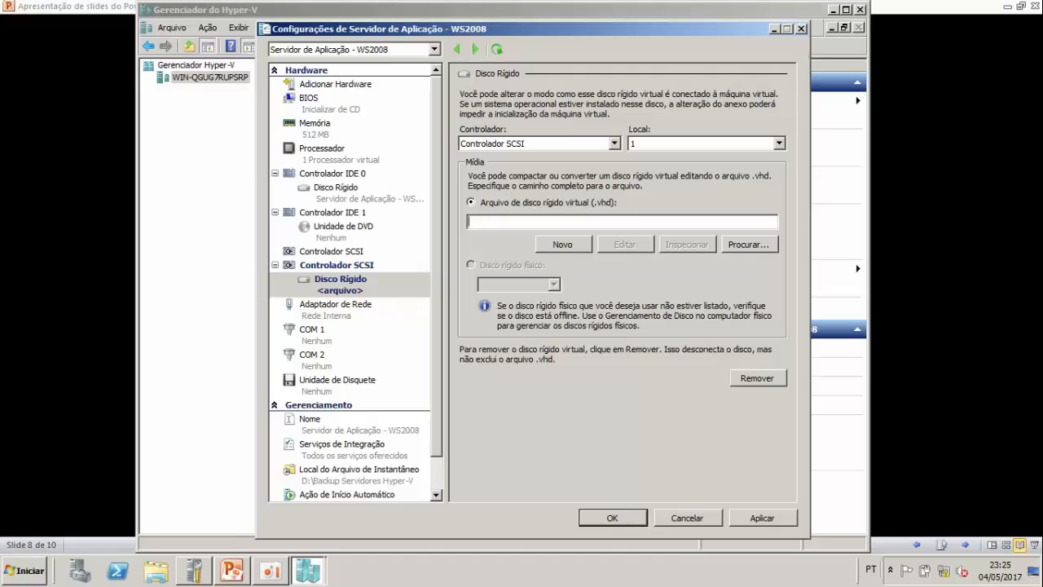
{"action": "type", "text": "Arquivos"}
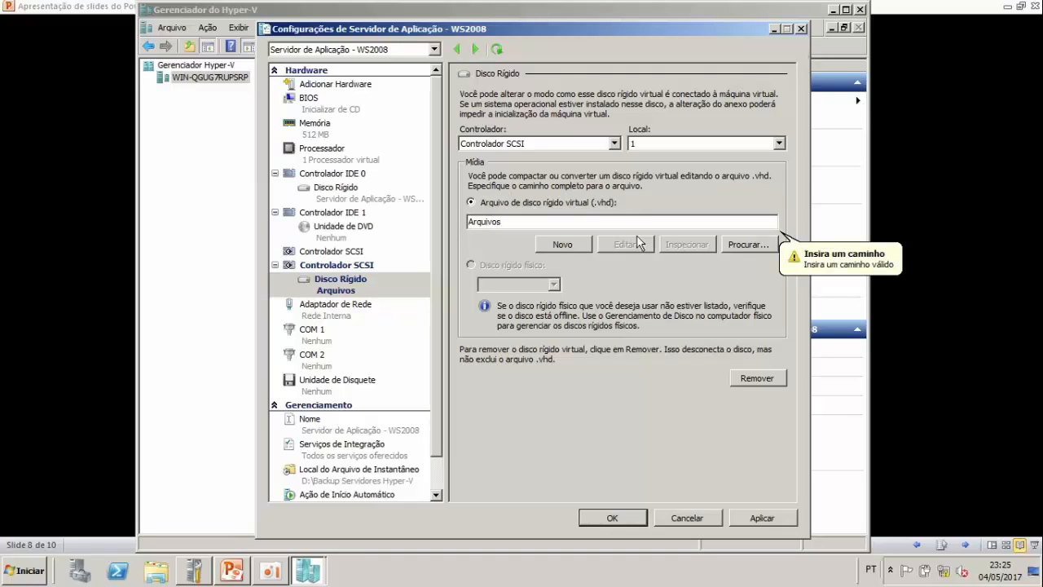
{"action": "key", "text": "BackSpace"}
{"action": "key", "text": "BackSpace"}
{"action": "key", "text": "BackSpace"}
{"action": "key", "text": "BackSpace"}
{"action": "key", "text": "BackSpace"}
{"action": "key", "text": "BackSpace"}
{"action": "key", "text": "BackSpace"}
{"action": "key", "text": "BackSpace"}
{"action": "type", "text": "Disco Ridigo"}
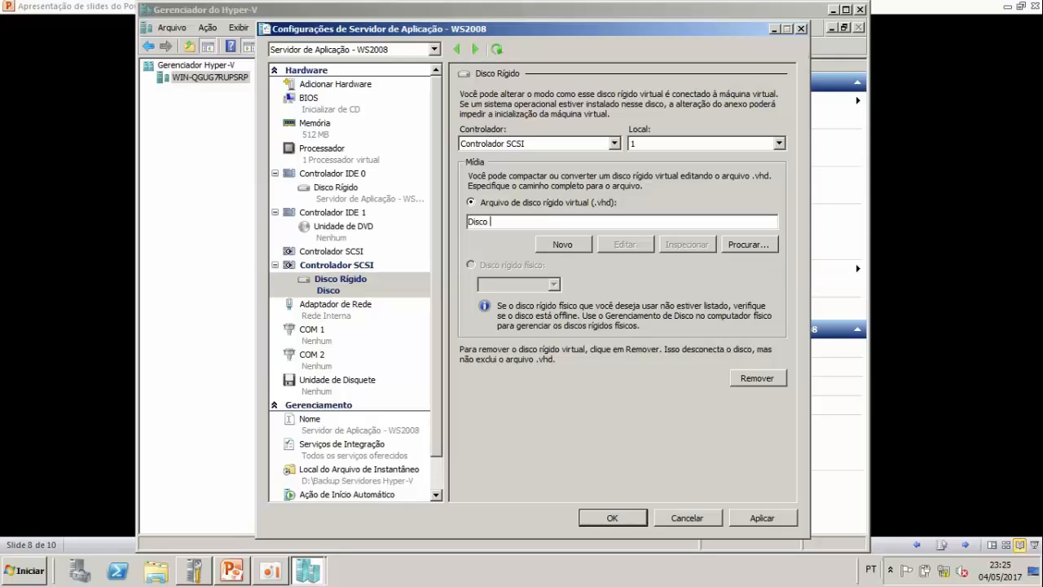
{"action": "key", "text": "BackSpace"}
{"action": "key", "text": "BackSpace"}
{"action": "key", "text": "BackSpace"}
{"action": "key", "text": "BackSpace"}
{"action": "key", "text": "BackSpace"}
{"action": "type", "text": "gido Do"}
{"action": "key", "text": "BackSpace"}
{"action": "key", "text": "BackSpace"}
{"action": "key", "text": "BackSpace"}
{"action": "key", "text": "BackSpace"}
{"action": "key", "text": "BackSpace"}
{"action": "key", "text": "BackSpace"}
{"action": "key", "text": "BackSpace"}
{"action": "key", "text": "BackSpace"}
{"action": "key", "text": "BackSpace"}
{"action": "key", "text": "BackSpace"}
{"action": "key", "text": "BackSpace"}
{"action": "key", "text": "BackSpace"}
{"action": "key", "text": "BackSpace"}
{"action": "key", "text": "BackSpace"}
{"action": "key", "text": "BackSpace"}
{"action": "type", "text": "Arquivos"}
{"action": "left_click", "coordinate": [568, 248]}
{"action": "left_click_drag", "start_coordinate": [525, 222], "coordinate": [405, 225]}
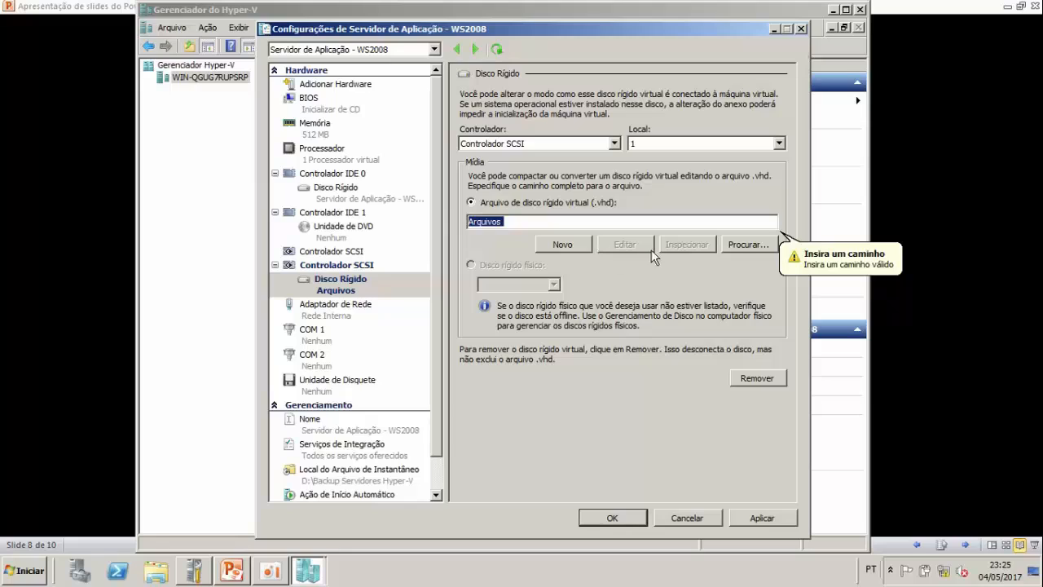
Step: Browse the Backup Servidores Hyper-V folder for a virtual hard disk file and cancel without choosing one
{"action": "left_click", "coordinate": [742, 245]}
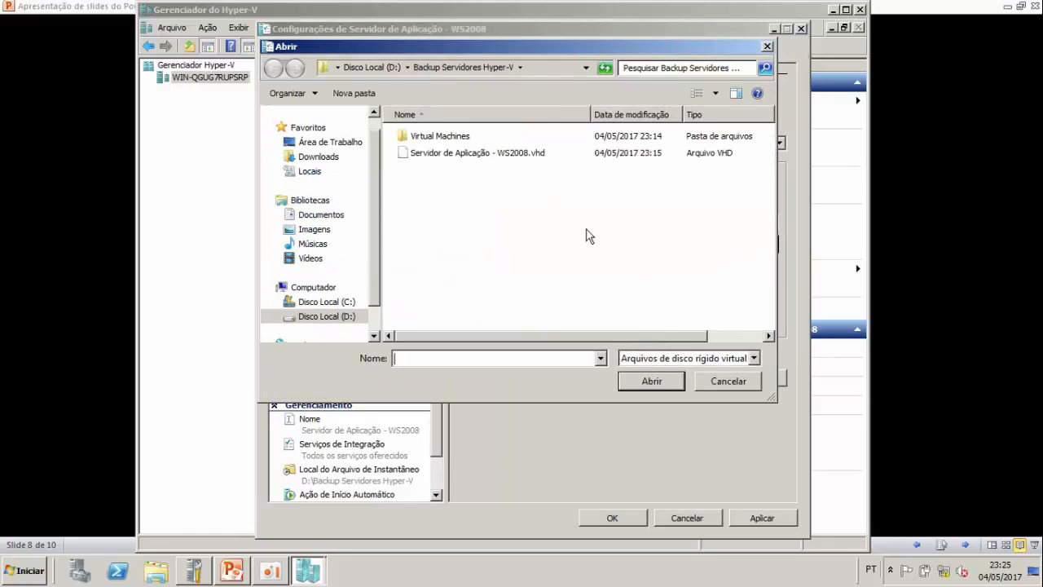
{"action": "left_click", "coordinate": [538, 67]}
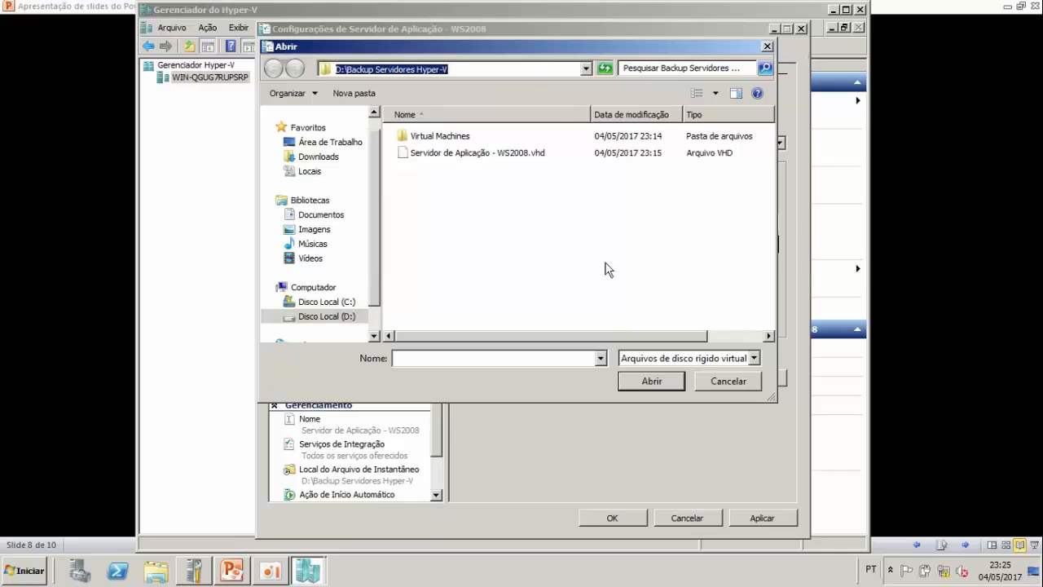
{"action": "left_click", "coordinate": [651, 381]}
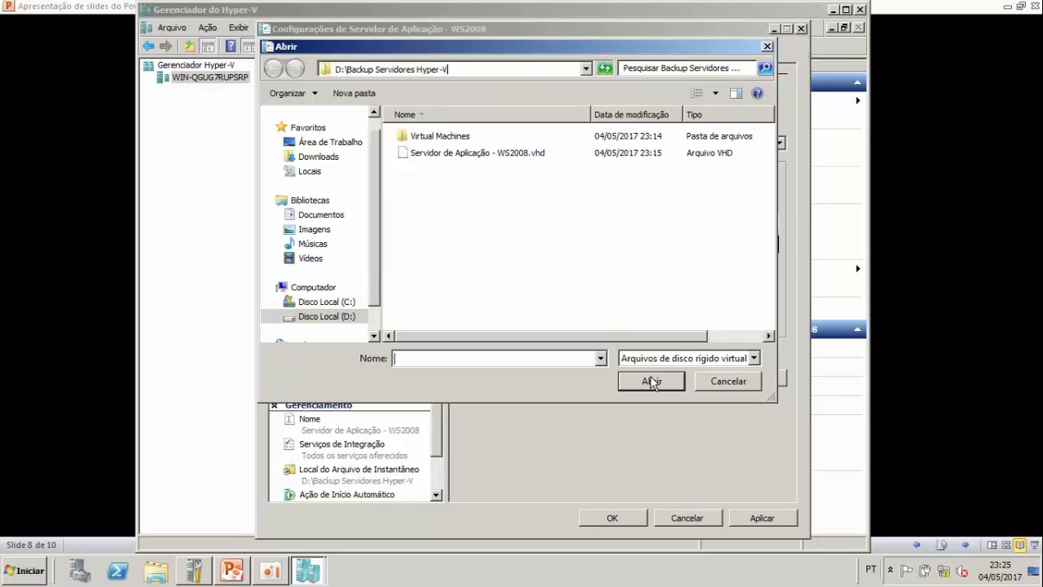
{"action": "left_click", "coordinate": [701, 381]}
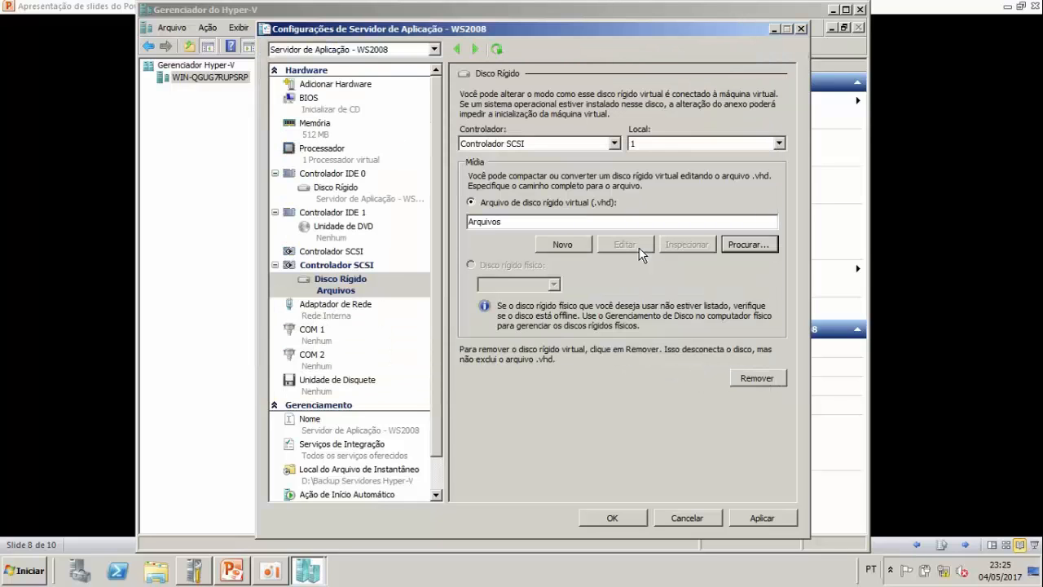
Step: Open the virtual hard disk creation wizard, cancel it, and clear Arquivos from the disk's file path
{"action": "left_click", "coordinate": [595, 226]}
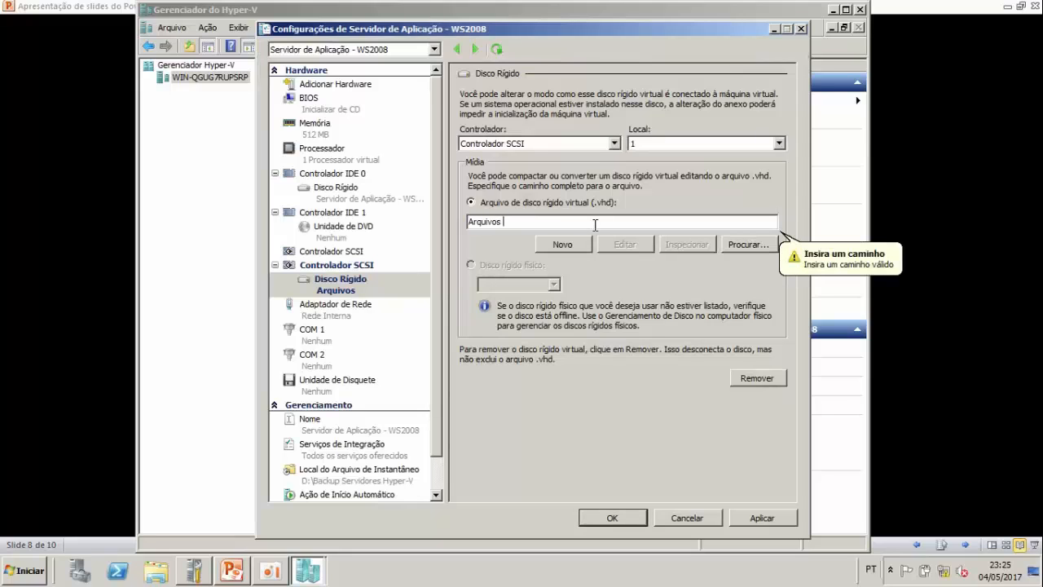
{"action": "left_click_drag", "start_coordinate": [596, 225], "coordinate": [361, 226]}
{"action": "left_click", "coordinate": [564, 248]}
{"action": "left_click", "coordinate": [564, 248]}
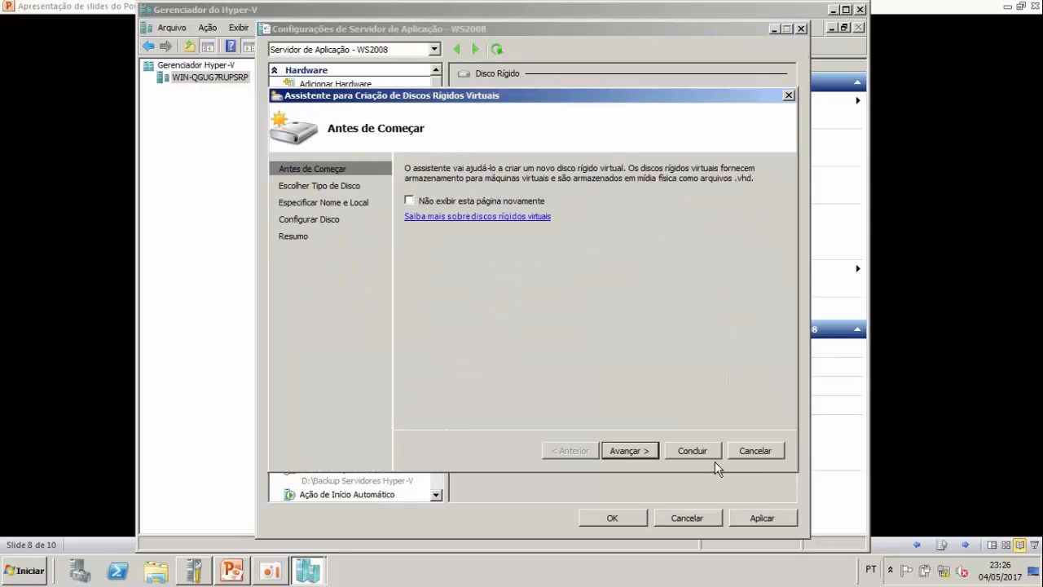
{"action": "left_click", "coordinate": [745, 453]}
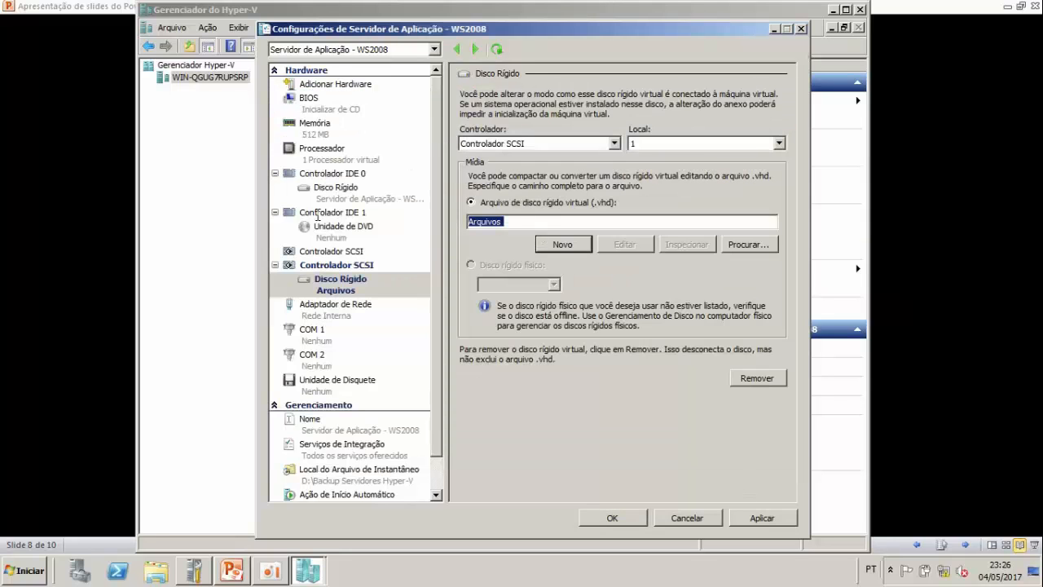
{"action": "key", "text": "BackSpace"}
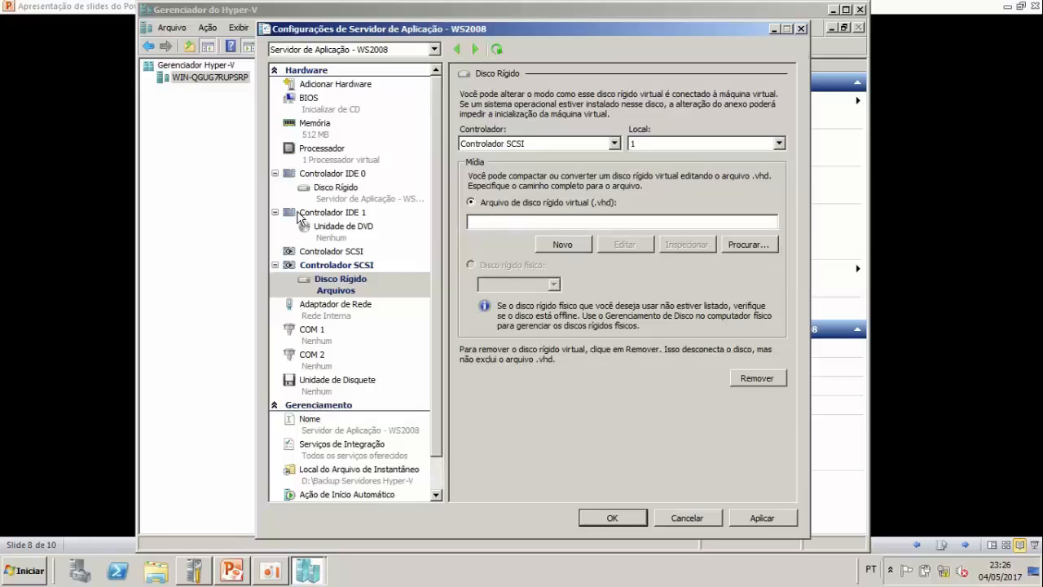
Step: Start creating a fixed-size virtual hard disk named Arquivos.vhd, stored in D:\Backup Servidores Hyper-V\
{"action": "left_click", "coordinate": [584, 247]}
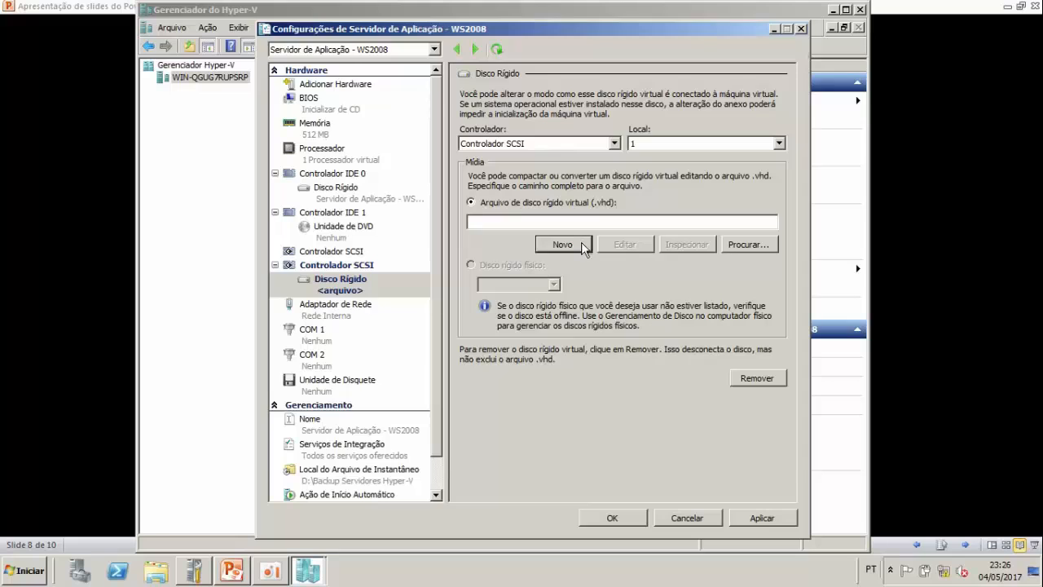
{"action": "left_click", "coordinate": [647, 455]}
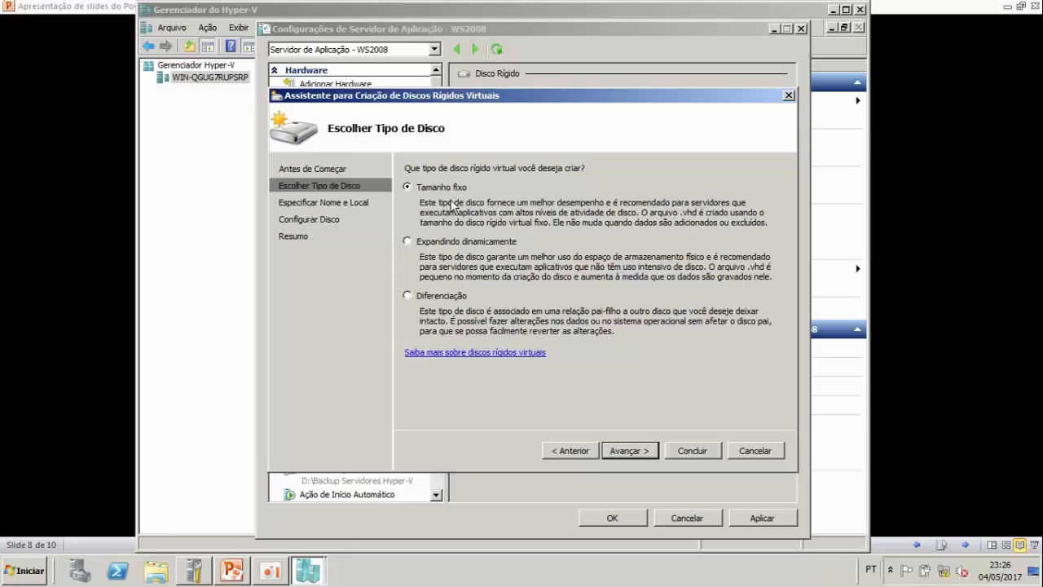
{"action": "left_click", "coordinate": [611, 449]}
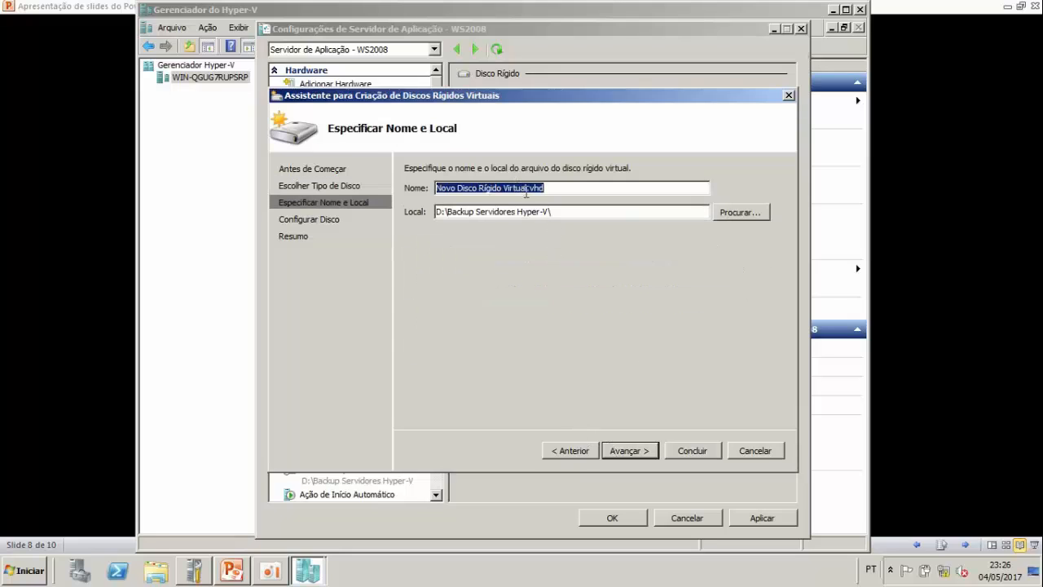
{"action": "left_click_drag", "start_coordinate": [527, 189], "coordinate": [421, 187]}
{"action": "key", "text": "BackSpace"}
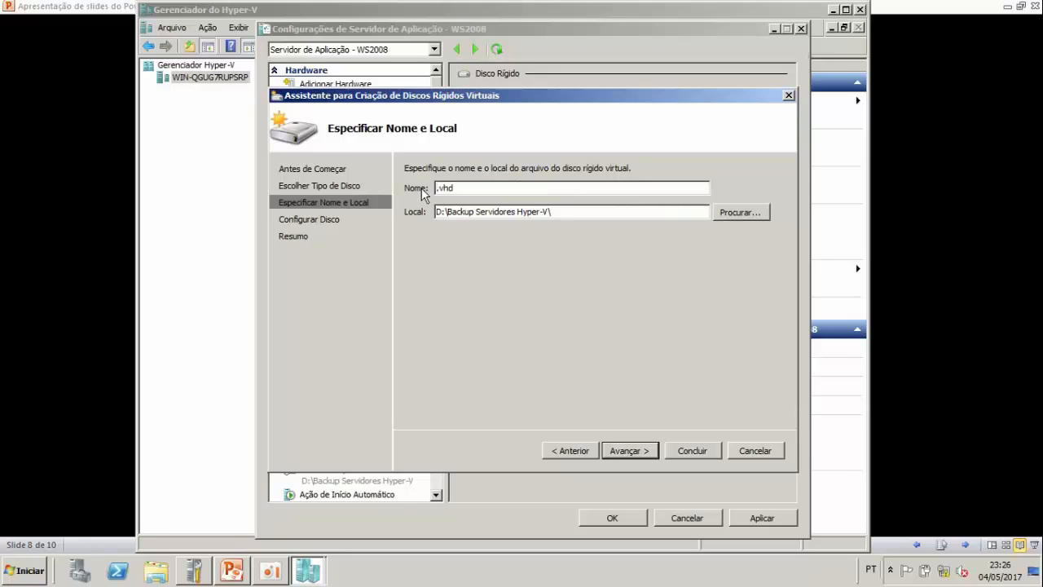
{"action": "type", "text": "Arquivos"}
{"action": "left_click_drag", "start_coordinate": [592, 215], "coordinate": [289, 223]}
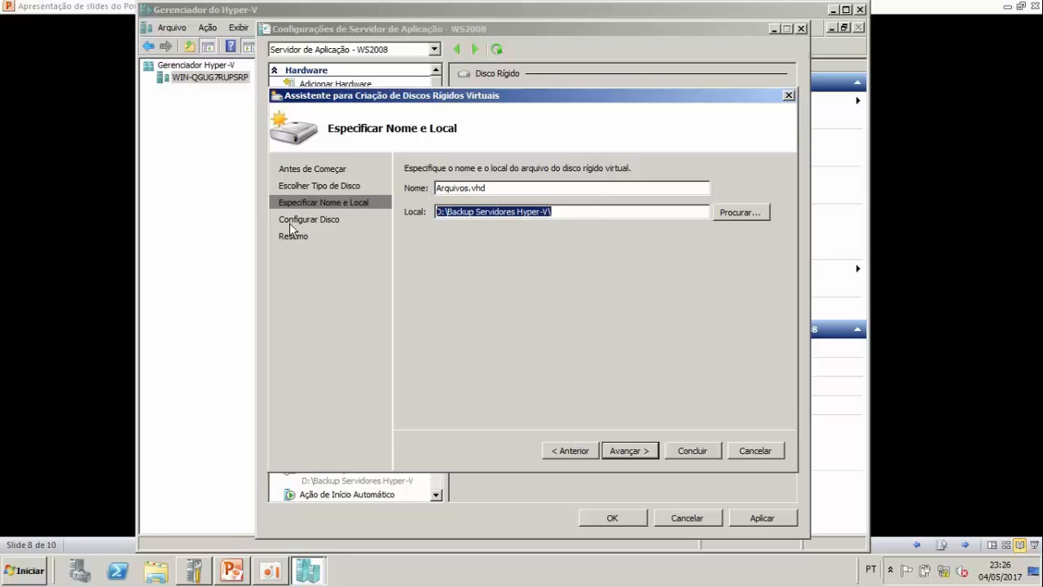
{"action": "left_click", "coordinate": [447, 210]}
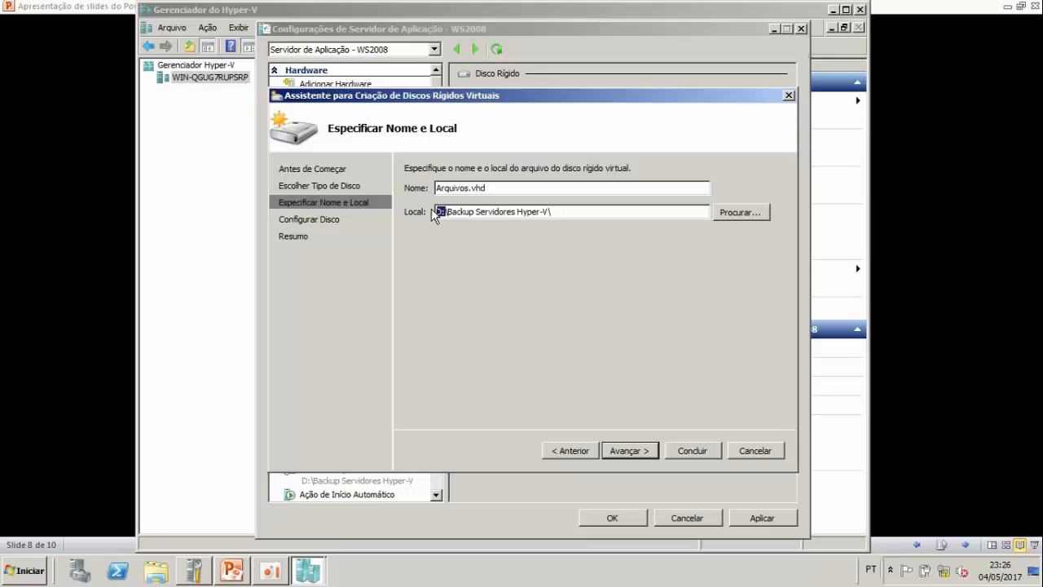
{"action": "left_click", "coordinate": [628, 451]}
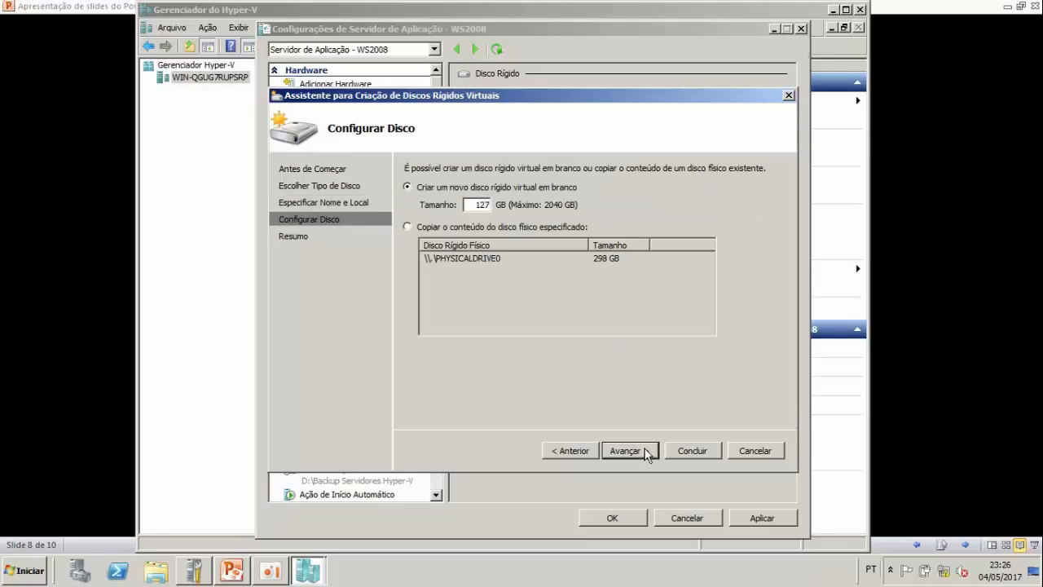
Step: Set the new blank virtual hard disk's size to 5 GB and finish creating it
{"action": "left_click_drag", "start_coordinate": [478, 204], "coordinate": [514, 210]}
{"action": "type", "text": "4"}
{"action": "key", "text": "BackSpace"}
{"action": "type", "text": "1"}
{"action": "left_click", "coordinate": [624, 450]}
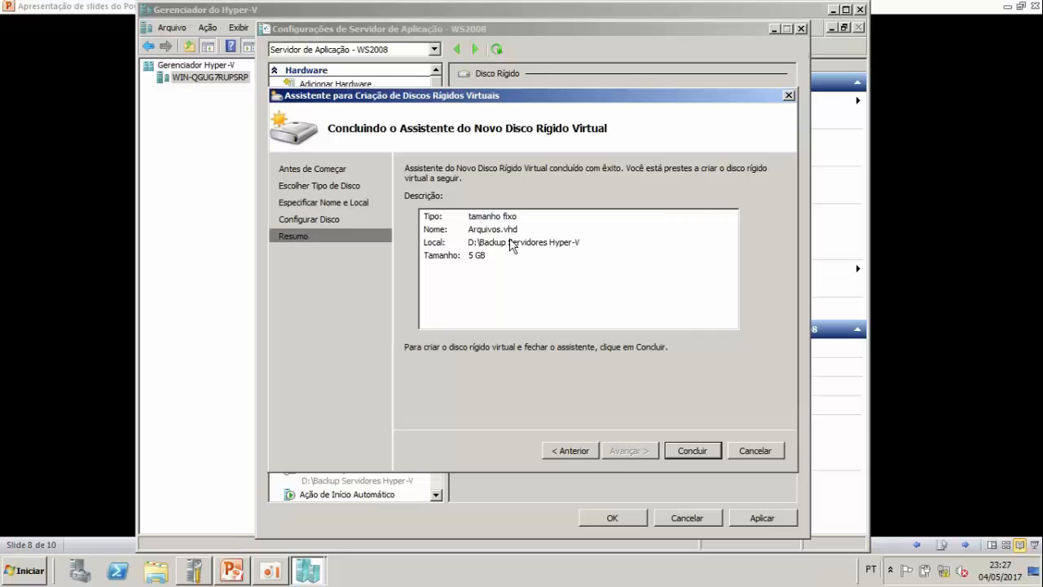
{"action": "left_click", "coordinate": [686, 453]}
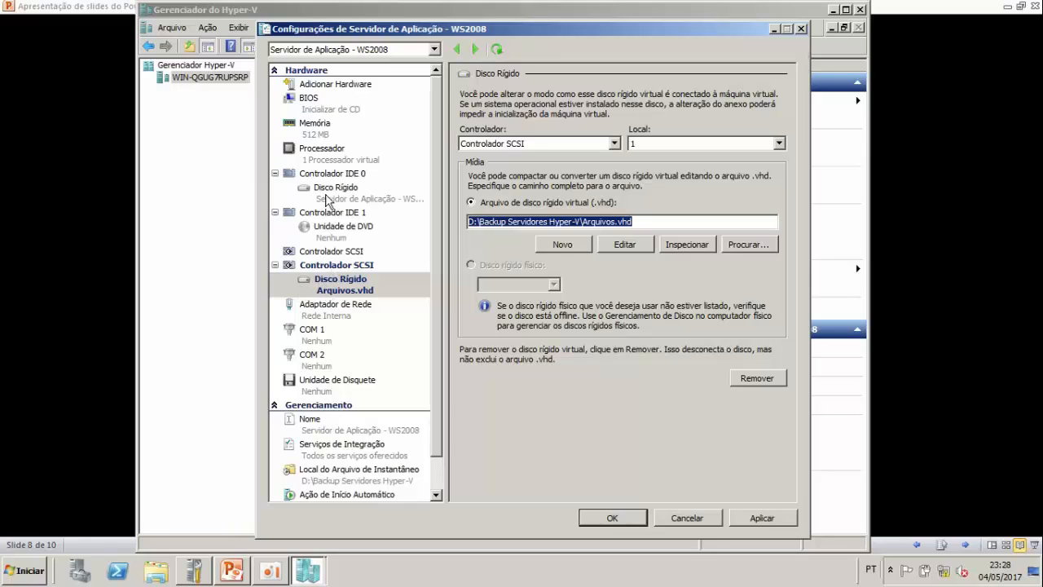
Step: Add a second network adapter to the virtual machine and connect it to Local Area Connection - Virtual Network
{"action": "left_click", "coordinate": [348, 87]}
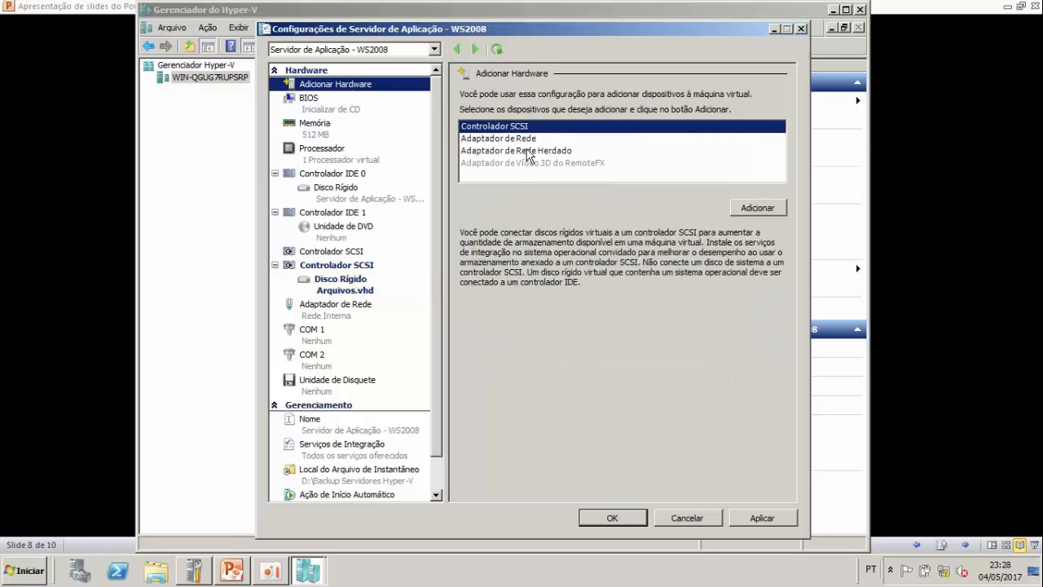
{"action": "left_click", "coordinate": [493, 138]}
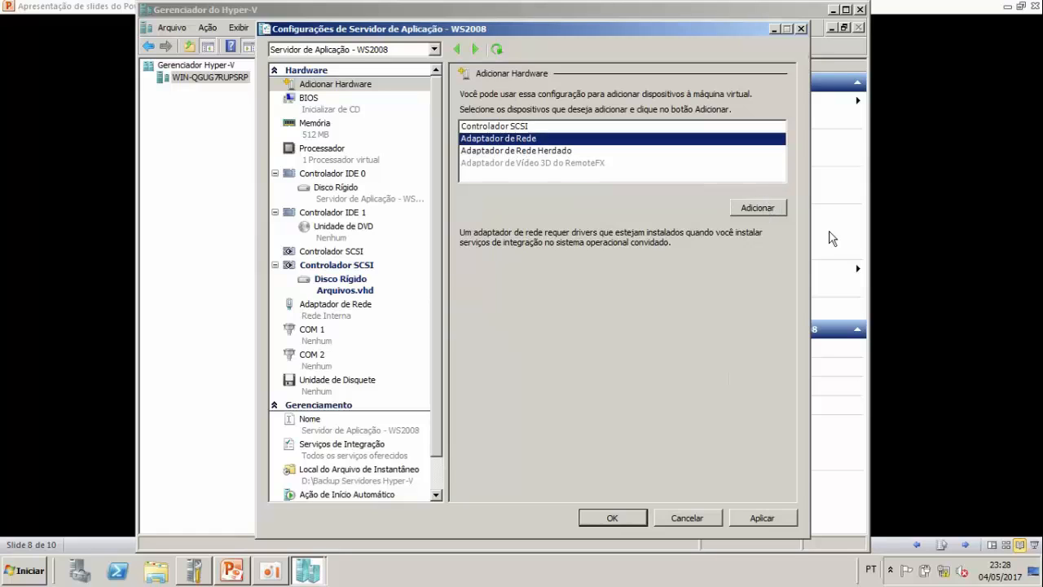
{"action": "left_click", "coordinate": [765, 211]}
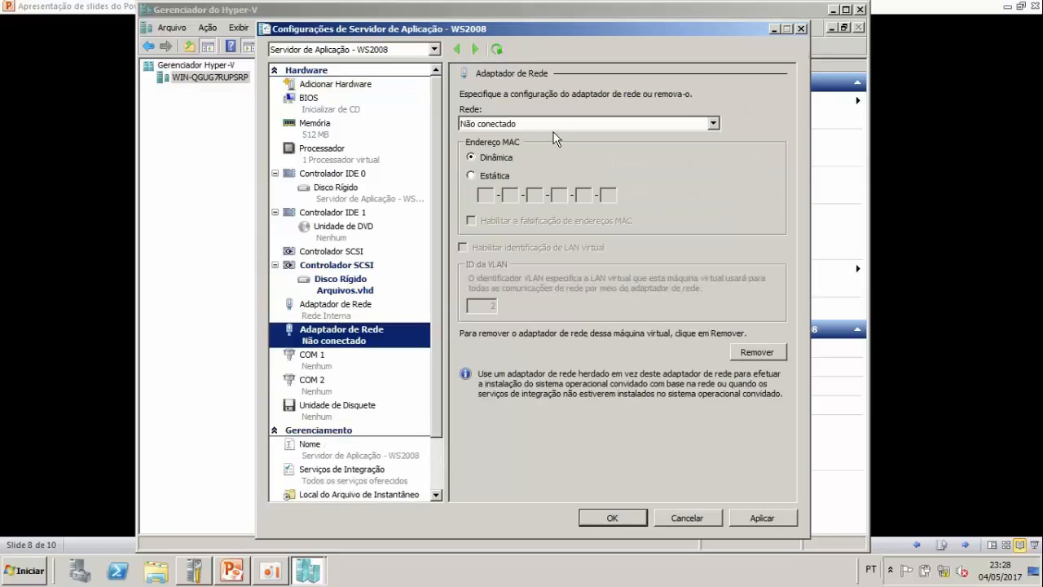
{"action": "left_click", "coordinate": [557, 124]}
{"action": "left_click", "coordinate": [556, 123]}
{"action": "left_click", "coordinate": [557, 123]}
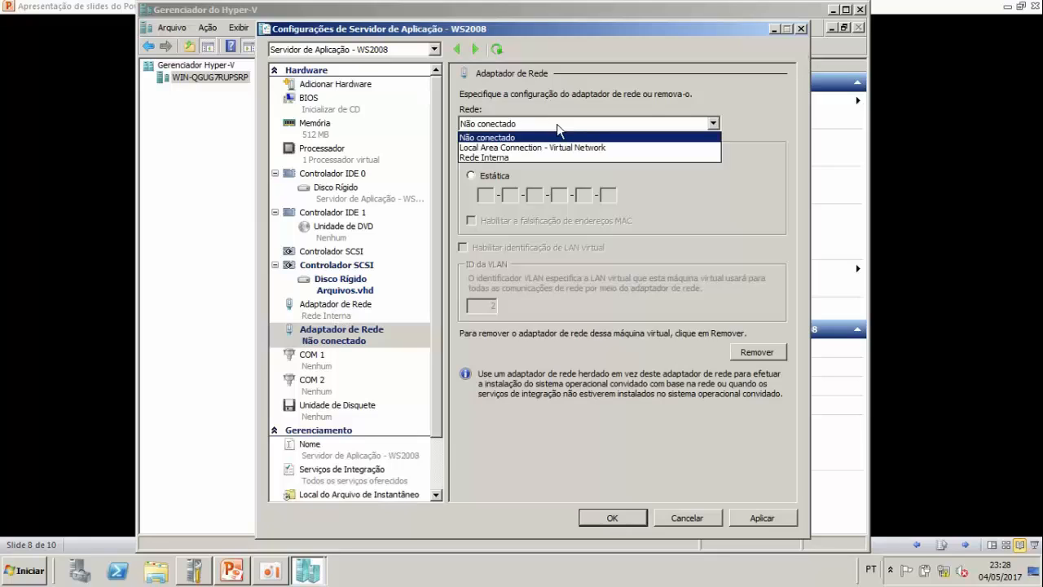
{"action": "left_click", "coordinate": [519, 147]}
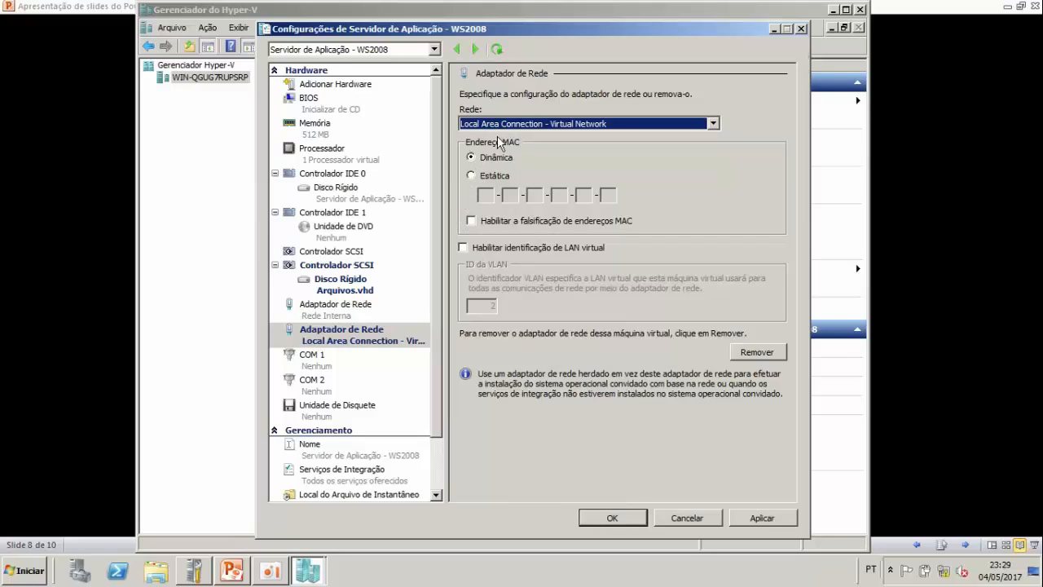
Step: Set the new adapter's MAC address to dynamic, apply the virtual machine's changes and close its settings
{"action": "left_click", "coordinate": [472, 176]}
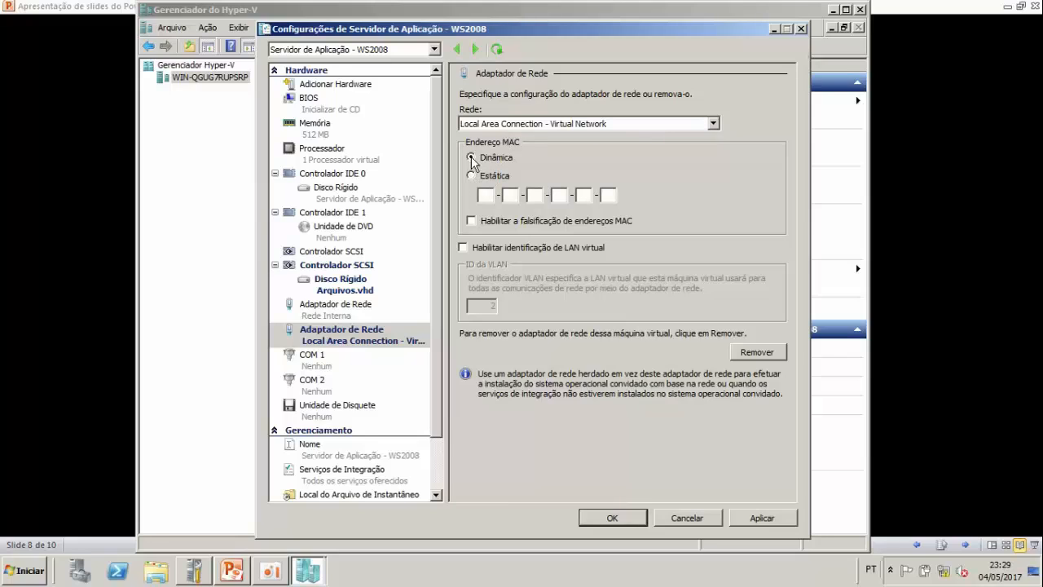
{"action": "left_click", "coordinate": [471, 157]}
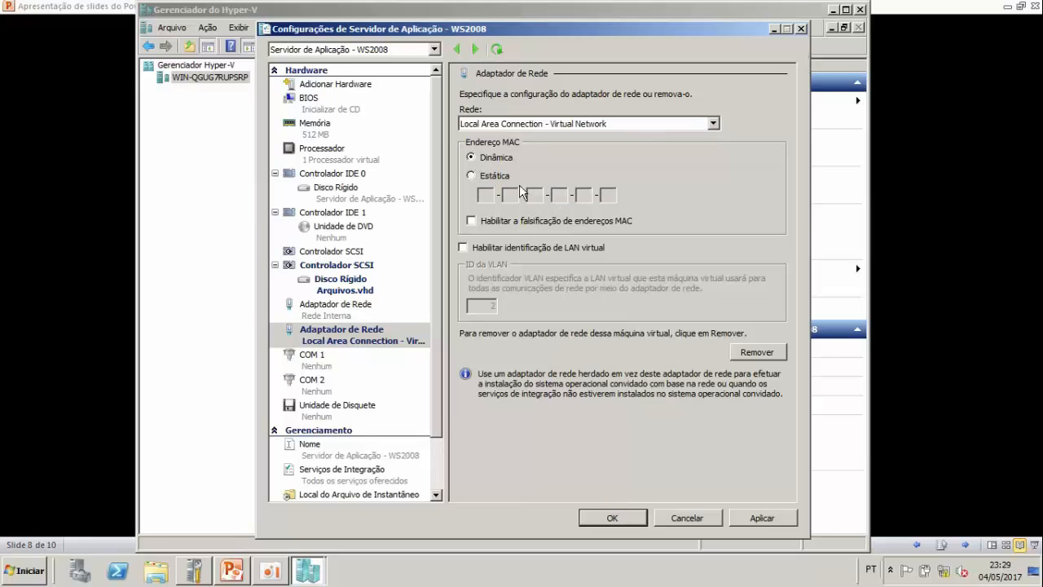
{"action": "left_click", "coordinate": [762, 519]}
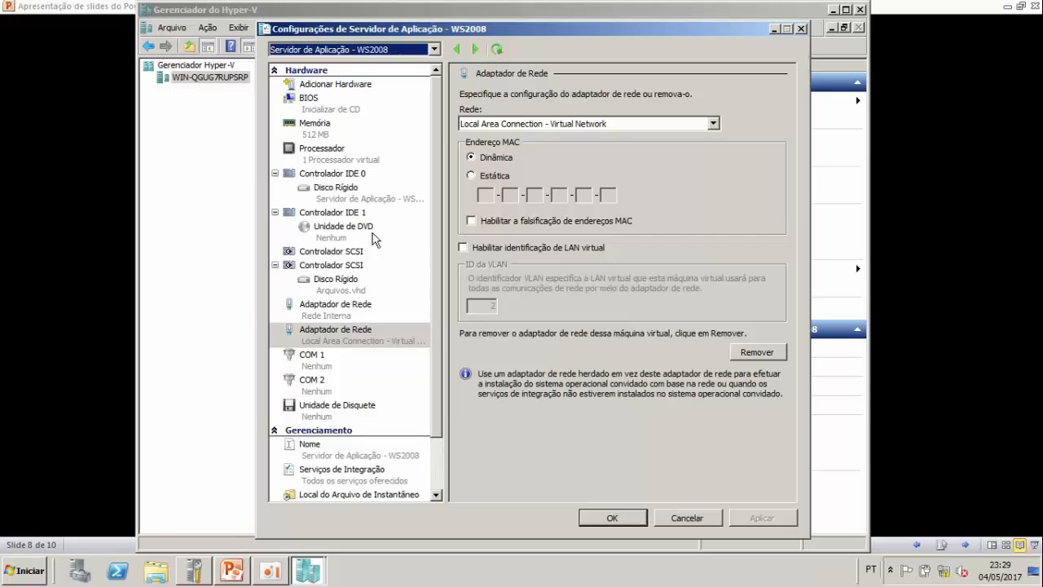
{"action": "left_click", "coordinate": [636, 524]}
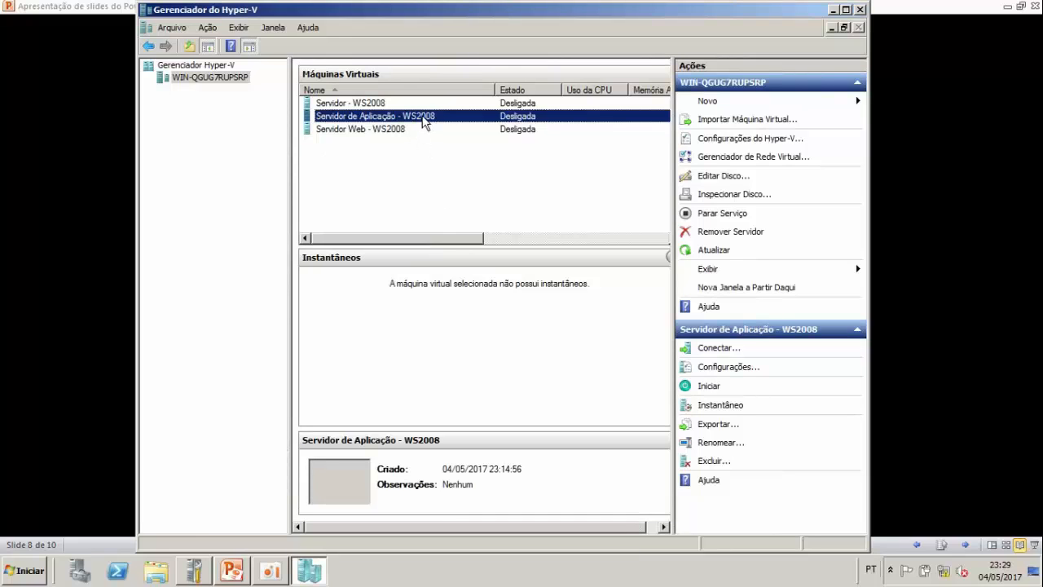
Step: Switch to the PowerPoint slide about configuring virtual machines and installing operating systems, and return to Hyper-V Manager
{"action": "left_click", "coordinate": [245, 568]}
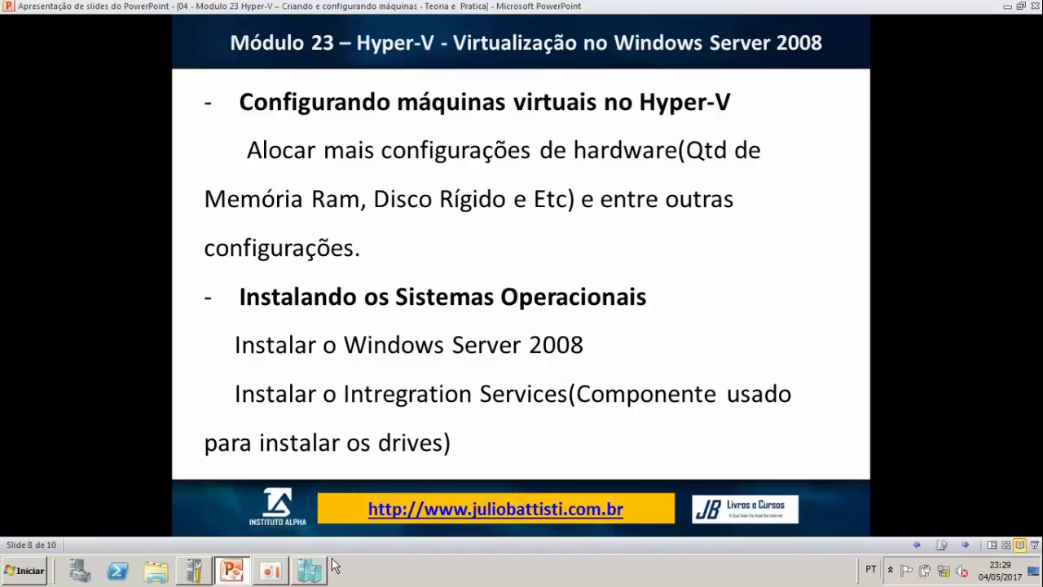
{"action": "mouse_move", "coordinate": [320, 571]}
{"action": "left_click", "coordinate": [318, 572]}
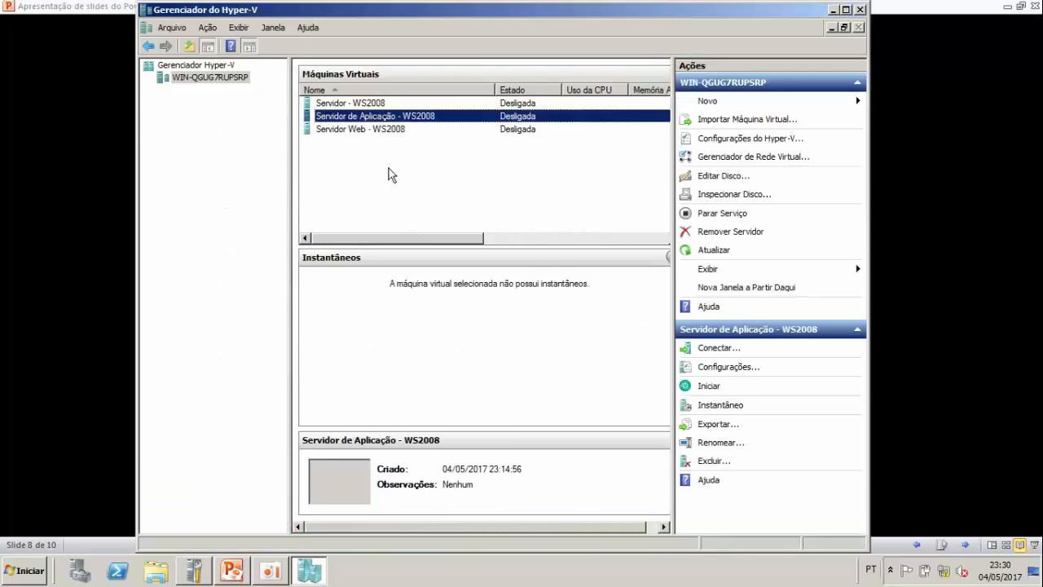
Step: Set the DVD drive of Servidor de Aplicação - WS2008 to use an image file and start browsing for it
{"action": "right_click", "coordinate": [392, 119]}
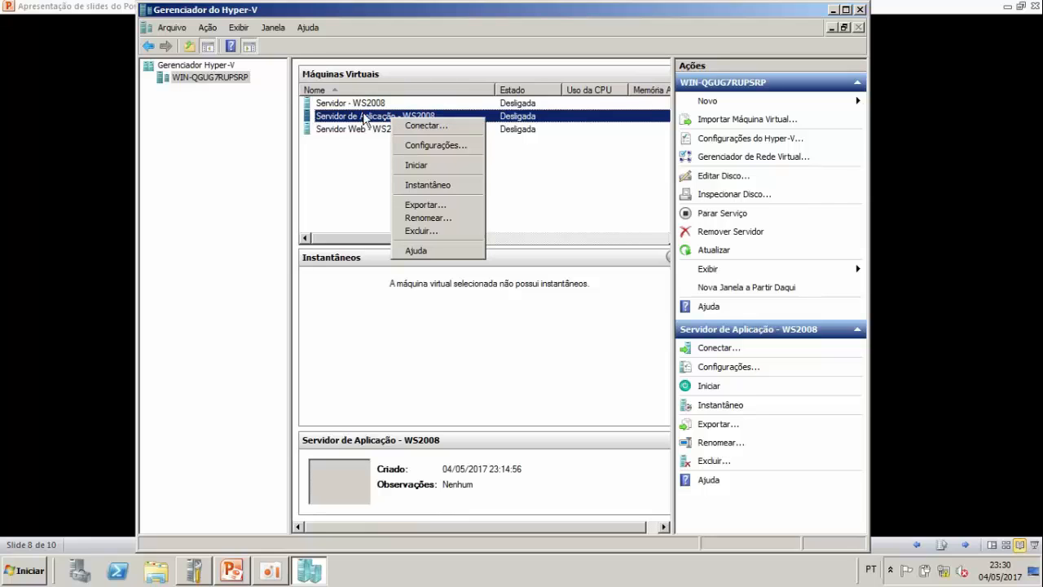
{"action": "left_click", "coordinate": [442, 144]}
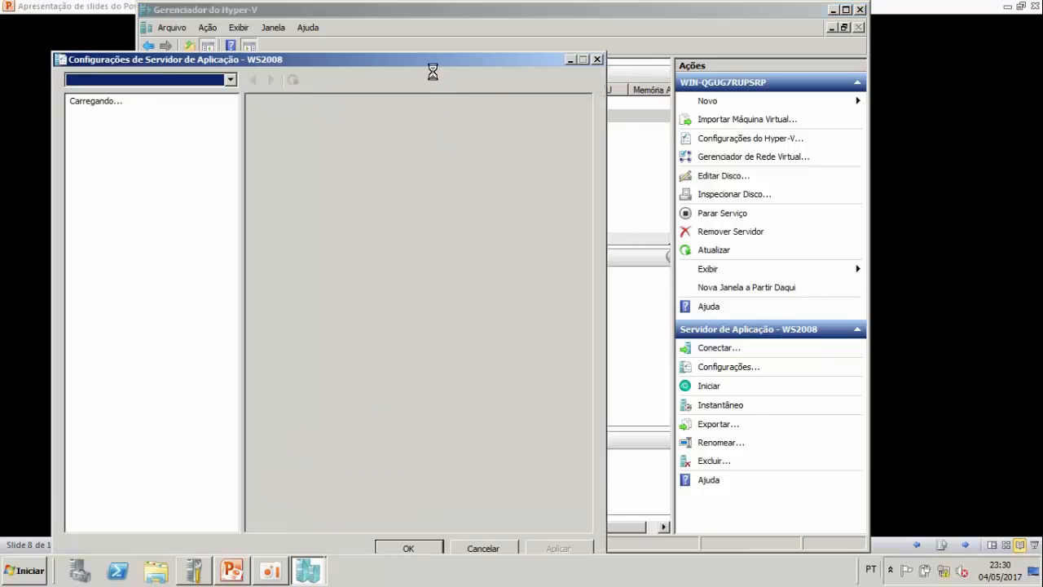
{"action": "left_click_drag", "start_coordinate": [430, 62], "coordinate": [512, 49]}
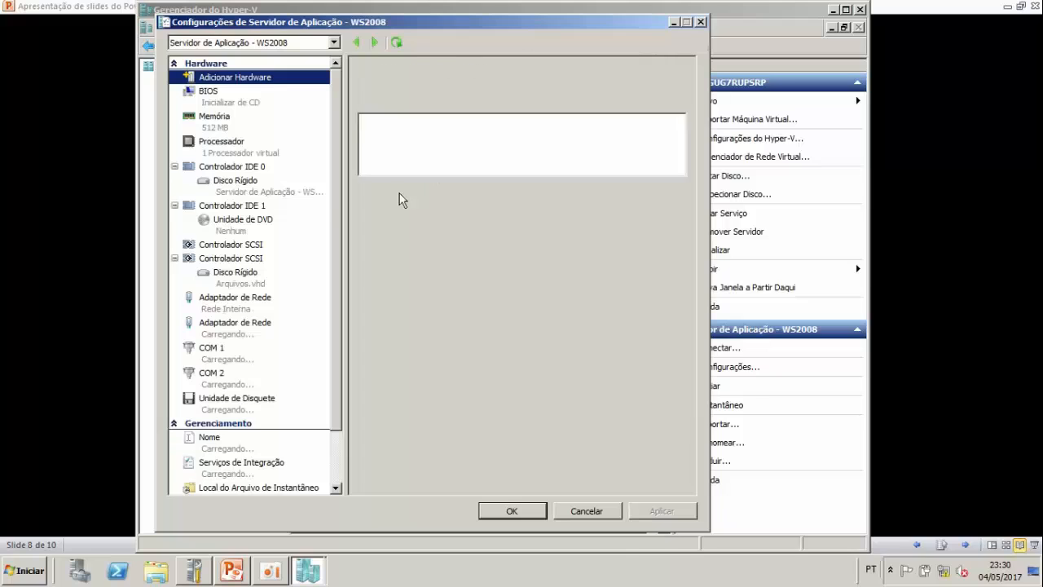
{"action": "left_click", "coordinate": [264, 222]}
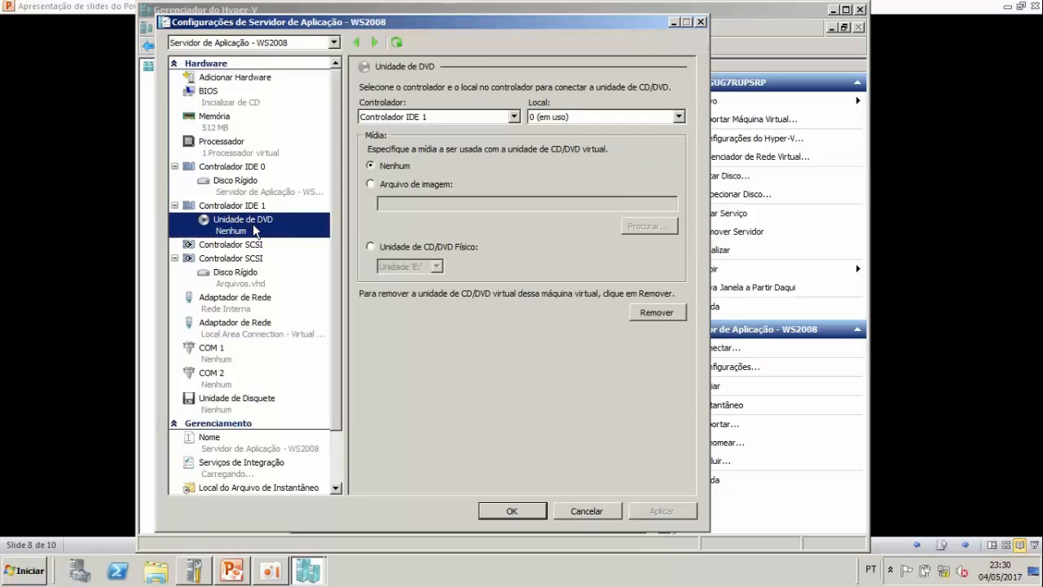
{"action": "left_click", "coordinate": [372, 185]}
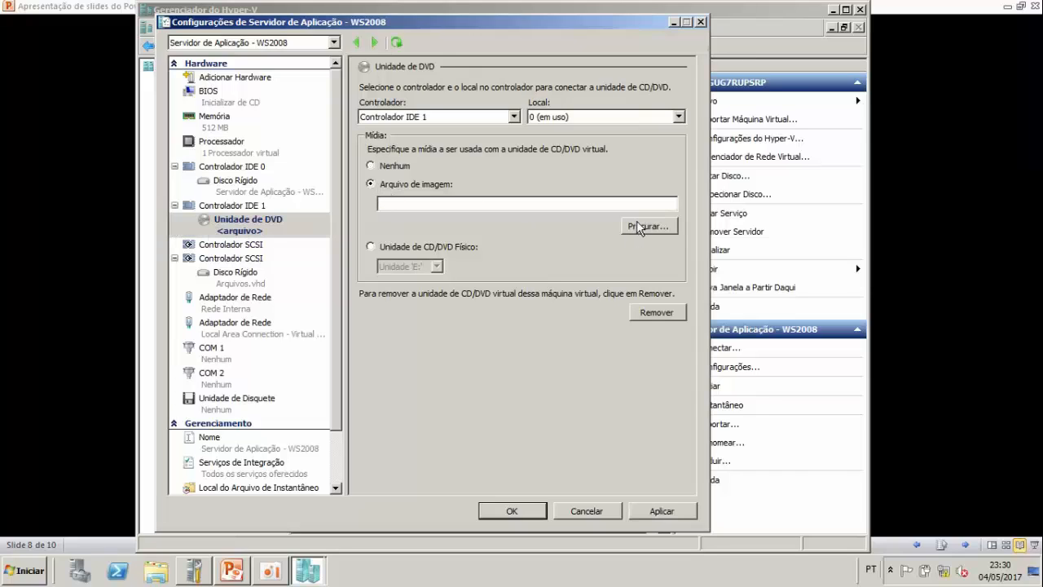
{"action": "left_click", "coordinate": [393, 203]}
{"action": "left_click", "coordinate": [654, 236]}
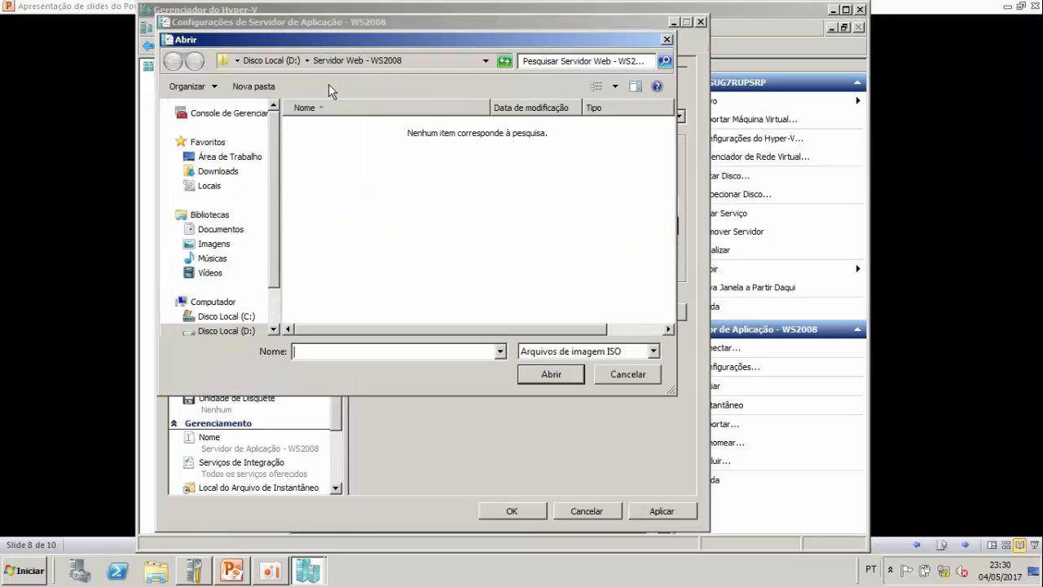
Step: Look for an ISO image in the Usuários folder on Disco Local (C:)
{"action": "scroll", "coordinate": [269, 204], "scroll_direction": "down", "scroll_amount": 1}
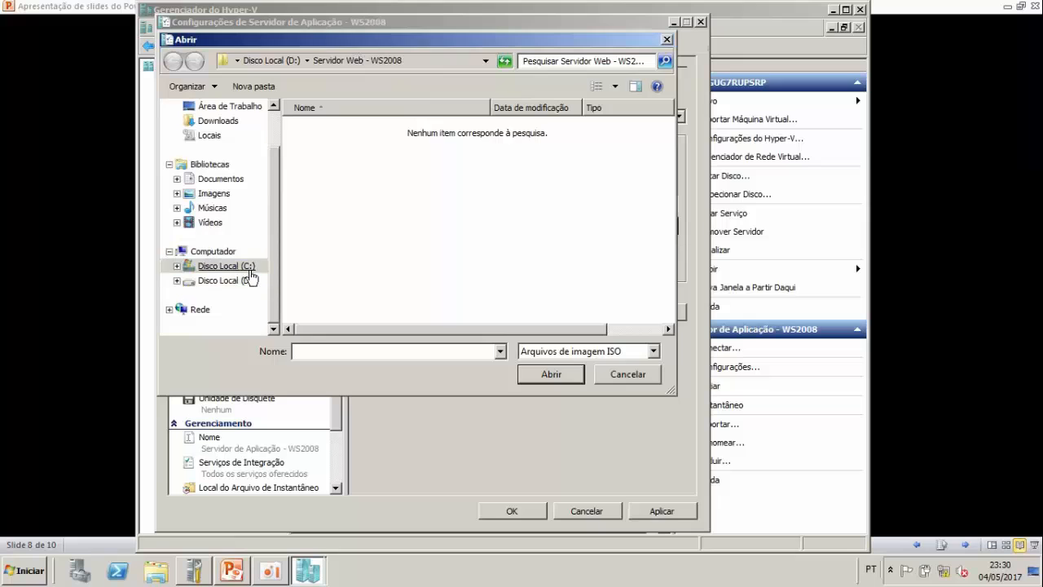
{"action": "left_click", "coordinate": [244, 268]}
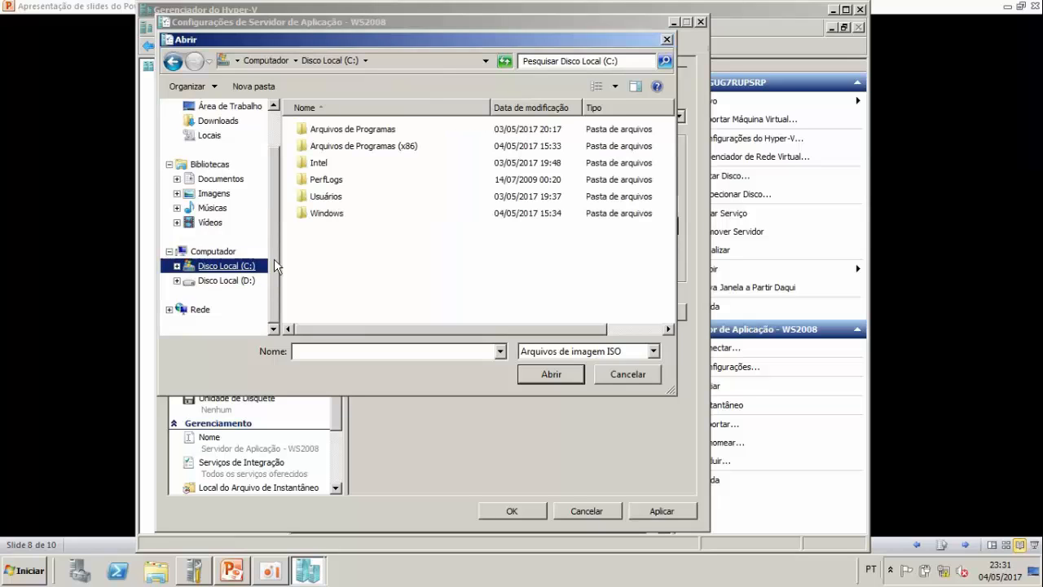
{"action": "left_click", "coordinate": [341, 197]}
{"action": "double_click", "coordinate": [341, 198]}
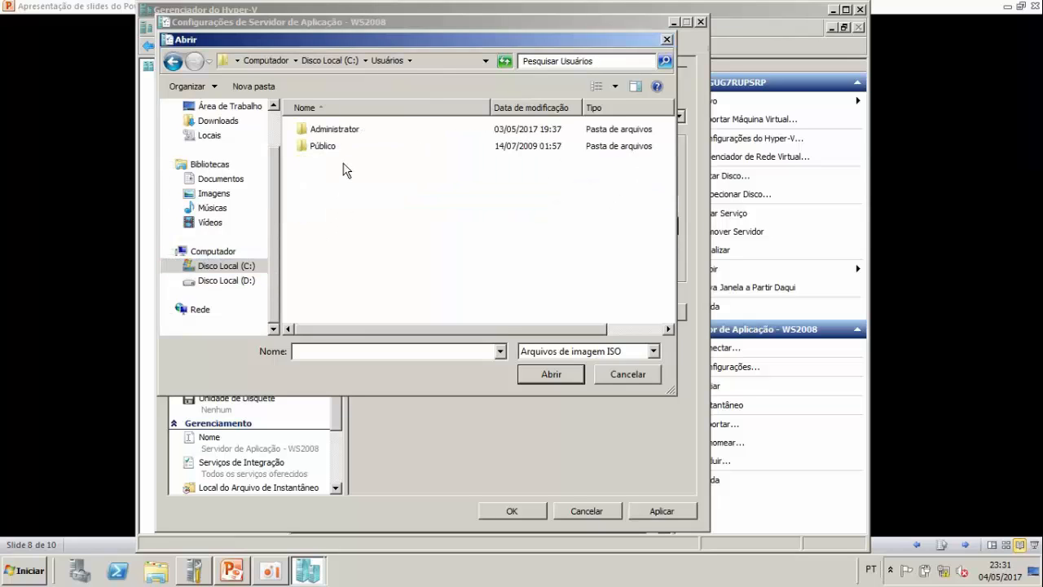
Step: Choose Windows Server 2008 x86.iso from Downloads\Windows Server 2008 32 bit NLT-Release.iso, in the Super user folder on Disco Local (D:), as the DVD image
{"action": "left_click", "coordinate": [236, 281]}
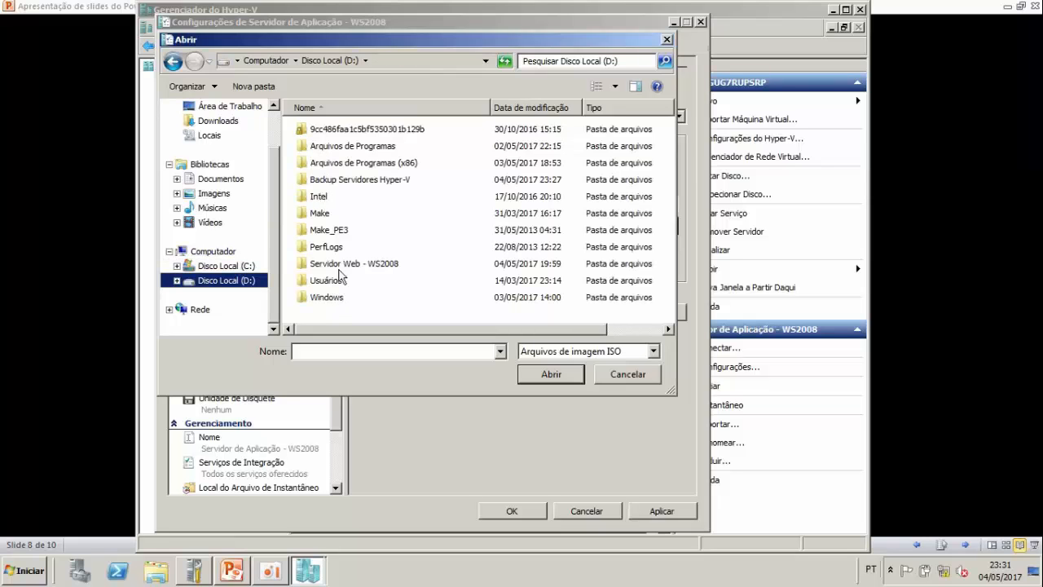
{"action": "double_click", "coordinate": [338, 282]}
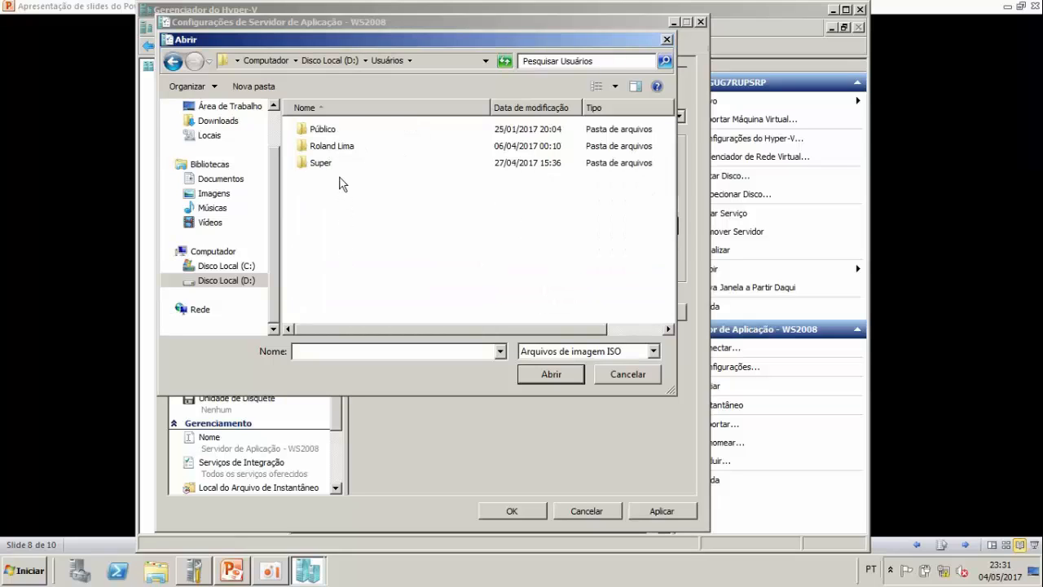
{"action": "left_click", "coordinate": [328, 163]}
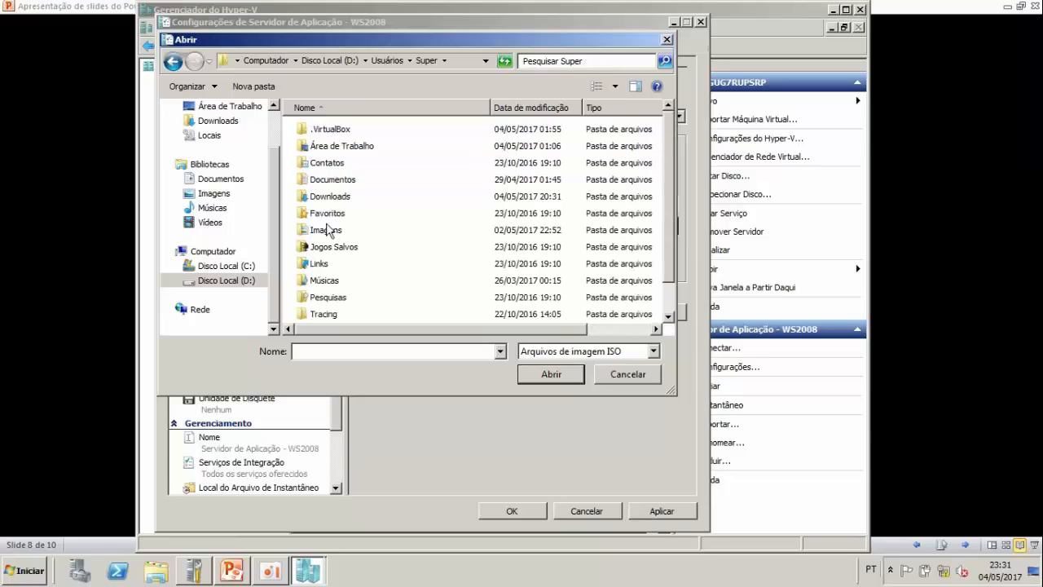
{"action": "left_click", "coordinate": [335, 198]}
{"action": "double_click", "coordinate": [335, 198]}
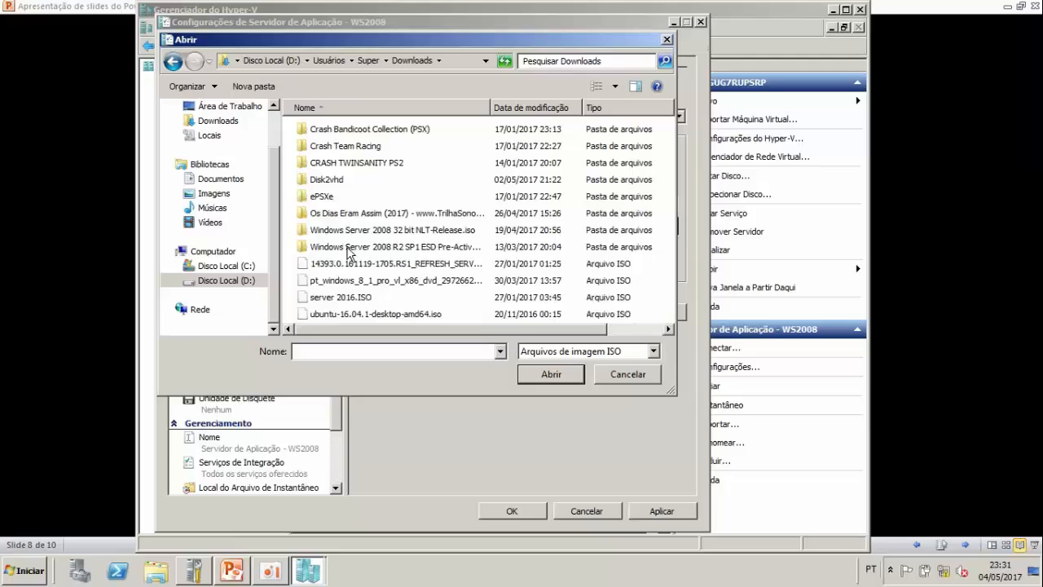
{"action": "left_click", "coordinate": [347, 231]}
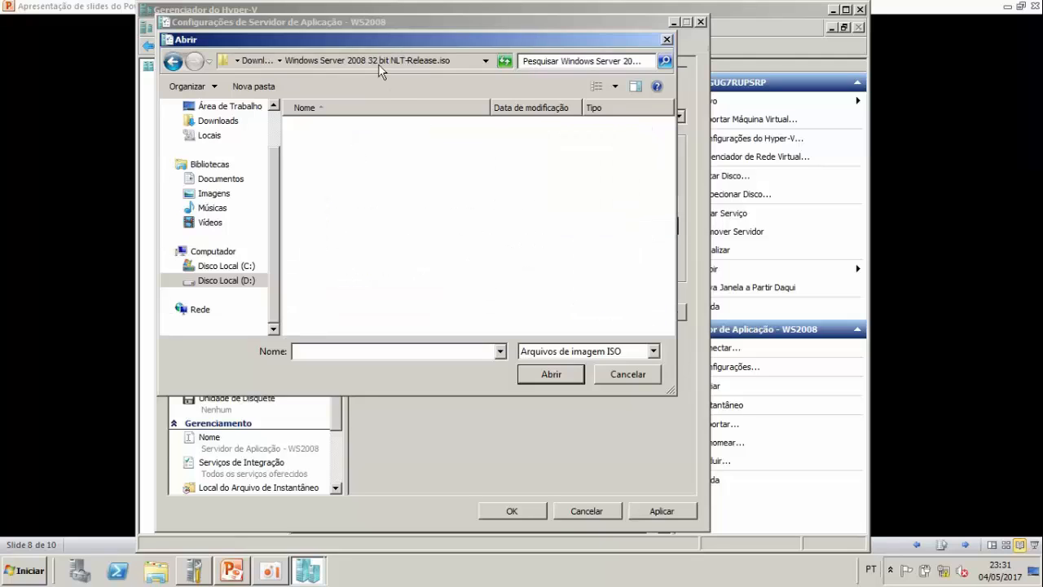
{"action": "left_click", "coordinate": [389, 129]}
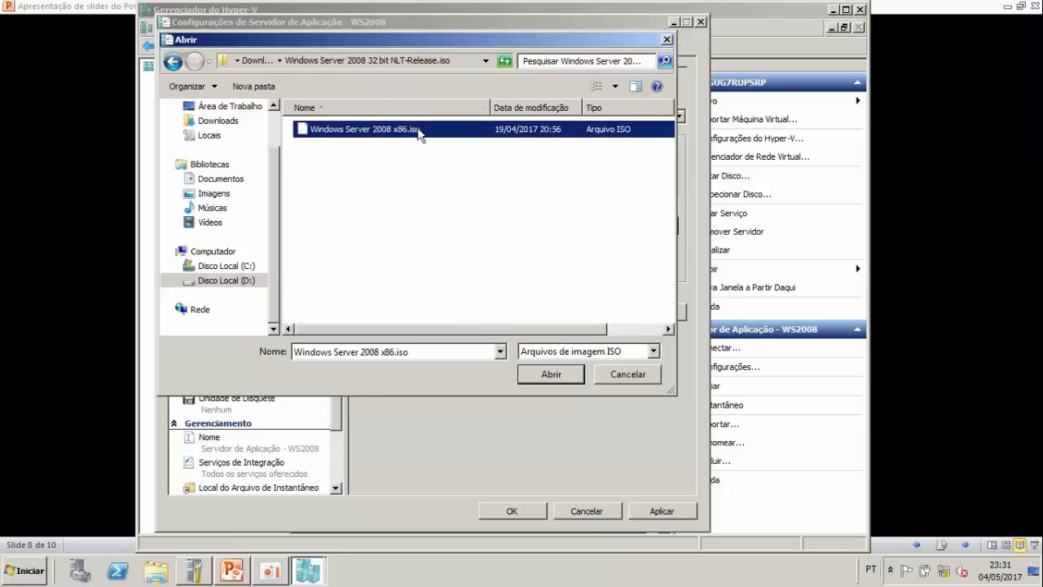
{"action": "left_click", "coordinate": [556, 377]}
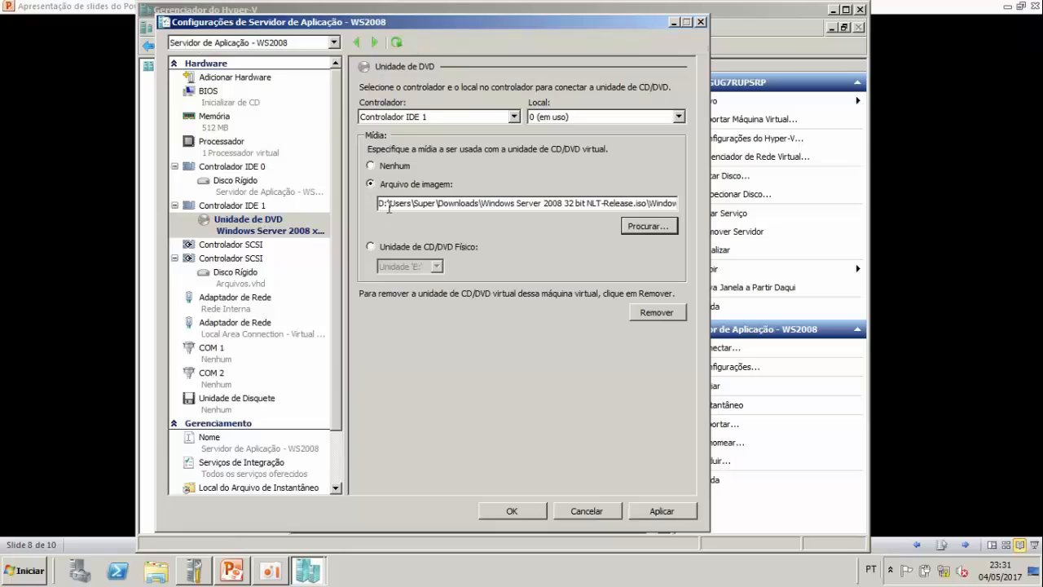
Step: Check the selected image file's path, apply the DVD drive change and close the virtual machine's settings
{"action": "left_click_drag", "start_coordinate": [383, 203], "coordinate": [745, 204]}
{"action": "left_click", "coordinate": [654, 204]}
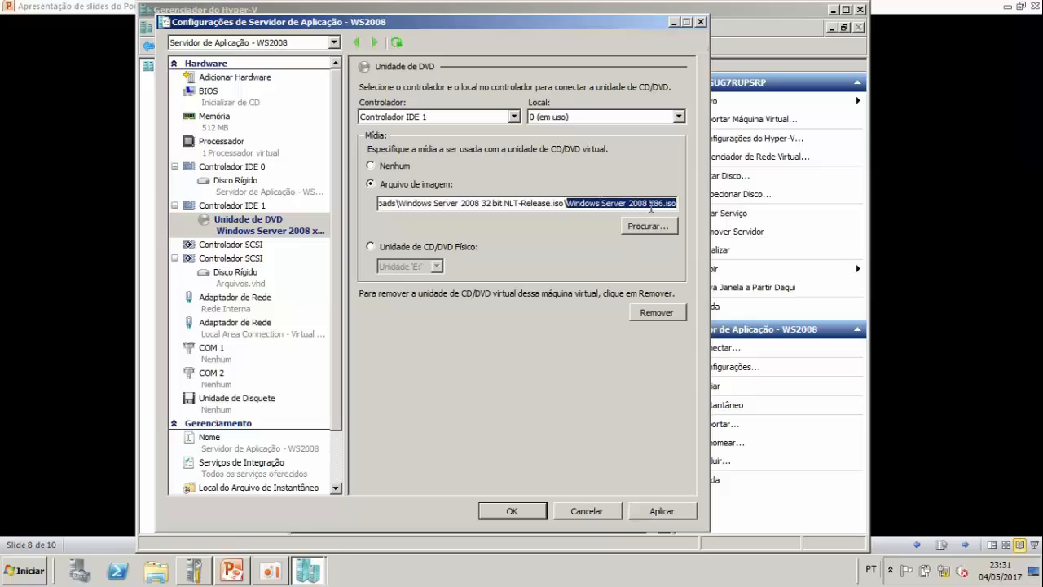
{"action": "left_click_drag", "start_coordinate": [650, 204], "coordinate": [660, 204]}
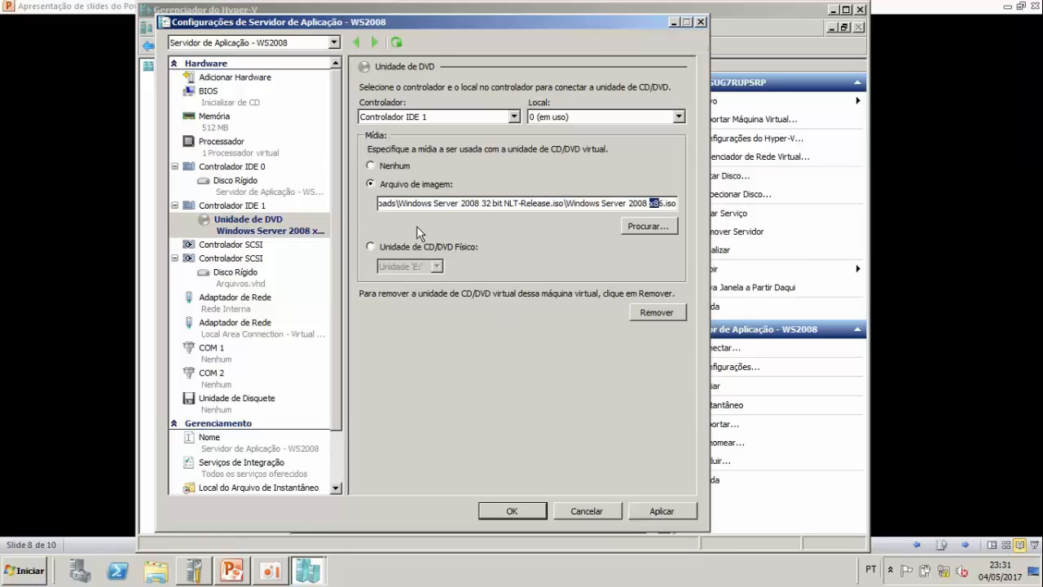
{"action": "left_click_drag", "start_coordinate": [566, 203], "coordinate": [677, 204]}
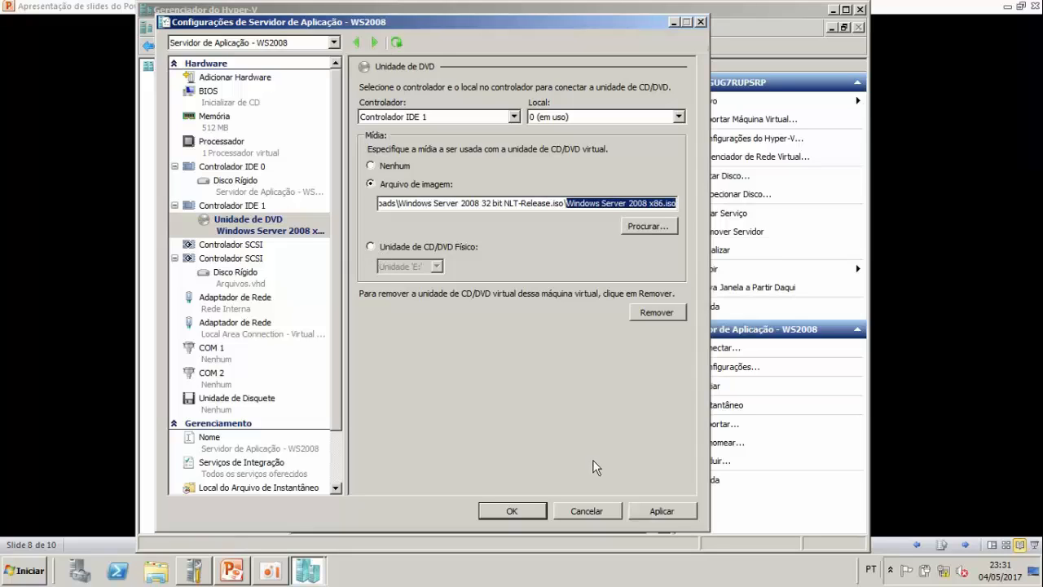
{"action": "left_click", "coordinate": [663, 511]}
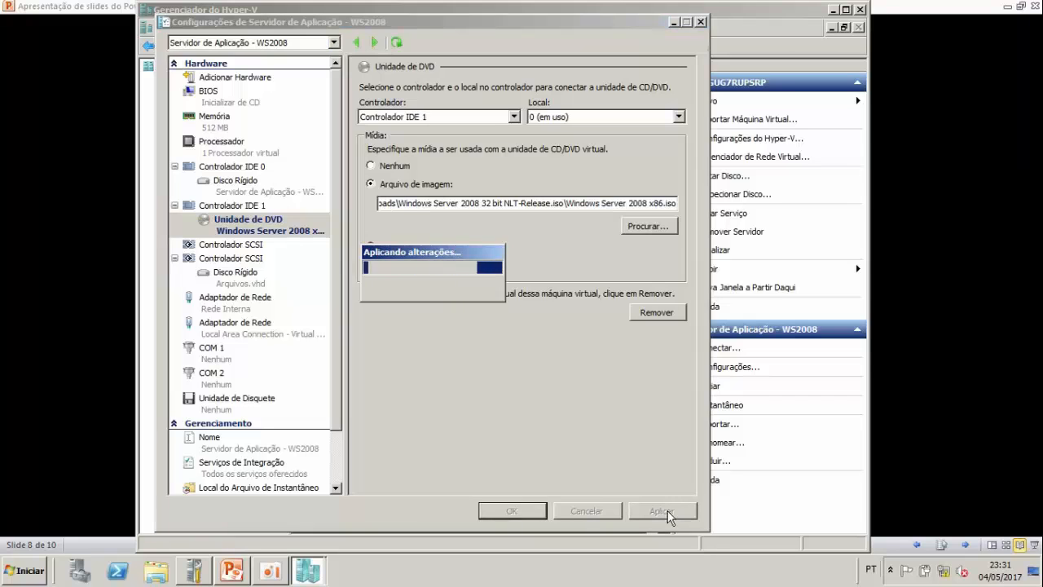
{"action": "left_click", "coordinate": [531, 512]}
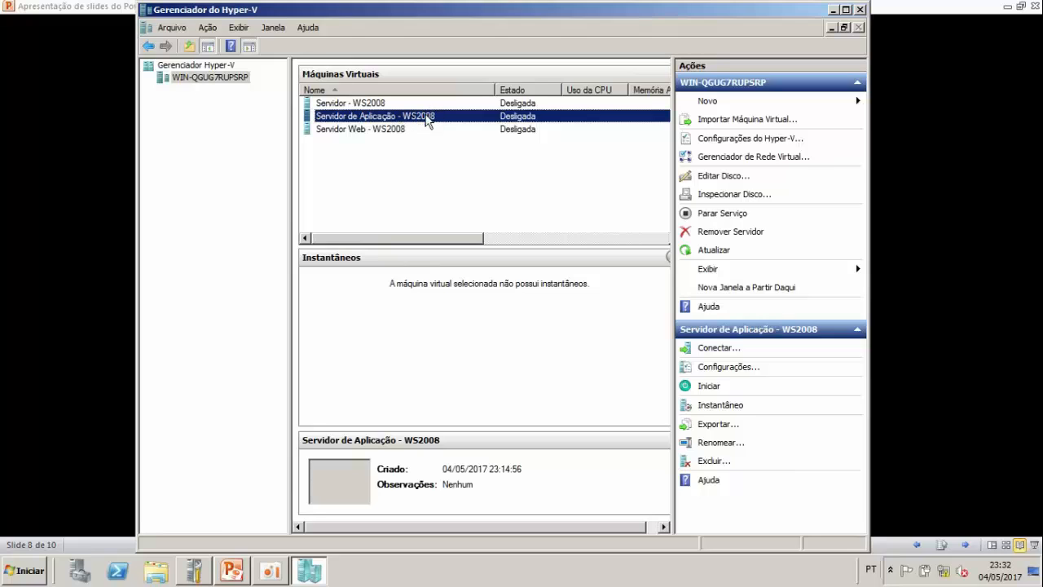
Step: Connect to the virtual machine Servidor de Aplicação - WS2008 and start it
{"action": "right_click", "coordinate": [427, 121]}
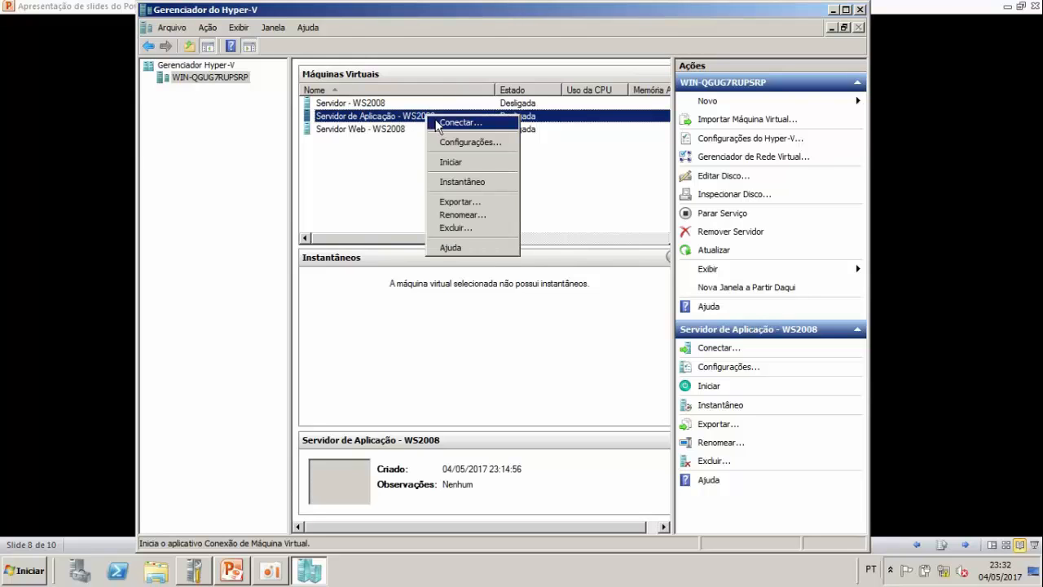
{"action": "left_click", "coordinate": [440, 123]}
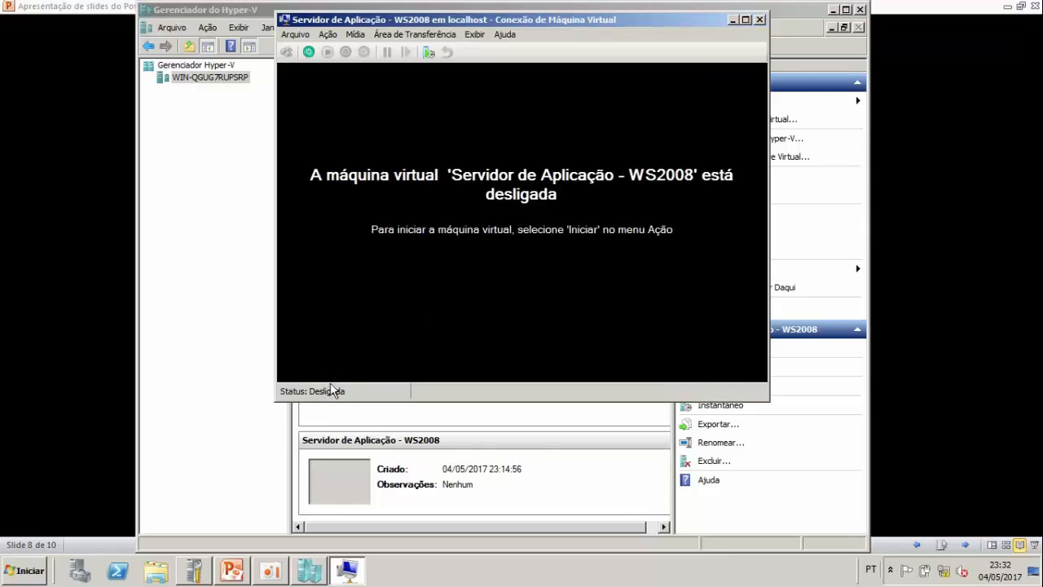
{"action": "left_click", "coordinate": [328, 43]}
{"action": "left_click", "coordinate": [352, 72]}
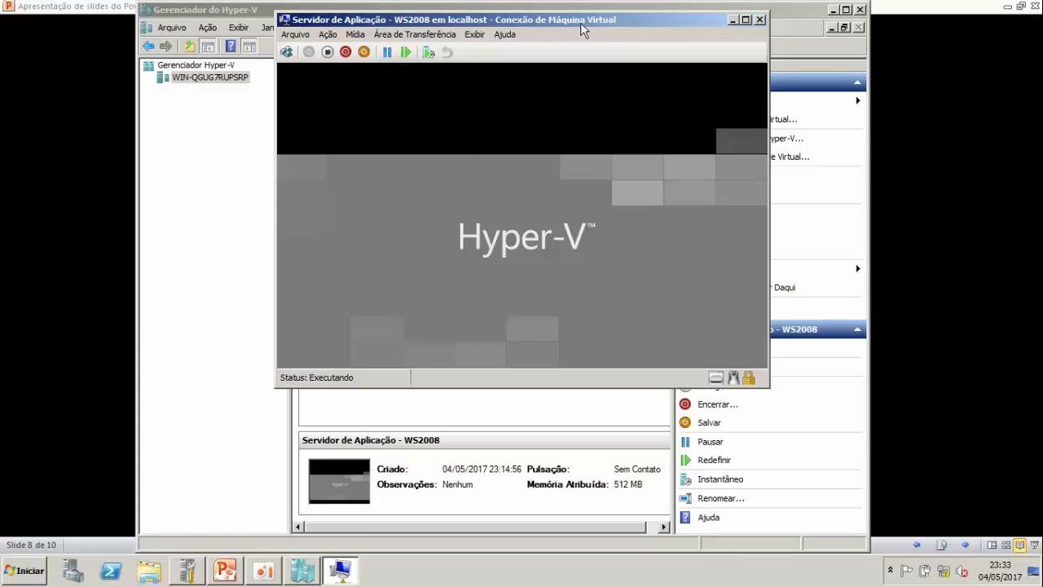
Step: Reposition the Servidor de Aplicação - WS2008 connection window on the desktop
{"action": "left_click_drag", "start_coordinate": [580, 24], "coordinate": [639, 75]}
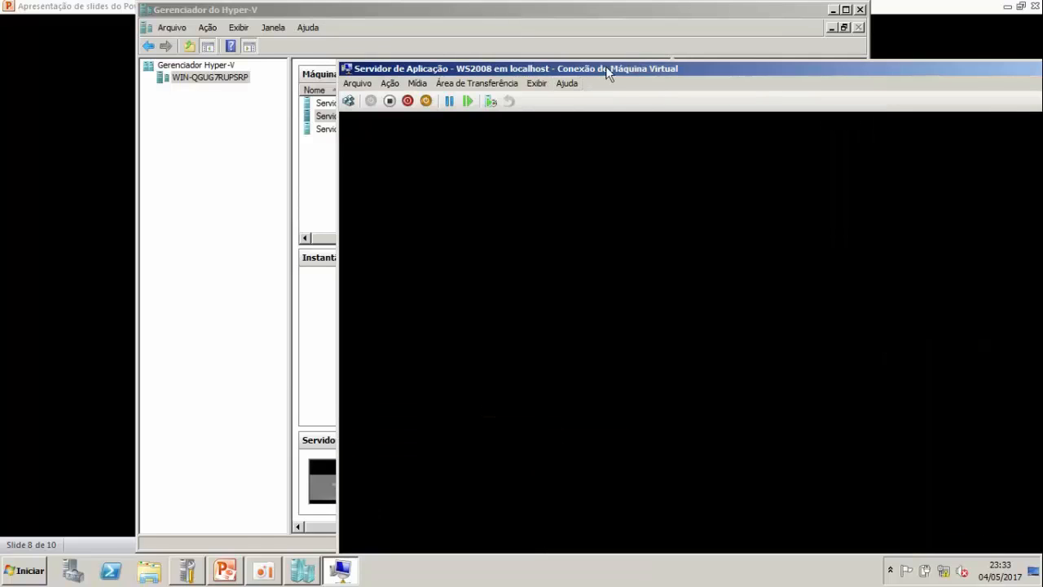
{"action": "left_click_drag", "start_coordinate": [606, 69], "coordinate": [510, 36]}
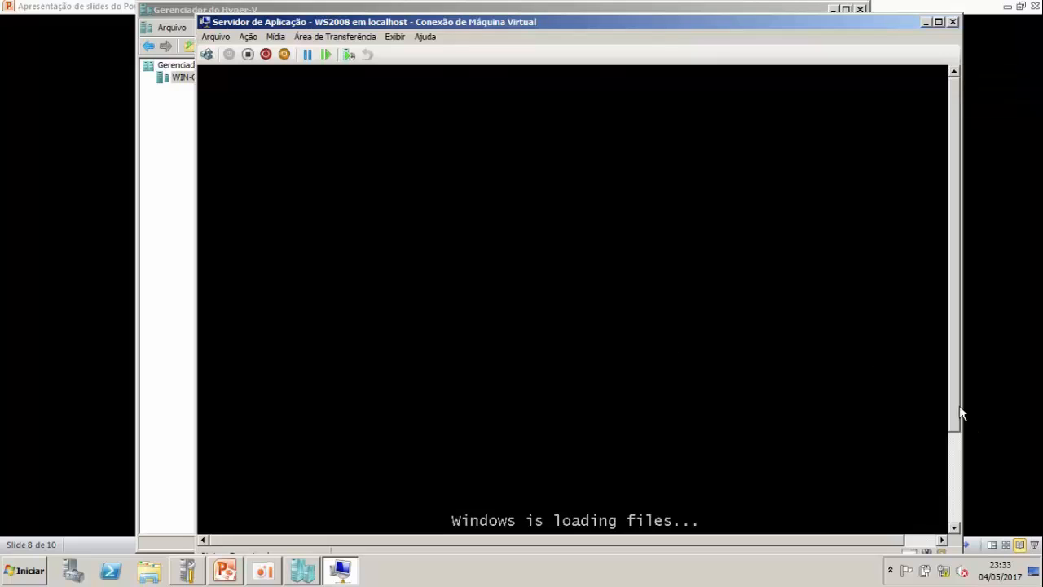
{"action": "left_click_drag", "start_coordinate": [958, 414], "coordinate": [959, 457]}
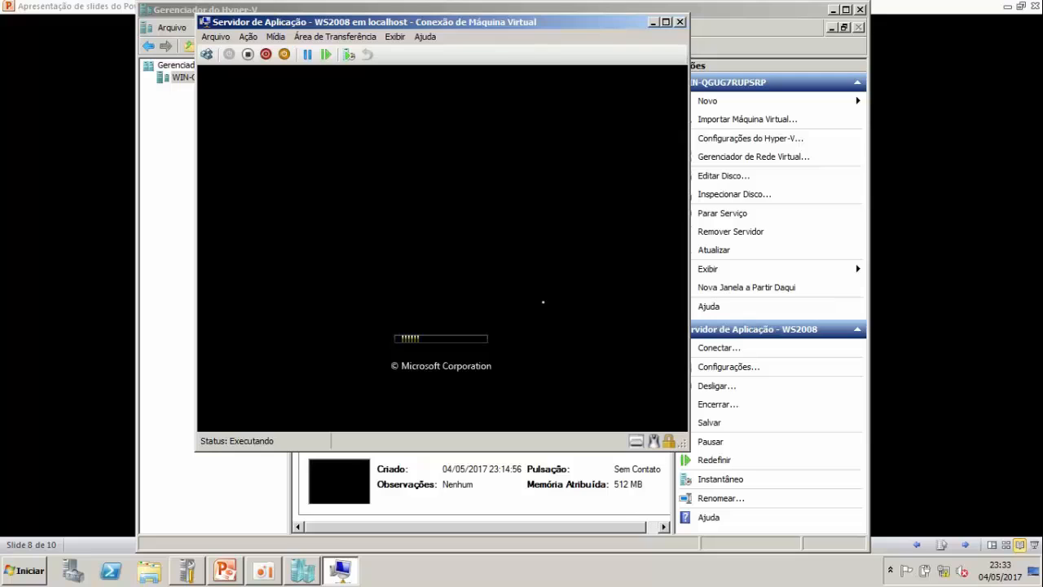
{"action": "left_click_drag", "start_coordinate": [432, 28], "coordinate": [487, 28]}
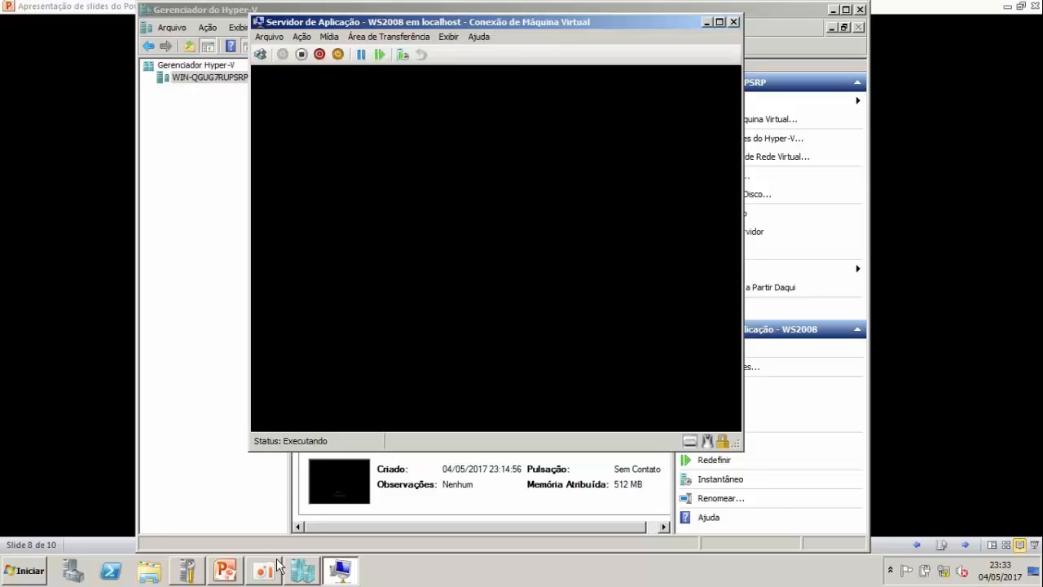
Step: Review the PowerPoint slide on installing operating systems and the virtual machines listed in Hyper-V Manager, and return to the virtual machine's connection window
{"action": "left_click", "coordinate": [228, 571]}
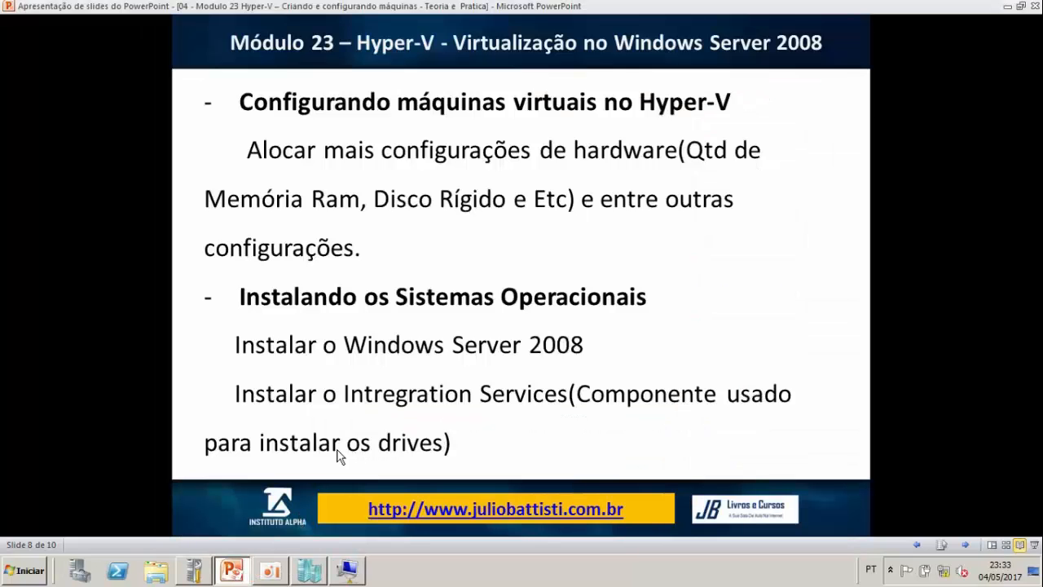
{"action": "left_click", "coordinate": [357, 572]}
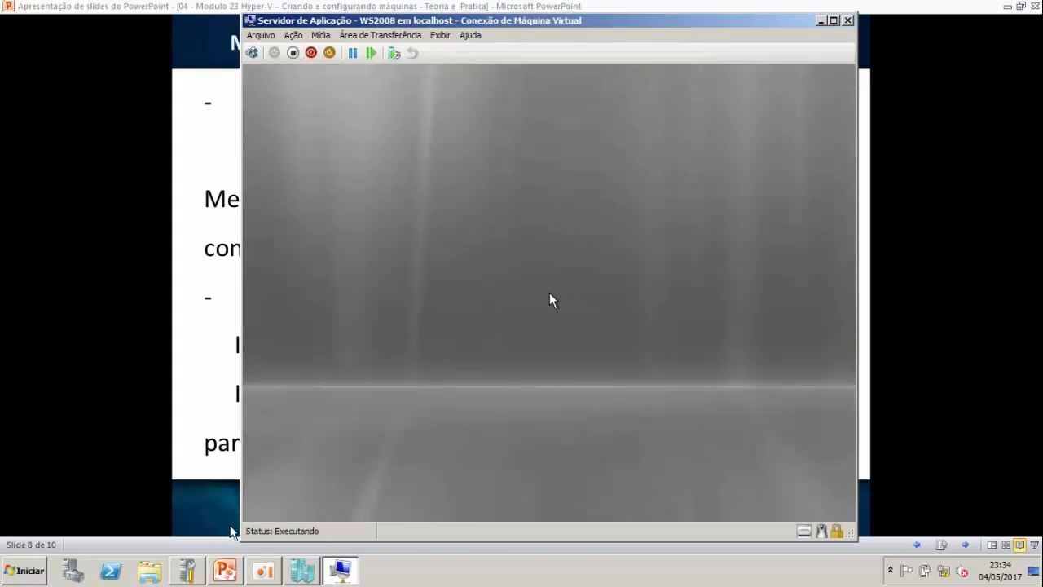
{"action": "left_click", "coordinate": [297, 573]}
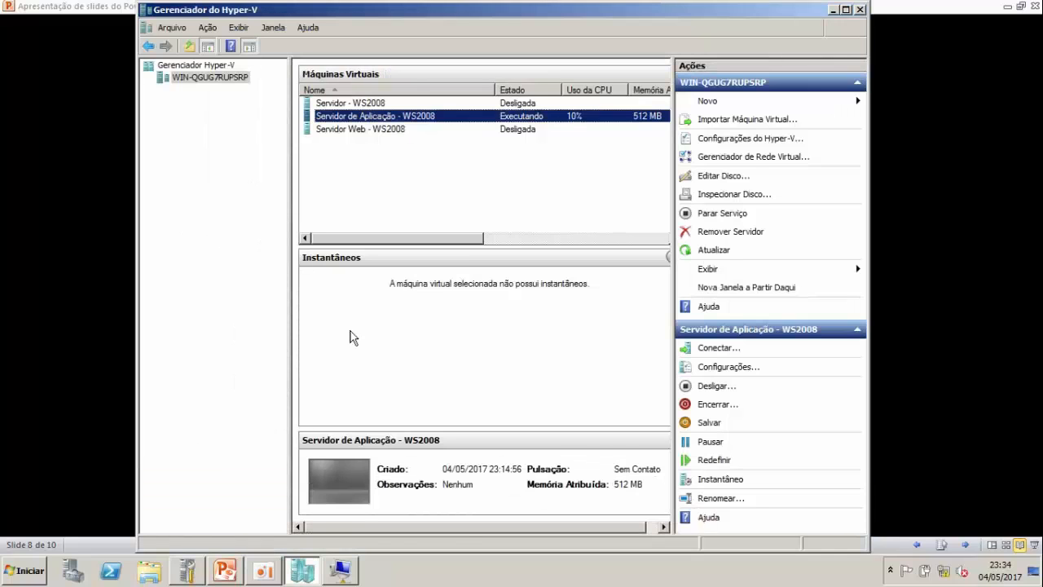
{"action": "left_click", "coordinate": [364, 130]}
{"action": "left_click", "coordinate": [369, 105]}
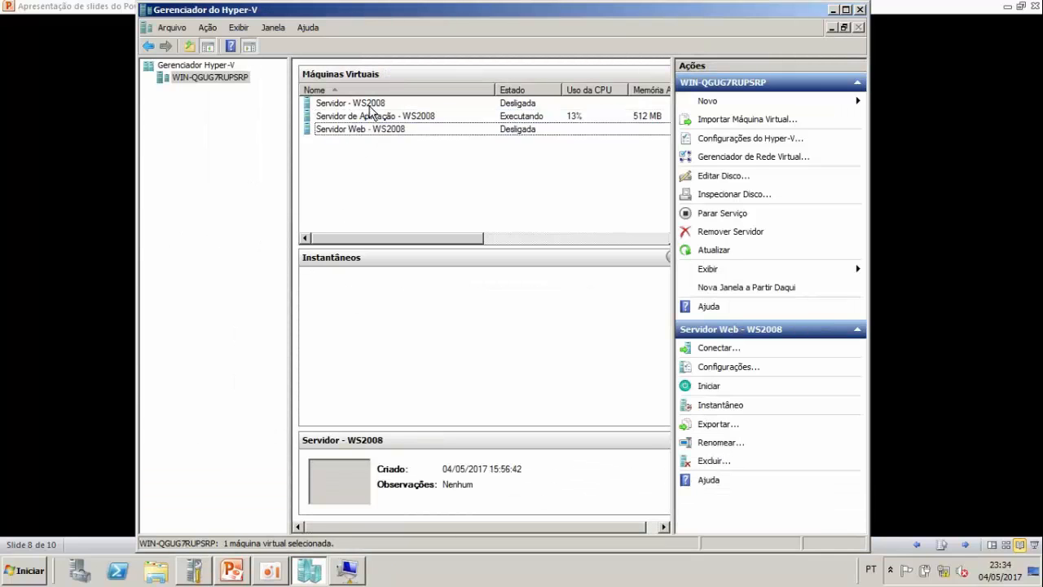
{"action": "left_click", "coordinate": [378, 129]}
{"action": "left_click", "coordinate": [377, 106]}
{"action": "left_click", "coordinate": [377, 118]}
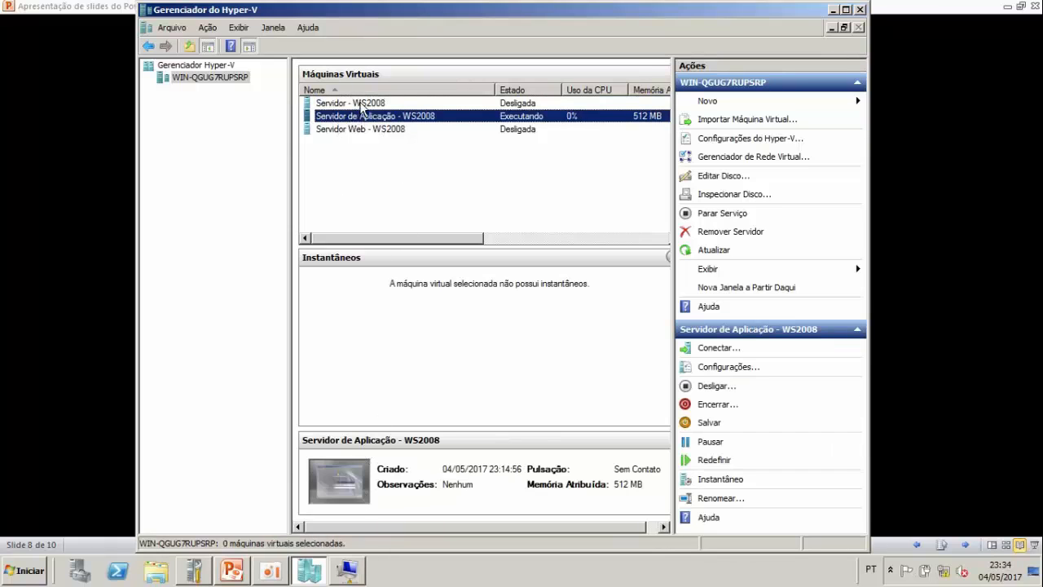
{"action": "left_click", "coordinate": [358, 105]}
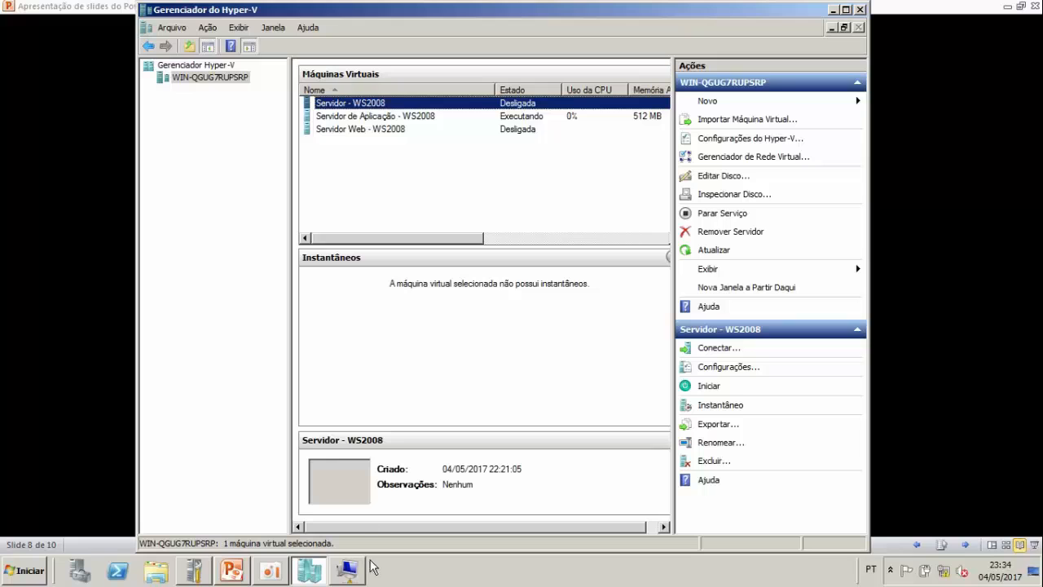
{"action": "left_click", "coordinate": [355, 579]}
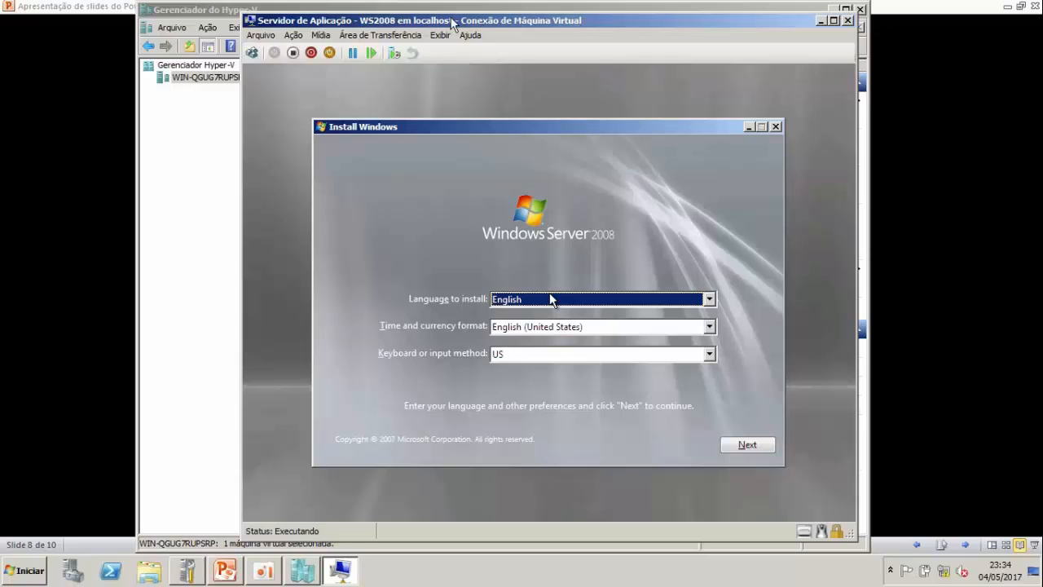
Step: Keep English, English (United States) and the US keyboard as the setup preferences and start installing Windows Server 2008
{"action": "left_click_drag", "start_coordinate": [453, 21], "coordinate": [458, 171]}
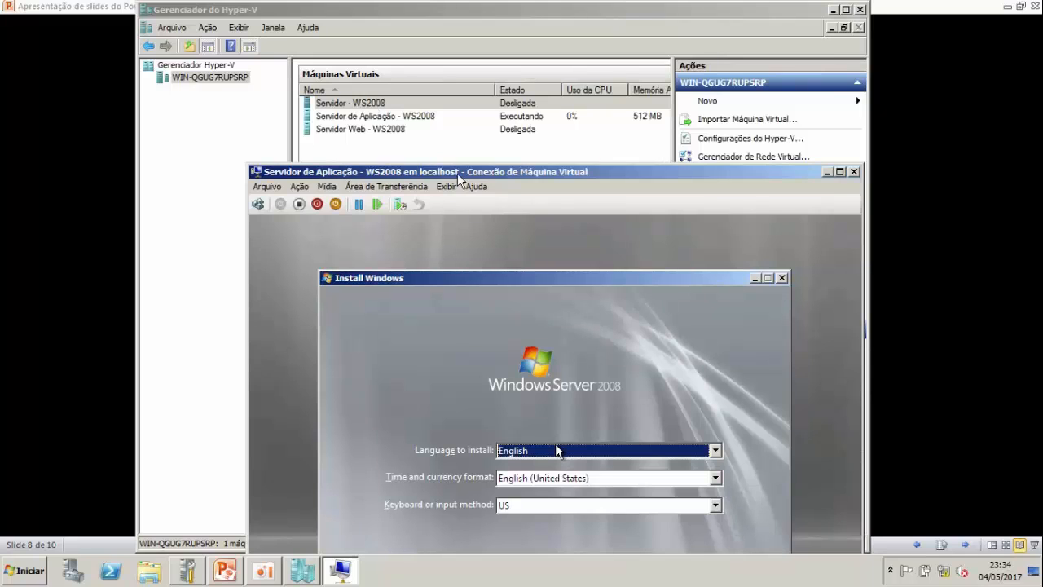
{"action": "left_click_drag", "start_coordinate": [457, 172], "coordinate": [481, 58]}
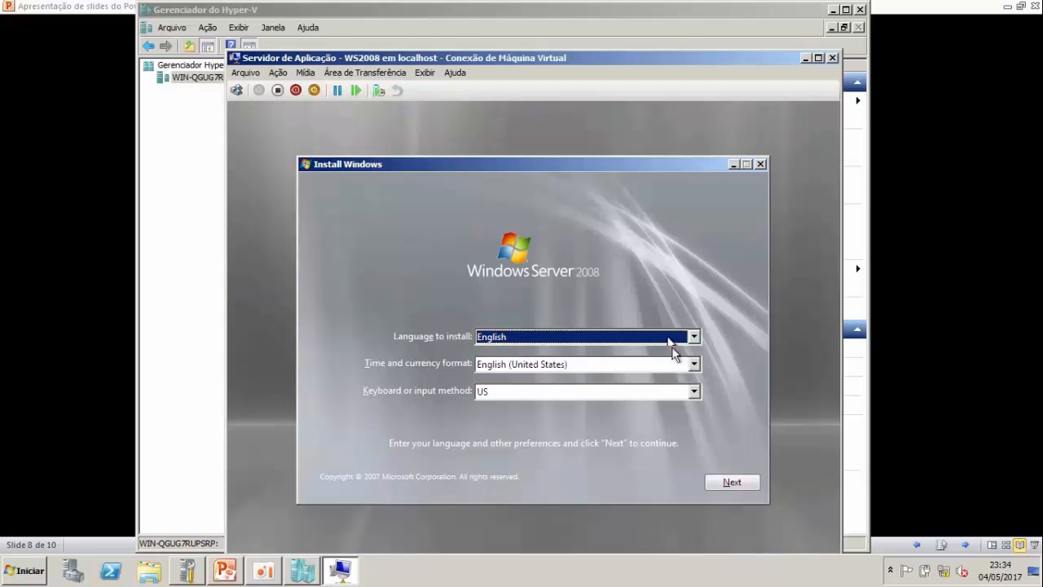
{"action": "left_click", "coordinate": [694, 364]}
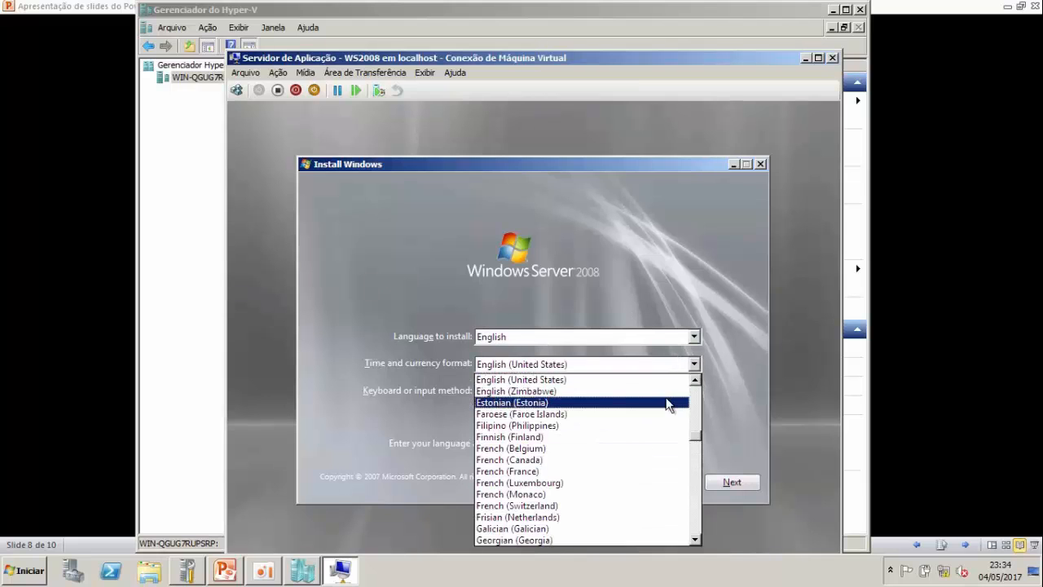
{"action": "left_click", "coordinate": [596, 253]}
{"action": "left_click", "coordinate": [596, 253]}
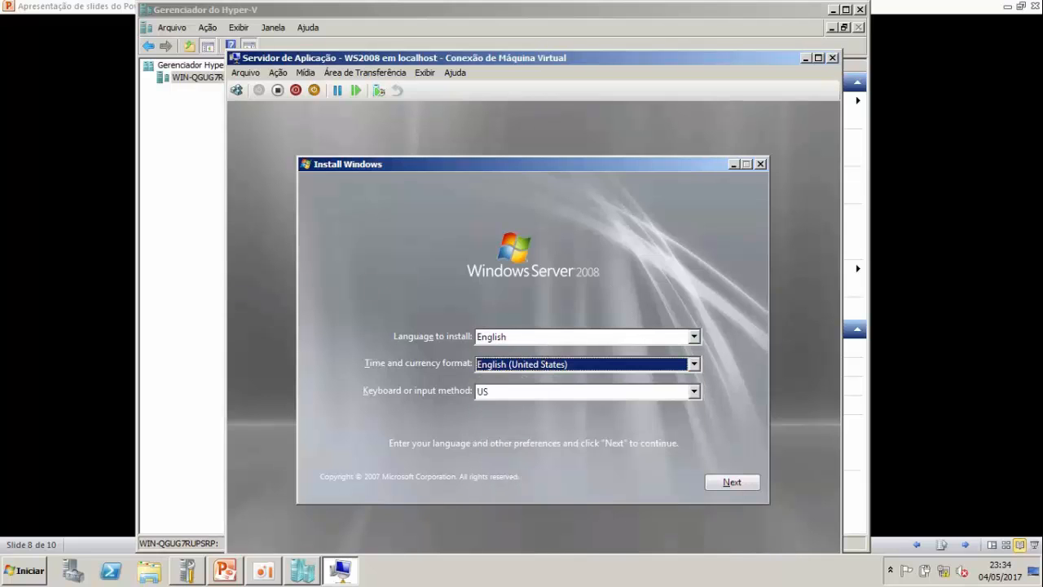
{"action": "left_click", "coordinate": [751, 489]}
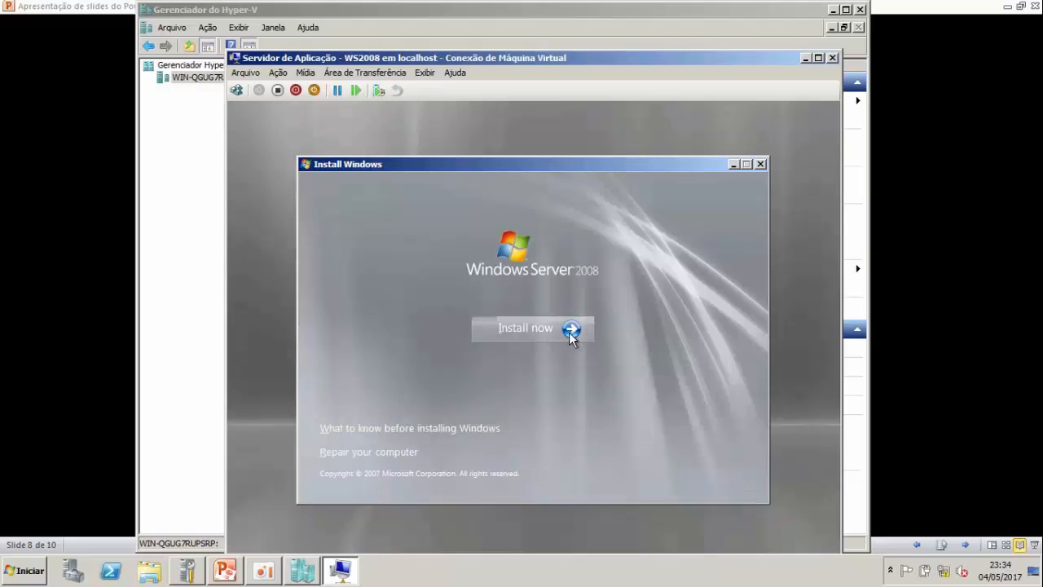
{"action": "left_click", "coordinate": [569, 334]}
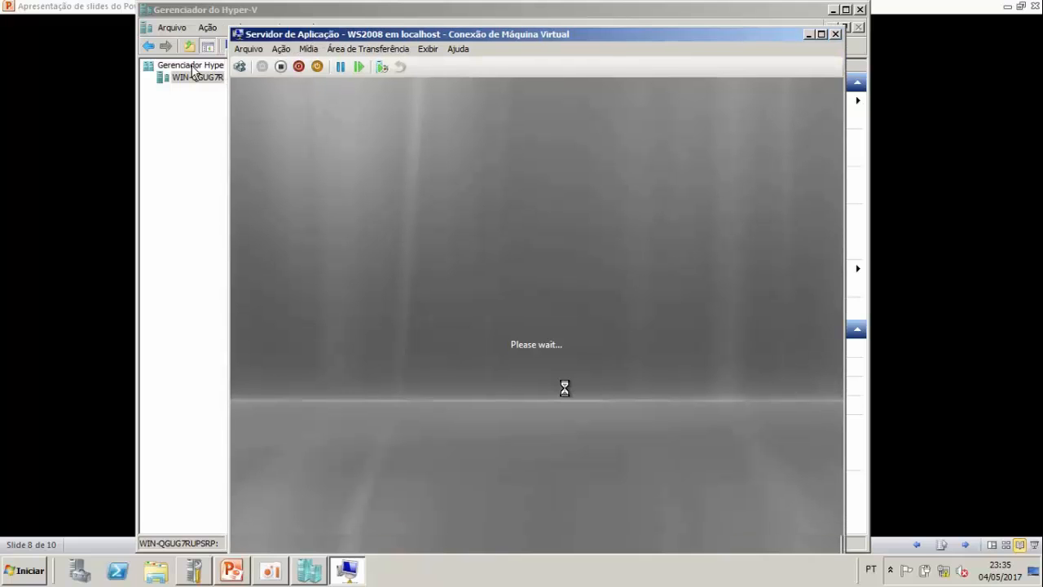
Step: Try to shut down Servidor de Aplicação - WS2008 from its connection window
{"action": "left_click", "coordinate": [258, 53]}
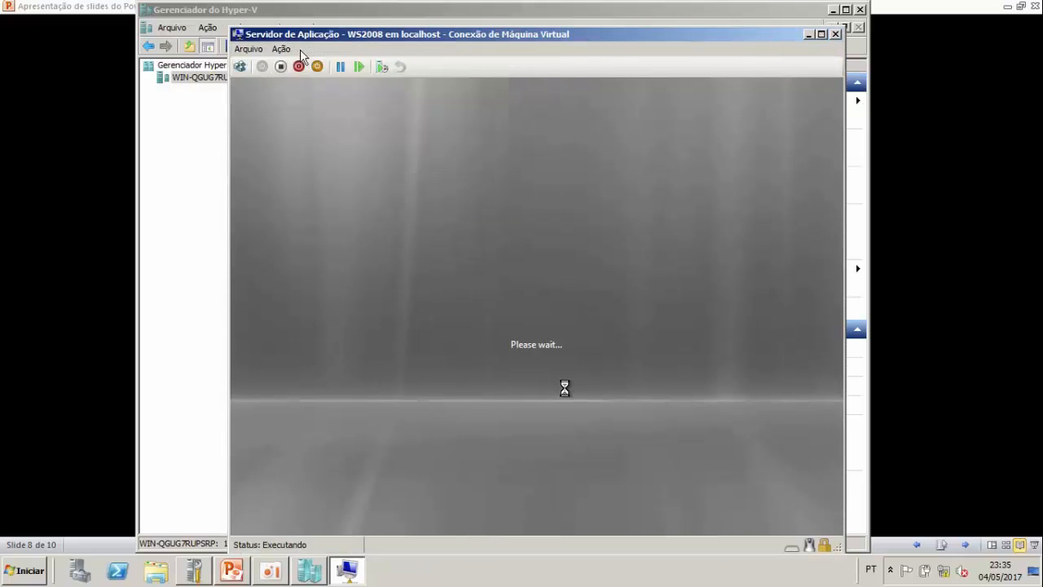
{"action": "left_click", "coordinate": [342, 37]}
{"action": "left_click", "coordinate": [315, 69]}
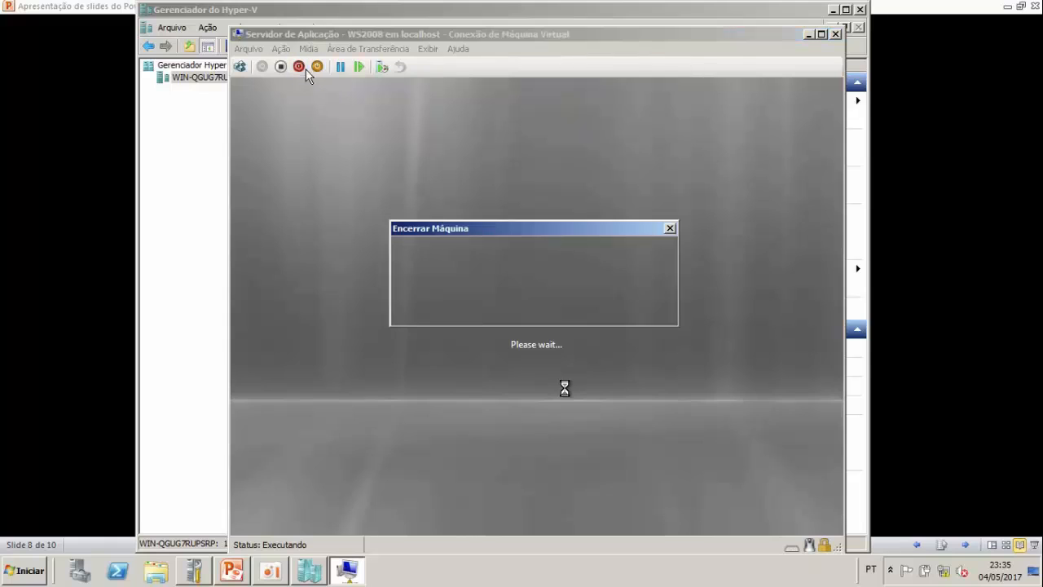
{"action": "left_click", "coordinate": [560, 311]}
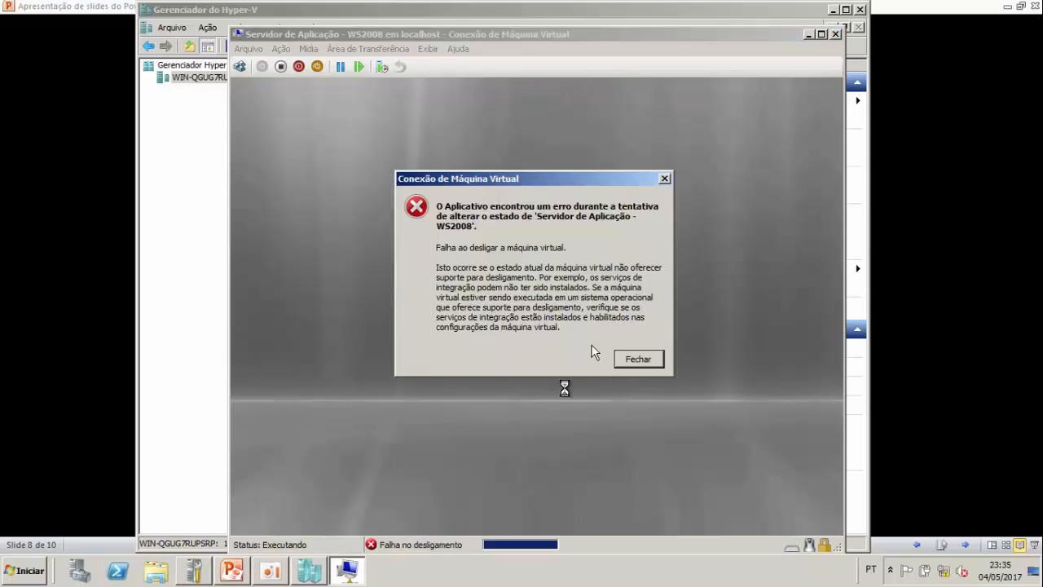
Step: Dismiss the shutdown error and close the Servidor de Aplicação - WS2008 connection window
{"action": "left_click", "coordinate": [636, 361]}
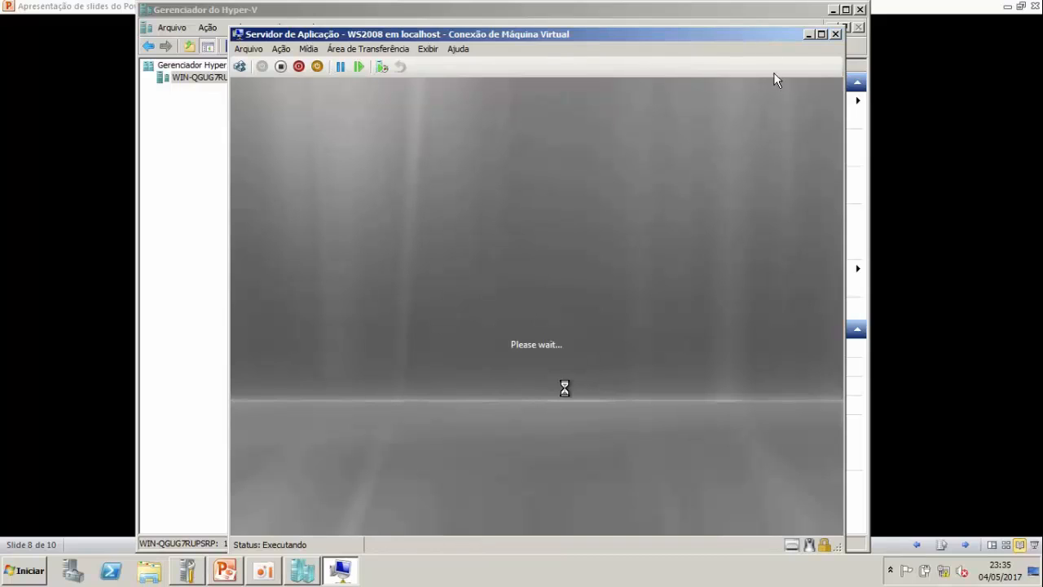
{"action": "left_click", "coordinate": [837, 35]}
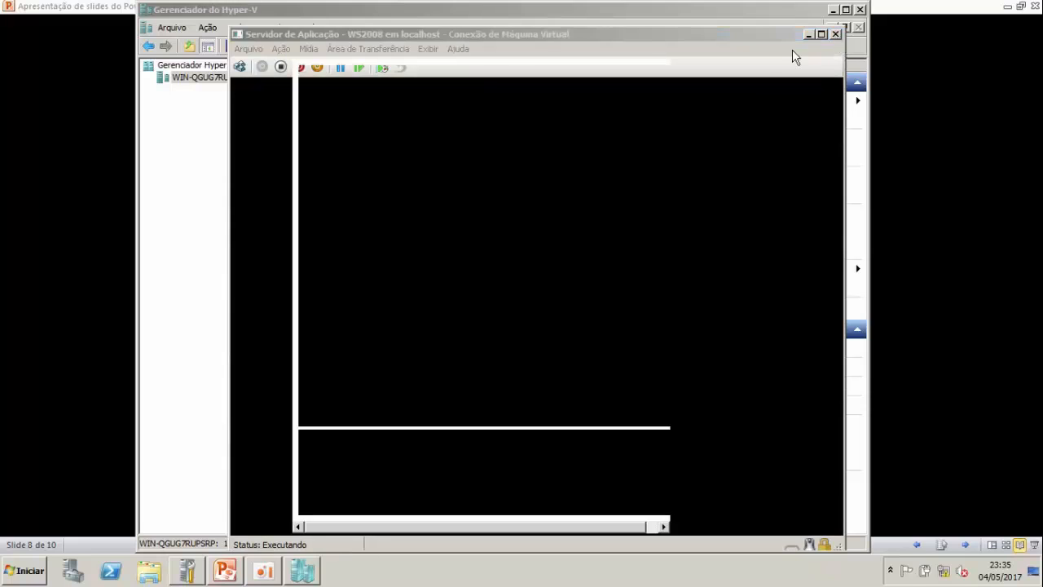
Step: Try to shut down the Servidor de Aplicação - WS2008 virtual machine from Hyper-V Manager
{"action": "left_click", "coordinate": [424, 117]}
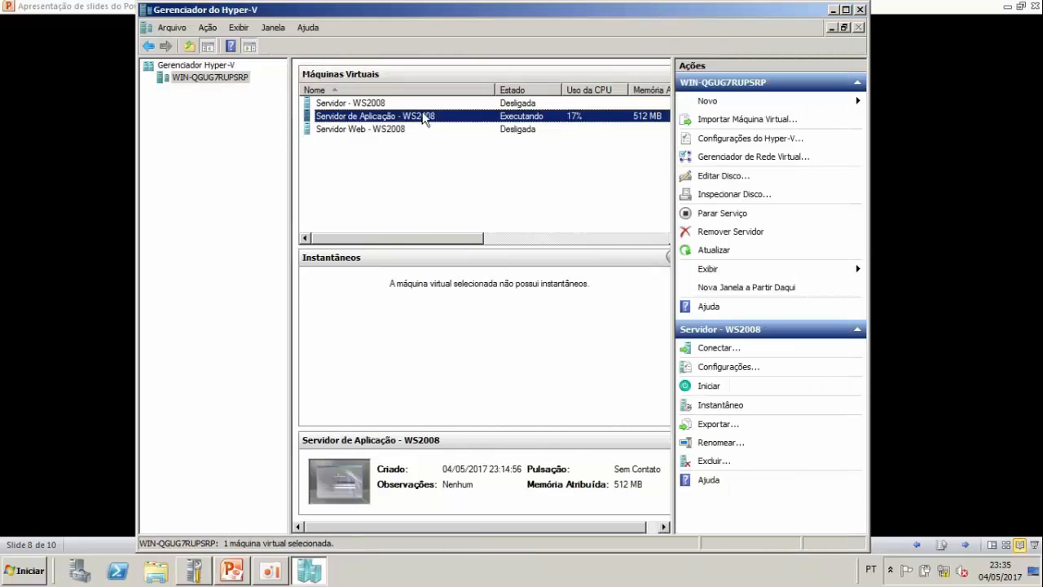
{"action": "right_click", "coordinate": [426, 122]}
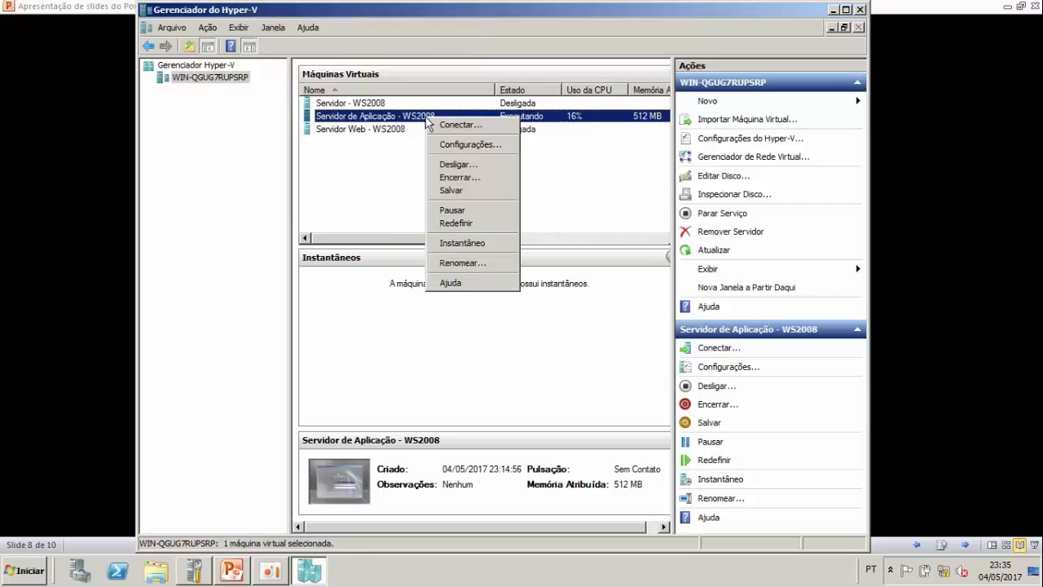
{"action": "left_click", "coordinate": [405, 137]}
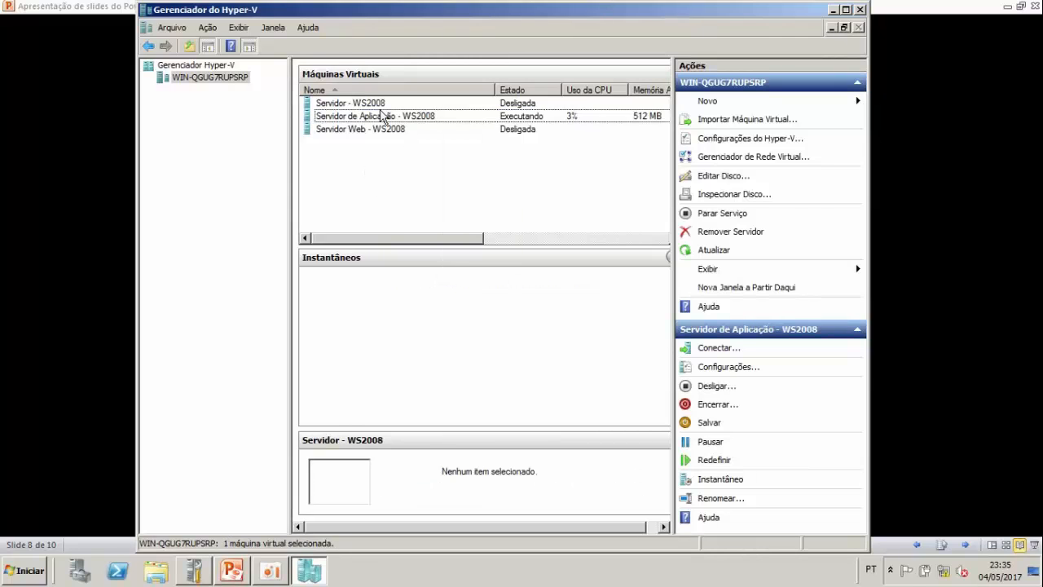
{"action": "left_click", "coordinate": [380, 106]}
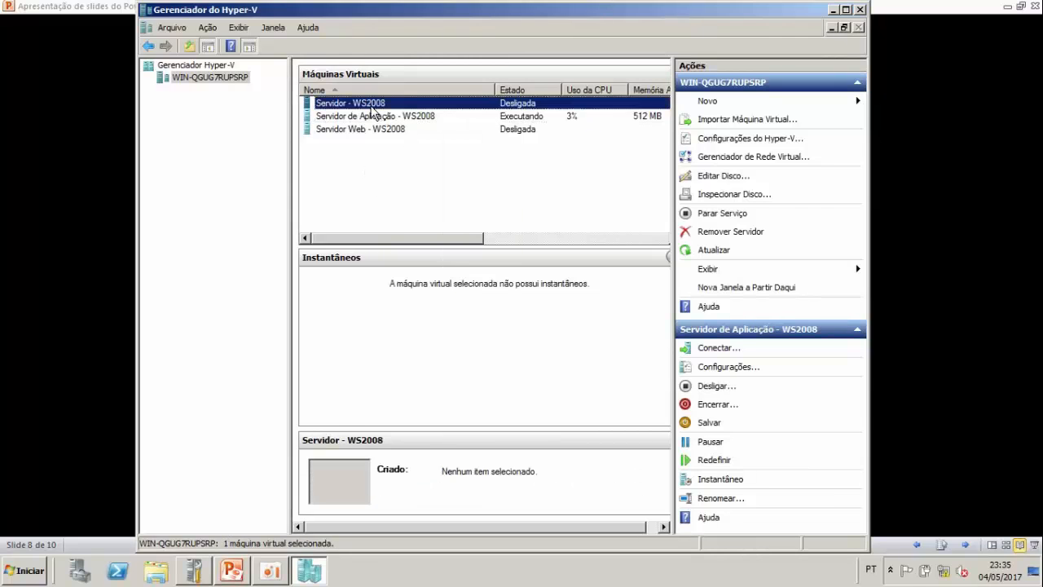
{"action": "right_click", "coordinate": [411, 120]}
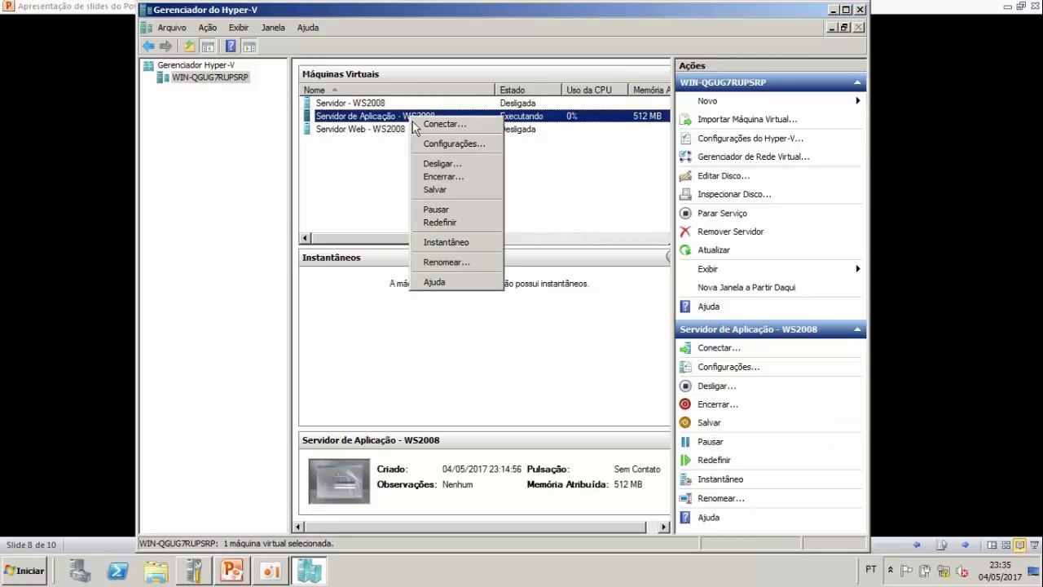
{"action": "left_click", "coordinate": [523, 116]}
{"action": "right_click", "coordinate": [523, 115]}
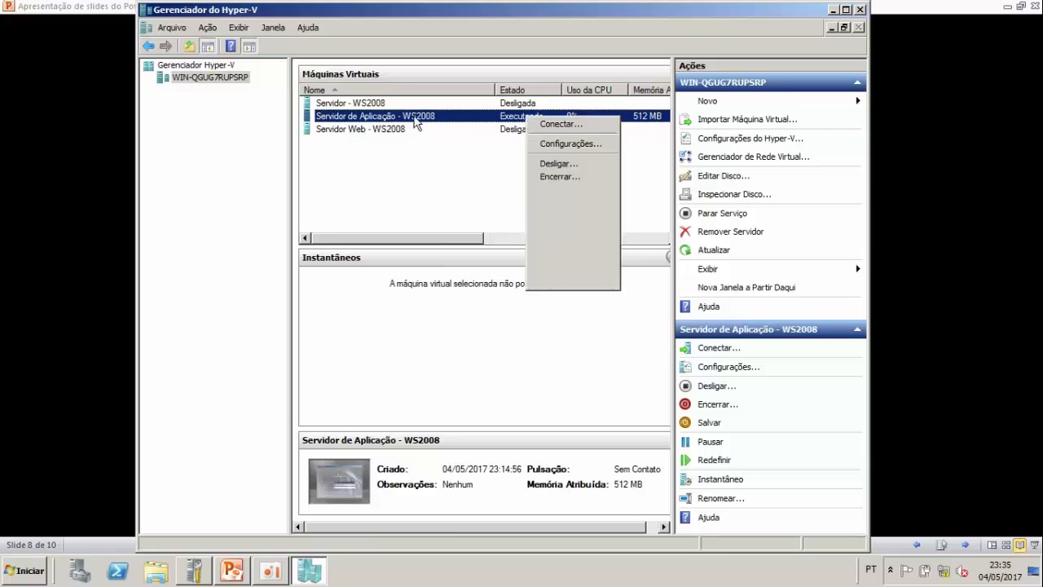
{"action": "left_click", "coordinate": [415, 121]}
{"action": "right_click", "coordinate": [412, 117]}
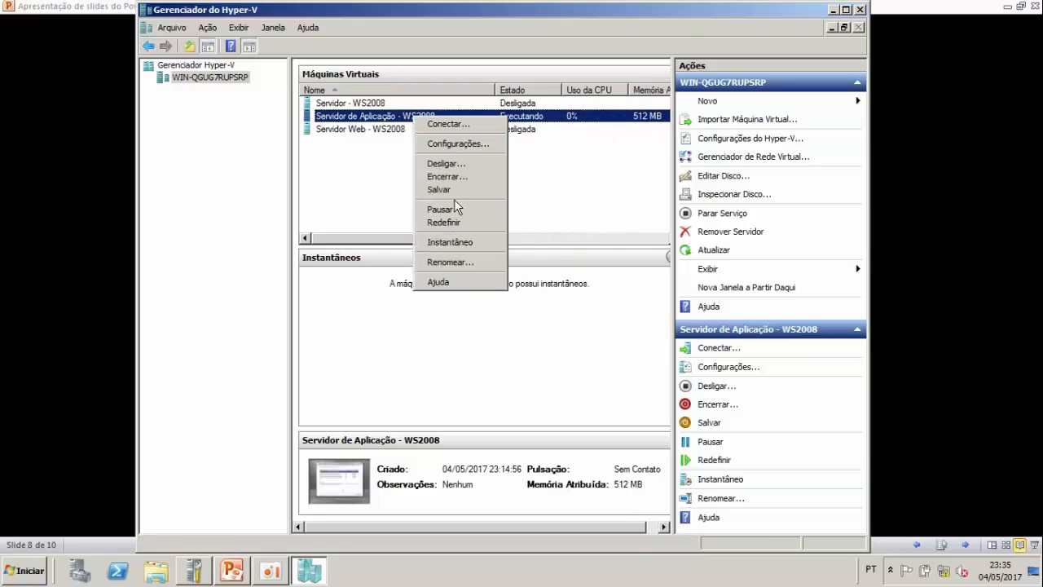
{"action": "left_click", "coordinate": [454, 176]}
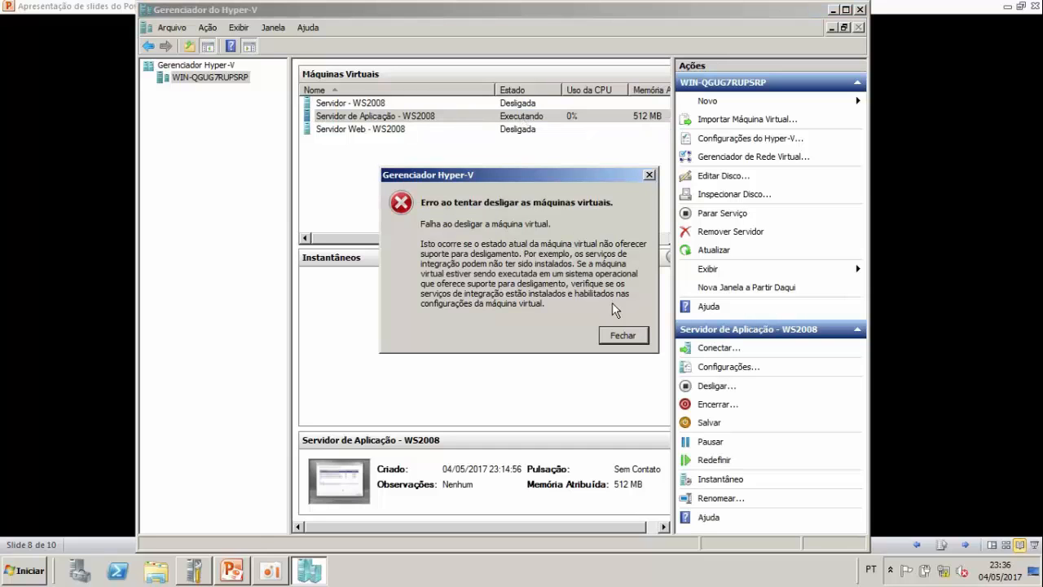
{"action": "left_click", "coordinate": [624, 336]}
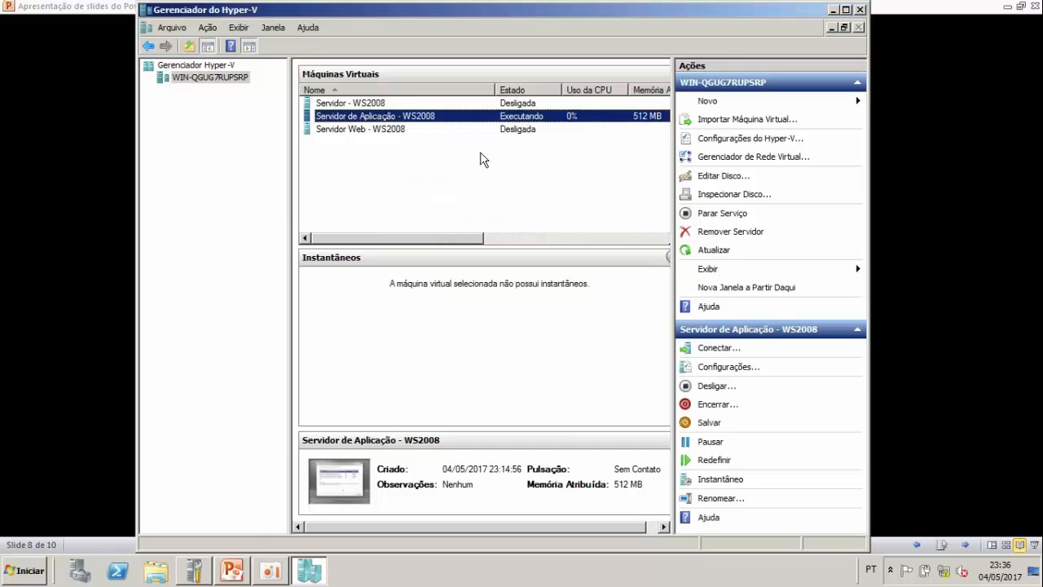
Step: Turn off the Servidor de Aplicação - WS2008 virtual machine with Desligar and confirm
{"action": "right_click", "coordinate": [447, 124]}
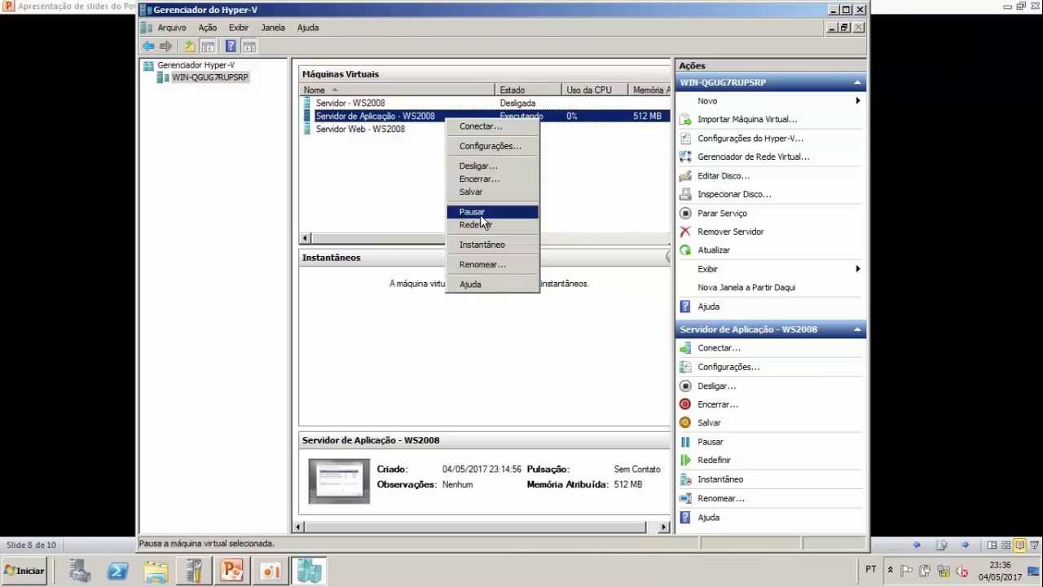
{"action": "left_click", "coordinate": [485, 167]}
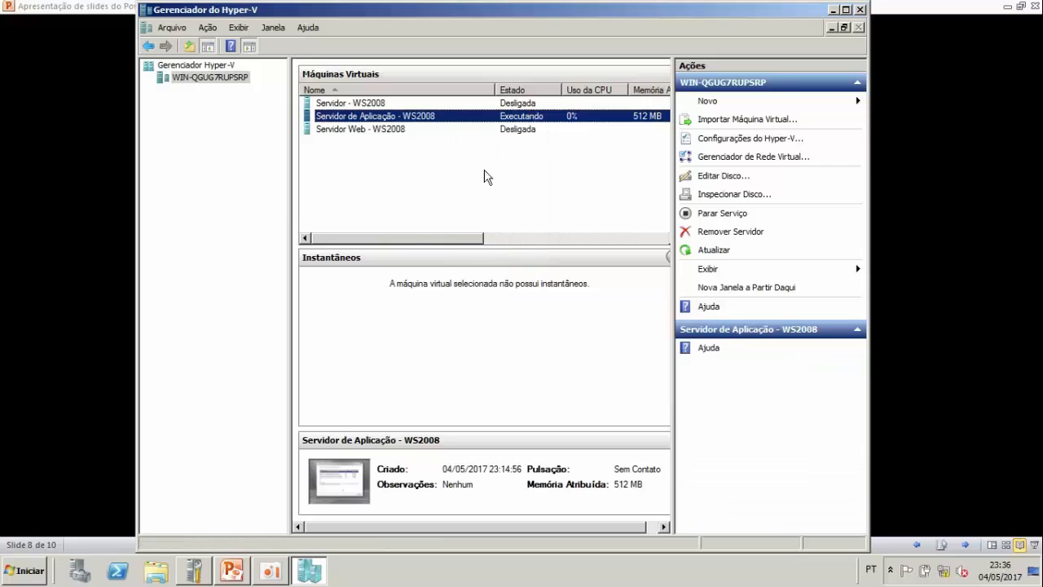
{"action": "left_click", "coordinate": [563, 306]}
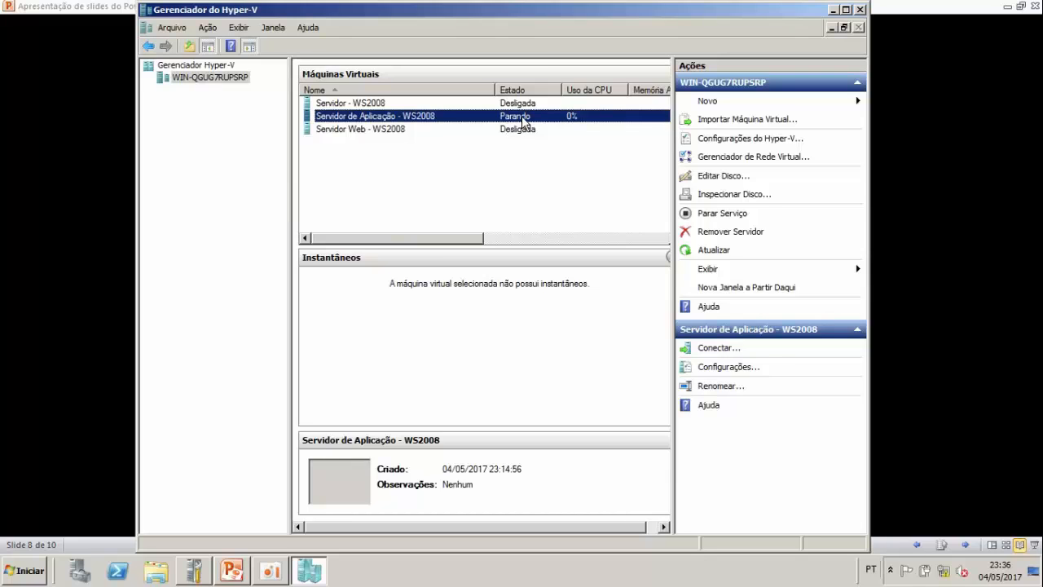
Step: Delete the Servidor de Aplicação - WS2008 virtual machine from Hyper-V Manager and confirm the deletion
{"action": "right_click", "coordinate": [466, 116]}
{"action": "left_click", "coordinate": [518, 231]}
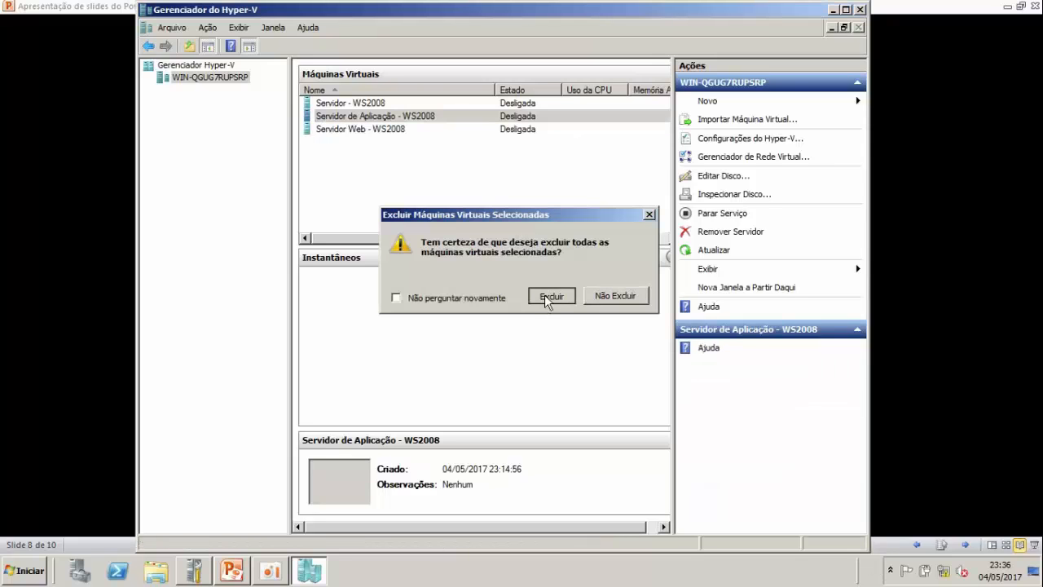
{"action": "left_click", "coordinate": [546, 297]}
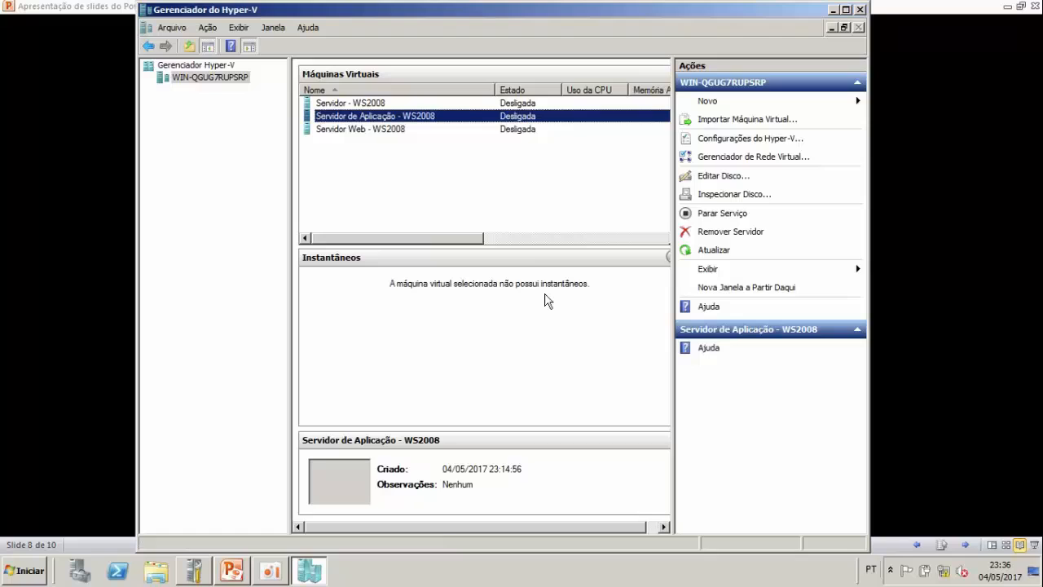
{"action": "left_click", "coordinate": [441, 165]}
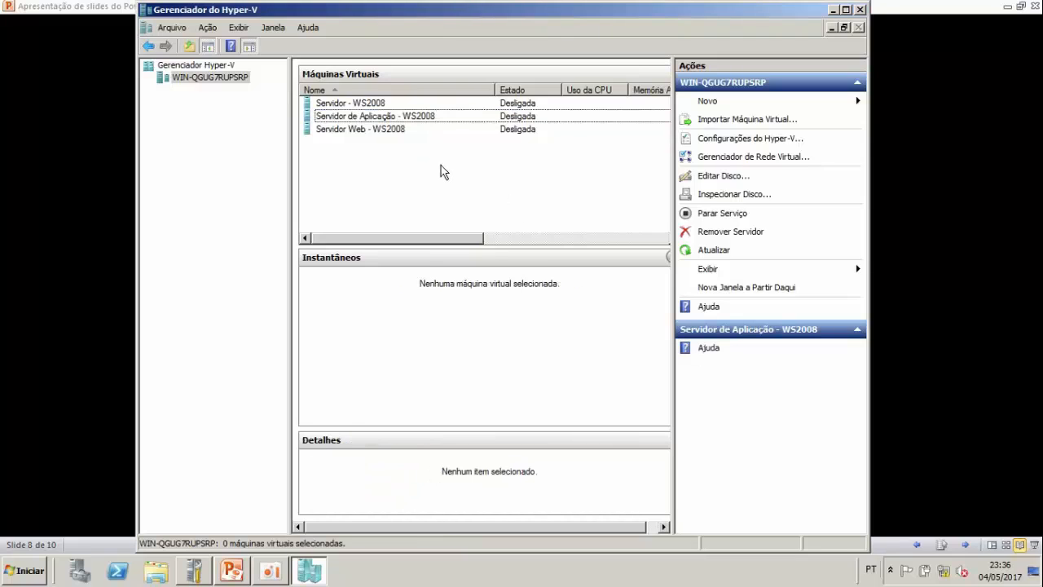
{"action": "left_click", "coordinate": [441, 117]}
Step: Connect to the Servidor - WS2008 virtual machine and reposition its connection window on the desktop
{"action": "left_click", "coordinate": [396, 105]}
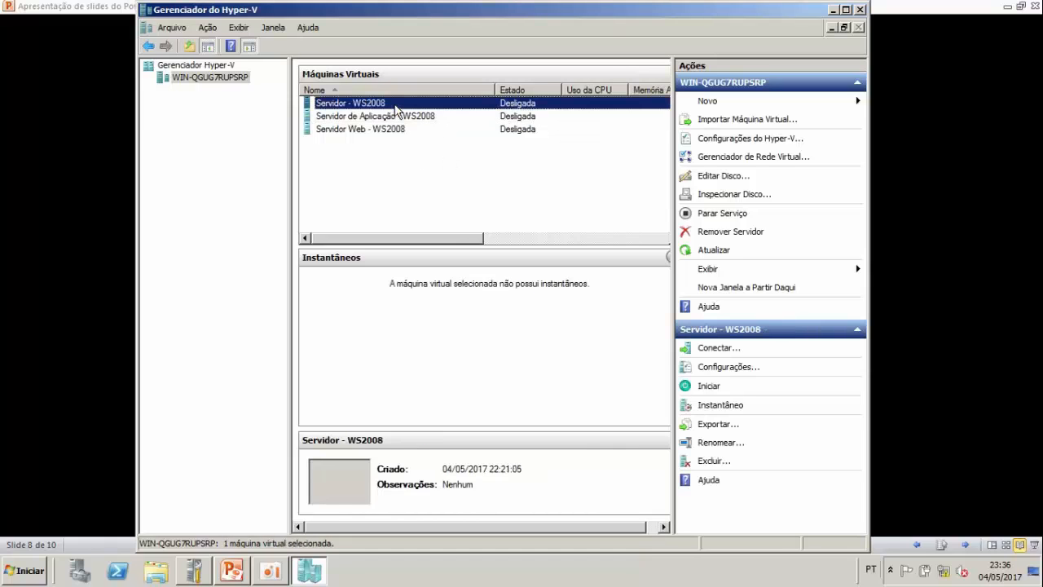
{"action": "right_click", "coordinate": [397, 107]}
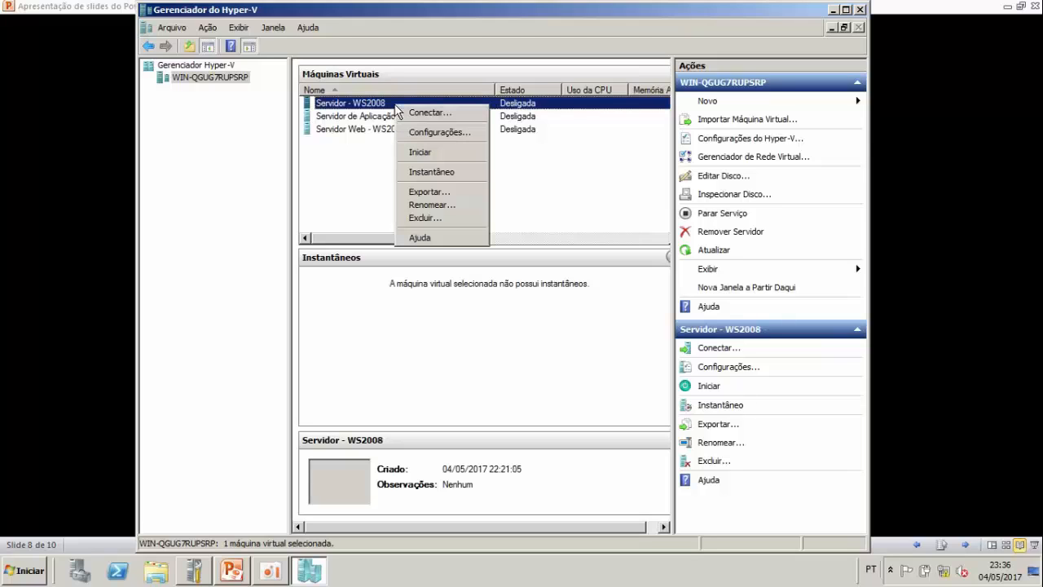
{"action": "left_click", "coordinate": [420, 113]}
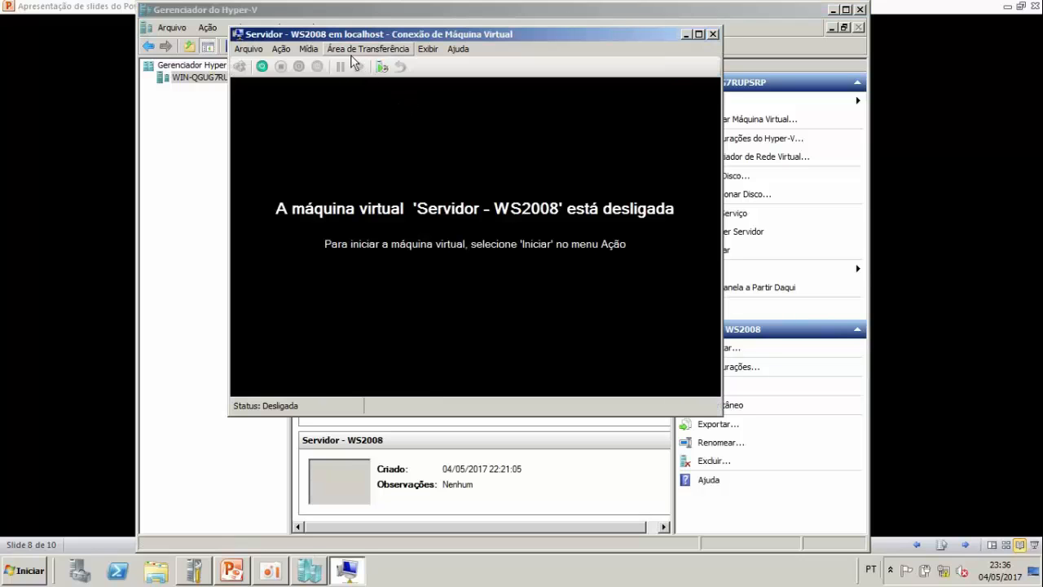
{"action": "left_click_drag", "start_coordinate": [352, 39], "coordinate": [406, 40]}
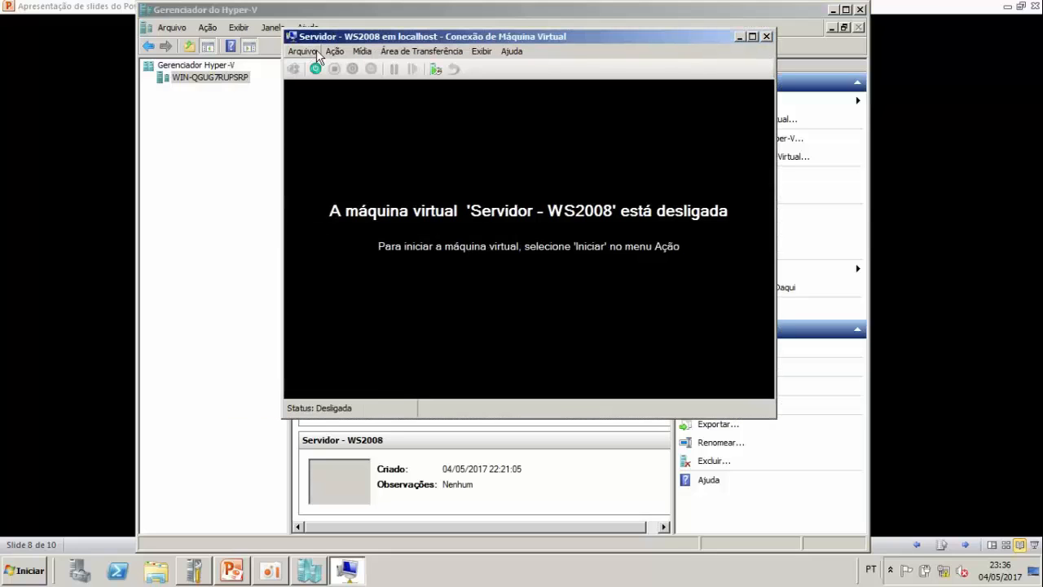
Step: Try to start the Servidor - WS2008 virtual machine, checking the PowerPoint slide on installing operating systems meanwhile
{"action": "left_click", "coordinate": [335, 50]}
{"action": "left_click", "coordinate": [353, 87]}
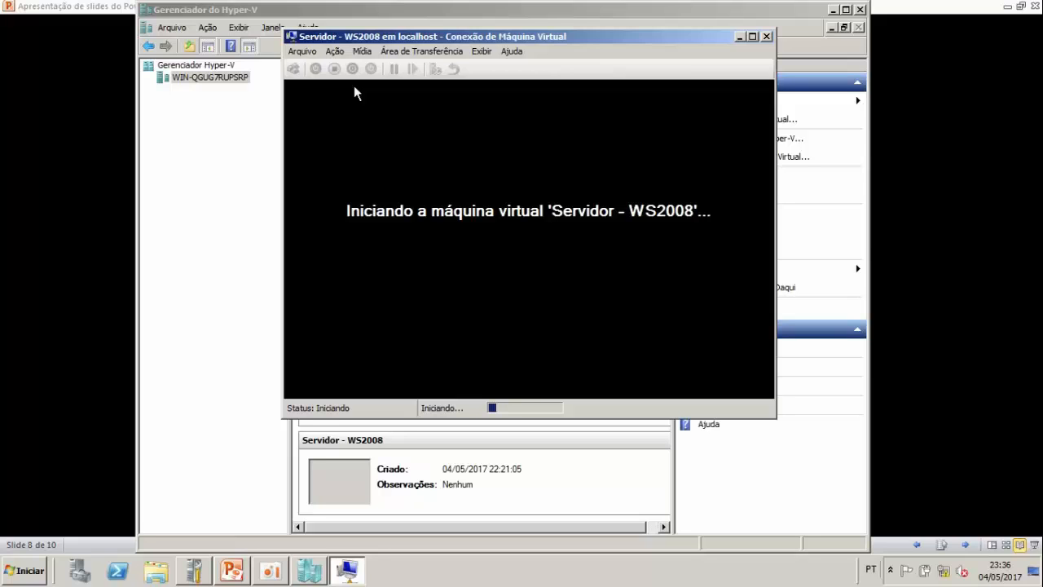
{"action": "left_click", "coordinate": [245, 574]}
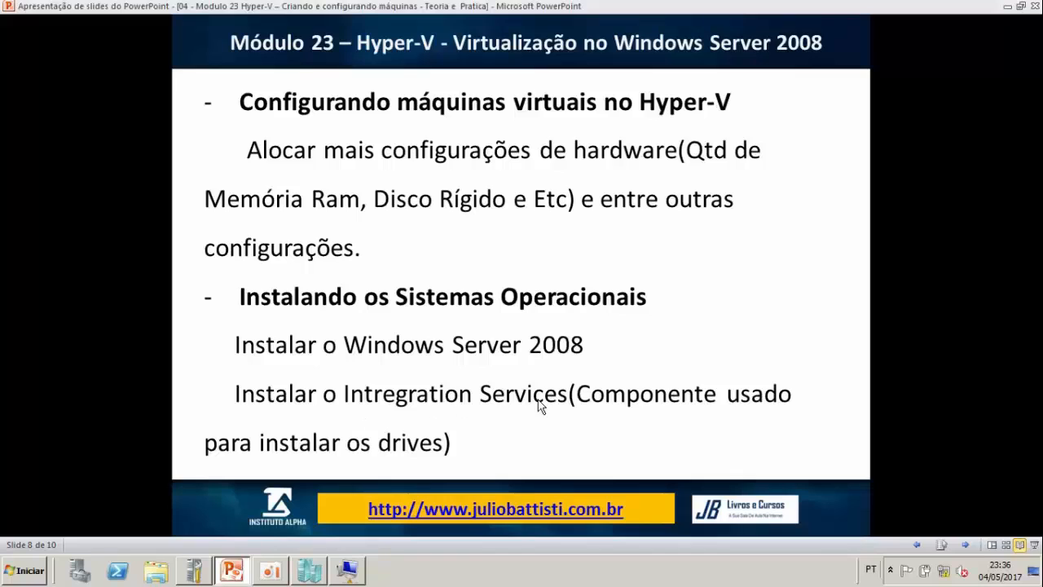
{"action": "left_click", "coordinate": [357, 573]}
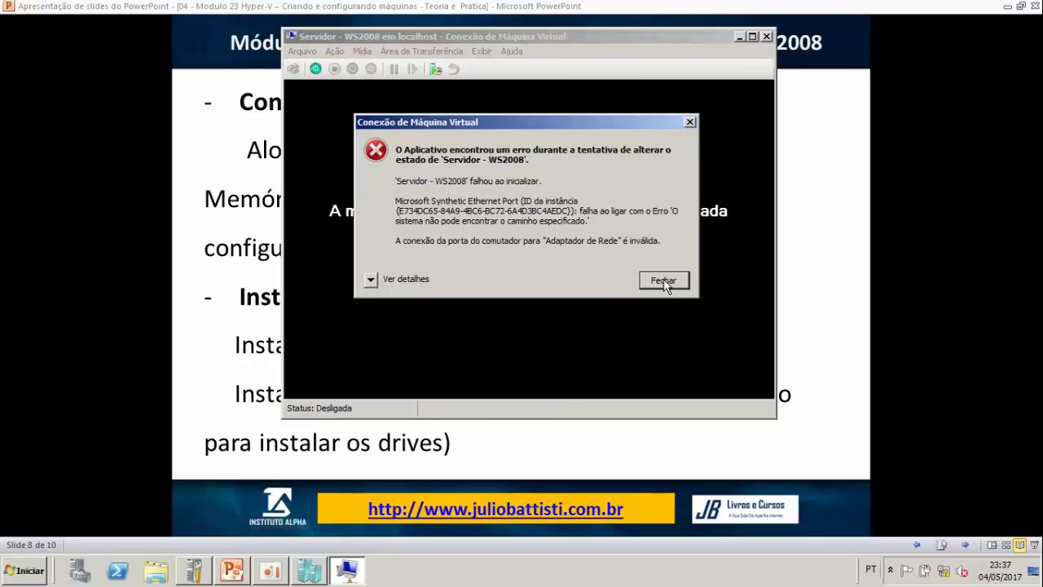
{"action": "left_click", "coordinate": [662, 280]}
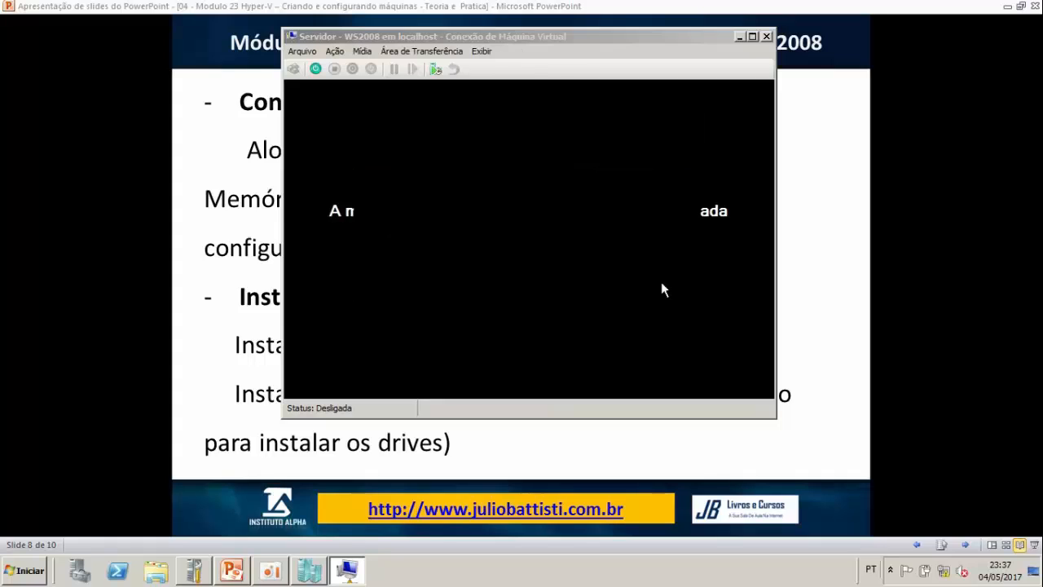
Step: Set the network adapter of Servidor - WS2008 to Rede Interna and save the virtual machine's settings
{"action": "left_click", "coordinate": [305, 52]}
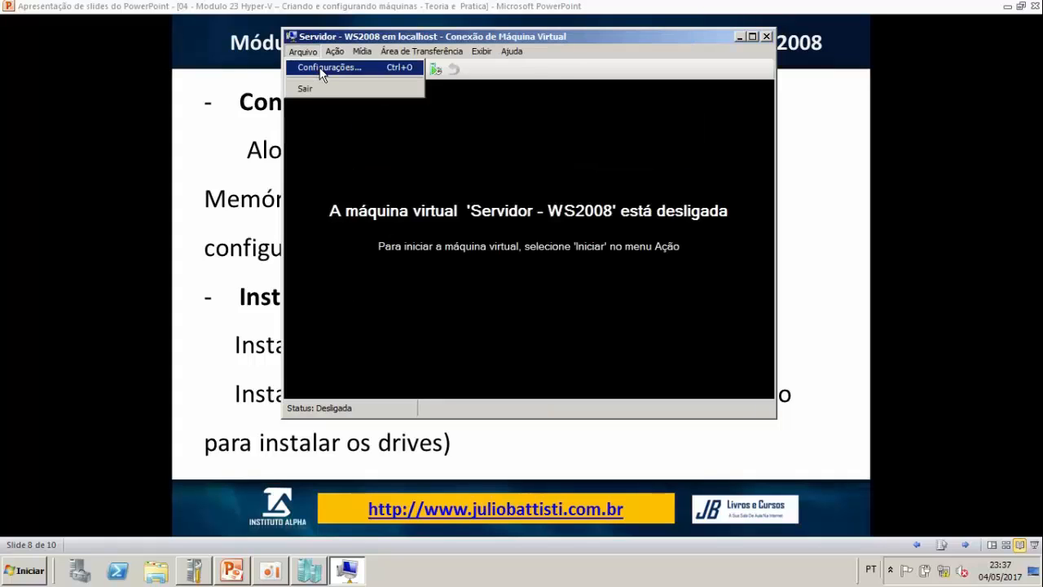
{"action": "left_click", "coordinate": [321, 70]}
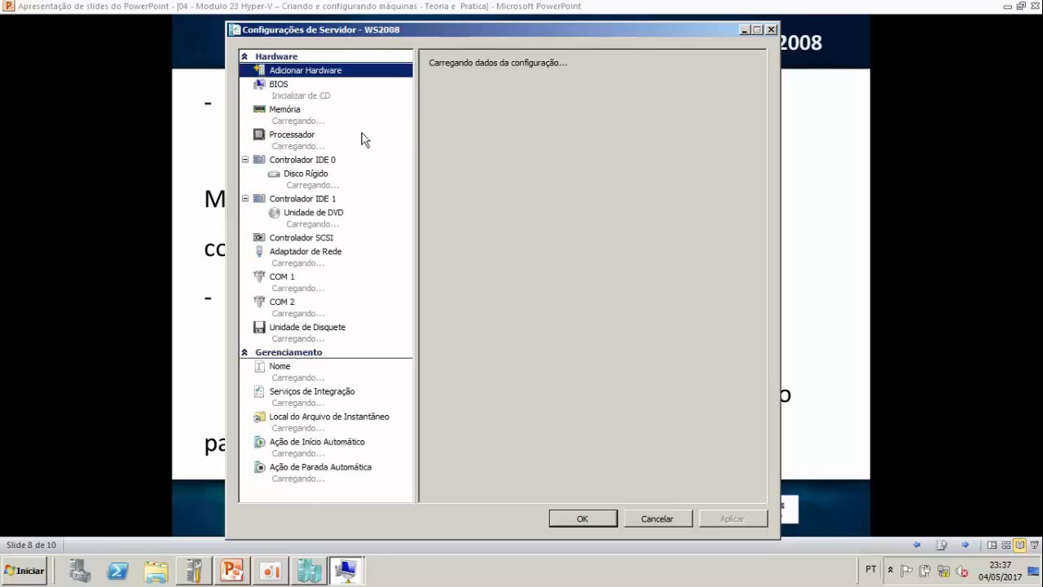
{"action": "left_click", "coordinate": [321, 261]}
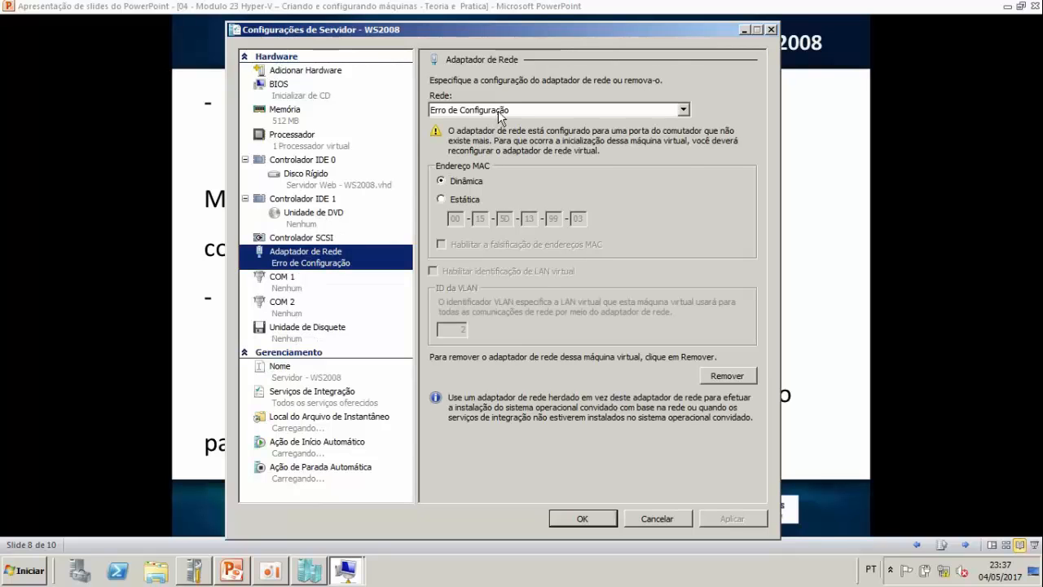
{"action": "left_click", "coordinate": [501, 111]}
{"action": "left_click", "coordinate": [456, 153]}
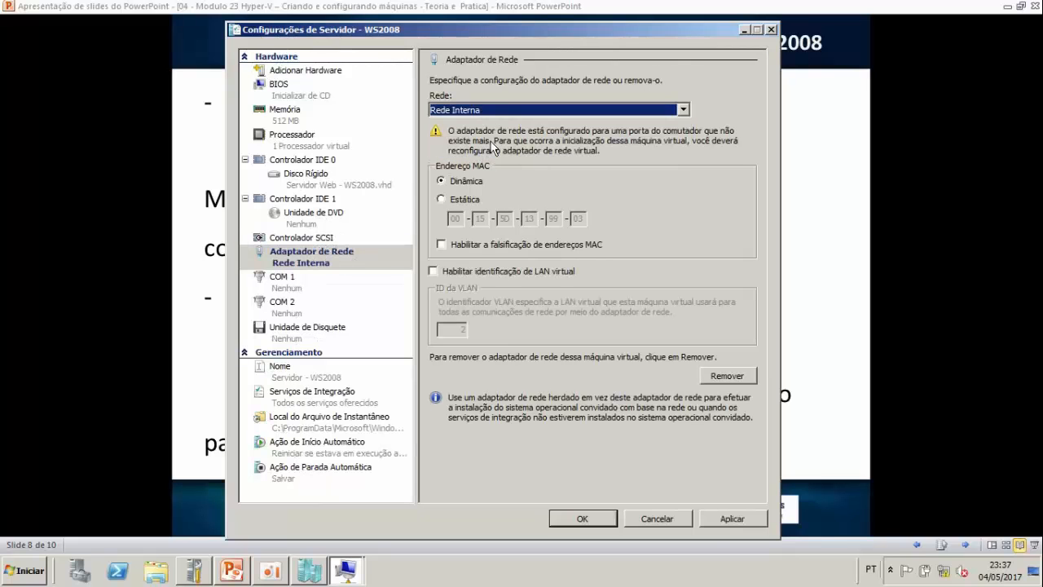
{"action": "left_click", "coordinate": [737, 519]}
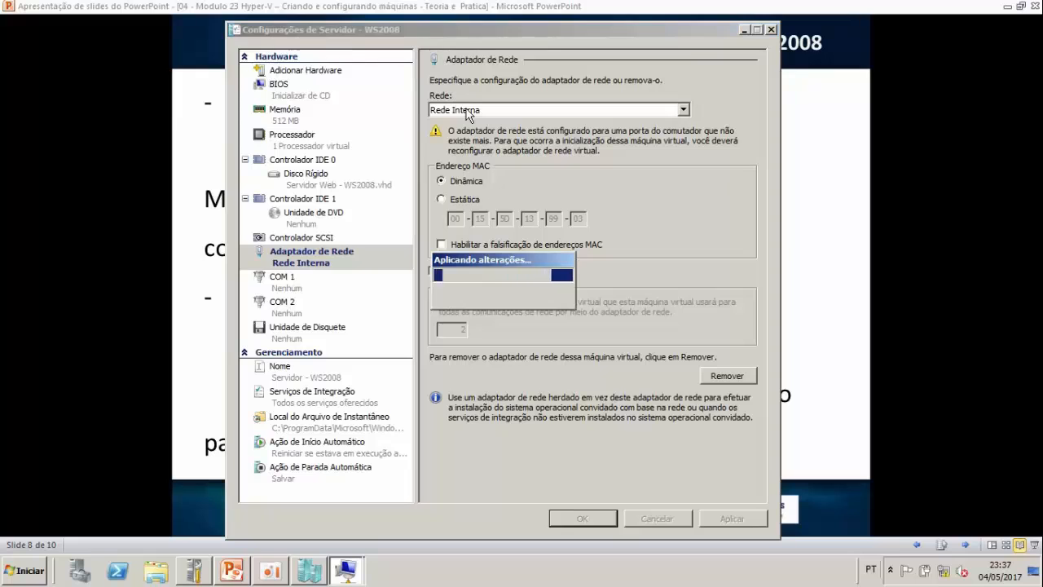
{"action": "left_click", "coordinate": [574, 514]}
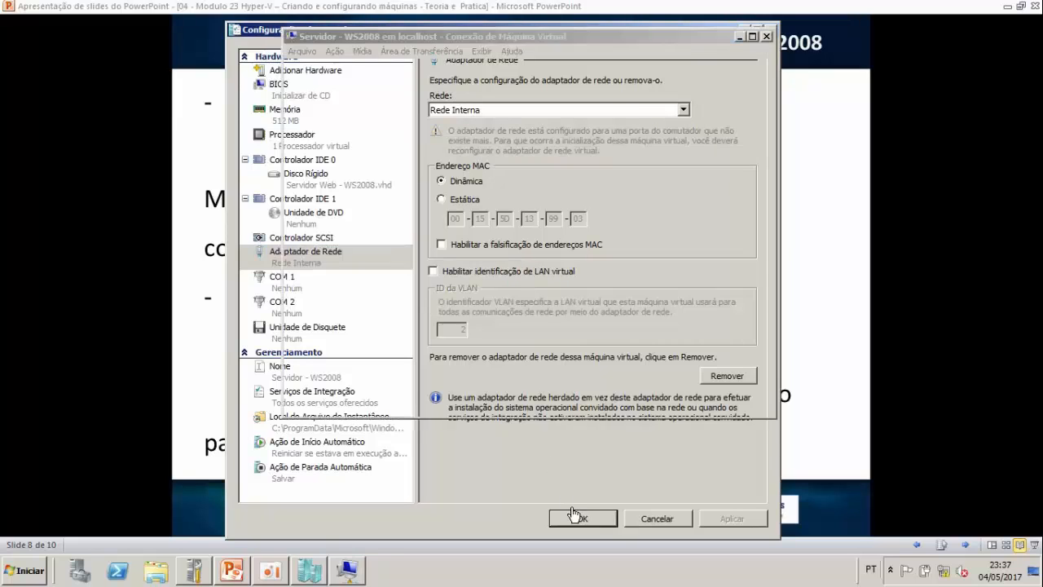
Step: Start the Servidor - WS2008 virtual machine and reposition its connection window over the slide
{"action": "left_click", "coordinate": [335, 51]}
{"action": "left_click", "coordinate": [357, 91]}
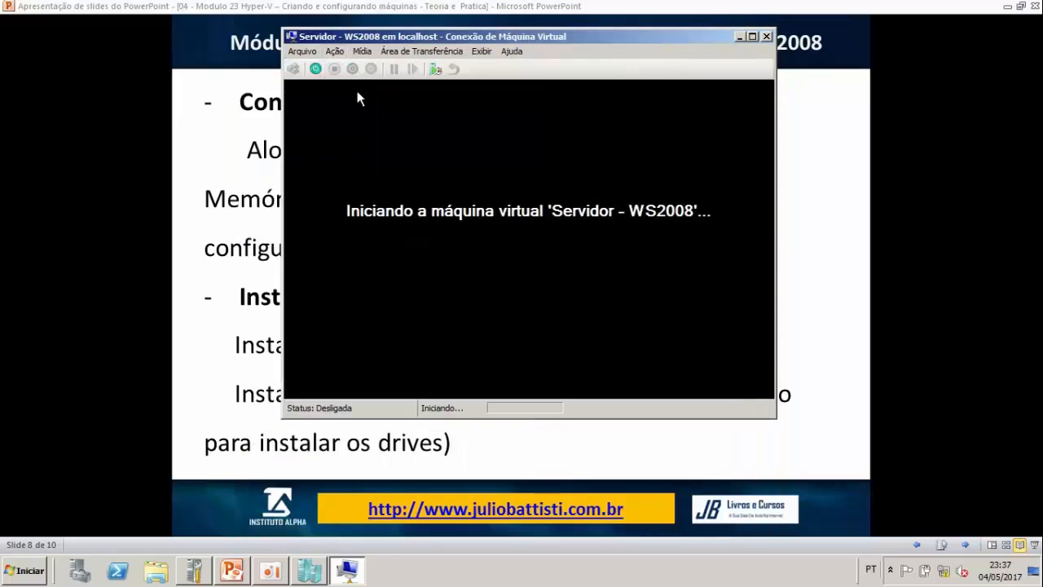
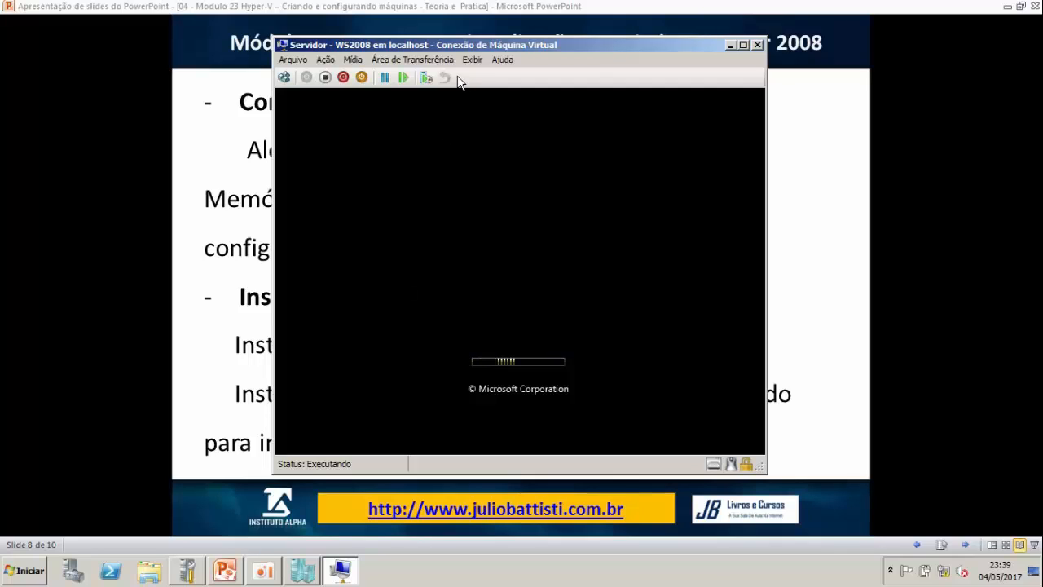
{"action": "left_click_drag", "start_coordinate": [452, 49], "coordinate": [434, 49]}
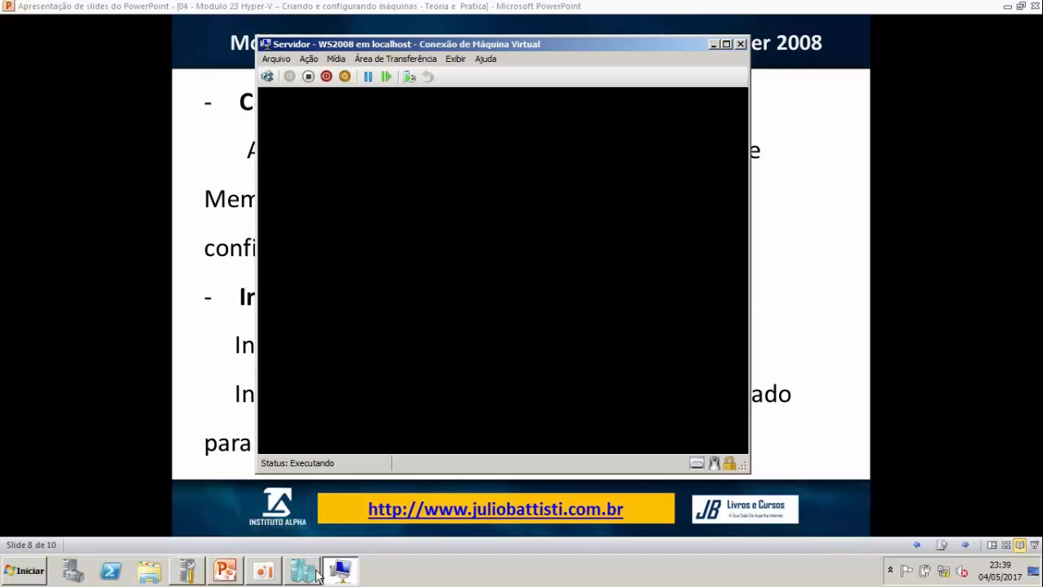
{"action": "left_click", "coordinate": [349, 569]}
{"action": "left_click", "coordinate": [351, 570]}
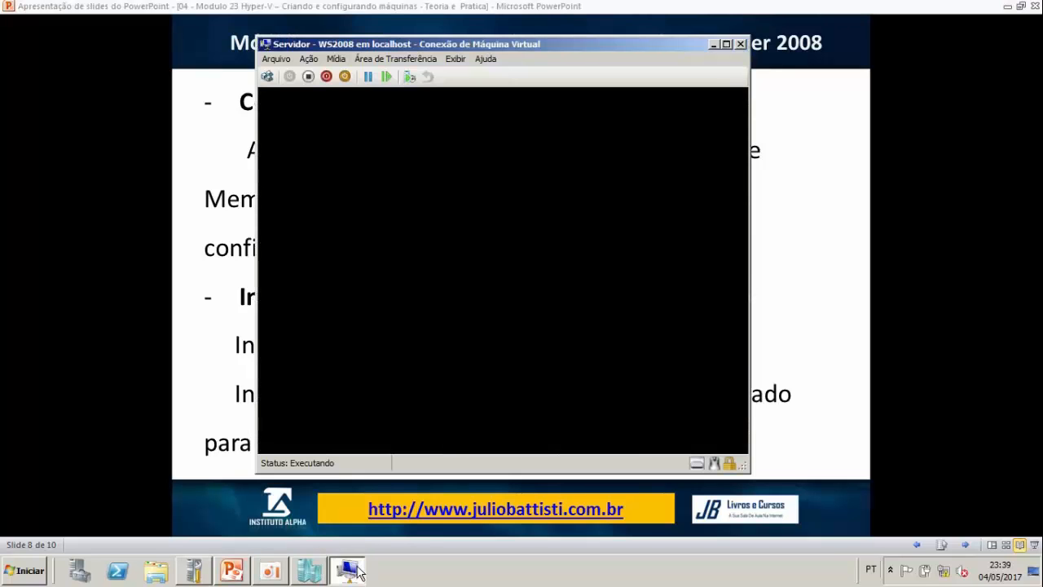
{"action": "left_click", "coordinate": [354, 571]}
{"action": "left_click", "coordinate": [359, 572]}
{"action": "left_click", "coordinate": [348, 571]}
{"action": "left_click", "coordinate": [349, 571]}
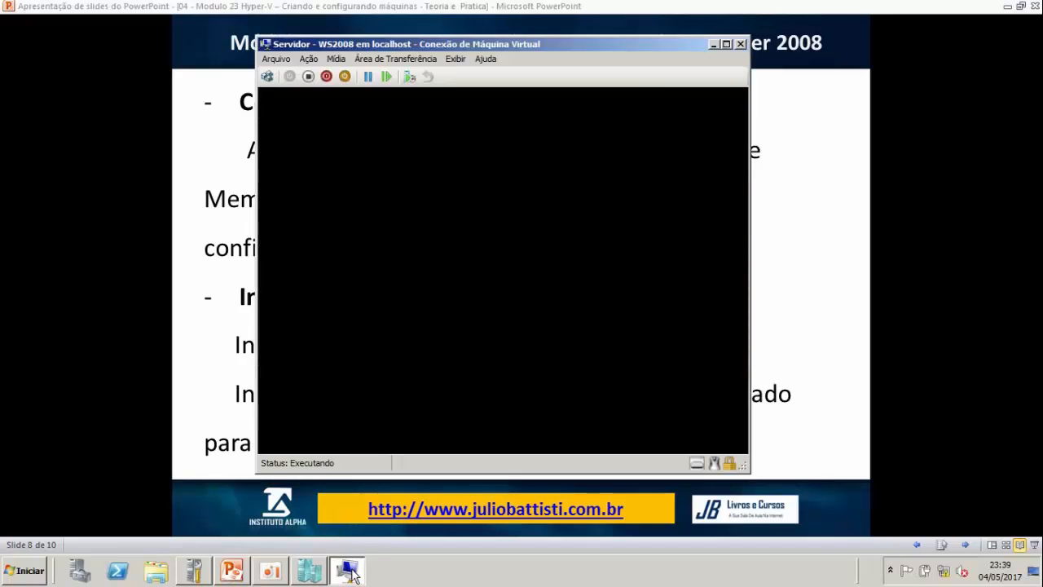
{"action": "left_click_drag", "start_coordinate": [457, 44], "coordinate": [525, 51]}
{"action": "left_click", "coordinate": [379, 67]}
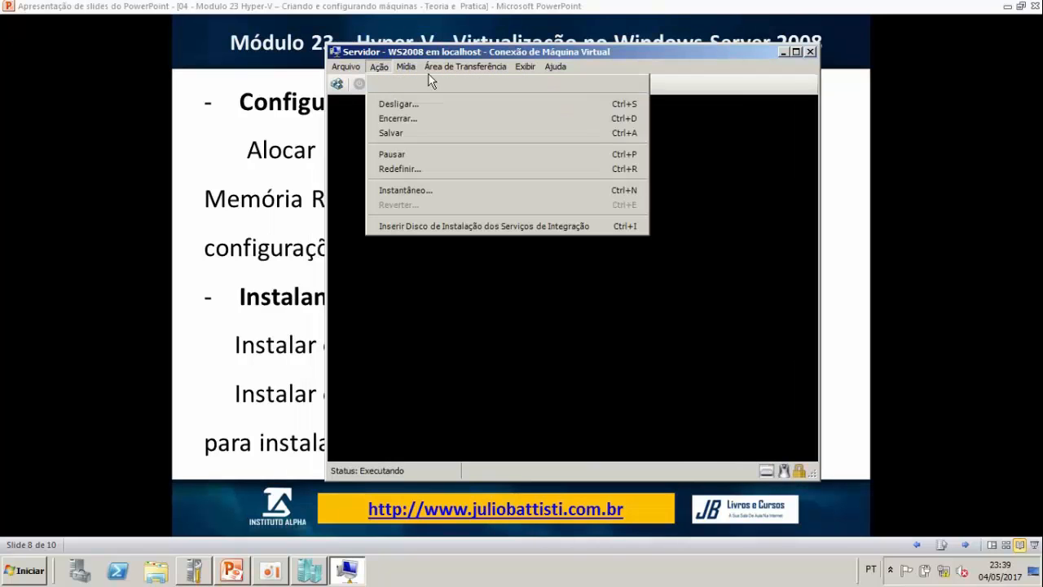
{"action": "left_click", "coordinate": [402, 82]}
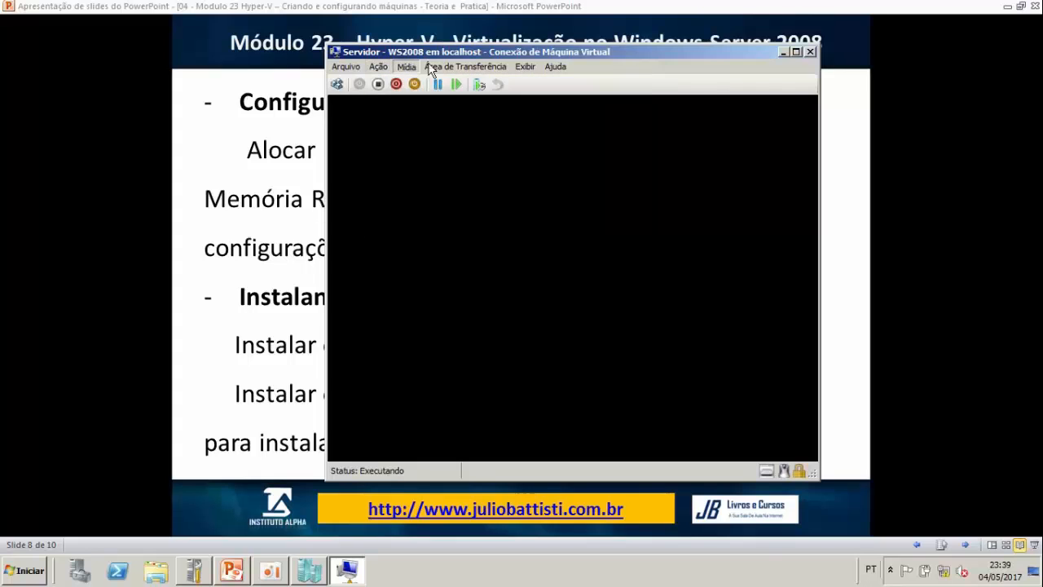
{"action": "left_click", "coordinate": [456, 66]}
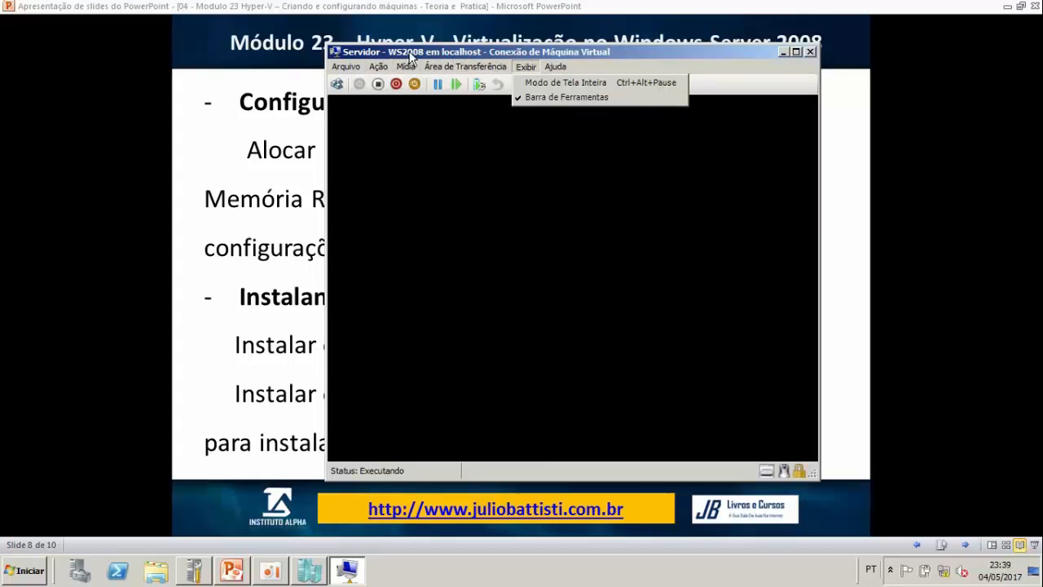
{"action": "mouse_move", "coordinate": [457, 67]}
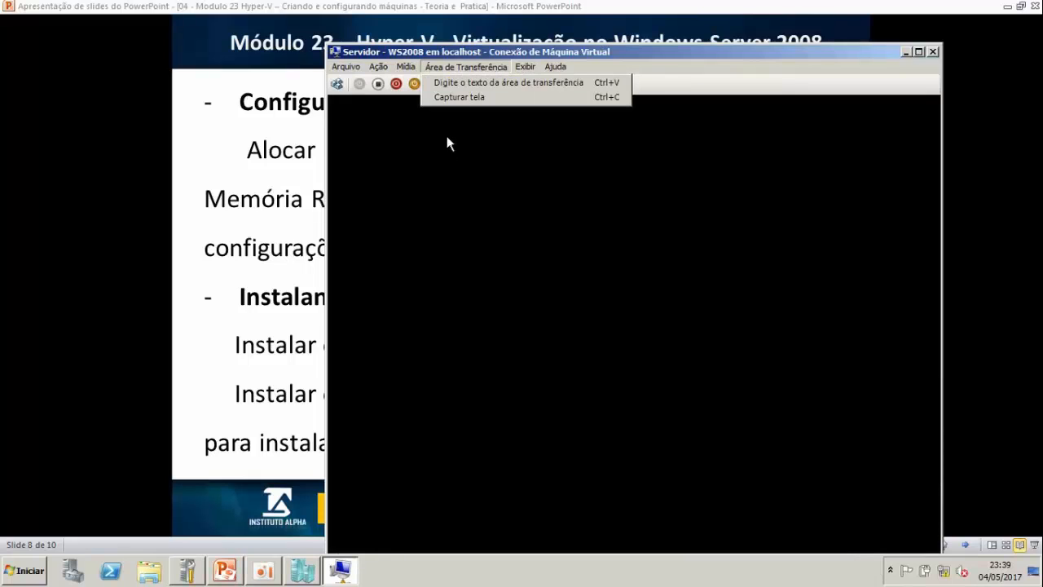
{"action": "left_click_drag", "start_coordinate": [437, 54], "coordinate": [414, 41]}
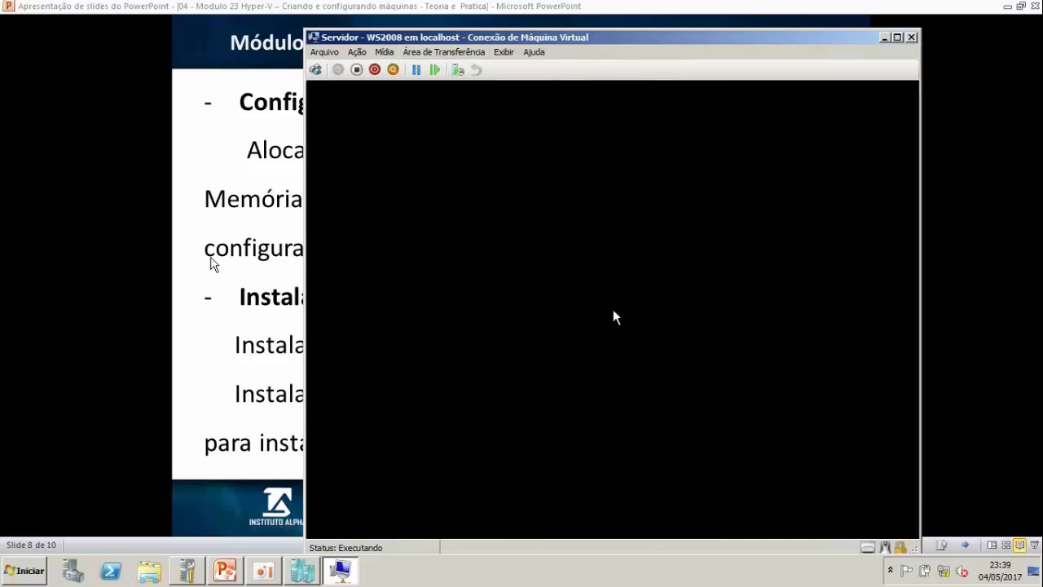
{"action": "left_click", "coordinate": [23, 569]}
{"action": "left_click", "coordinate": [22, 570]}
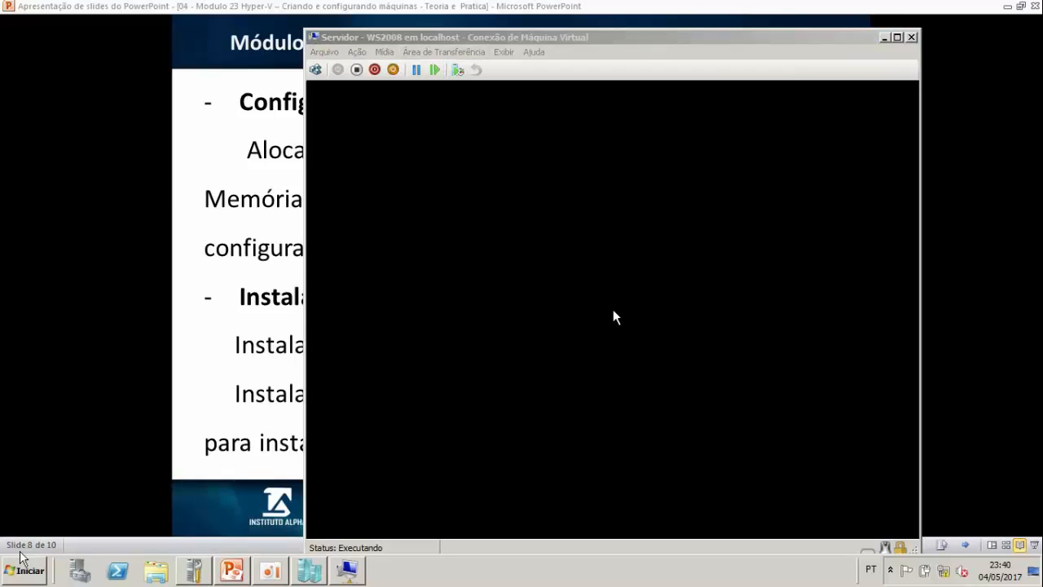
{"action": "left_click", "coordinate": [445, 52]}
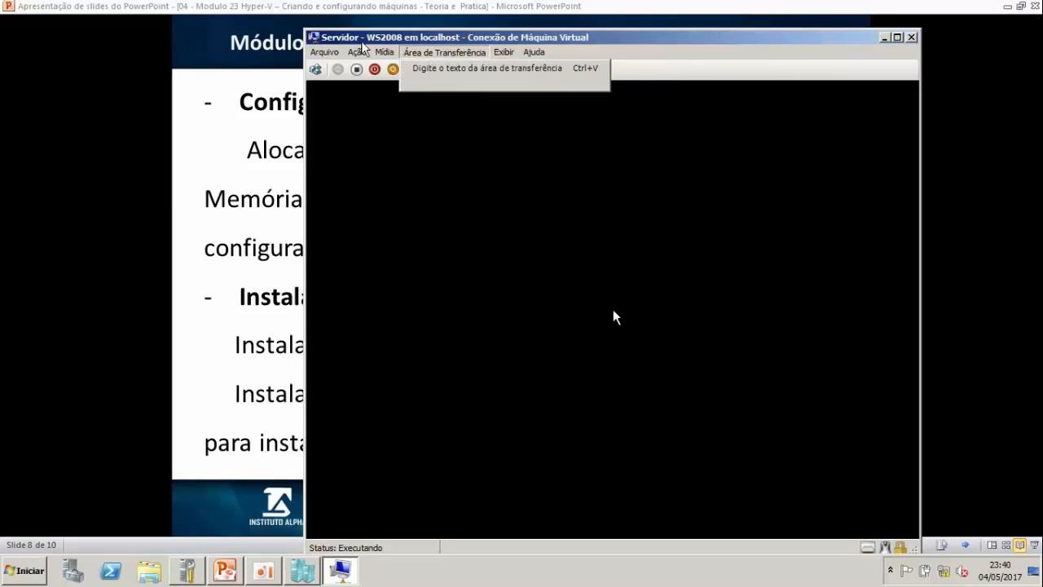
{"action": "mouse_move", "coordinate": [356, 52]}
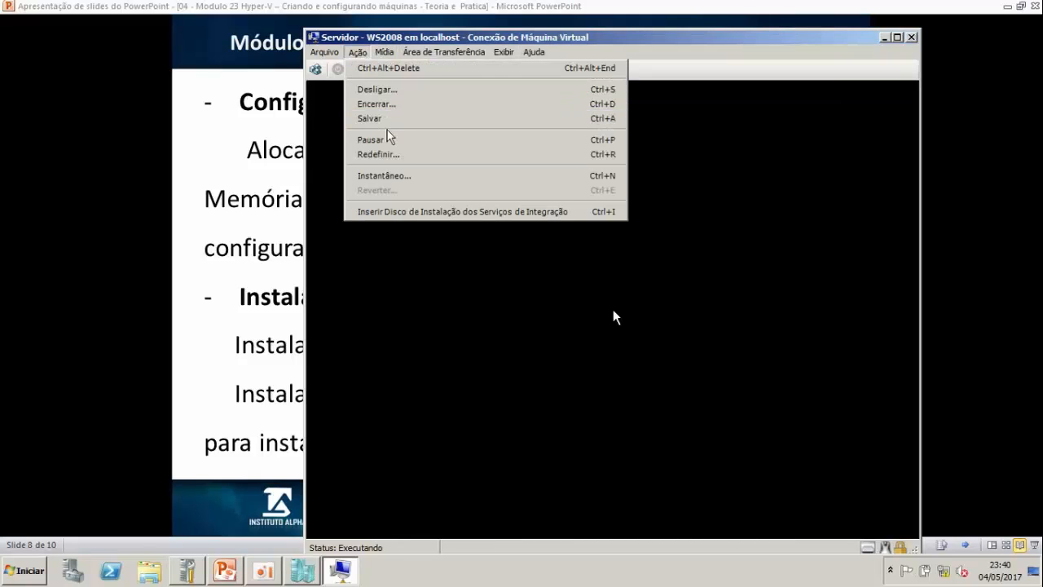
{"action": "left_click", "coordinate": [332, 56]}
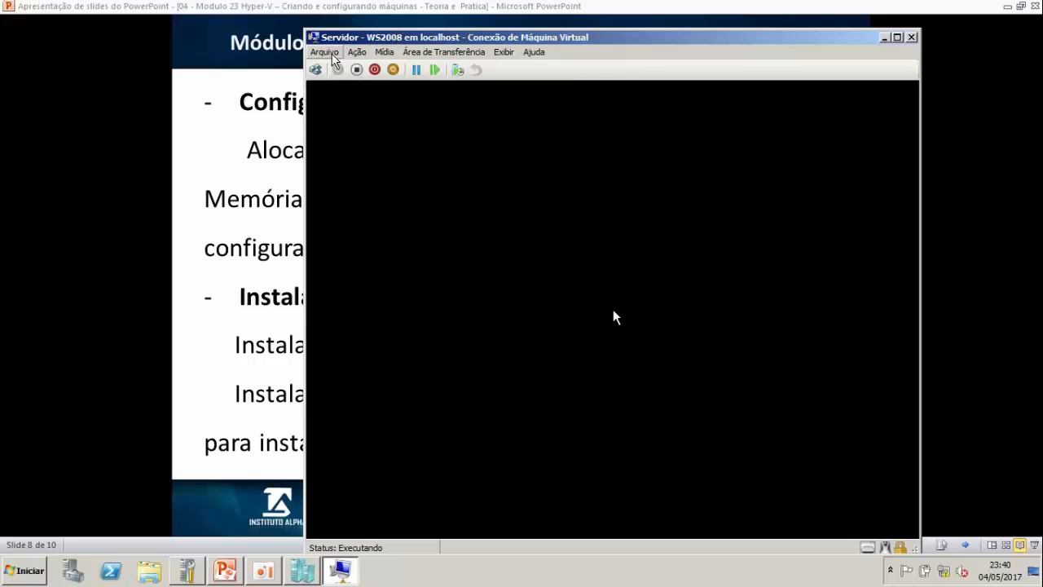
{"action": "left_click", "coordinate": [481, 55]}
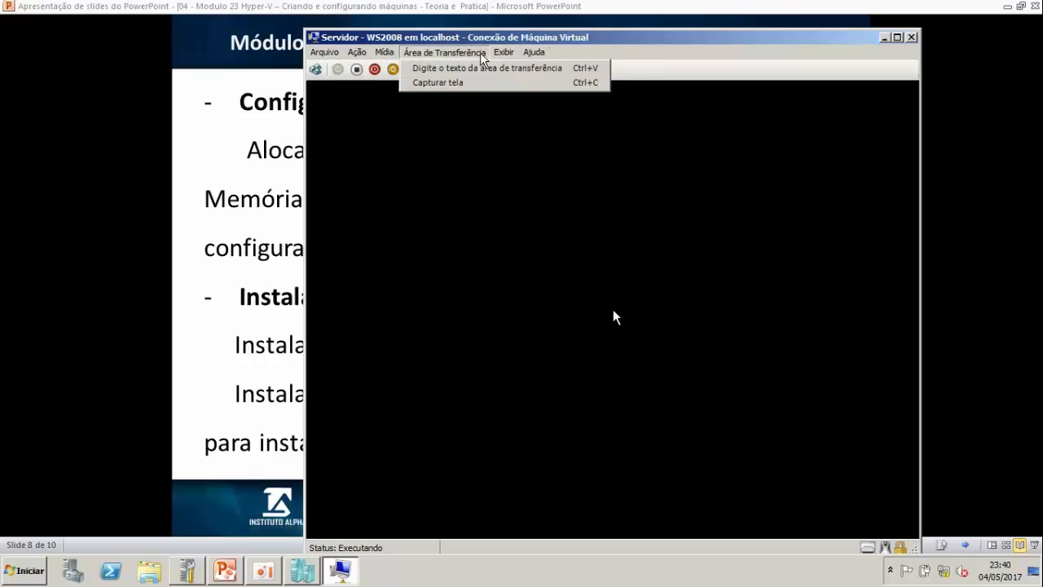
{"action": "left_click", "coordinate": [461, 39]}
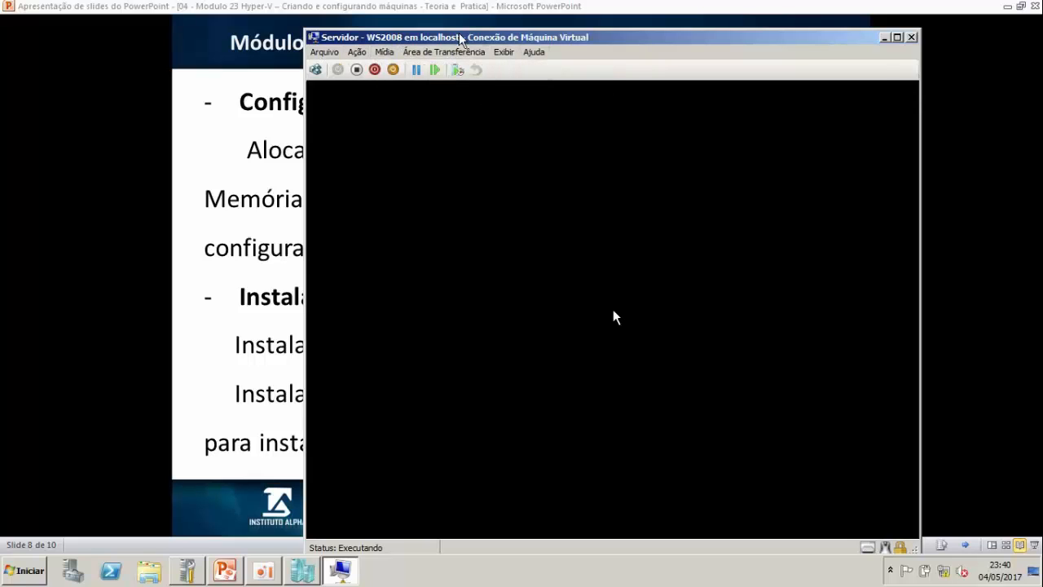
Step: Reposition the Servidor - WS2008 connection window over the slide so the whole virtual machine screen fits above the taskbar
{"action": "left_click_drag", "start_coordinate": [461, 39], "coordinate": [438, 31]}
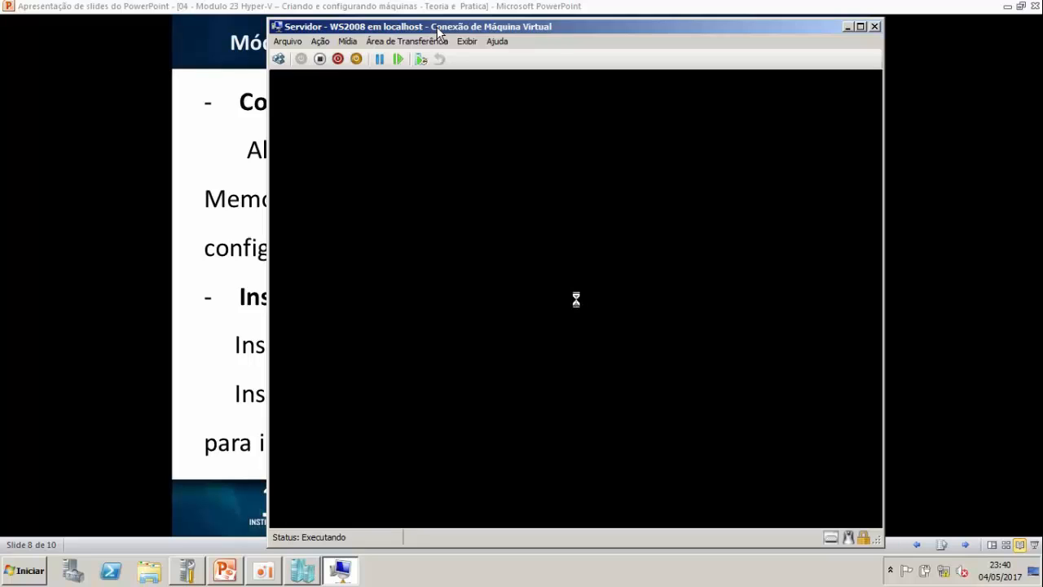
{"action": "left_click_drag", "start_coordinate": [438, 32], "coordinate": [427, 36]}
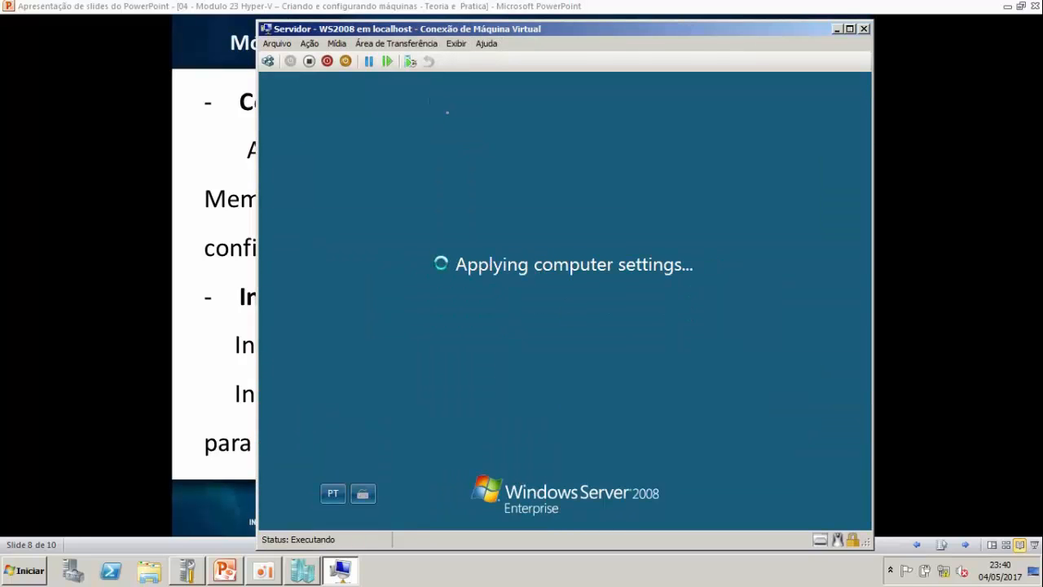
{"action": "left_click_drag", "start_coordinate": [455, 29], "coordinate": [427, 23]}
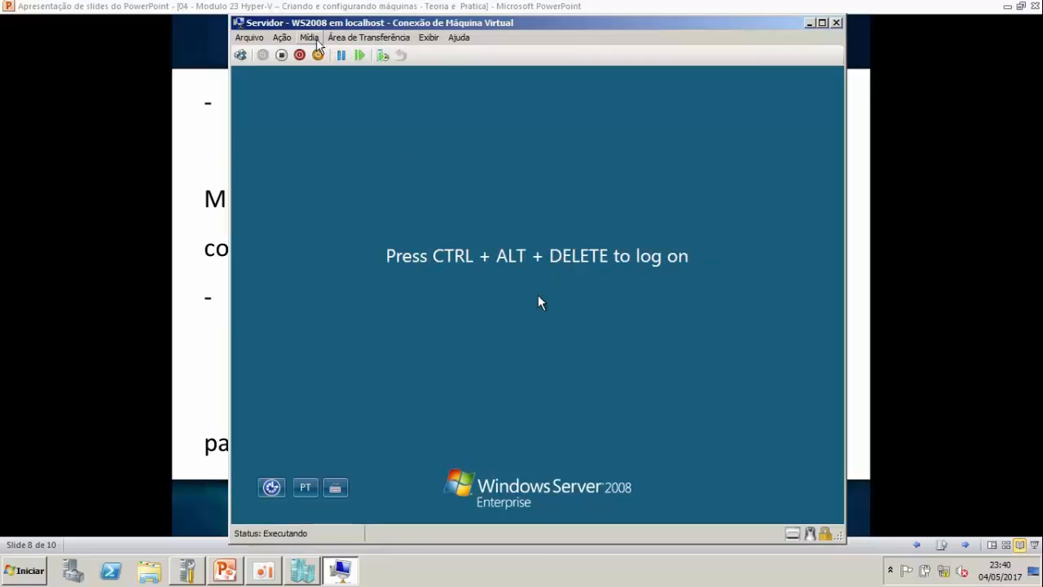
Step: Send Ctrl+Alt+Delete to the Servidor - WS2008 virtual machine and log on as Administrator with the account password
{"action": "left_click", "coordinate": [310, 38]}
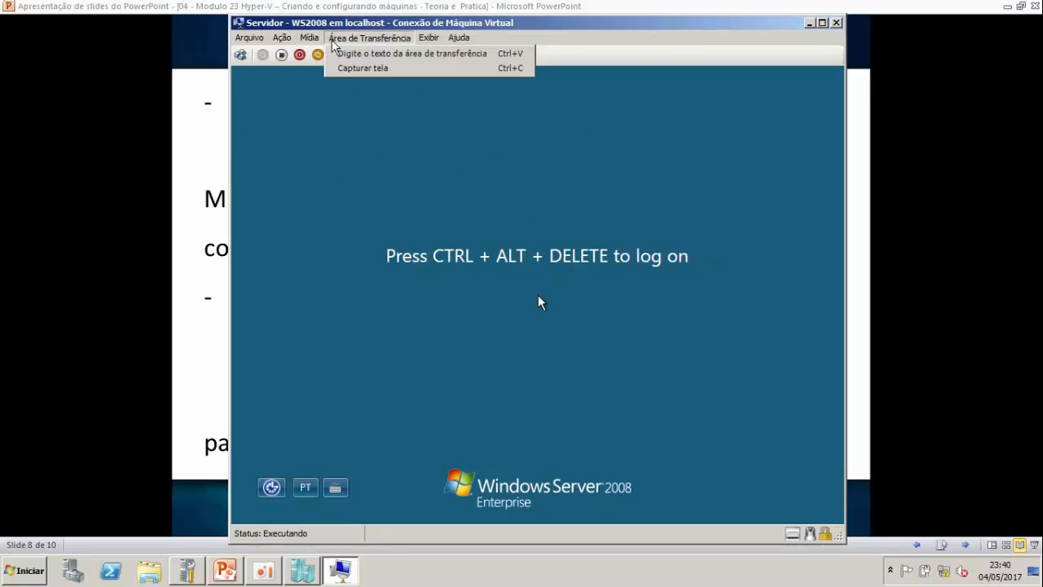
{"action": "mouse_move", "coordinate": [282, 38]}
{"action": "left_click", "coordinate": [362, 53]}
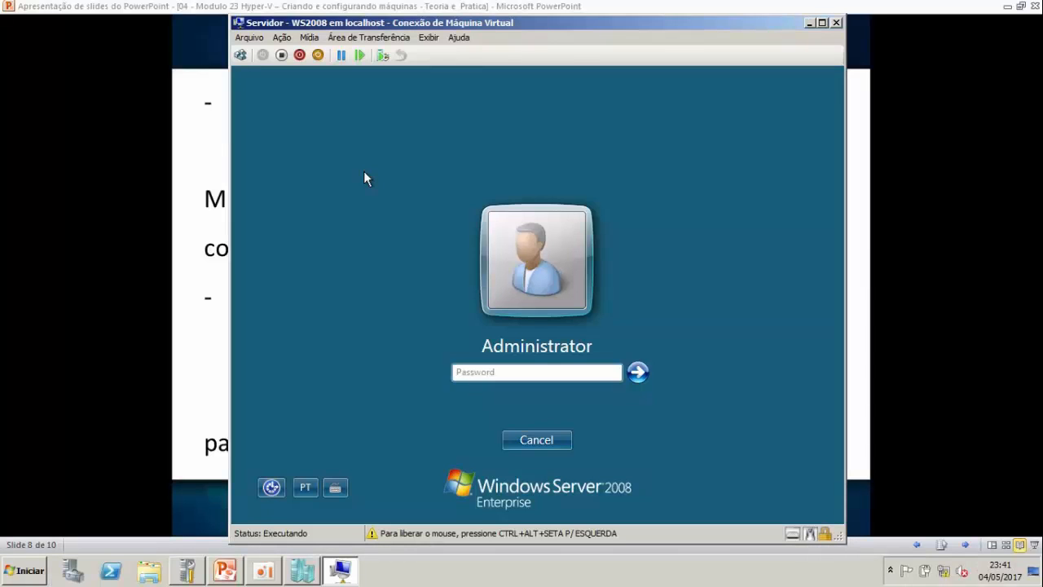
{"action": "type", "text": "****"}
{"action": "key", "text": "Caps_Lock"}
{"action": "type", "text": "*"}
{"action": "key", "text": "Caps_Lock"}
{"action": "type", "text": "*****"}
{"action": "key", "text": "Return"}
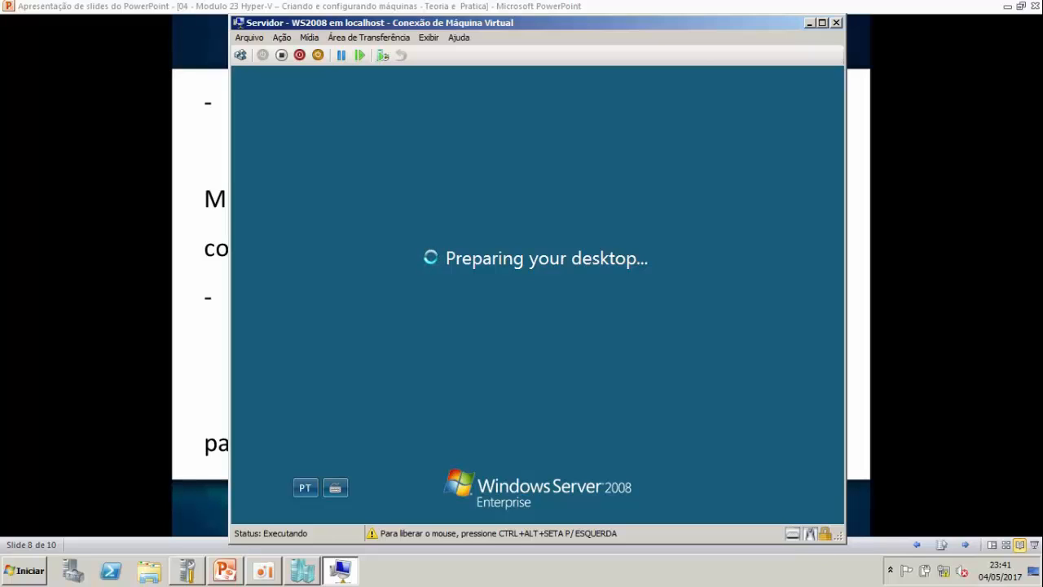
Step: Release the mouse from the virtual machine and insert the Integration Services setup disk into it
{"action": "key", "text": "ctrl+alt+Left"}
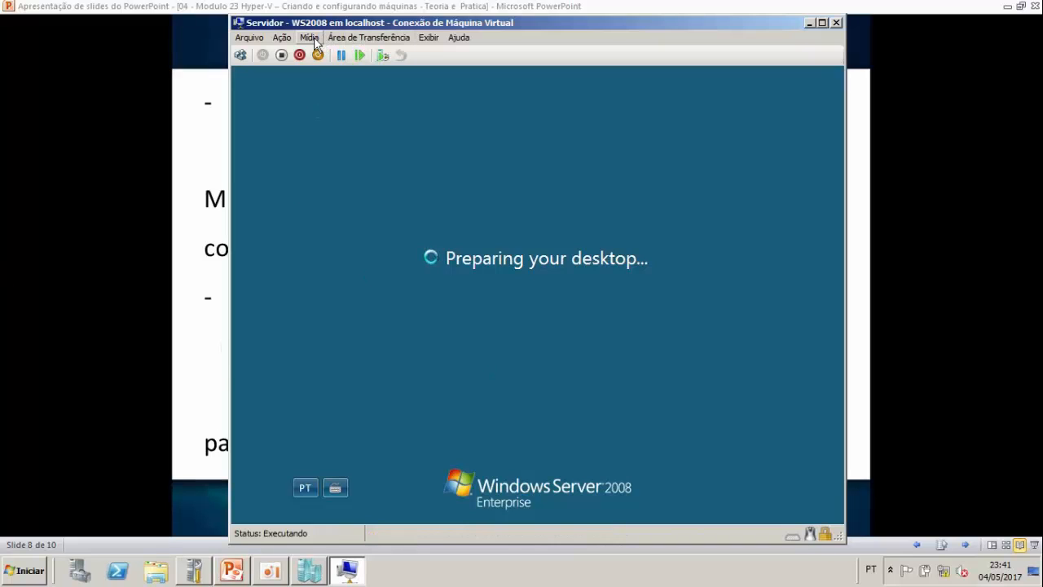
{"action": "left_click", "coordinate": [291, 38]}
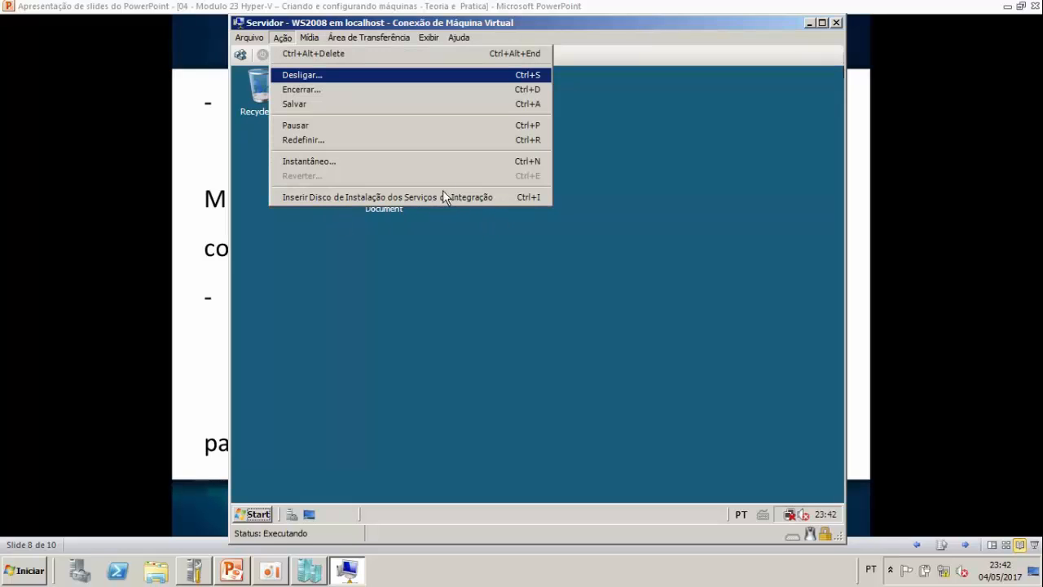
{"action": "left_click", "coordinate": [282, 38]}
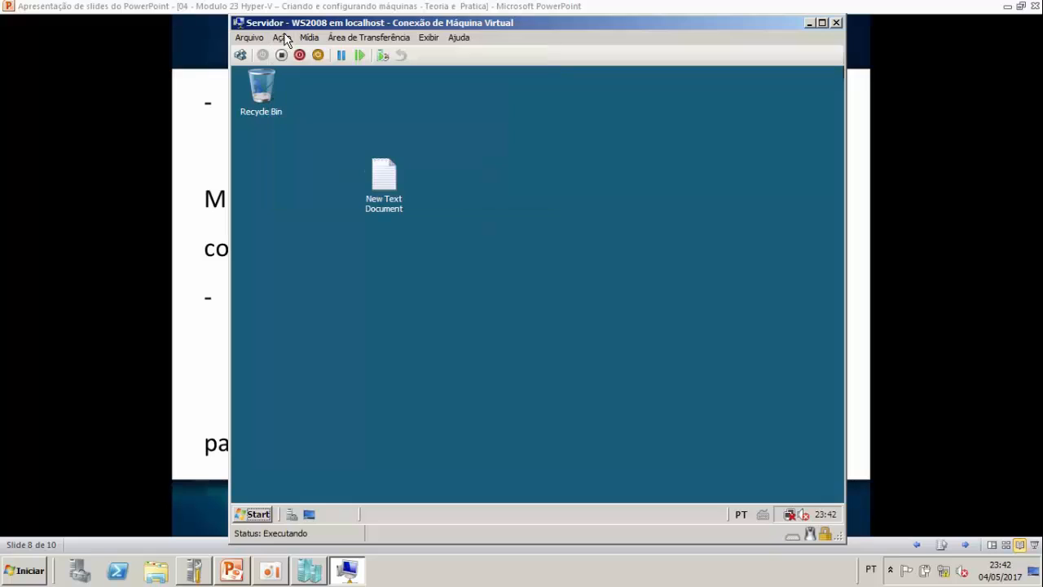
{"action": "left_click", "coordinate": [283, 38]}
{"action": "left_click", "coordinate": [320, 197]}
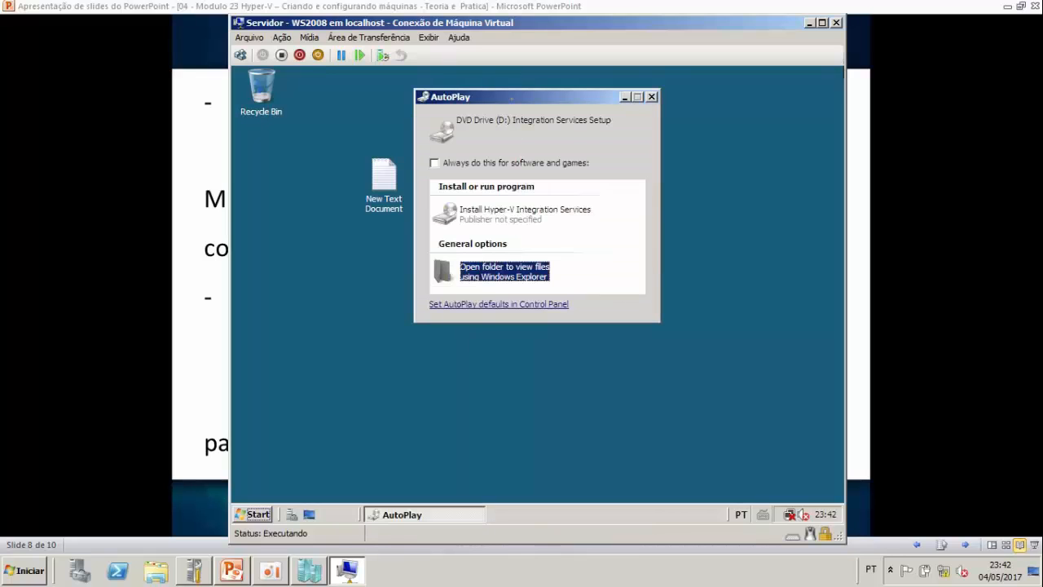
Step: Run Install Hyper-V Integration Services from the inserted disk and agree to upgrade or repair the previous installation
{"action": "left_click", "coordinate": [512, 96]}
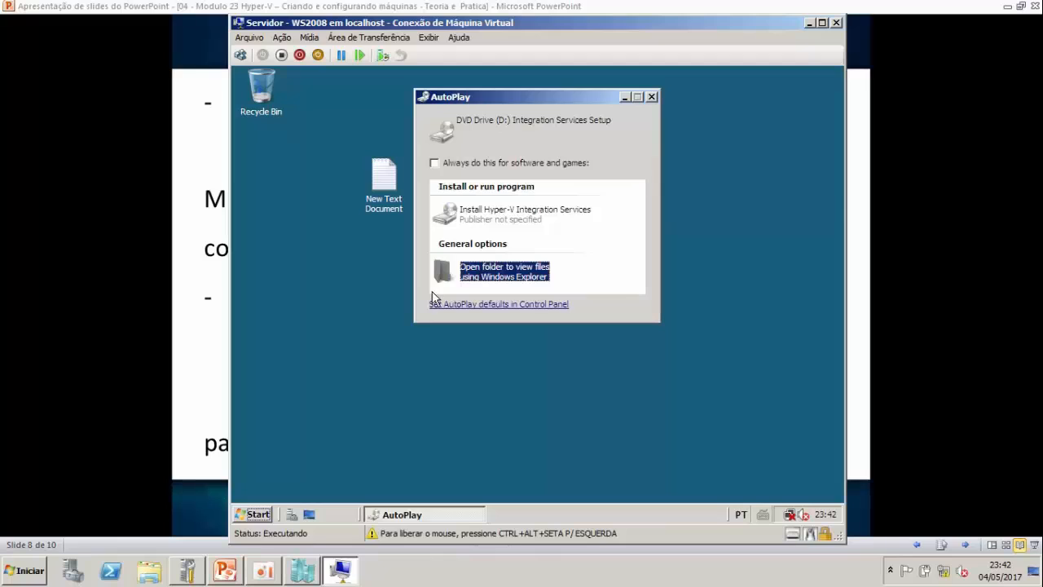
{"action": "left_click", "coordinate": [531, 219]}
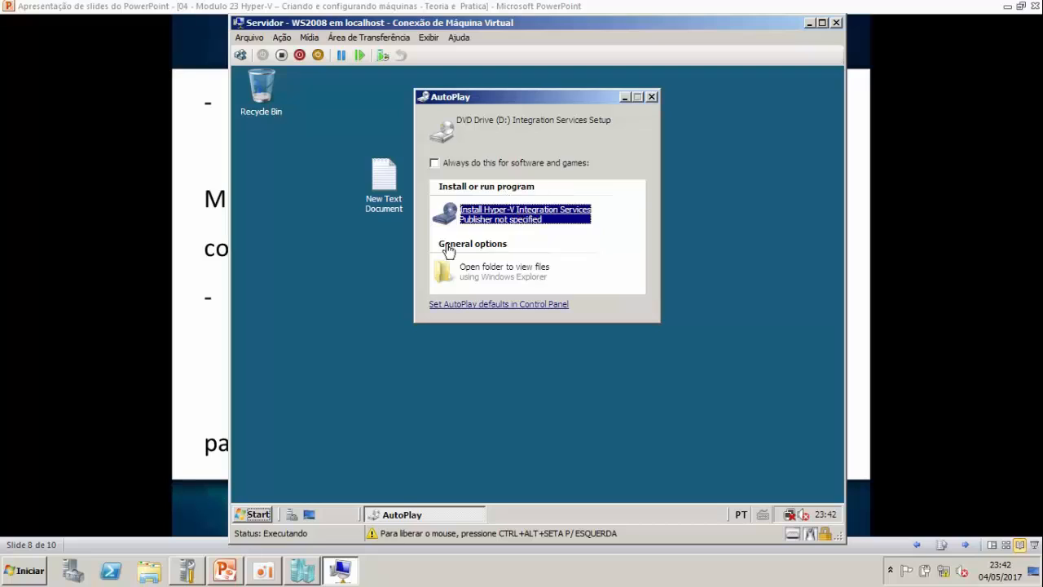
{"action": "left_click", "coordinate": [530, 217]}
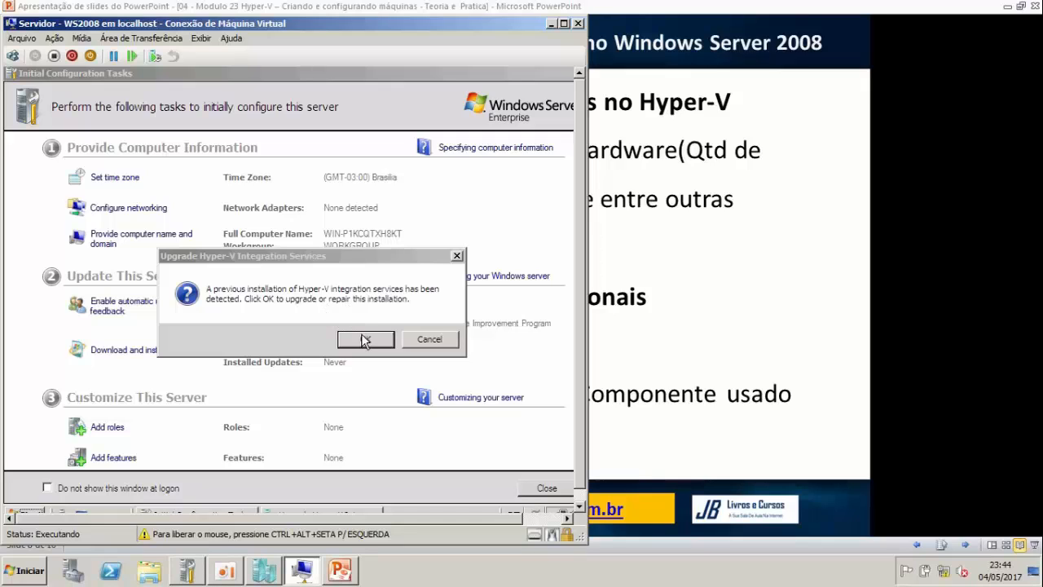
{"action": "left_click", "coordinate": [365, 339]}
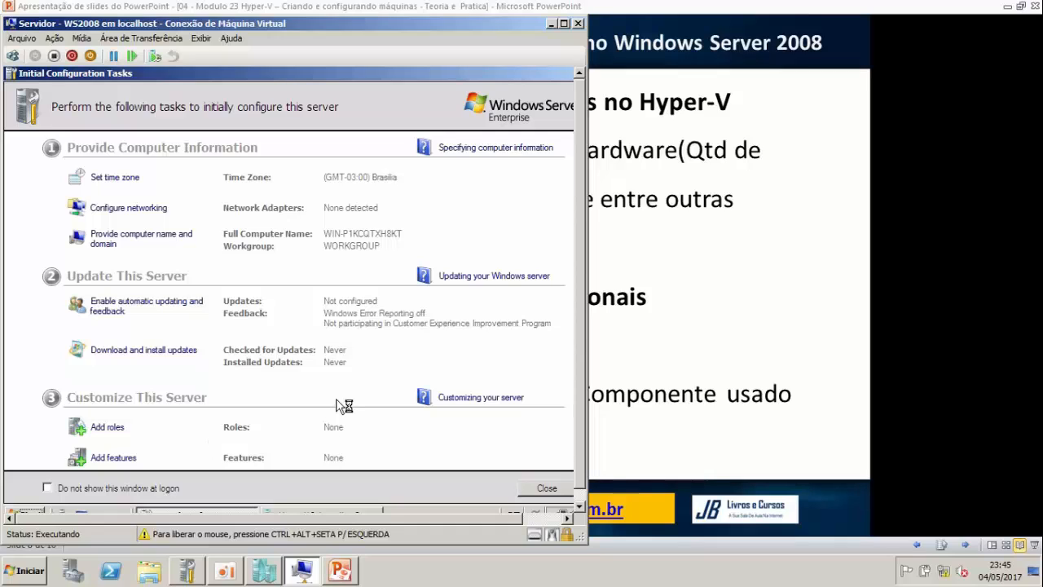
Step: Check the progress of the Hyper-V Integration Services installation inside the virtual machine
{"action": "key", "text": "ctrl+alt+Left"}
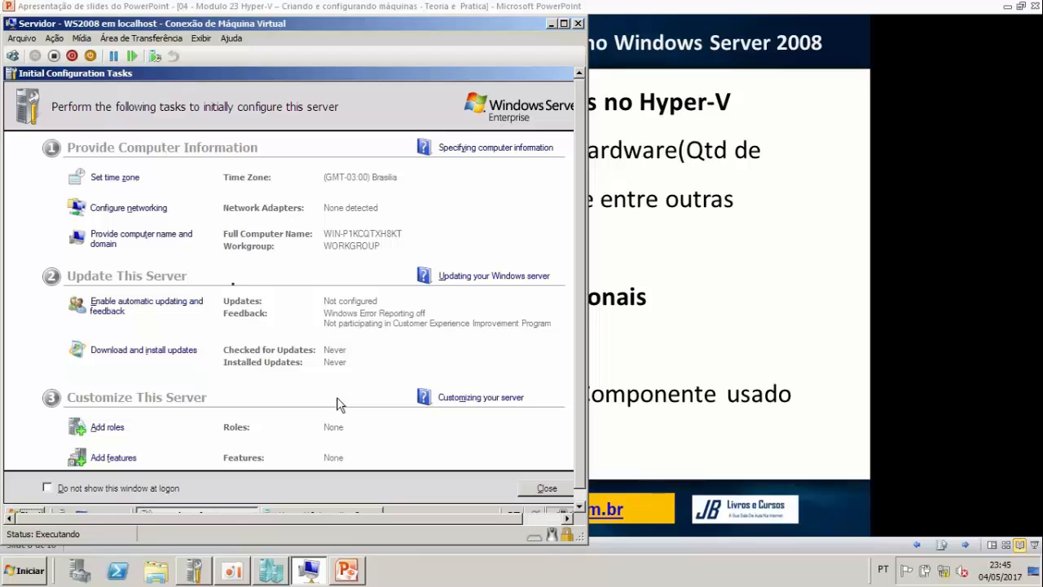
{"action": "left_click", "coordinate": [33, 566]}
{"action": "left_click", "coordinate": [128, 425]}
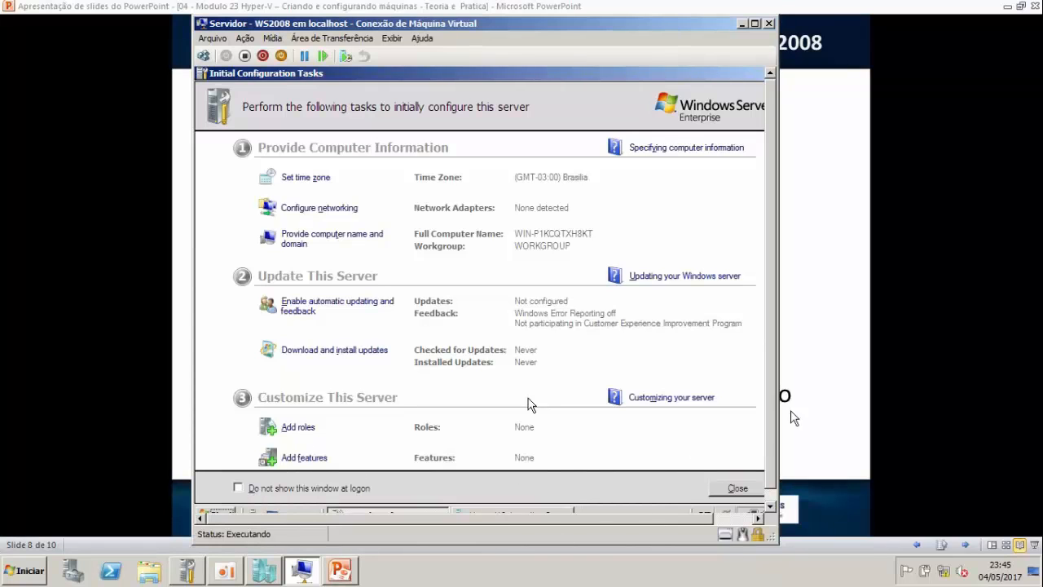
{"action": "scroll", "coordinate": [773, 450], "scroll_direction": "down", "scroll_amount": 1}
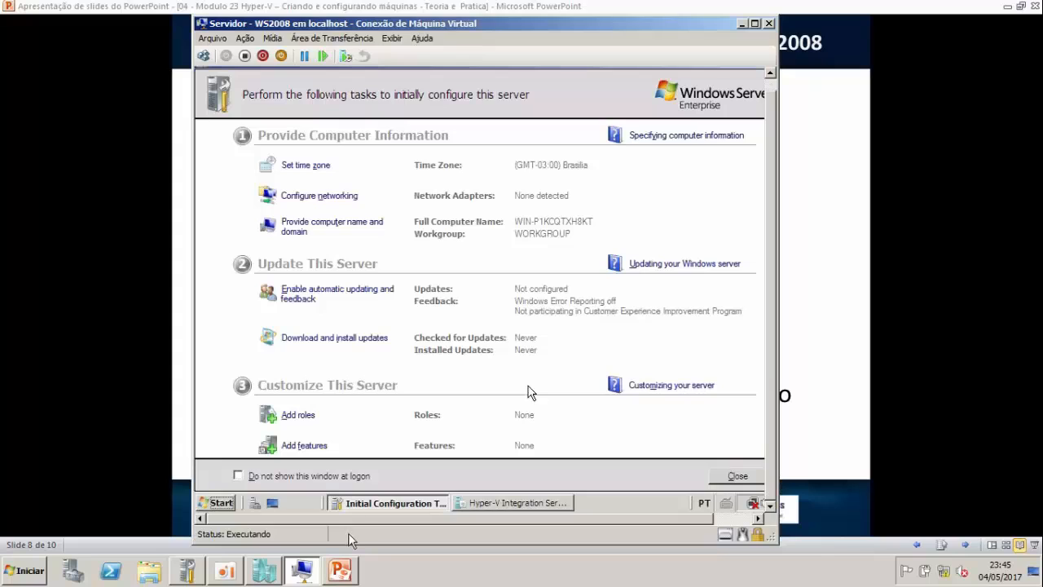
{"action": "left_click", "coordinate": [528, 392]}
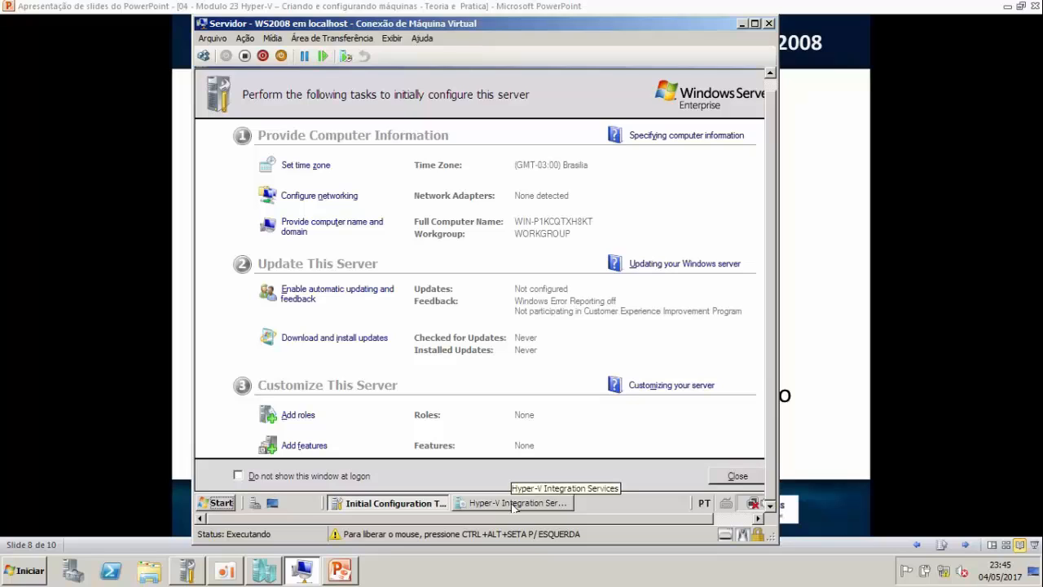
{"action": "key", "text": "ctrl+alt+Left"}
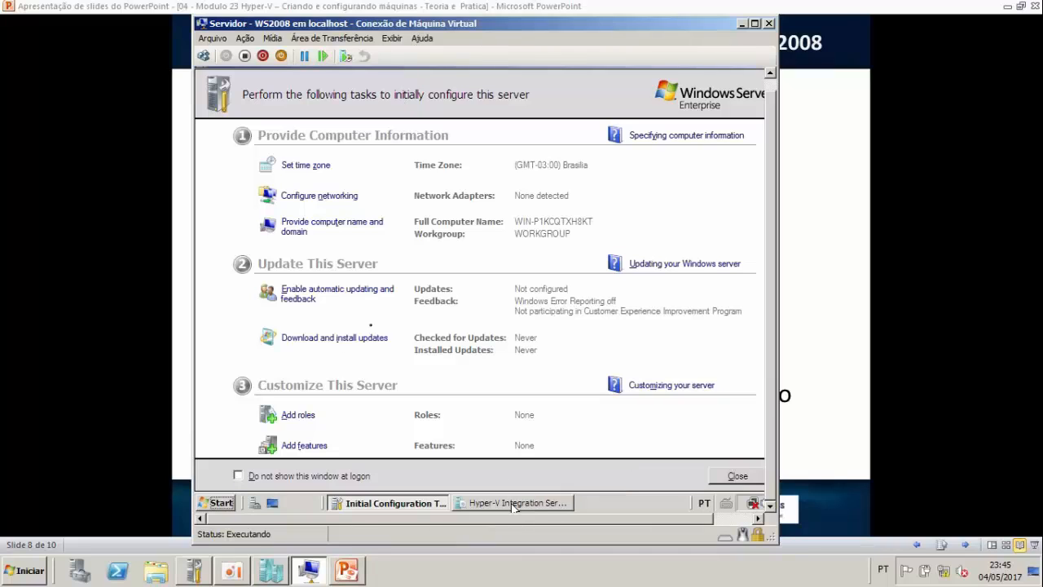
{"action": "left_click", "coordinate": [25, 570]}
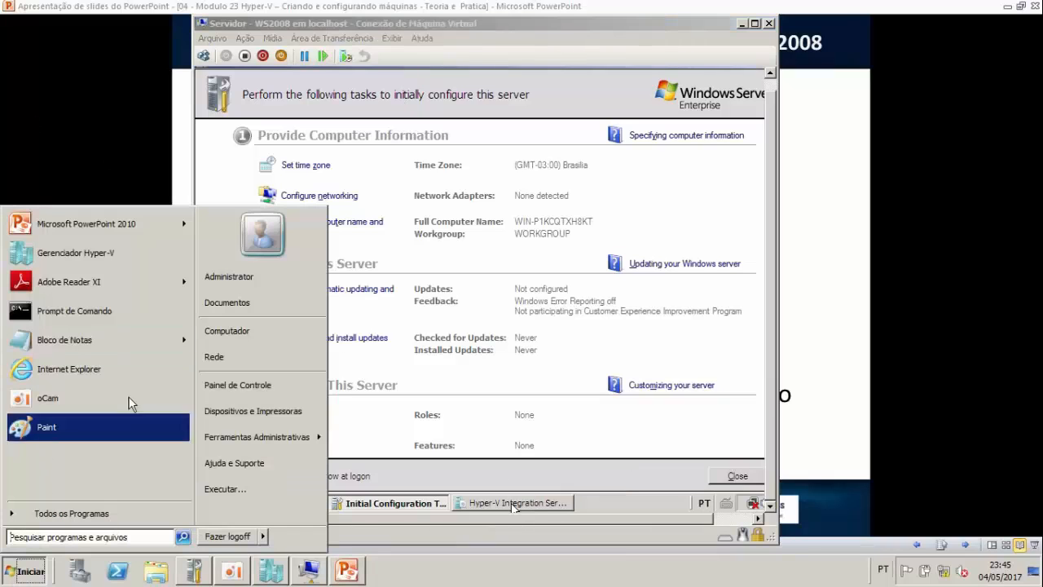
{"action": "left_click", "coordinate": [20, 571]}
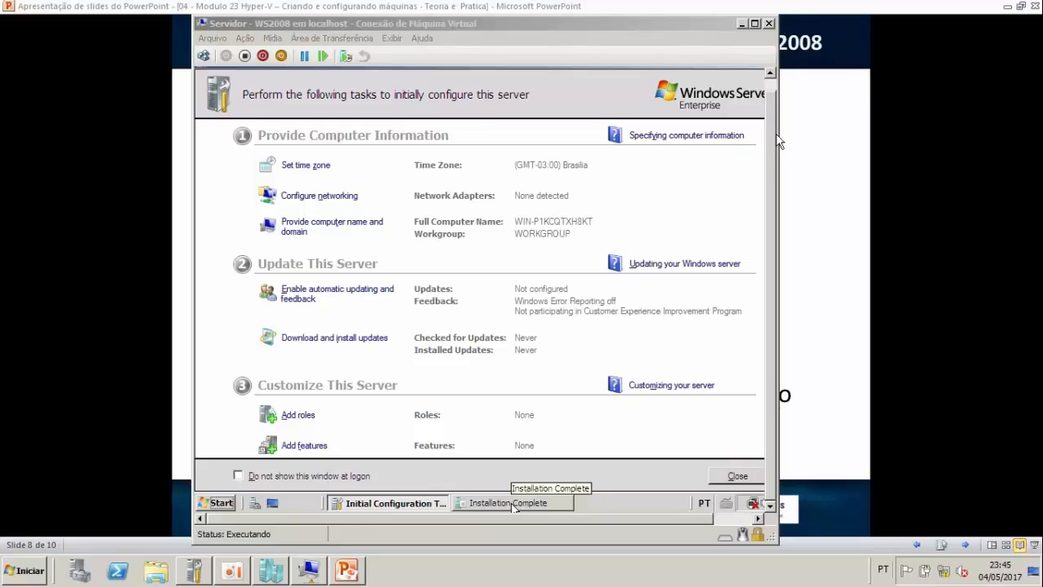
Step: Bring up the Installation Complete message in the virtual machine, agree to restart it, and release the mouse from the virtual machine
{"action": "left_click", "coordinate": [769, 85]}
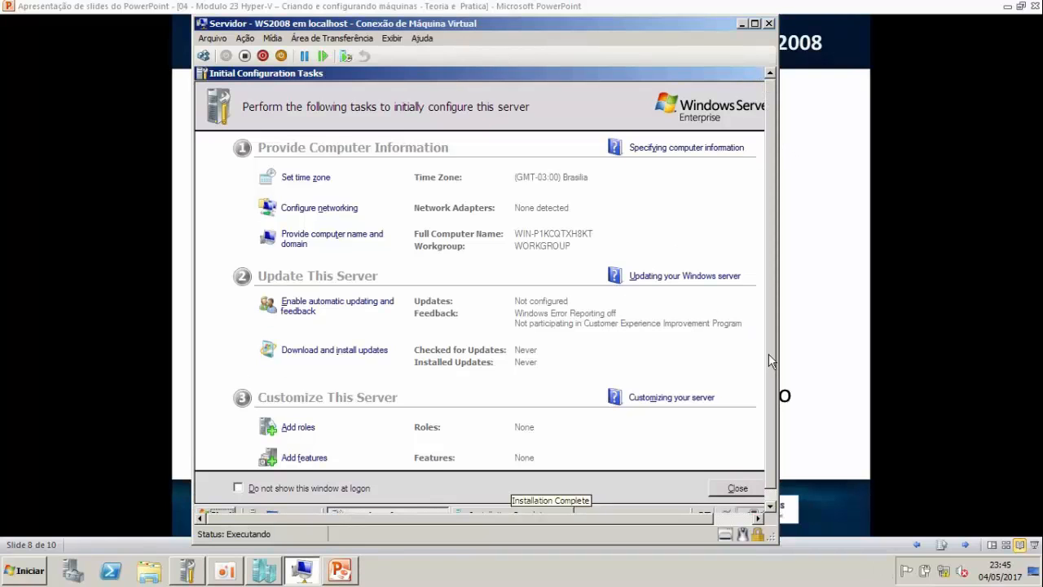
{"action": "left_click", "coordinate": [770, 361]}
{"action": "left_click", "coordinate": [514, 506]}
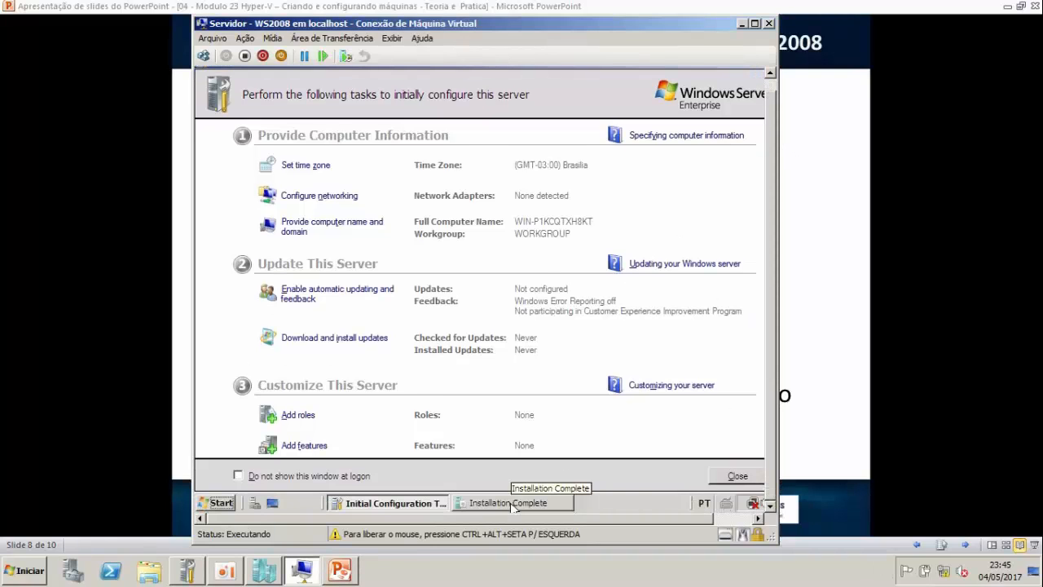
{"action": "left_click", "coordinate": [514, 504]}
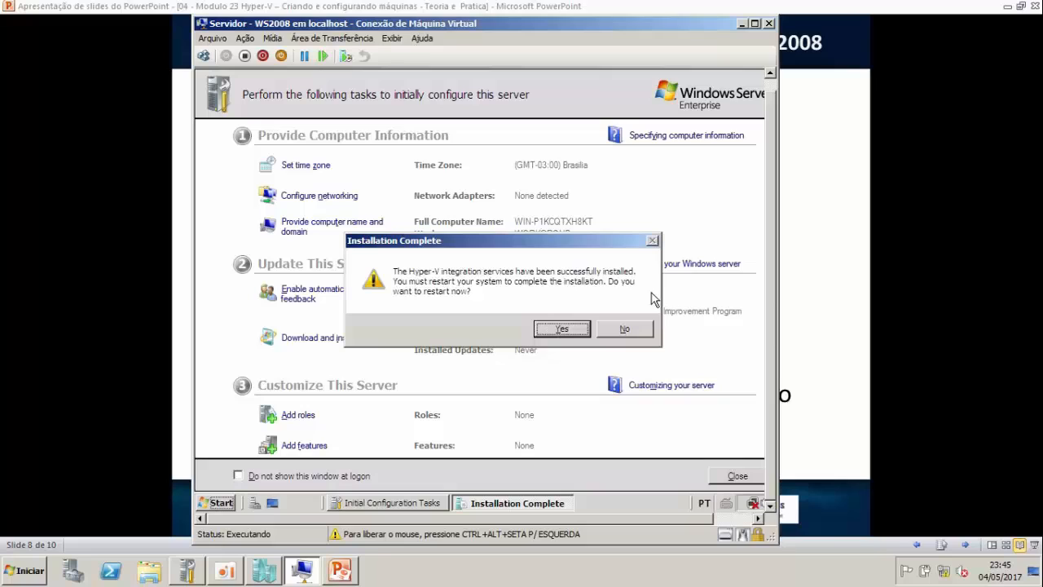
{"action": "left_click", "coordinate": [561, 331]}
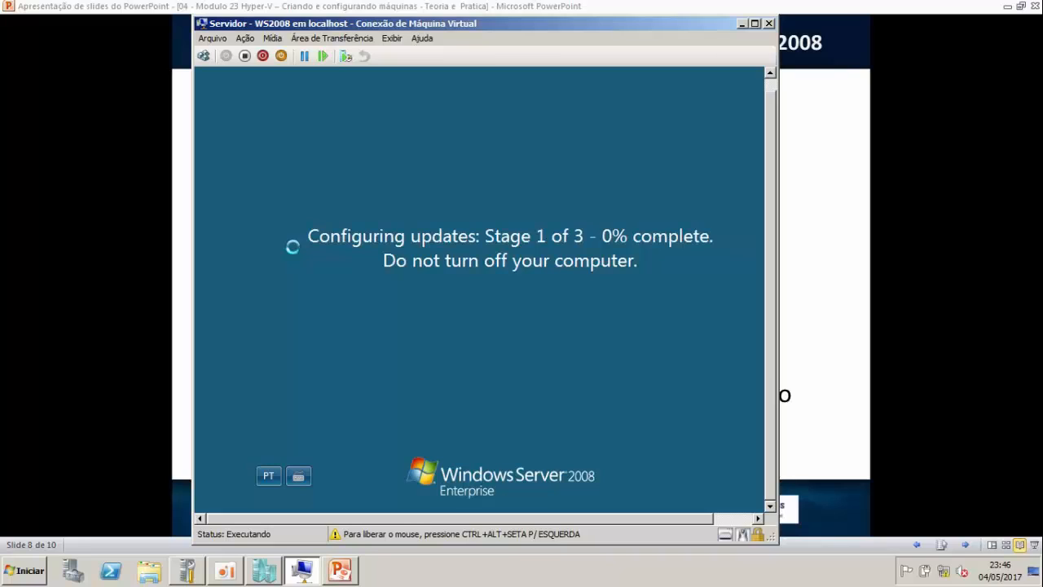
{"action": "key", "text": "ctrl+alt+Left"}
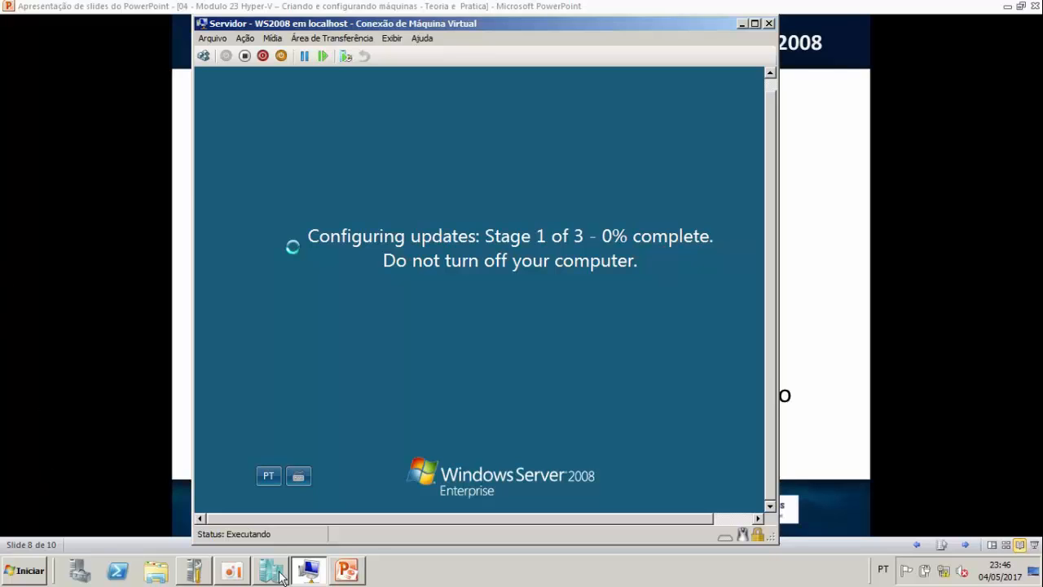
Step: Switch to PowerPoint, examine the slide 9 table of drivers and services per operating system, and check the virtual machine's update progress
{"action": "left_click", "coordinate": [346, 572]}
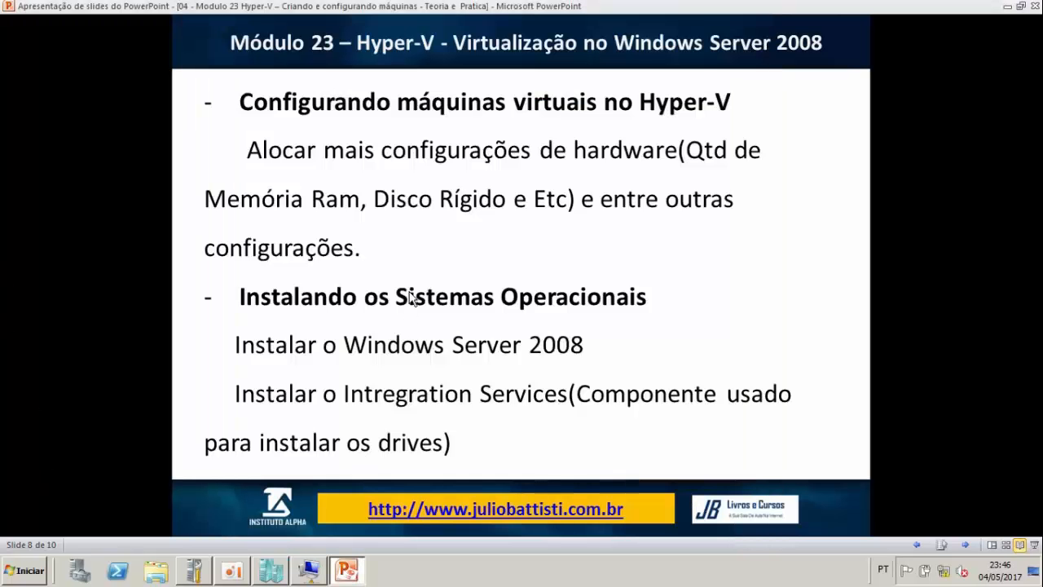
{"action": "left_click", "coordinate": [540, 261]}
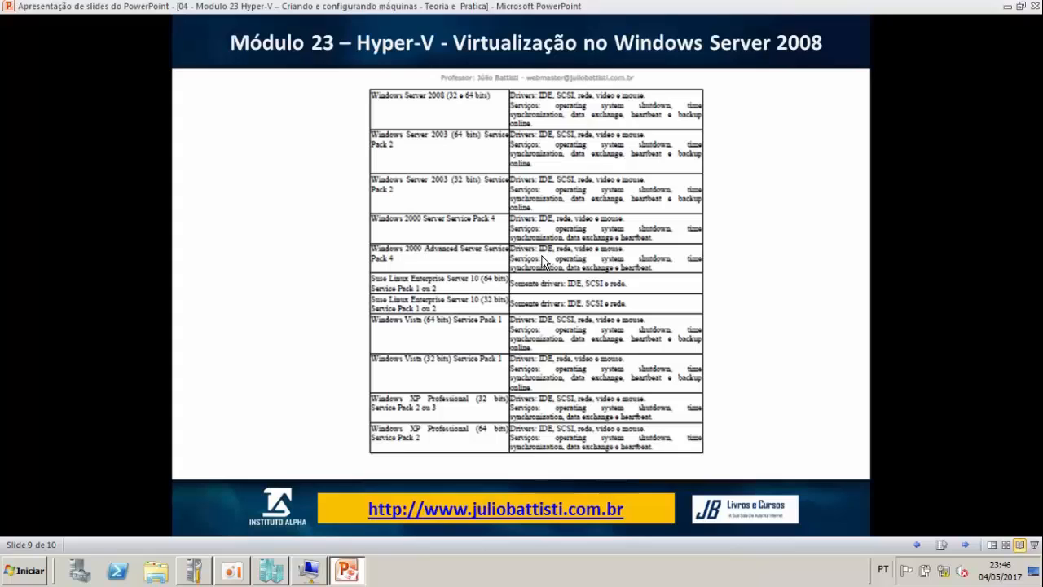
{"action": "left_click", "coordinate": [299, 570]}
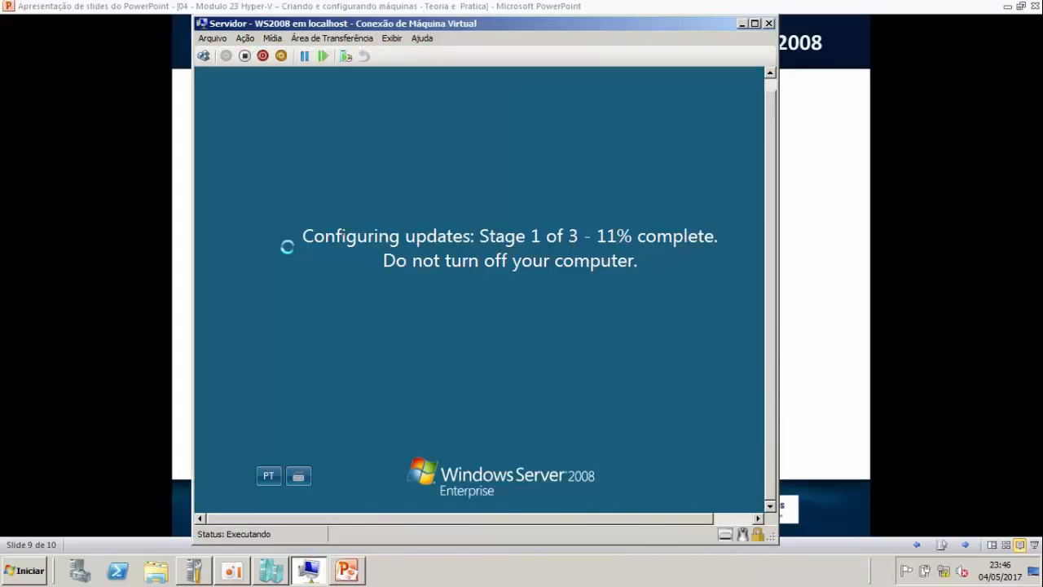
{"action": "left_click", "coordinate": [802, 226]}
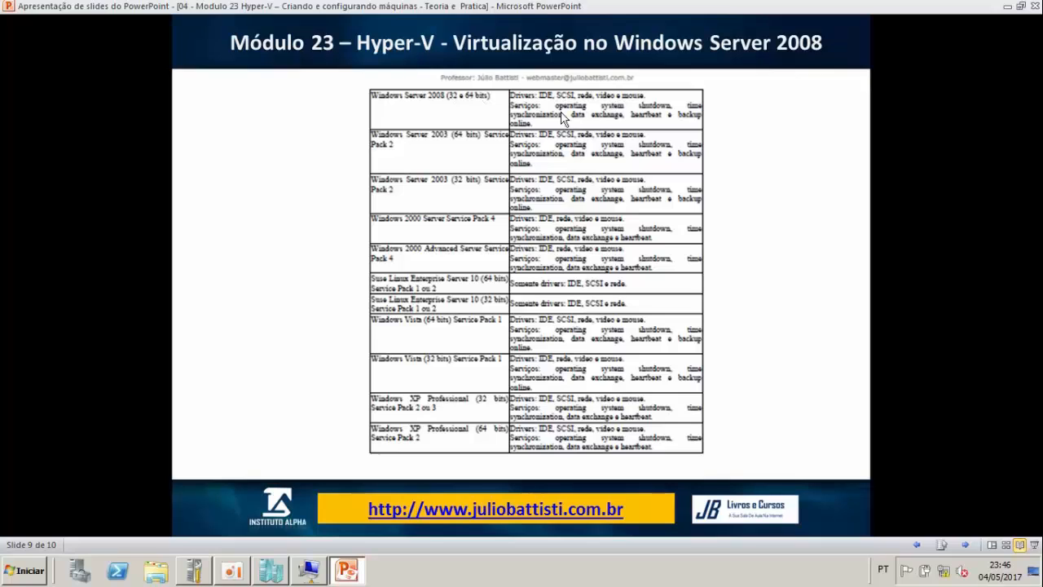
{"action": "left_click", "coordinate": [311, 570]}
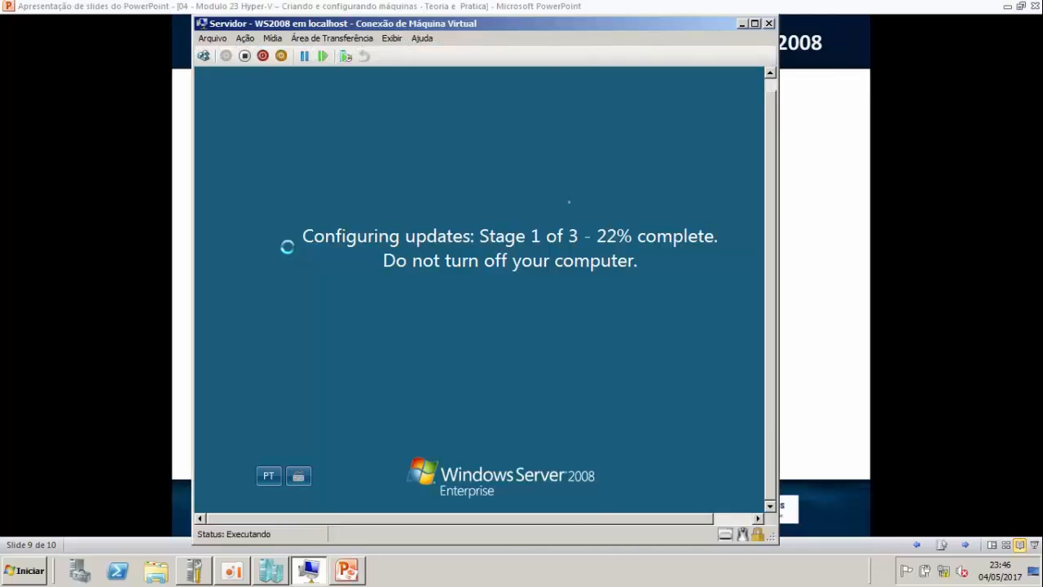
{"action": "left_click", "coordinate": [741, 23]}
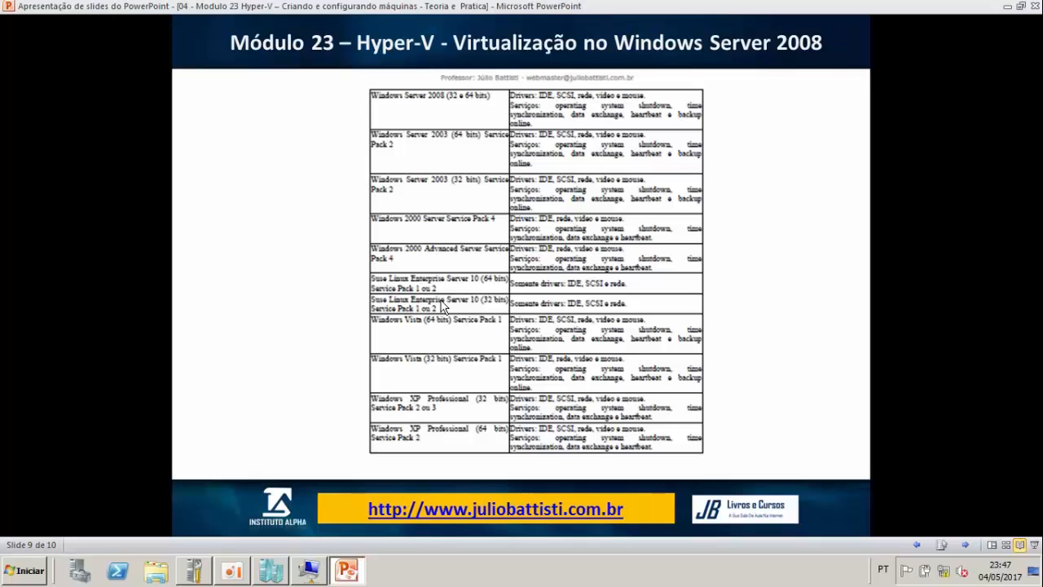
{"action": "left_click", "coordinate": [309, 571]}
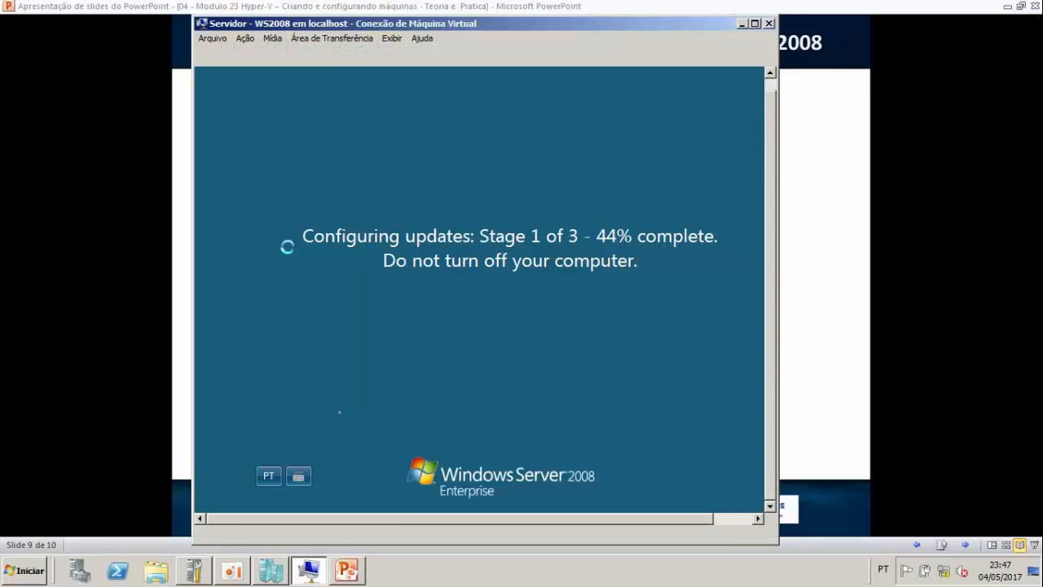
{"action": "left_click", "coordinate": [743, 25]}
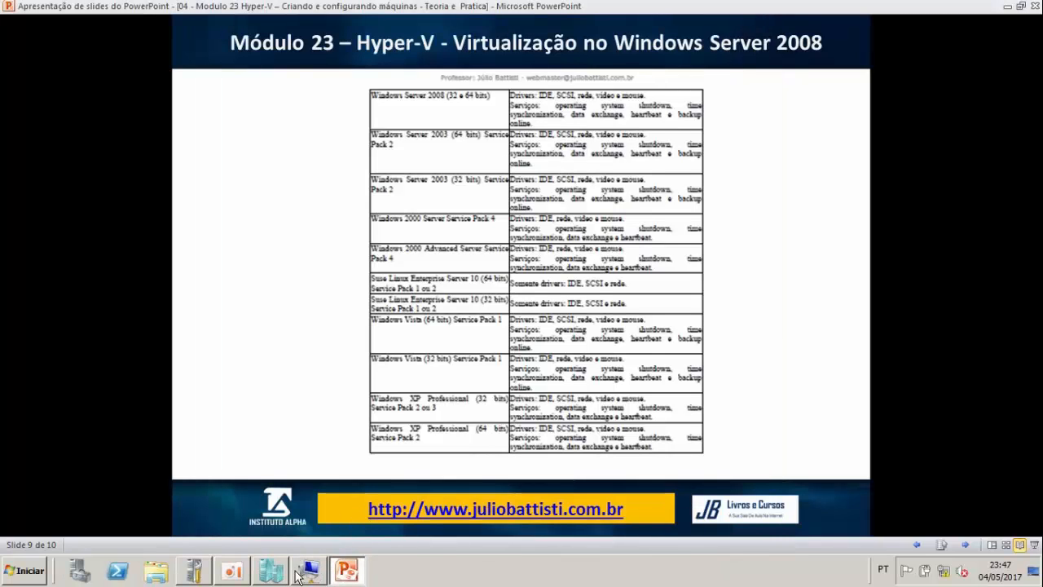
Step: Advance the presentation to the Resumo de Aula slide and view the new virtual machine option for the server in Hyper-V Manager
{"action": "left_click", "coordinate": [432, 431]}
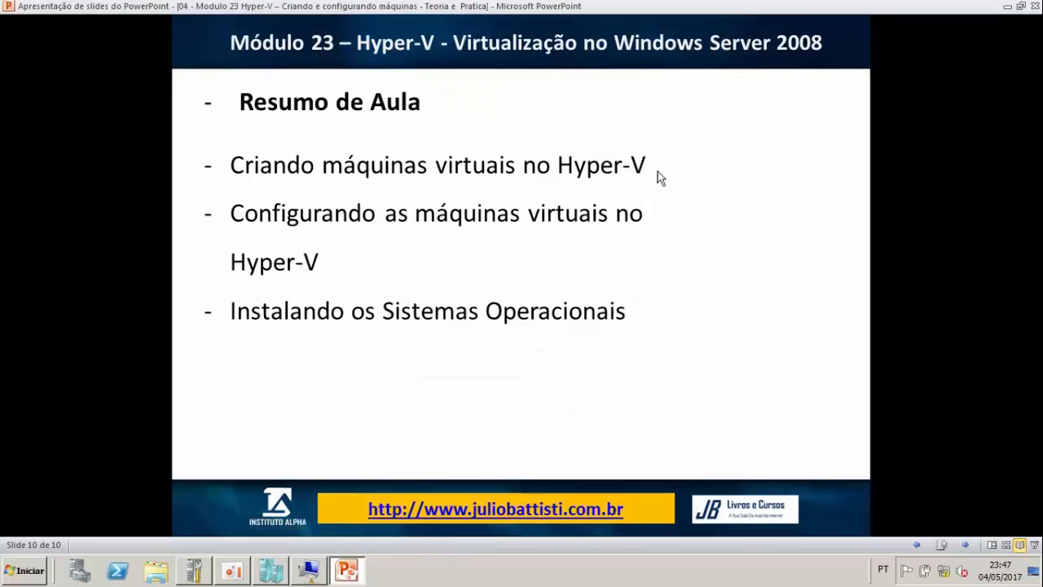
{"action": "left_click", "coordinate": [273, 571]}
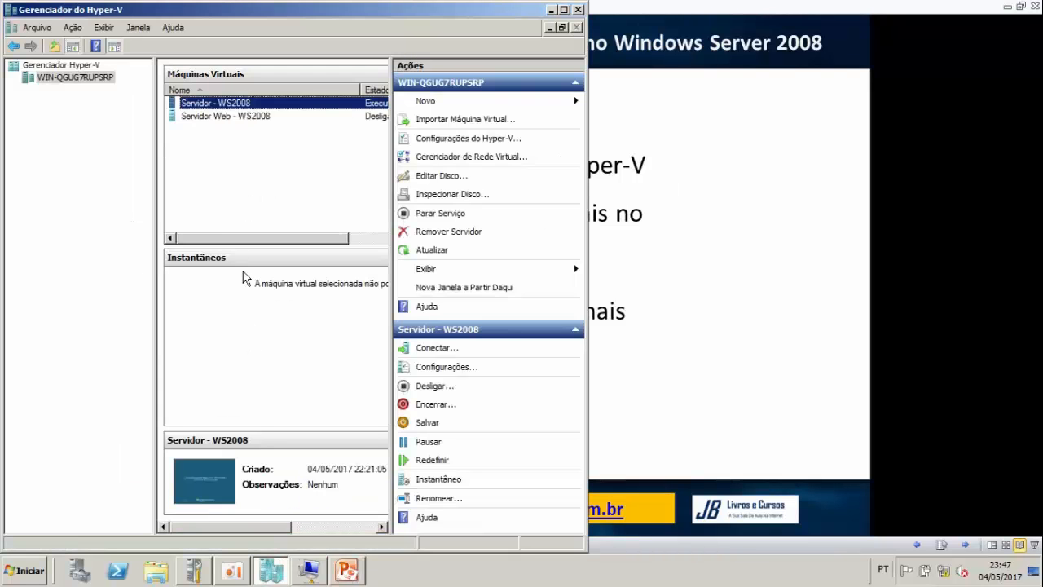
{"action": "right_click", "coordinate": [92, 78]}
{"action": "mouse_move", "coordinate": [118, 86]}
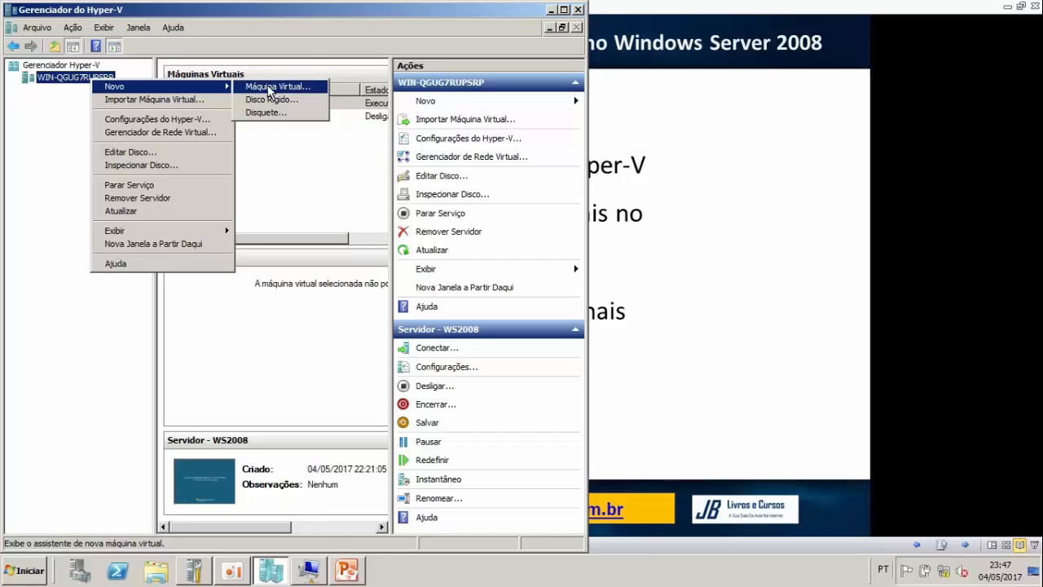
{"action": "left_click_drag", "start_coordinate": [350, 13], "coordinate": [418, 19]}
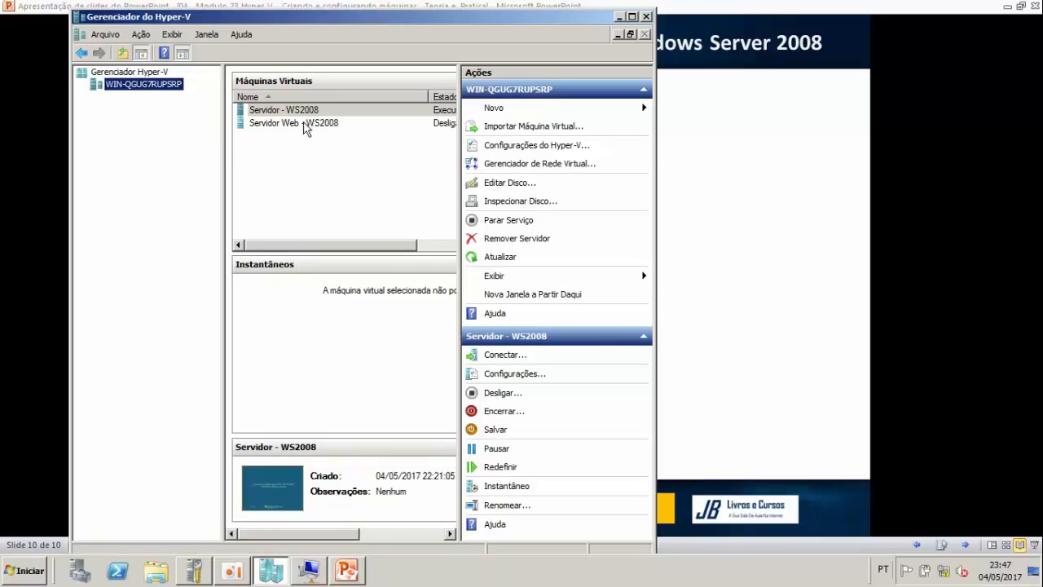
Step: Examine the Processor settings of the Servidor Web - WS2008 virtual machine and close its settings without changes
{"action": "left_click", "coordinate": [305, 126]}
{"action": "right_click", "coordinate": [305, 129]}
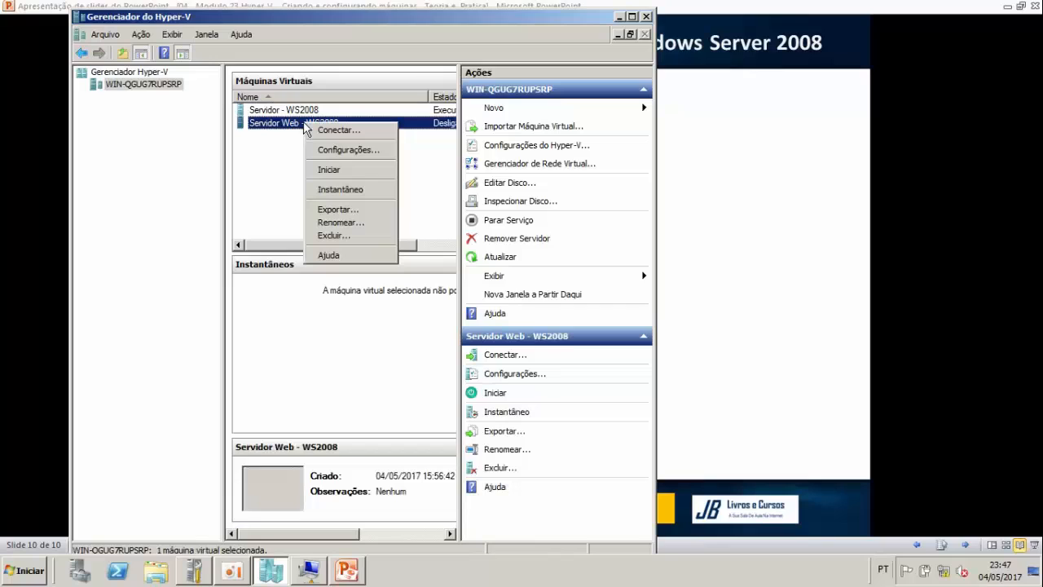
{"action": "left_click", "coordinate": [356, 151]}
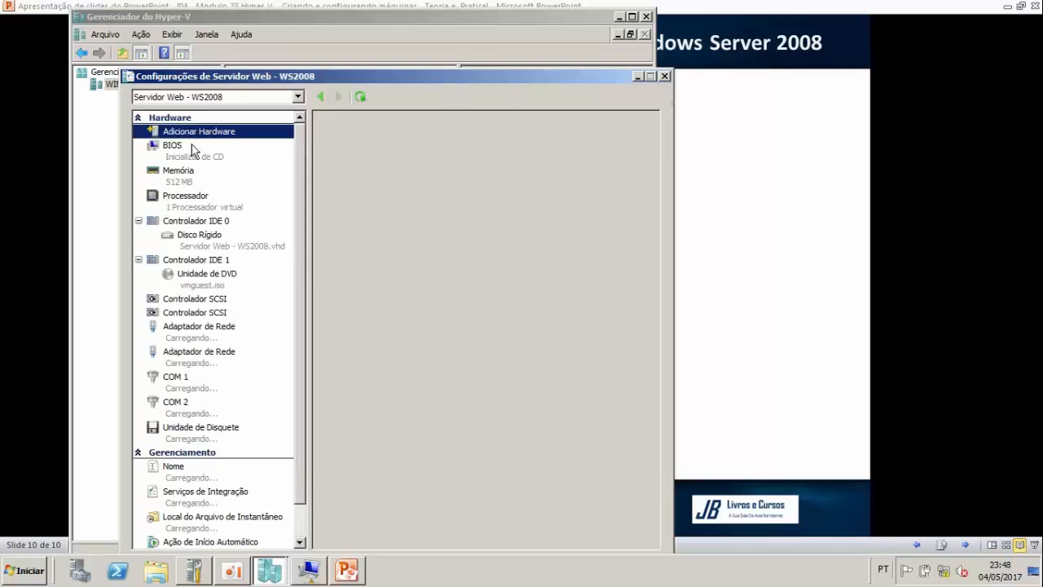
{"action": "left_click", "coordinate": [206, 203]}
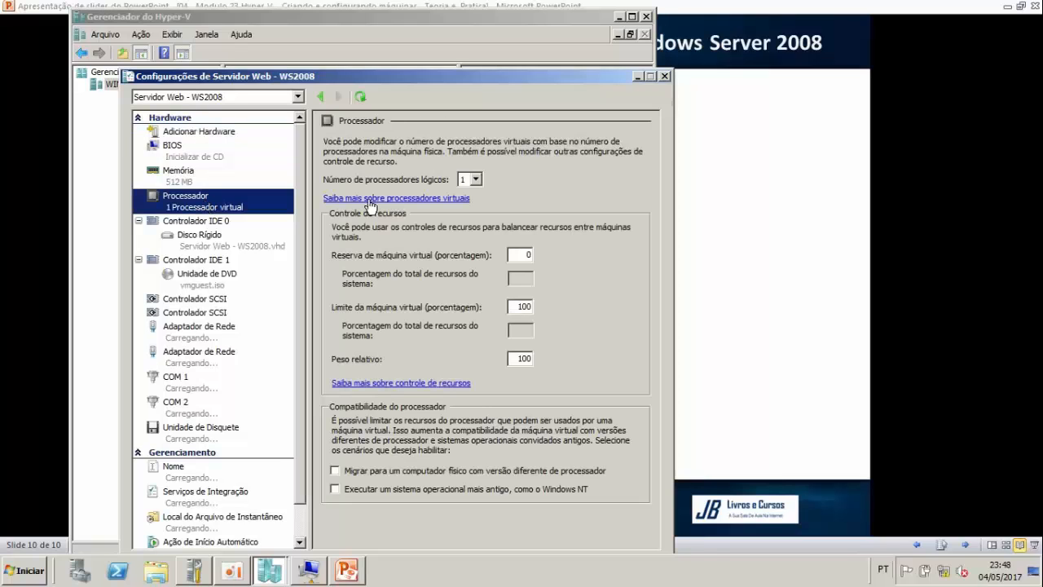
{"action": "left_click", "coordinate": [665, 76]}
Step: Return the PowerPoint presentation to slide 8 and look up the Servidor - WS2008 command for inserting the Integration Services setup disk
{"action": "left_click", "coordinate": [353, 577]}
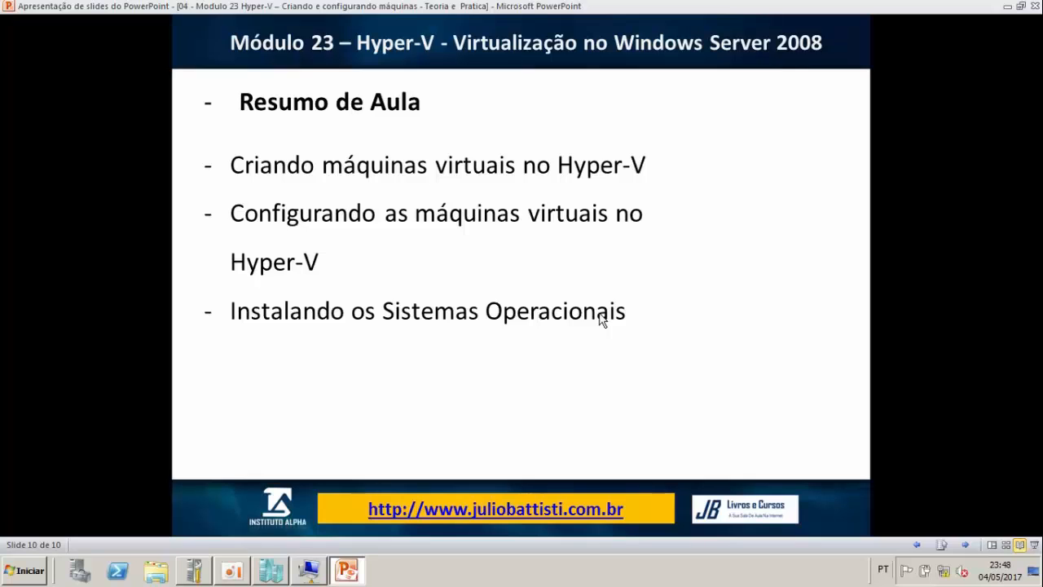
{"action": "key", "text": "Left"}
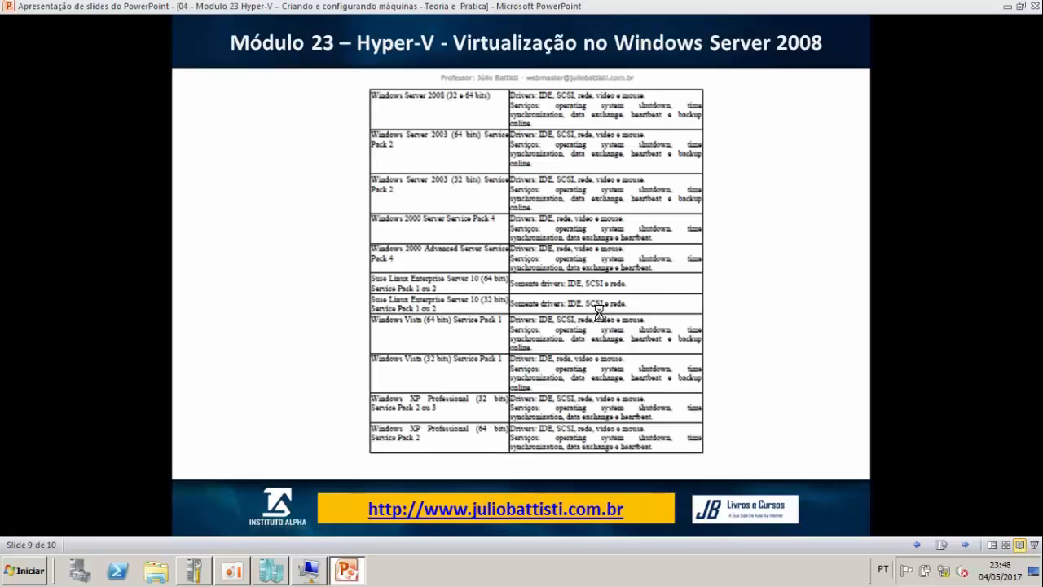
{"action": "key", "text": "Left"}
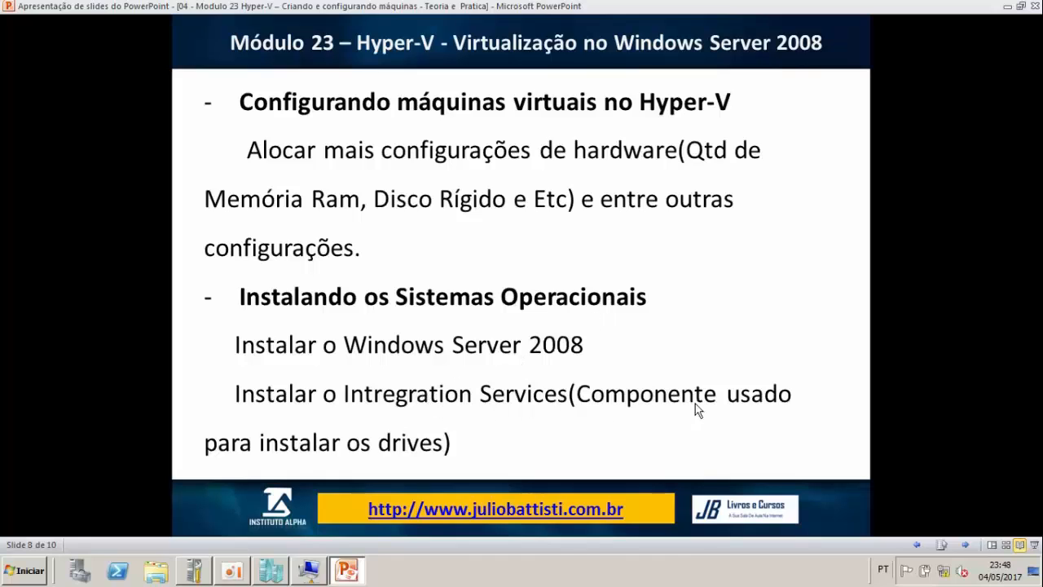
{"action": "left_click", "coordinate": [313, 573]}
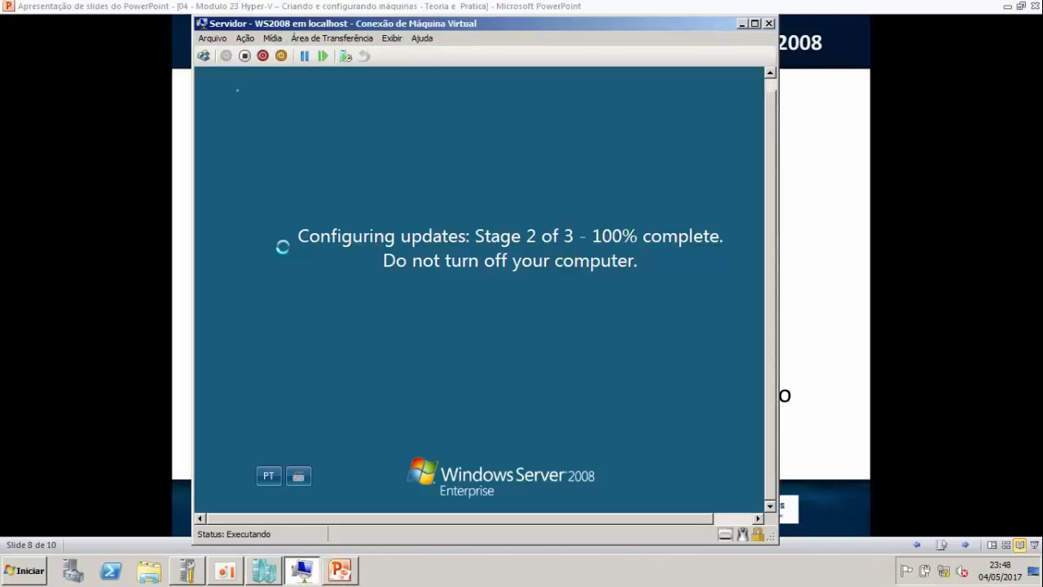
{"action": "left_click", "coordinate": [245, 38]}
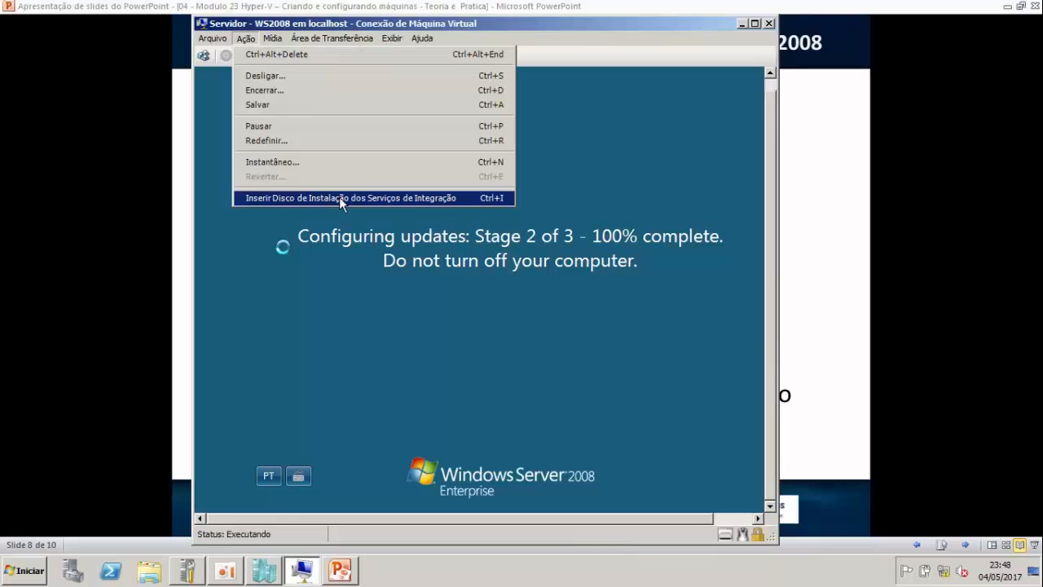
{"action": "left_click", "coordinate": [848, 408]}
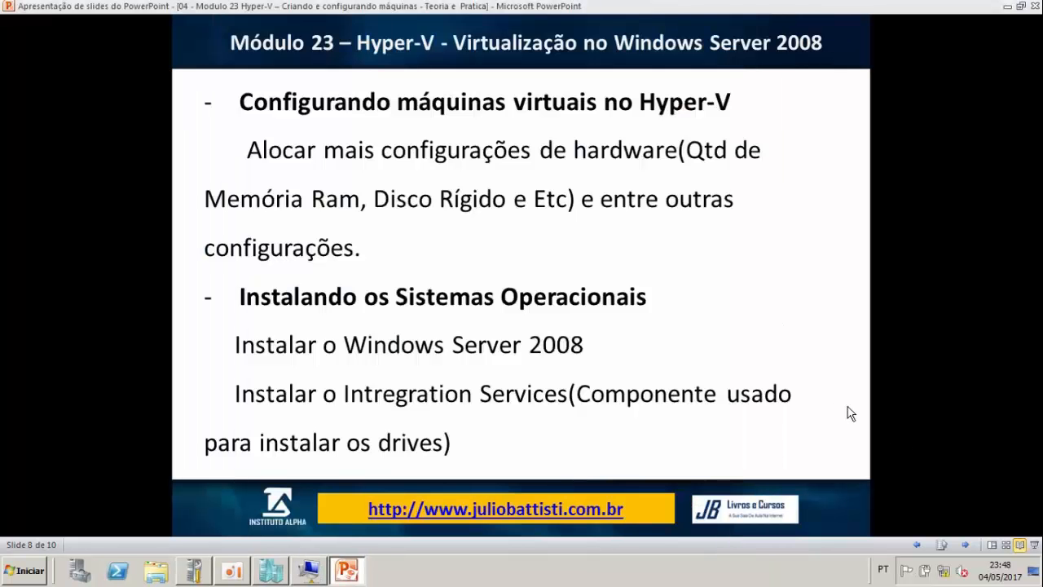